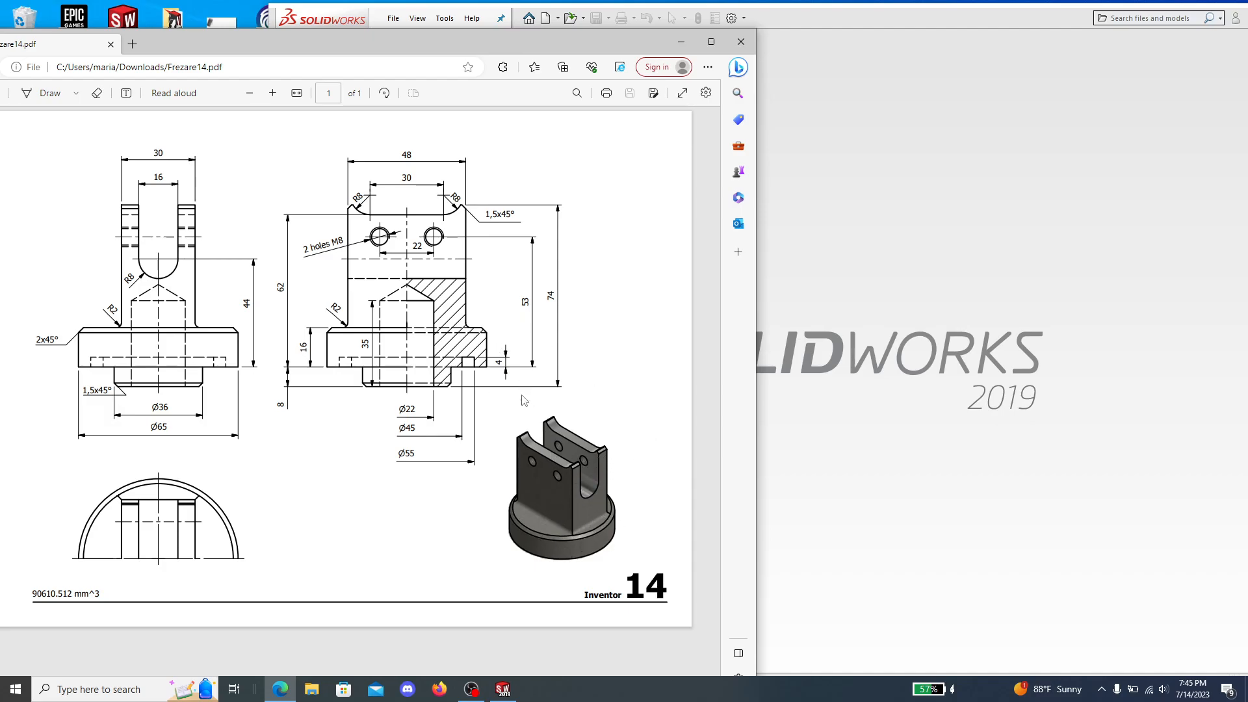
Switch to SOLIDWORKS and create a new part document.
left_click(826, 25)
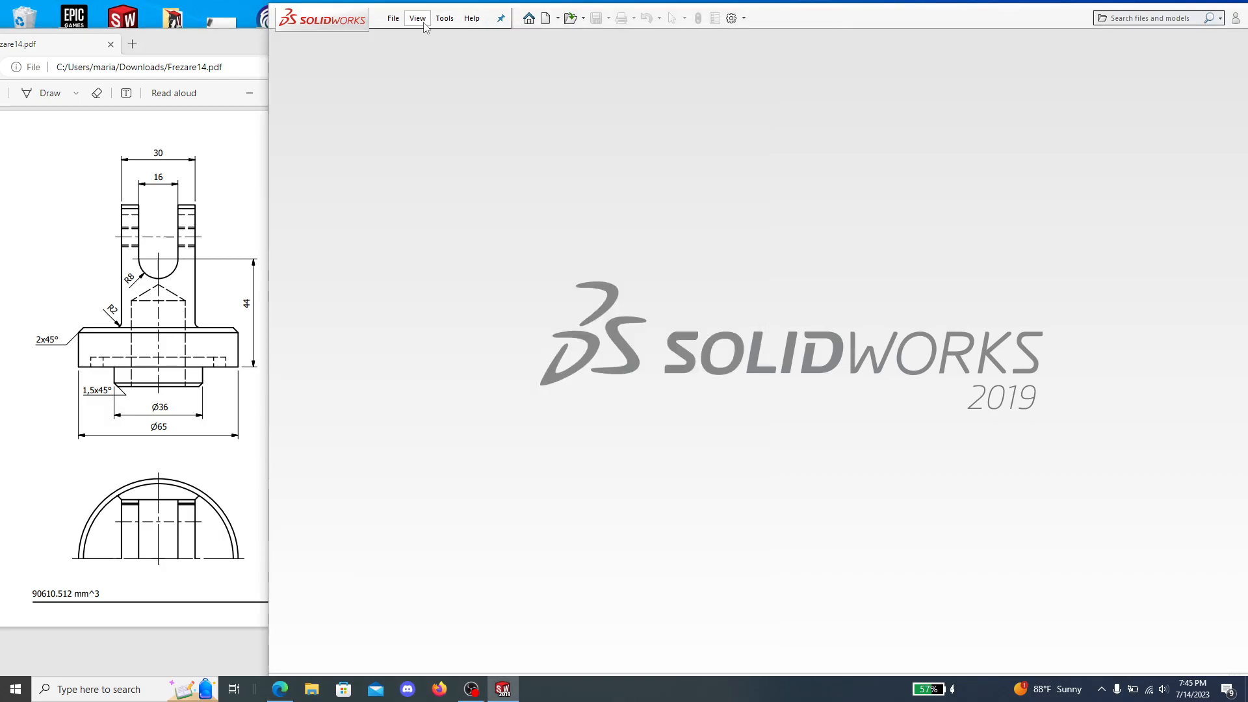
left_click(394, 18)
left_click(415, 38)
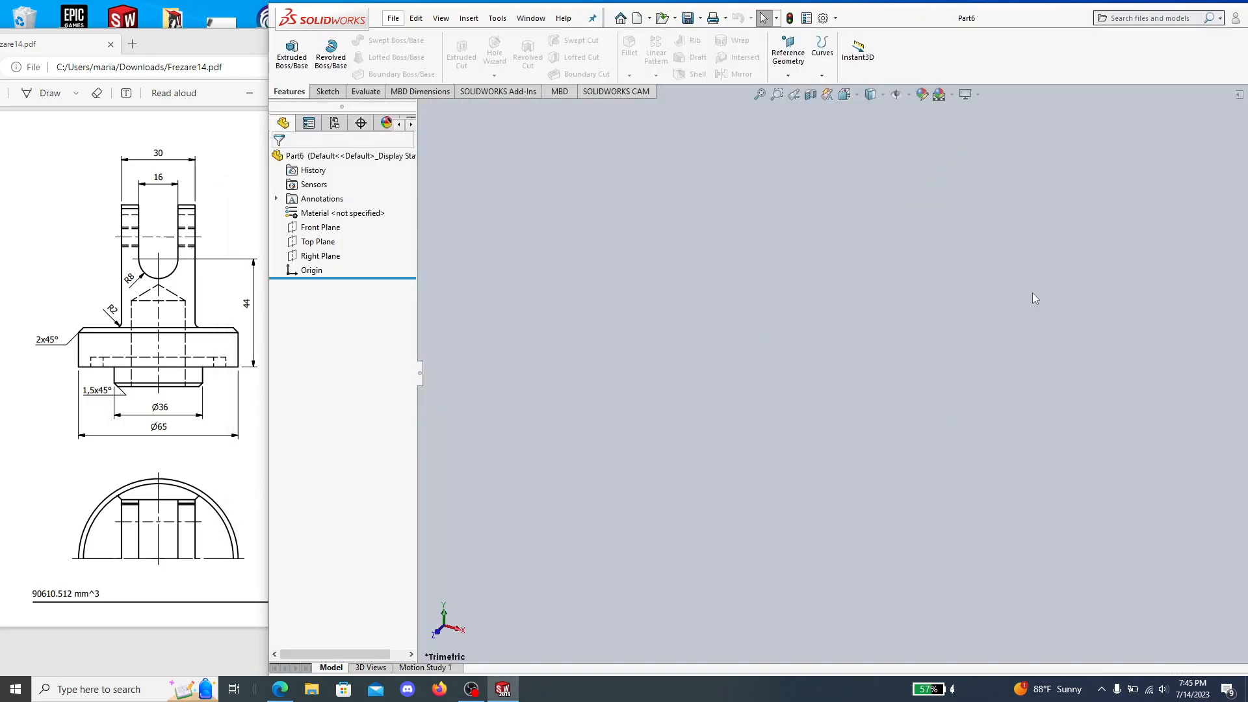
Start a sketch on the Front Plane and draw a circle centred on the origin with a radius of about 39 mm.
left_click(328, 91)
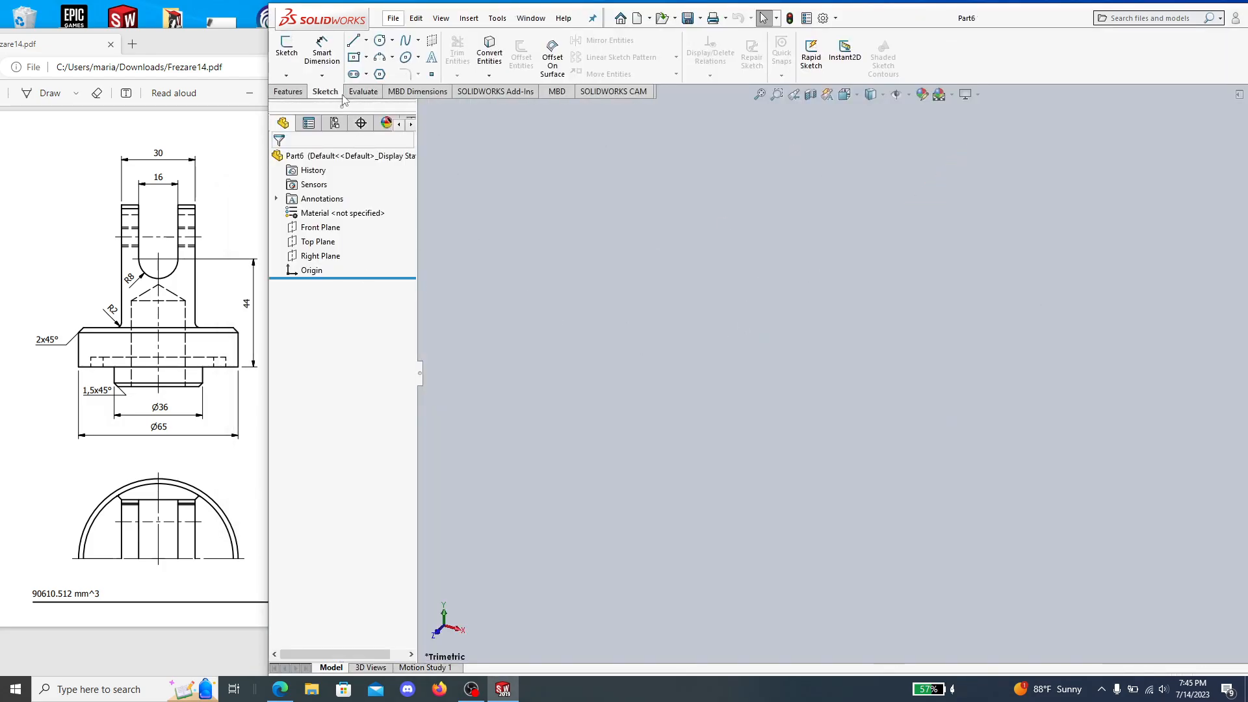
left_click(286, 49)
left_click(707, 205)
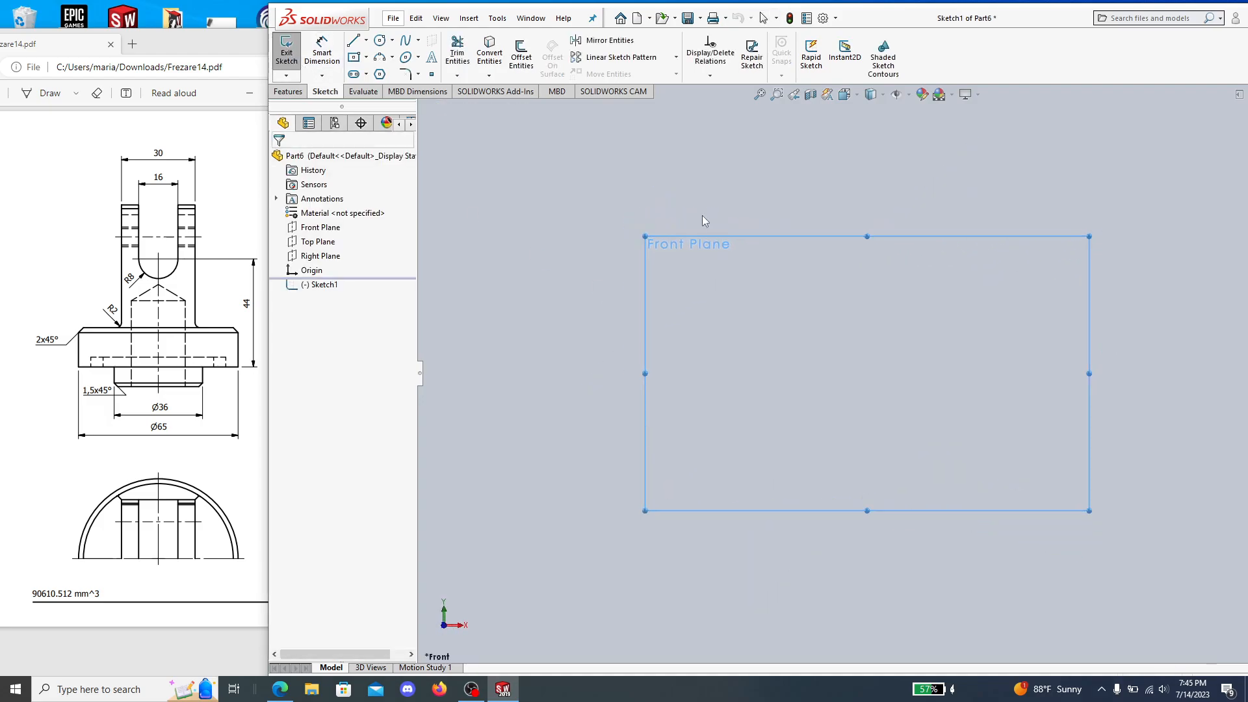
left_click(192, 389)
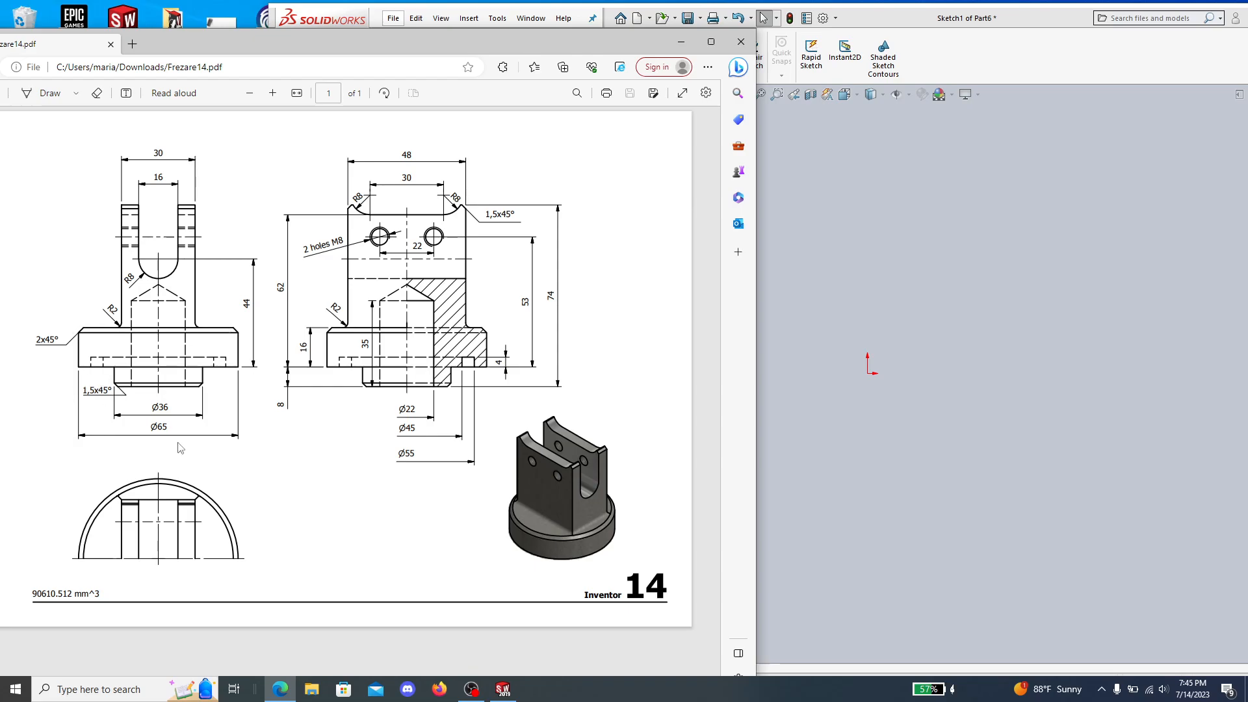
left_click(883, 40)
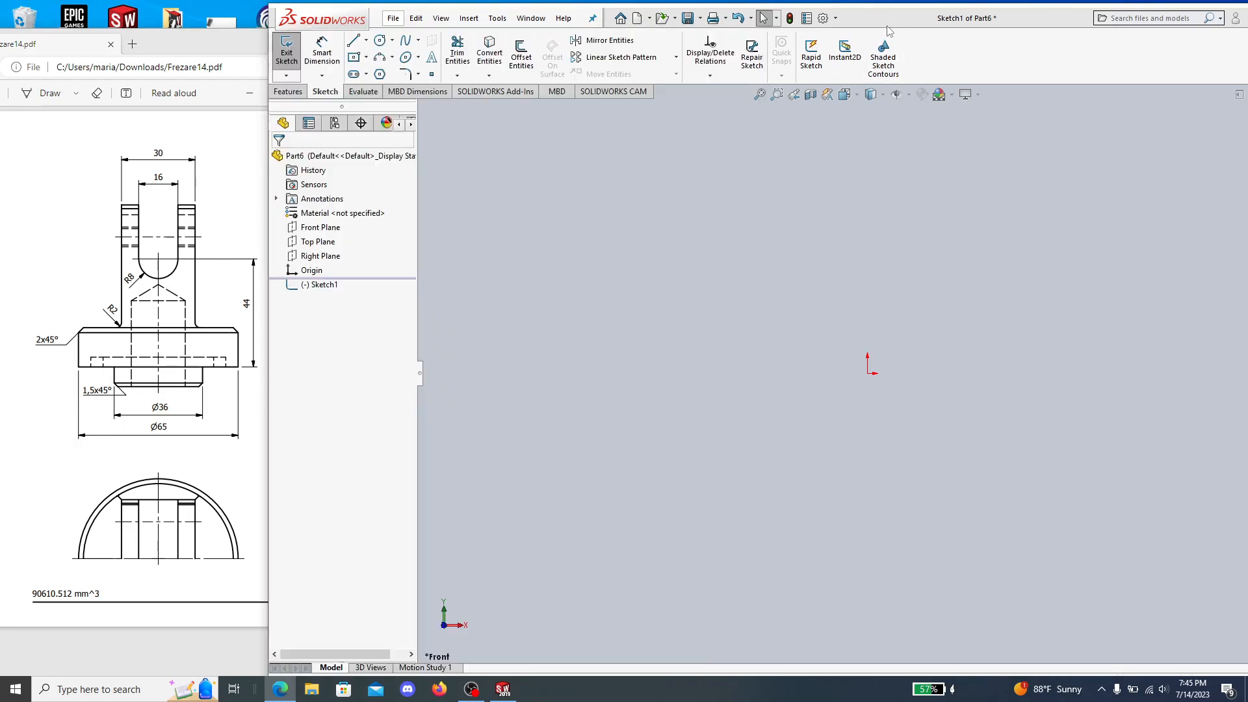
left_click(380, 41)
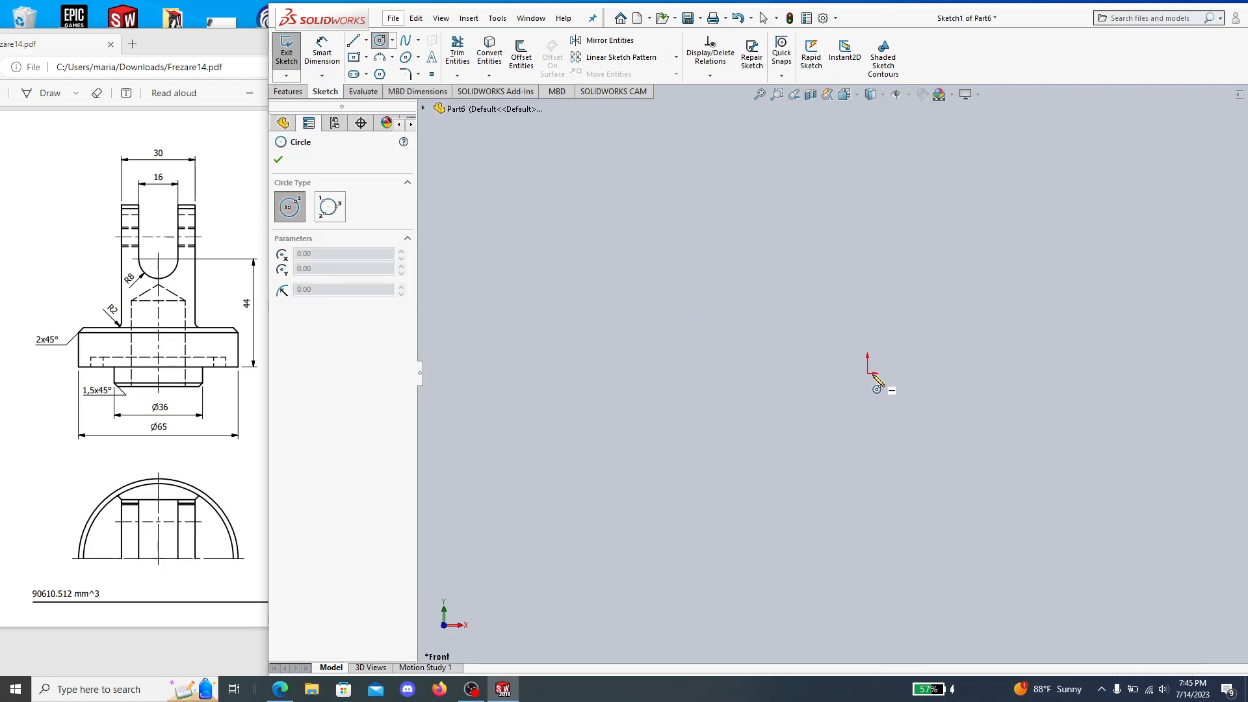
left_click(868, 372)
left_click(961, 343)
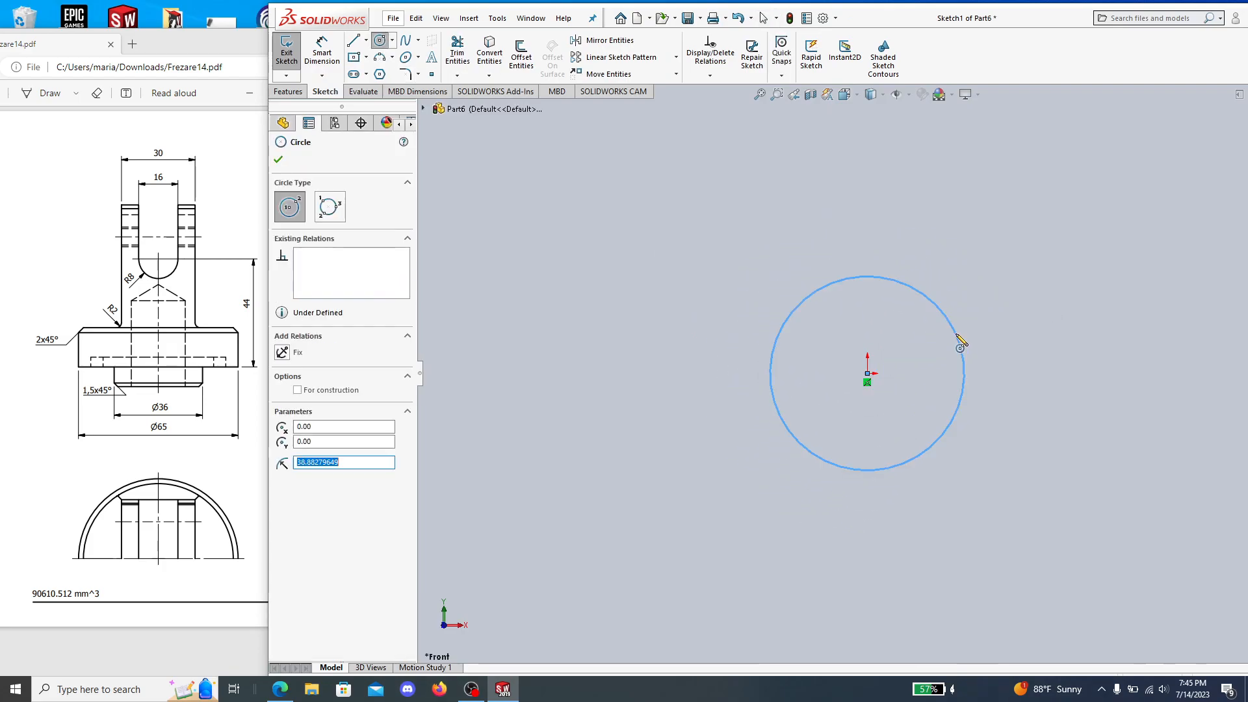
key("Escape")
Dimension the circle's diameter and set it to 65 mm.
left_click(322, 52)
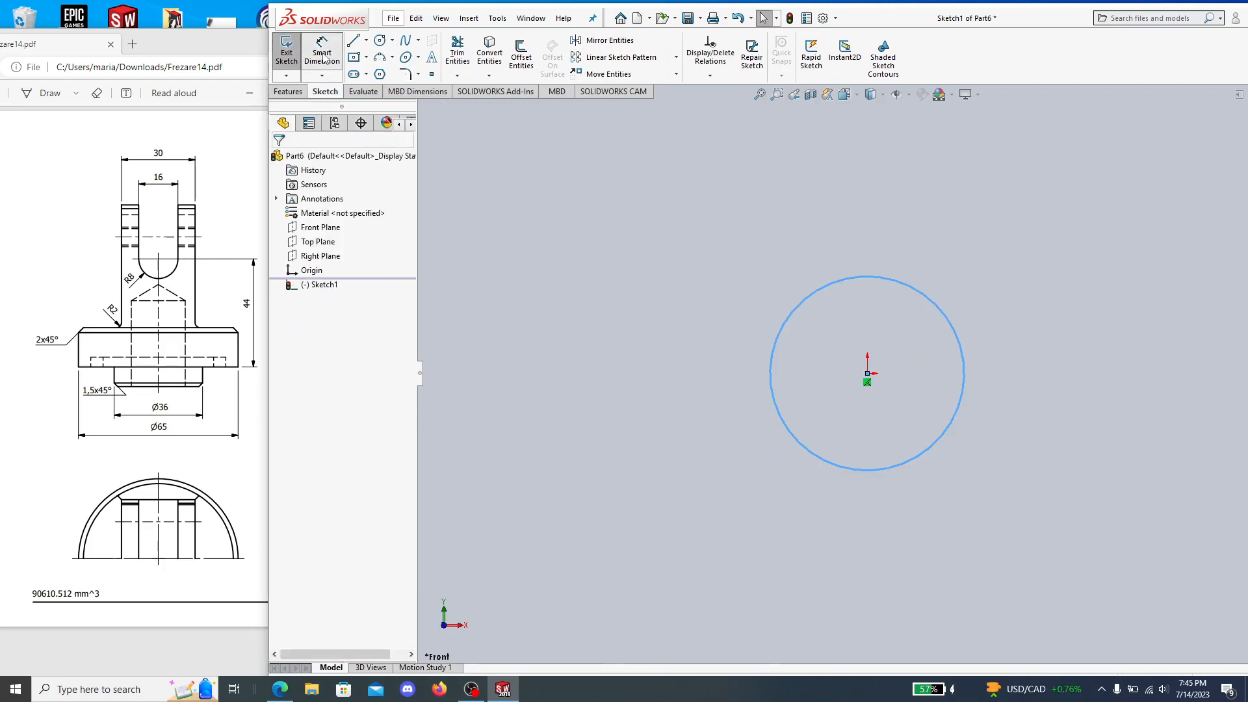
left_click(813, 297)
left_click(752, 219)
type("65")
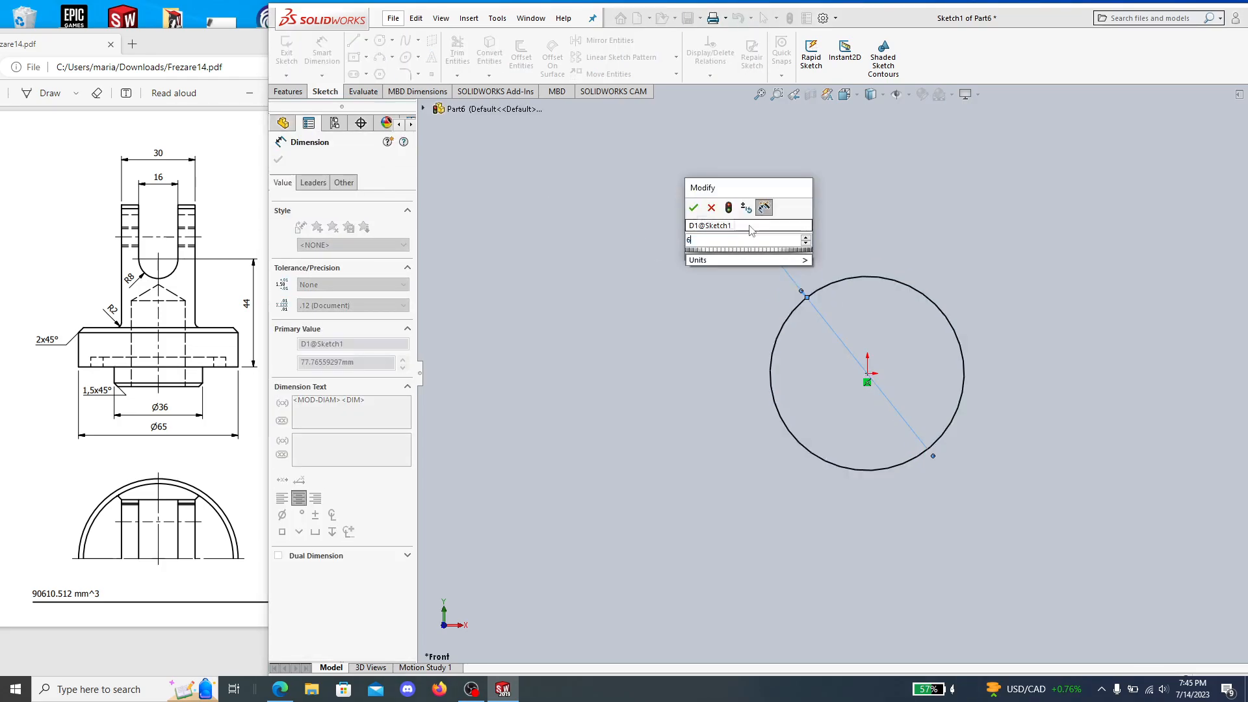
left_click(693, 208)
left_click(1064, 457)
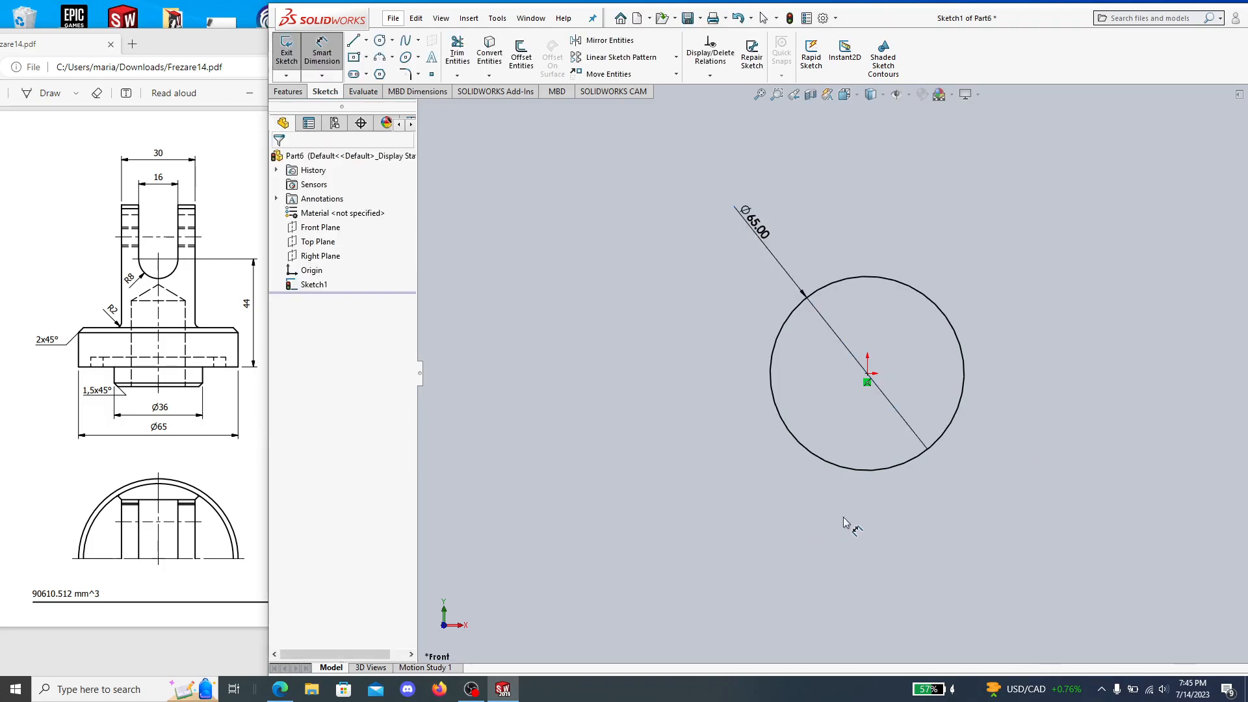
Extrude the 65 mm circle as a blind boss with a depth of 16 mm.
left_click(289, 91)
left_click(292, 52)
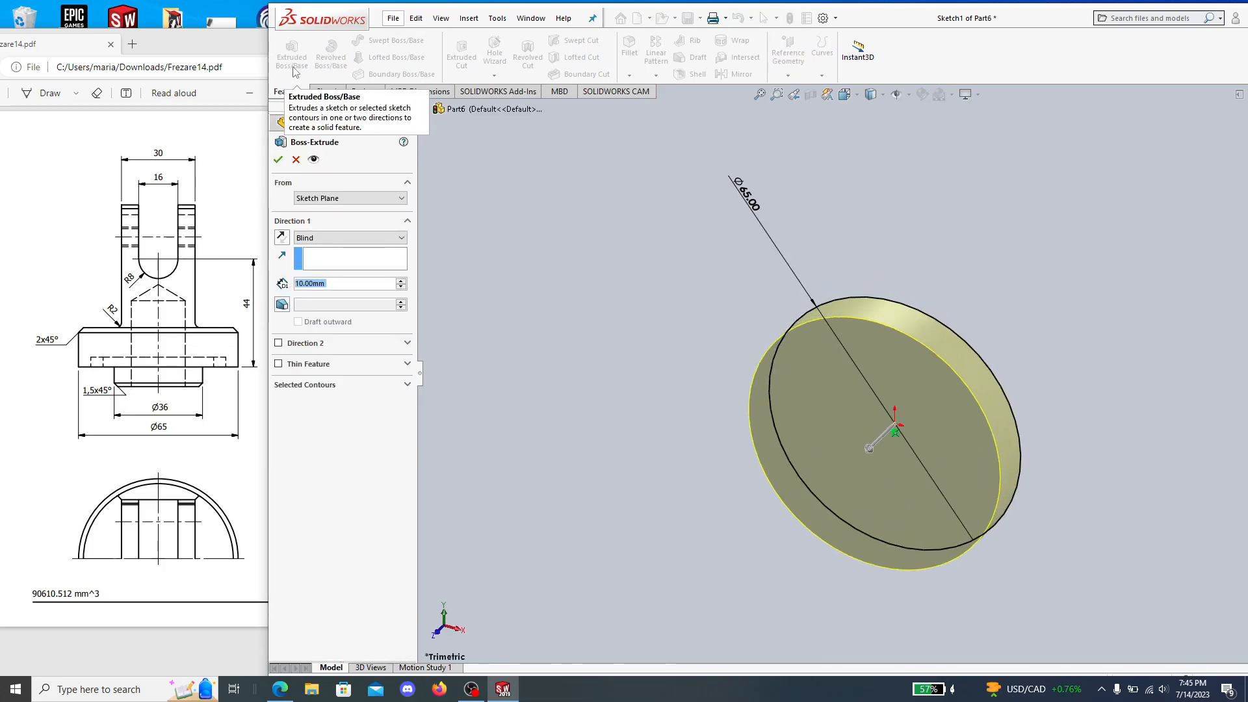
left_click(214, 219)
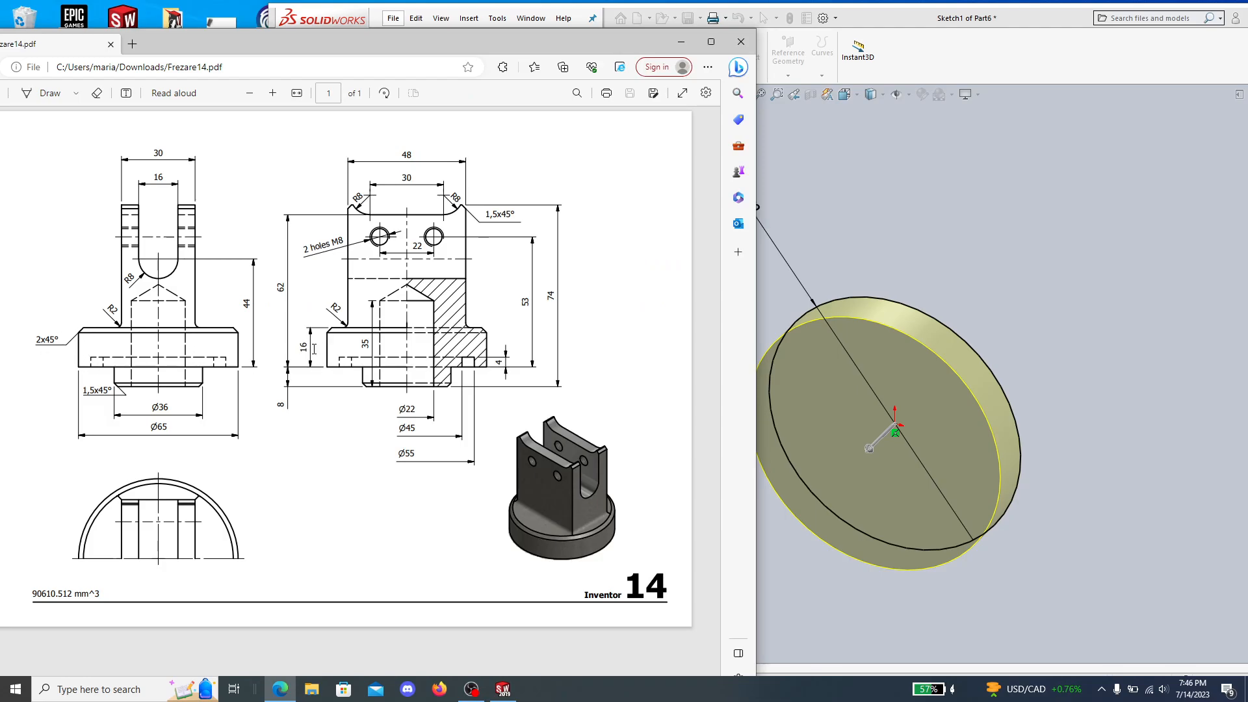
left_click(928, 247)
double_click(332, 287)
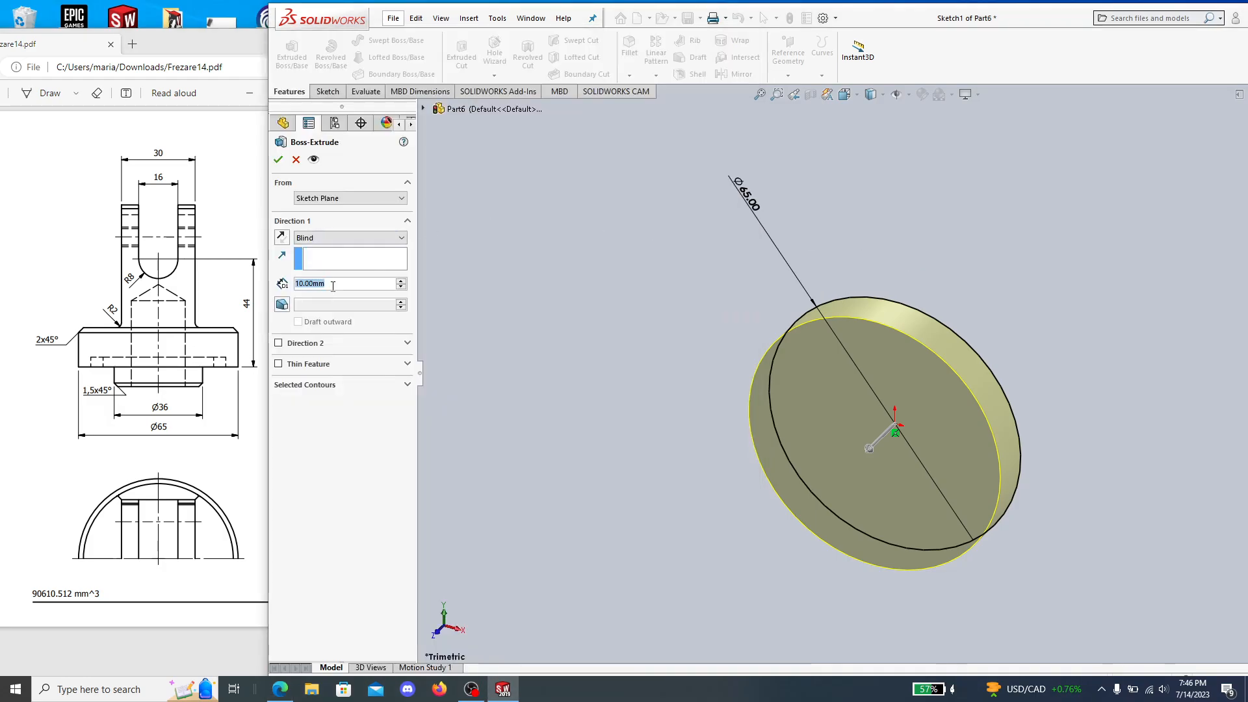
type("16")
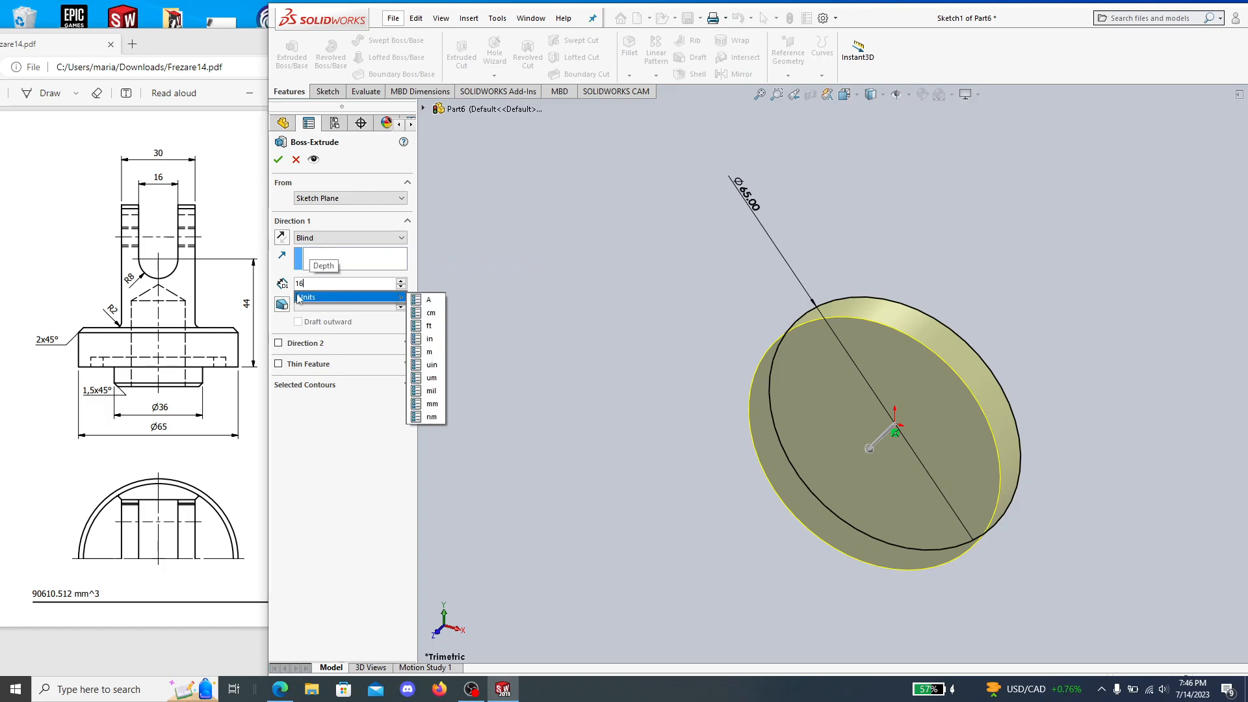
left_click(278, 159)
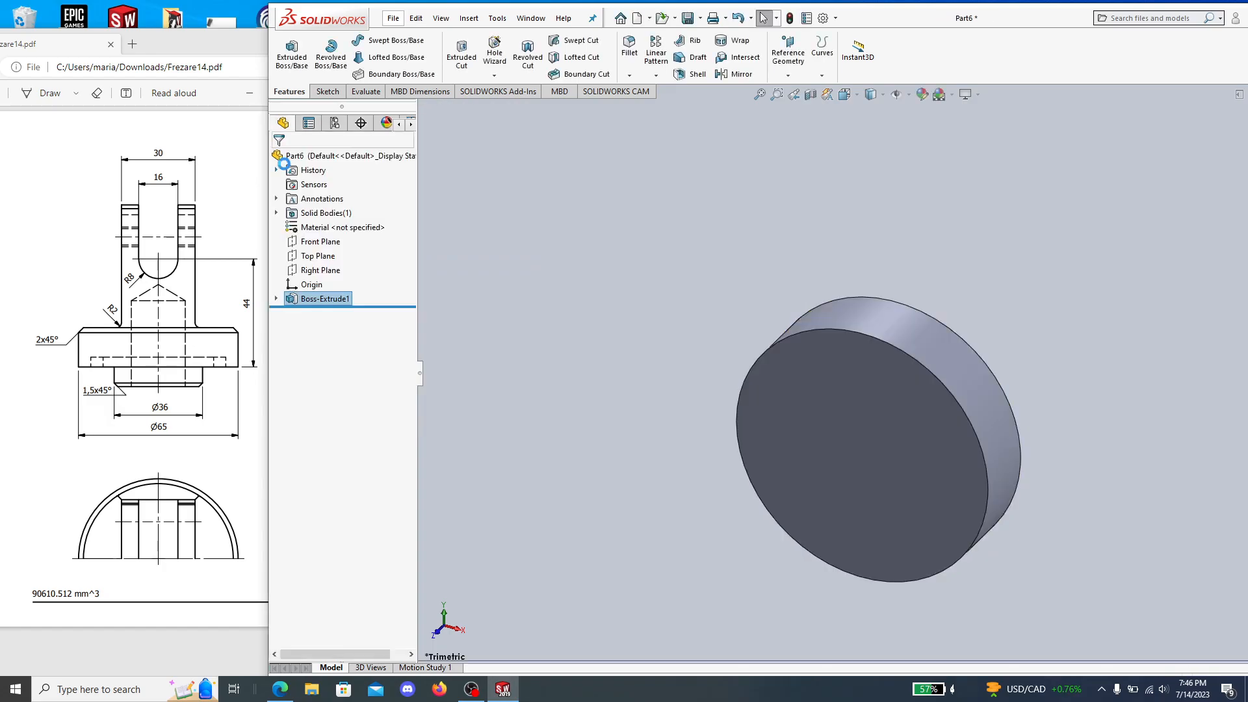
Start a sketch on the disc's front flat face and draw a circle about 25 mm in diameter centred on the origin.
mouse_move(981, 513)
middle_mouse_down()
mouse_move(1043, 469)
mouse_move(1067, 340)
middle_mouse_up()
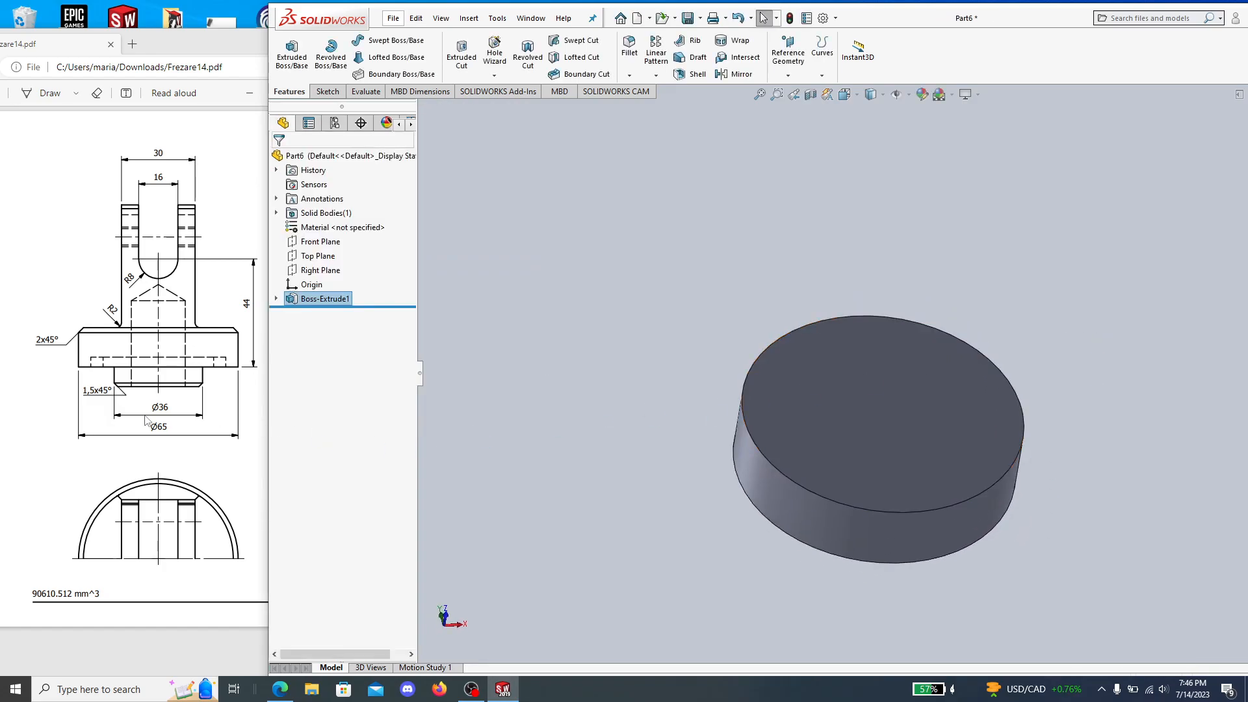
left_click(204, 325)
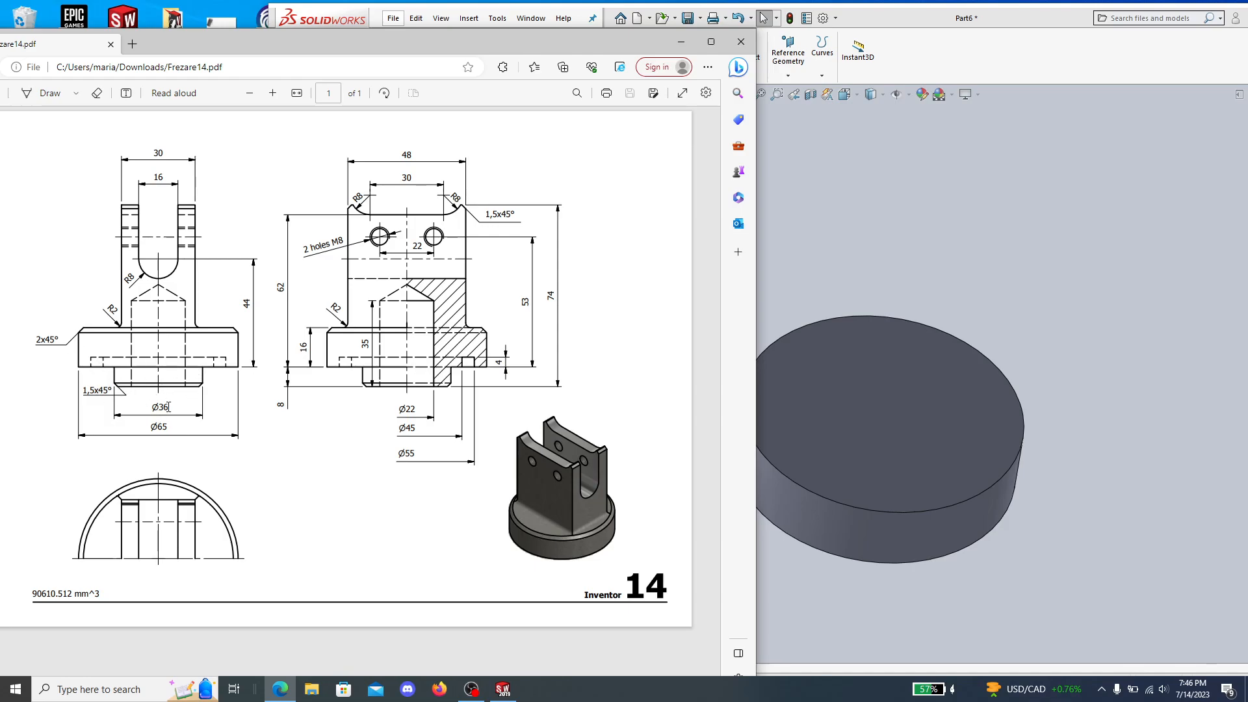
left_click(818, 199)
left_click(325, 91)
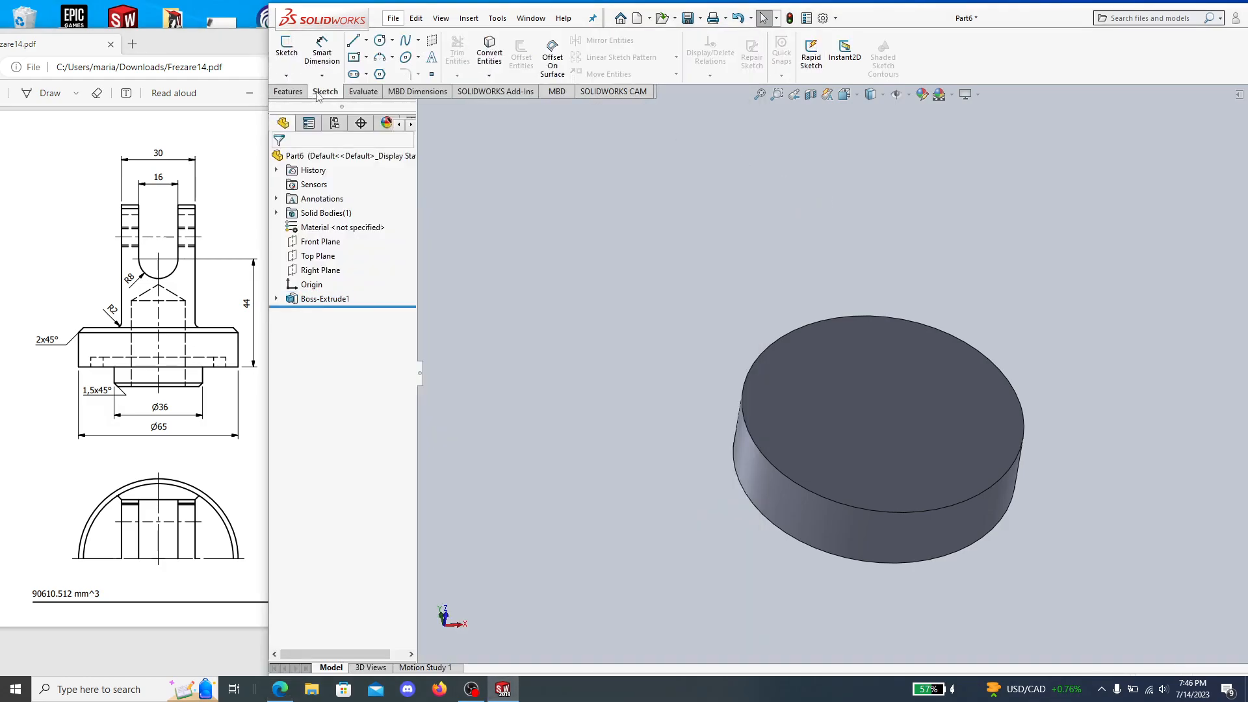
left_click(286, 48)
left_click(967, 426)
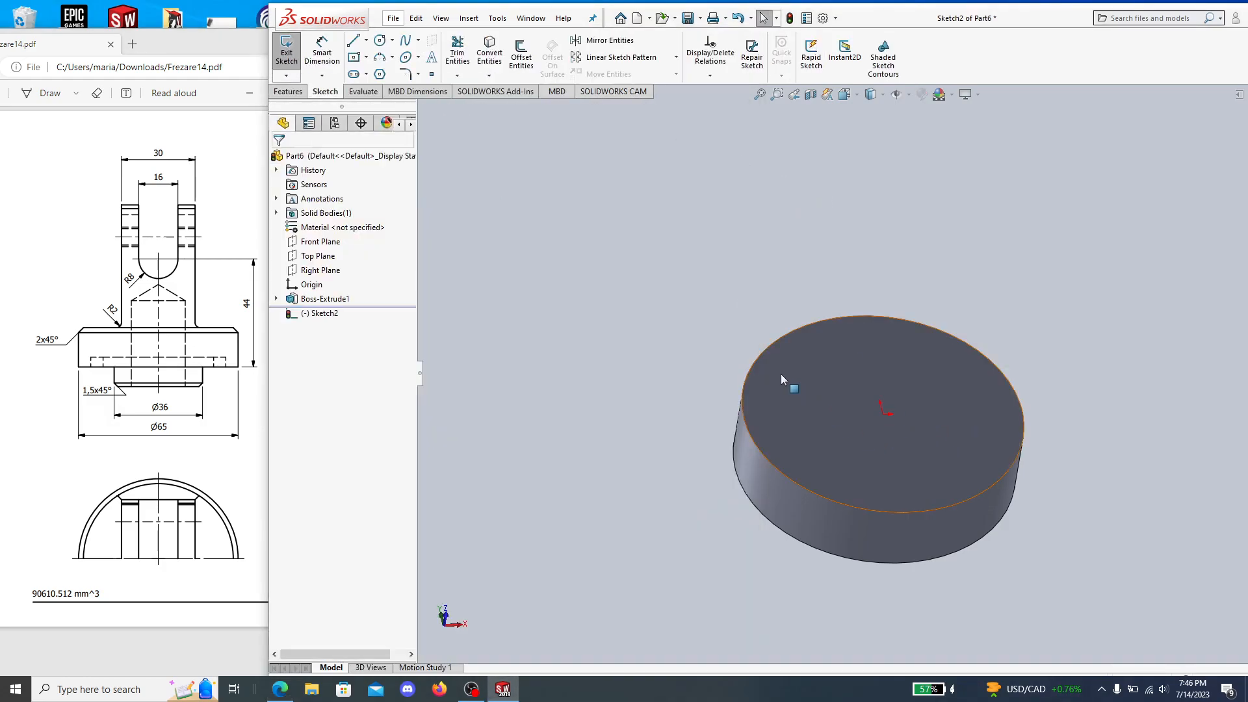
right_click(308, 317)
left_click(348, 295)
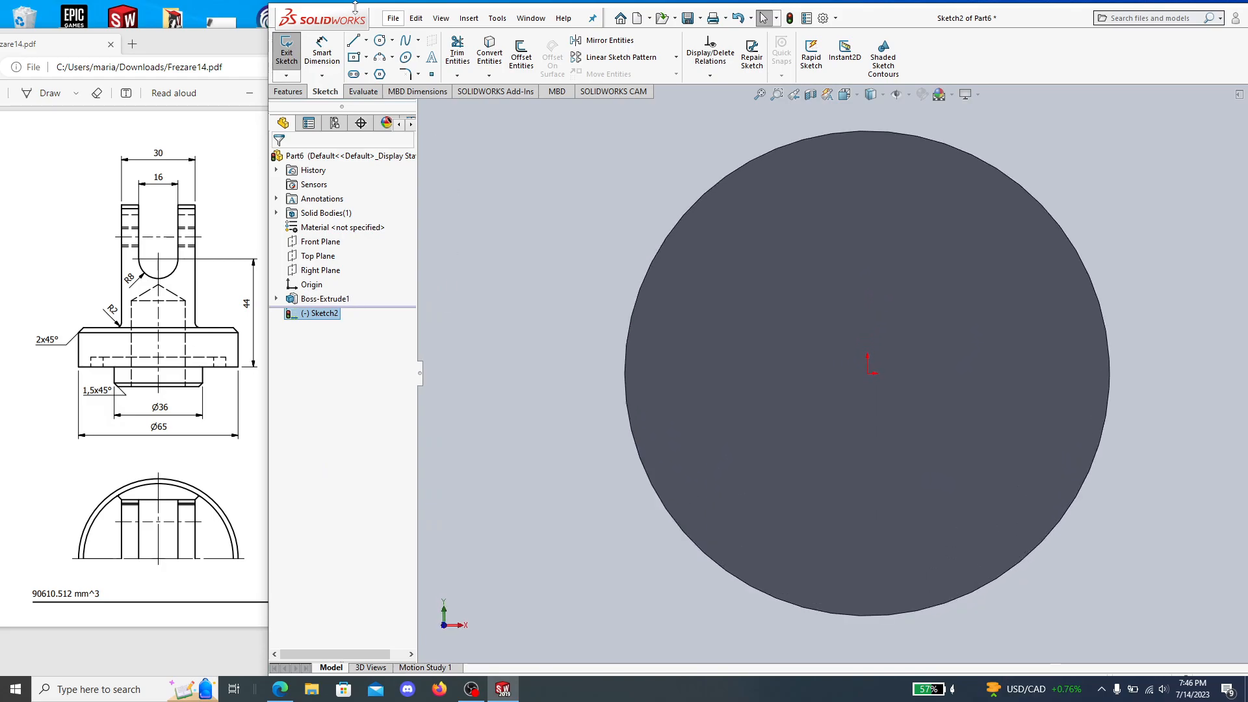
left_click(380, 43)
left_click(868, 374)
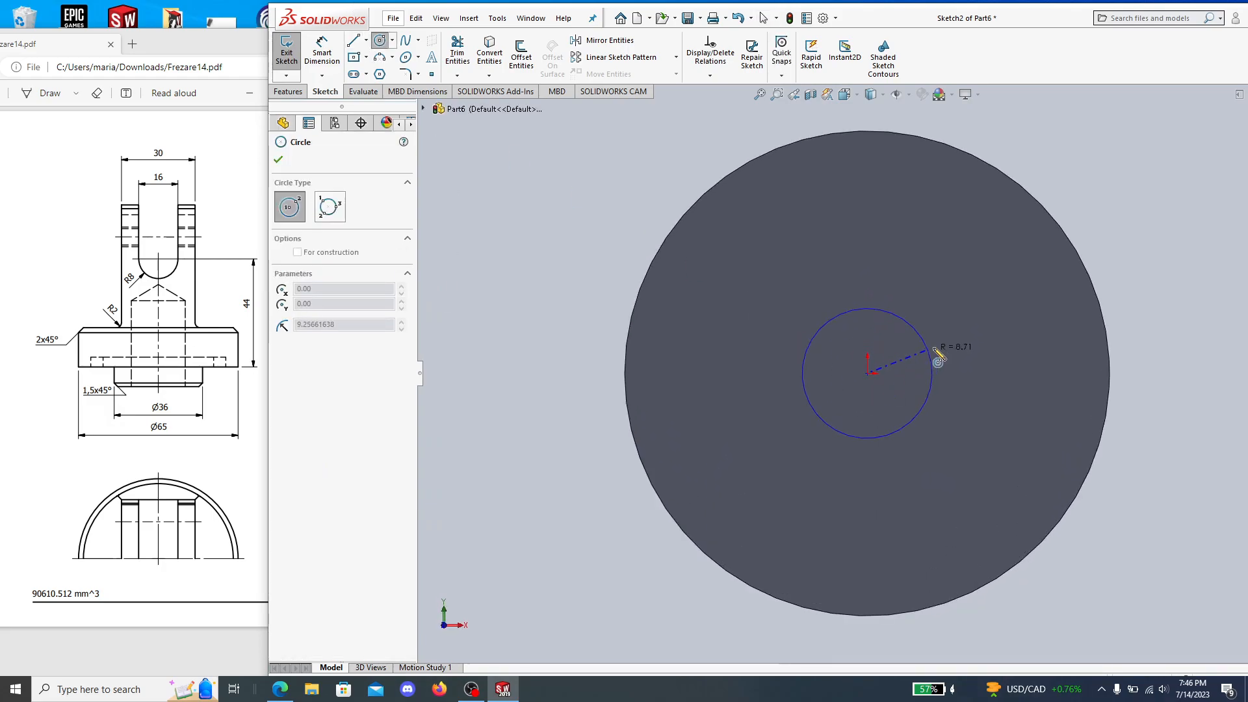
left_click(957, 356)
Dimension the inner circle's diameter and set it to 36 mm.
right_click_drag(496, 224, 493, 177)
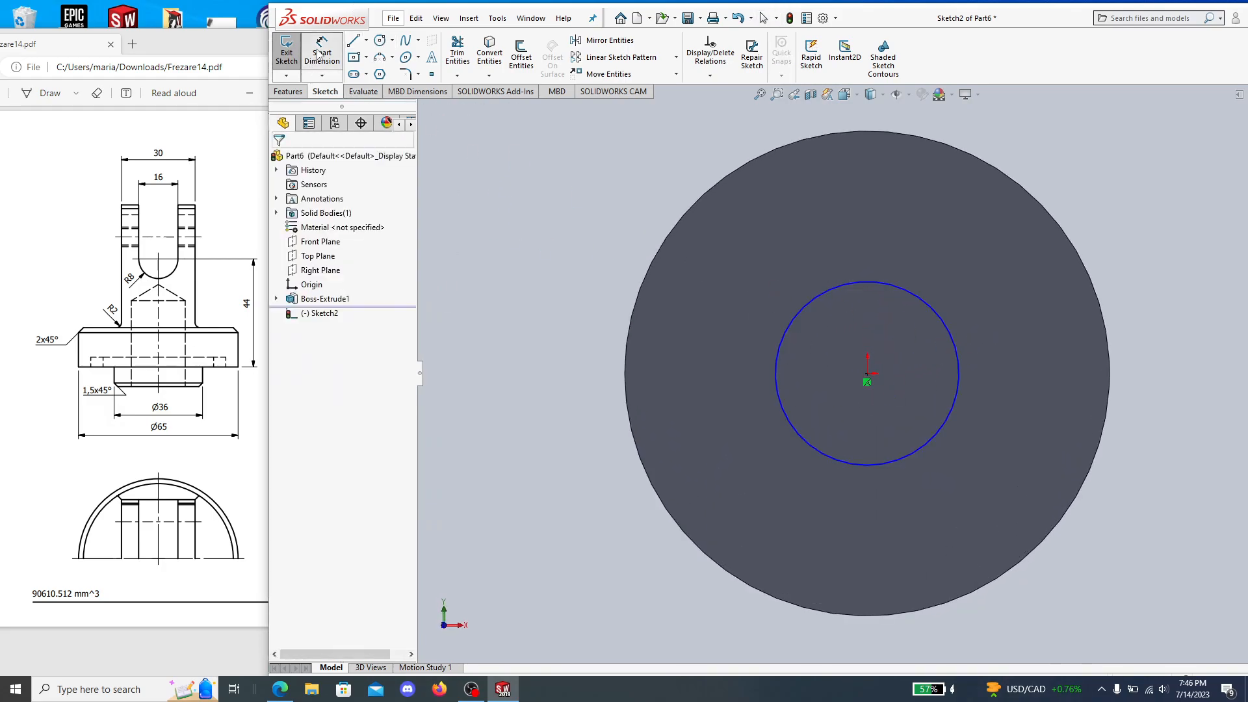
left_click(820, 280)
left_click(744, 248)
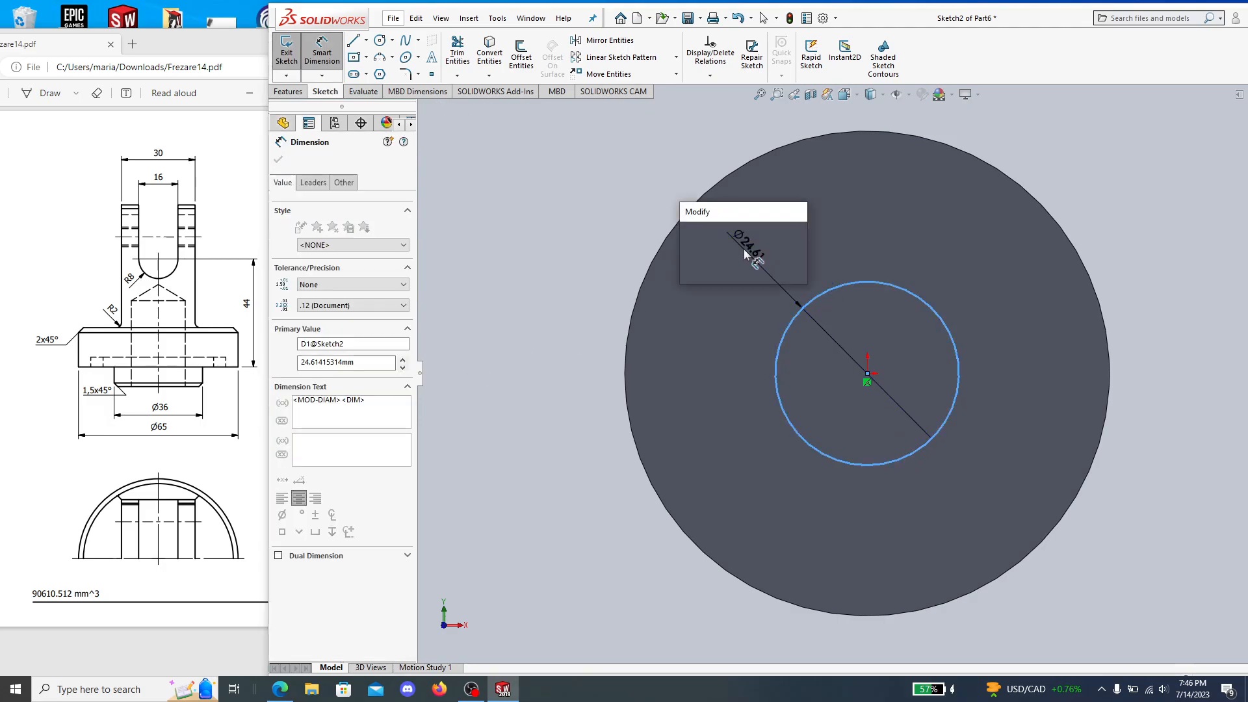
type("36")
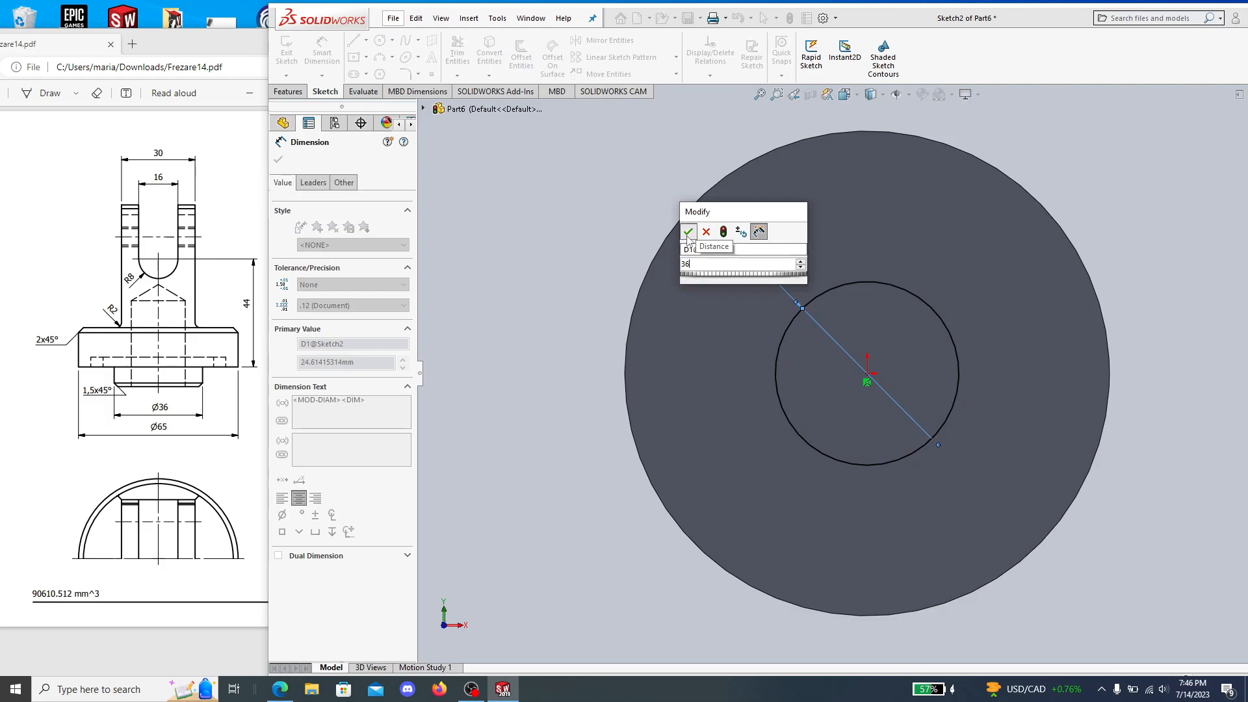
left_click(688, 231)
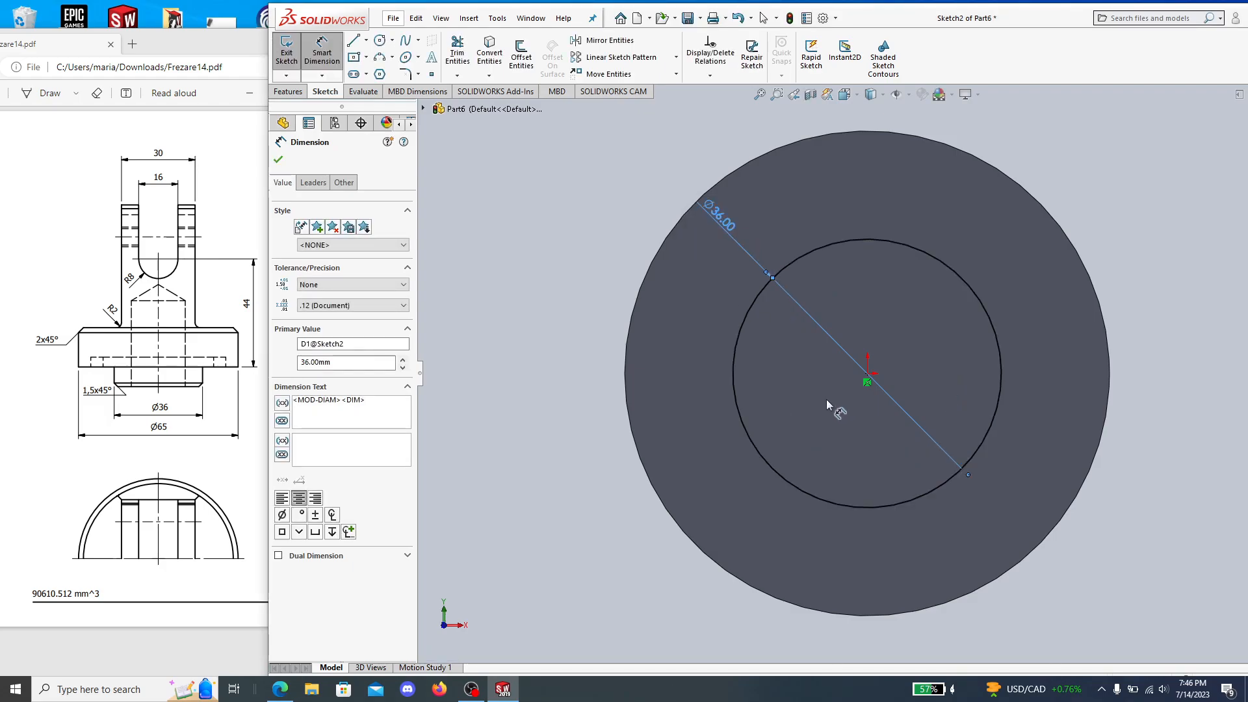
left_click(1147, 558)
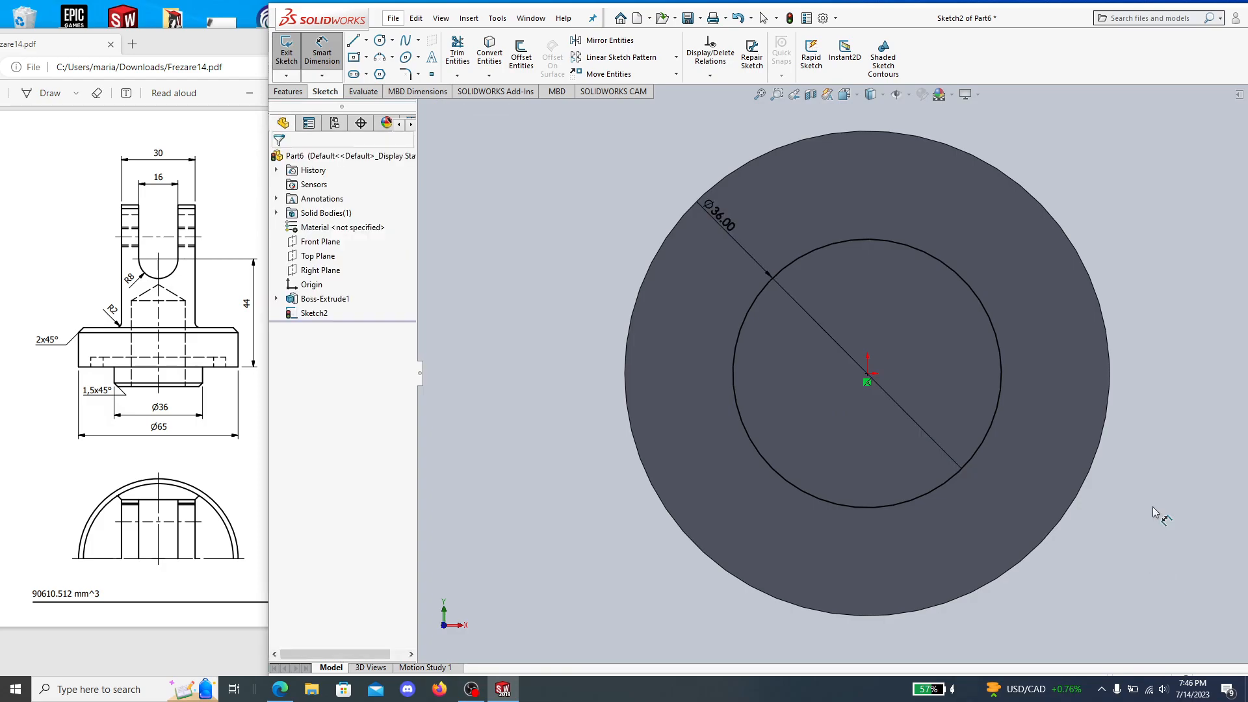
Extrude the 36 mm circle 8 mm outward from the disc face as a merged blind boss.
left_click(288, 91)
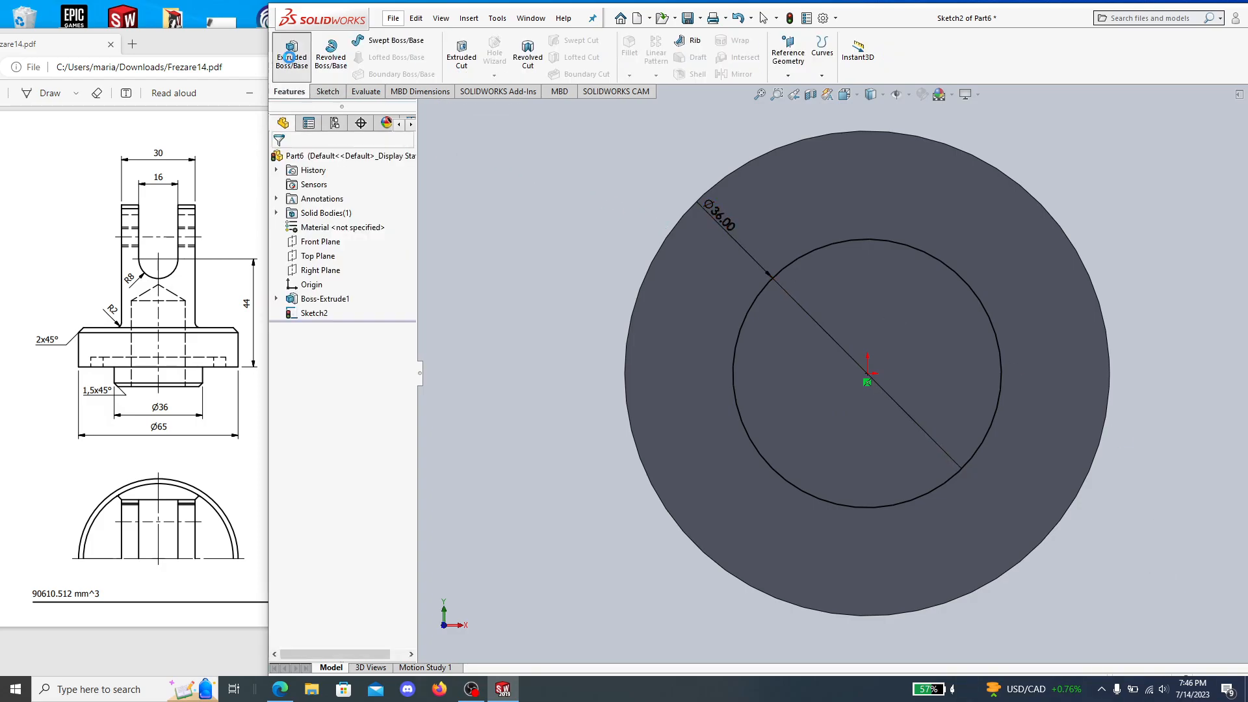
left_click(291, 52)
left_click(238, 401)
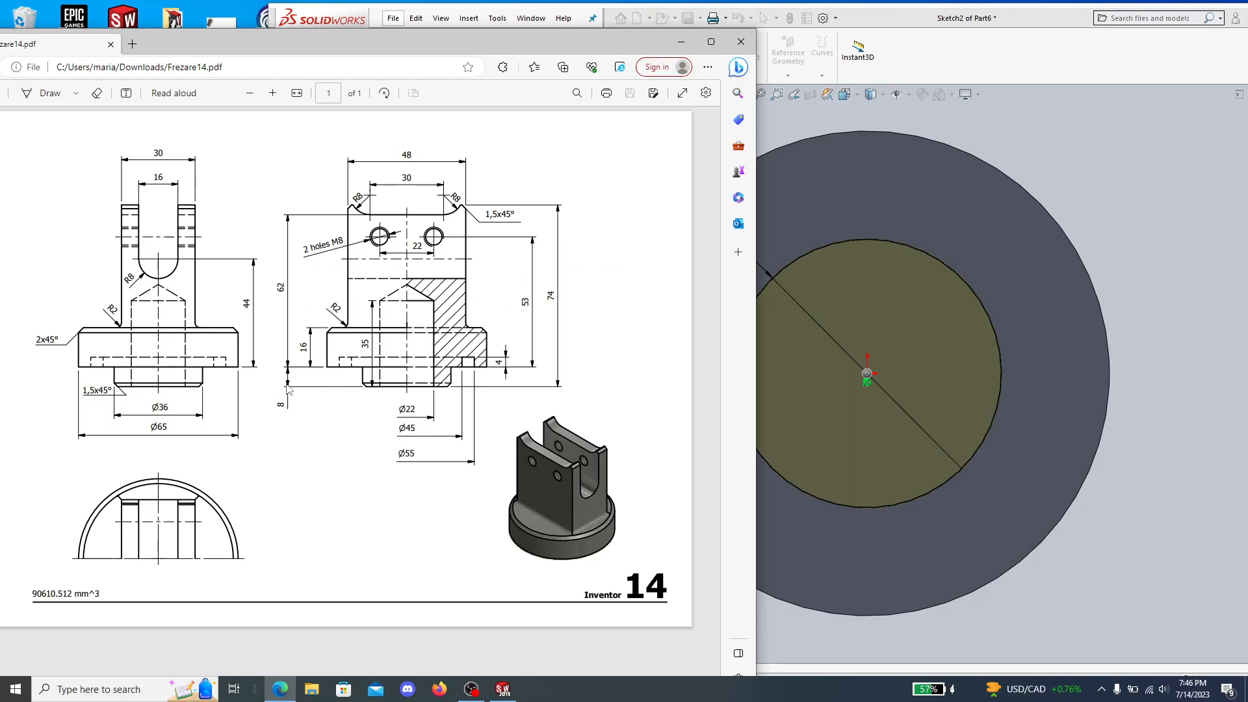
left_click(1175, 337)
middle_click_drag(1175, 337, 632, 272)
left_click(331, 283)
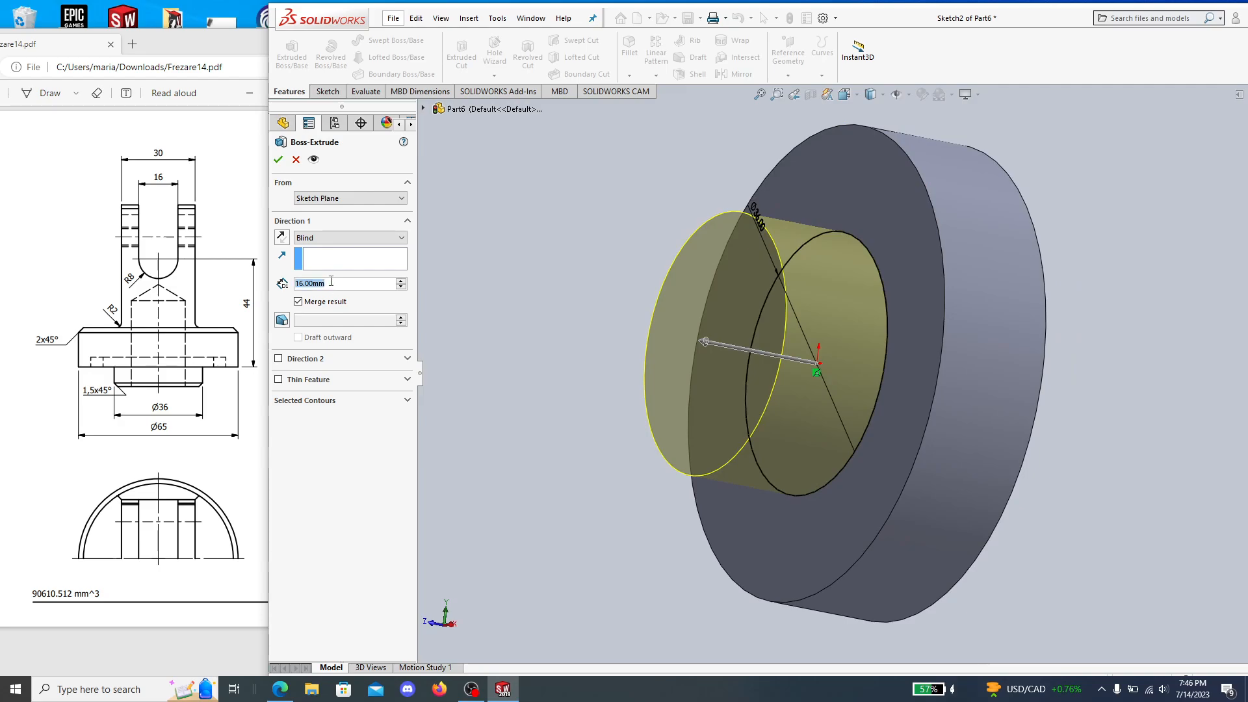
type("8")
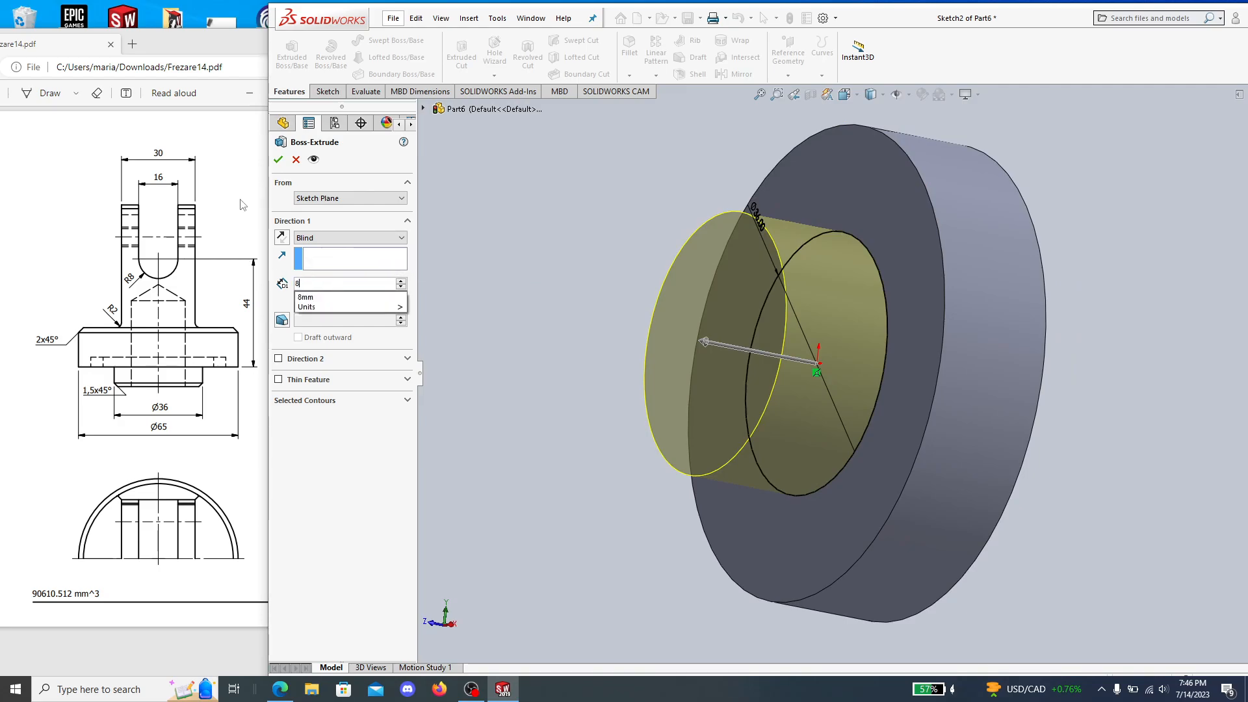
key("Return")
left_click(278, 160)
Chamfer the outer rim of the 65 mm disc's free flat face, opposite the boss, with a 2 mm distance at 45 degrees.
middle_click_drag(680, 271, 755, 585)
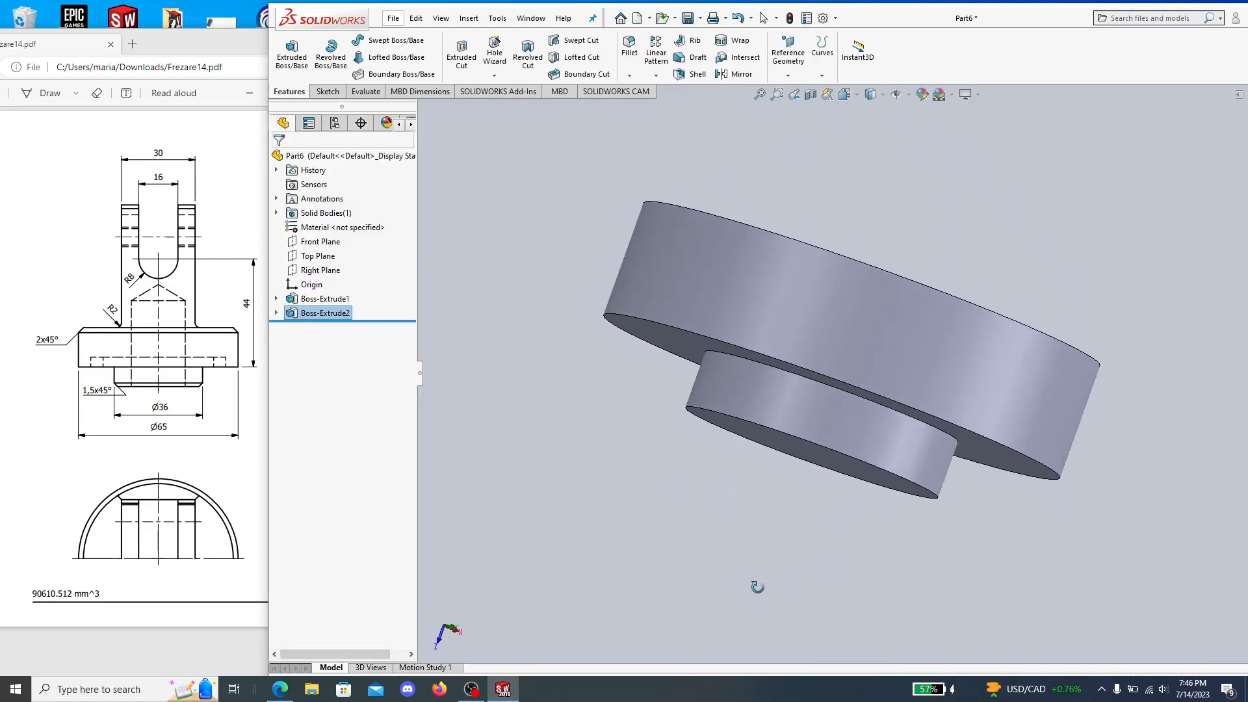
left_click(114, 355)
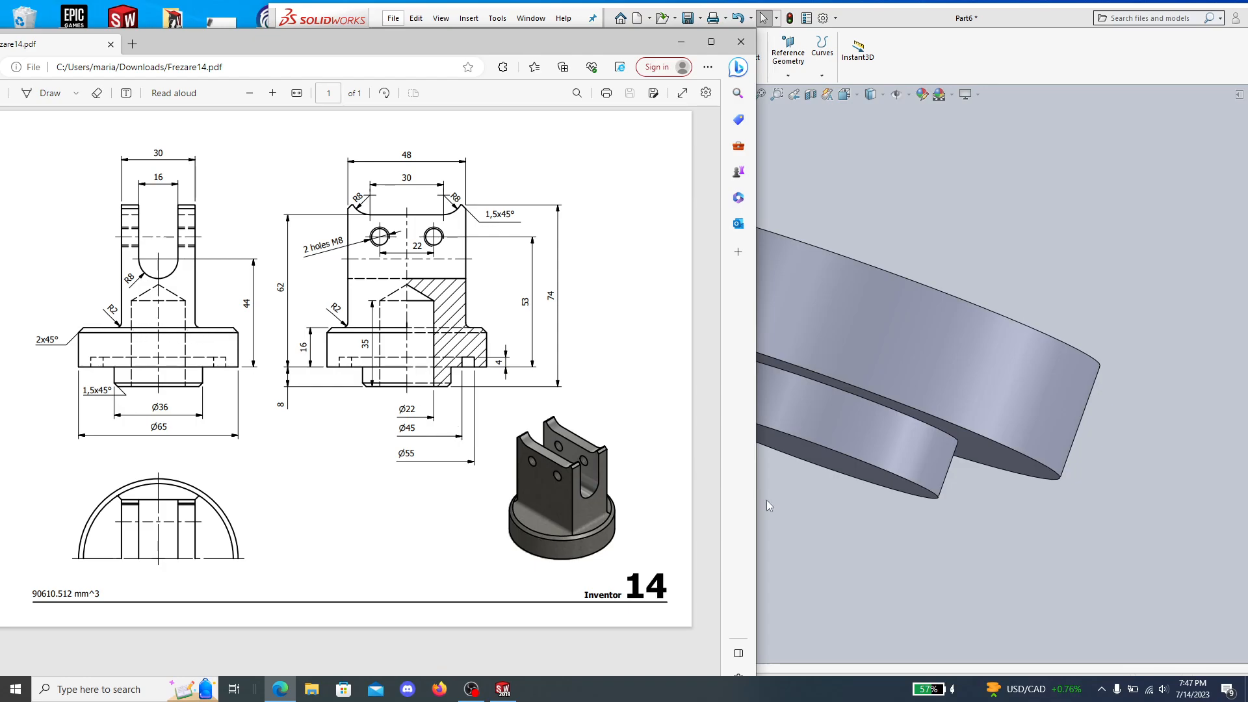
left_click(883, 547)
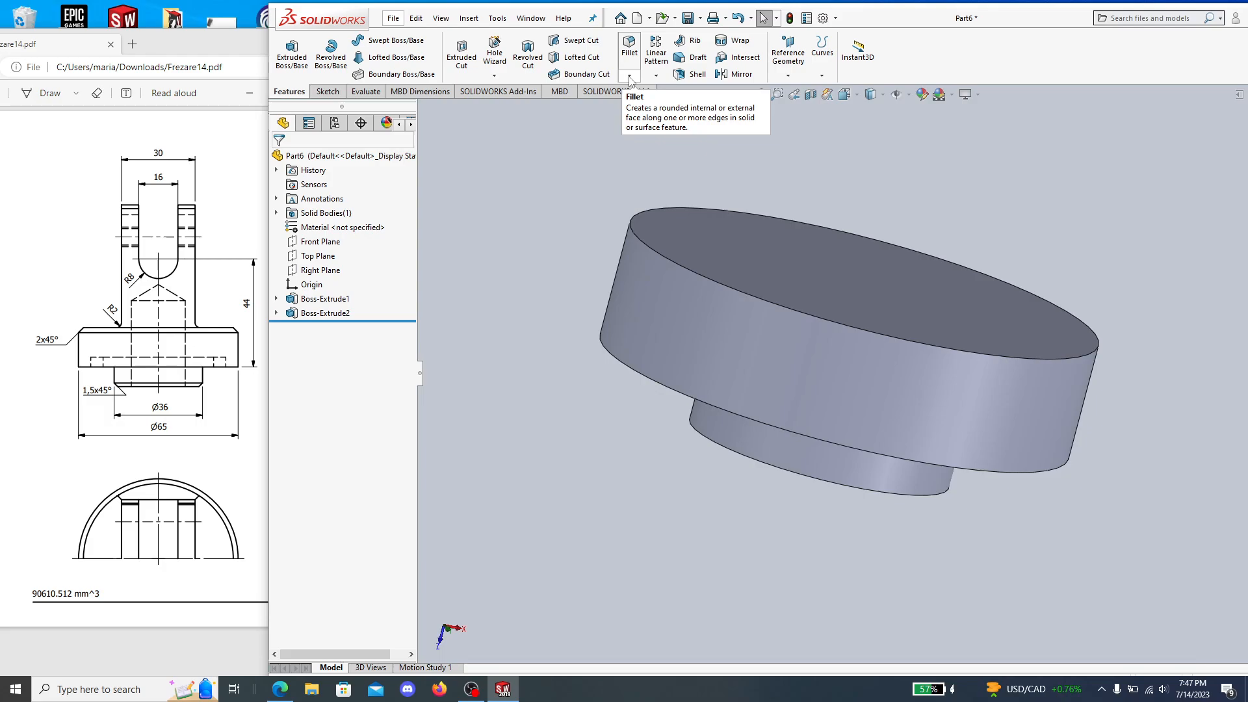
left_click(630, 77)
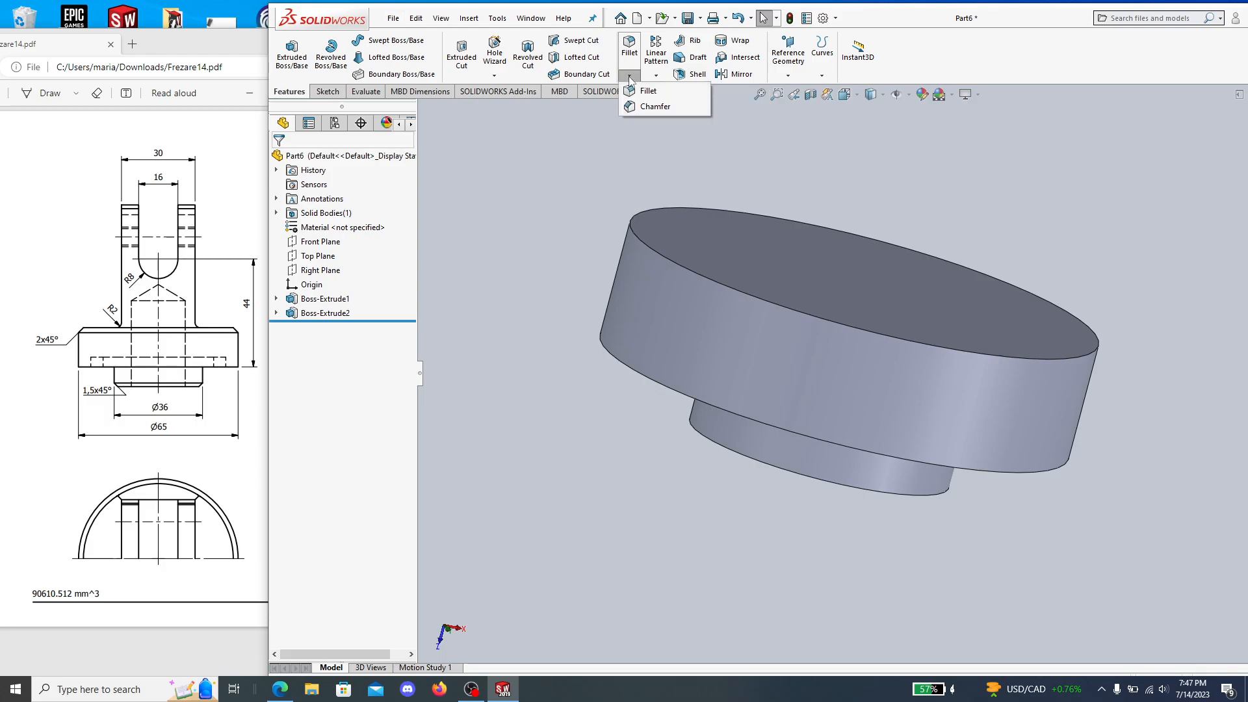
left_click(648, 107)
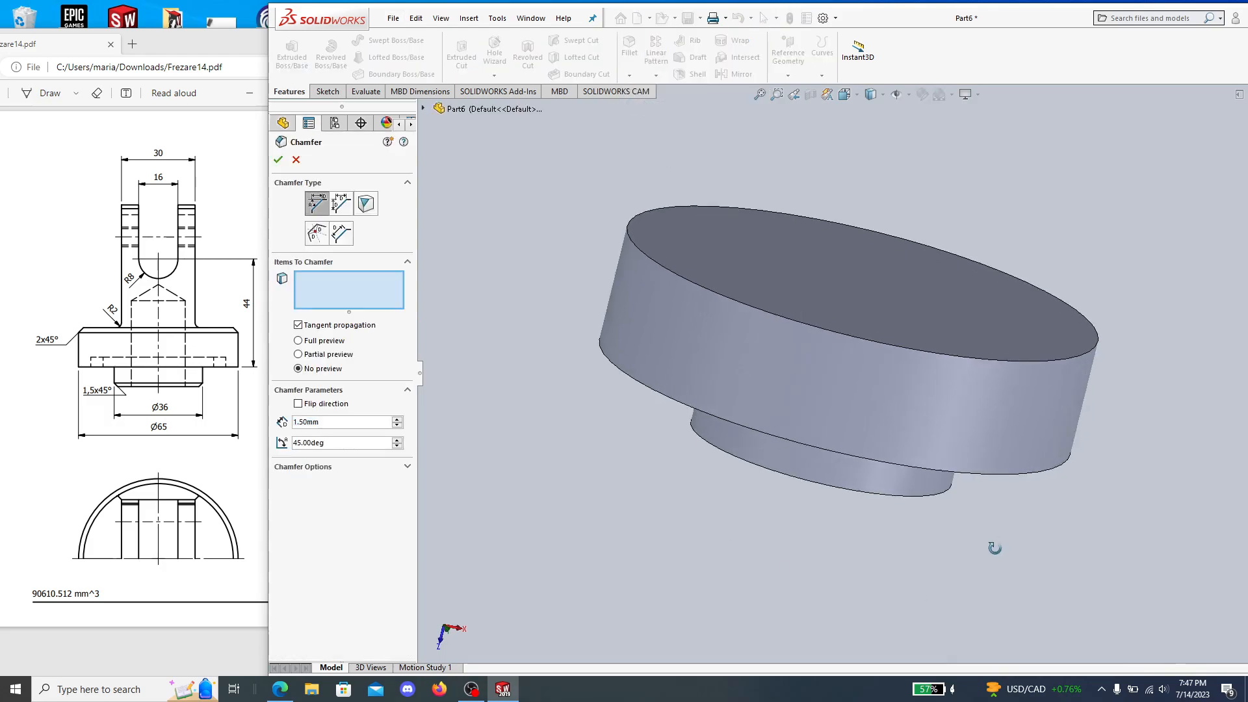
left_click(839, 351)
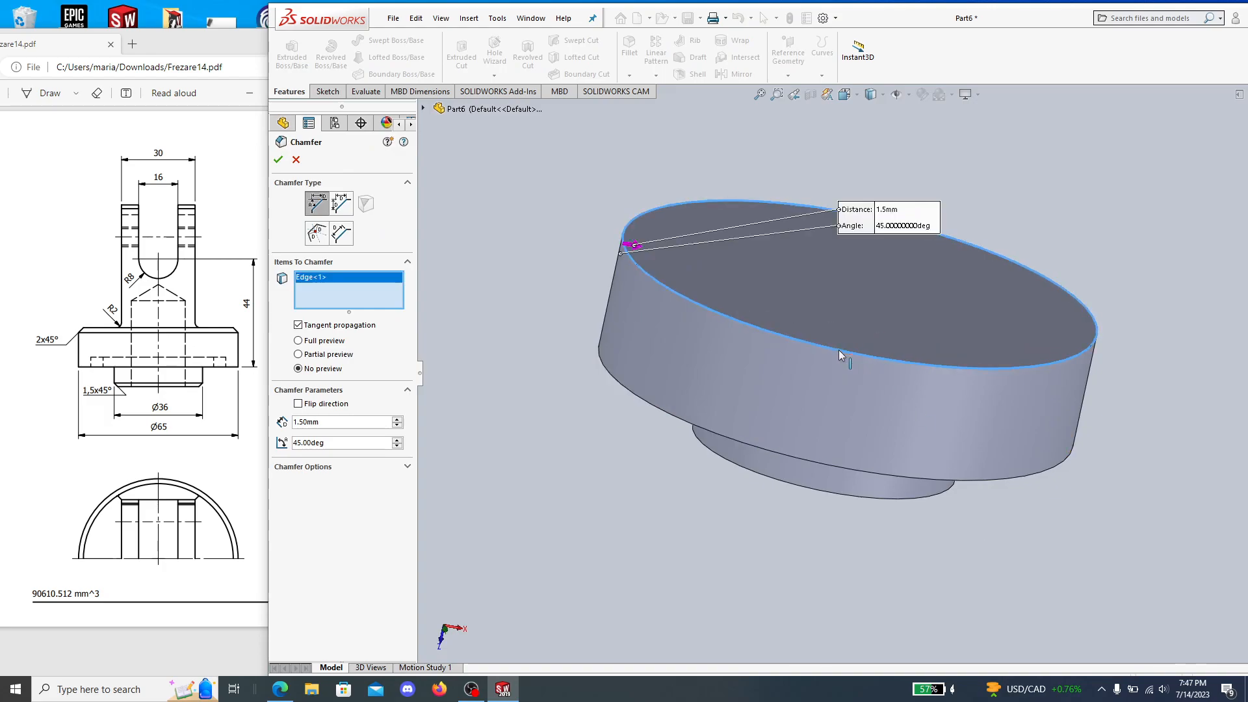
left_click(329, 422)
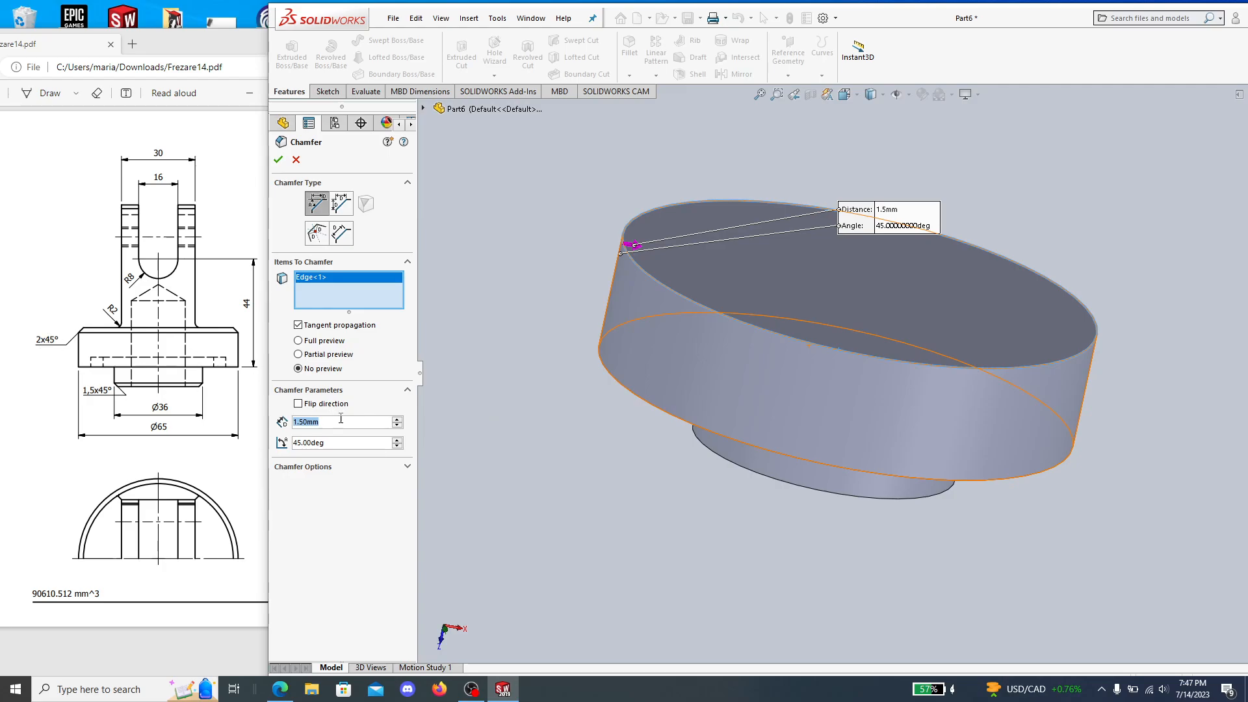
type("2")
key("Return")
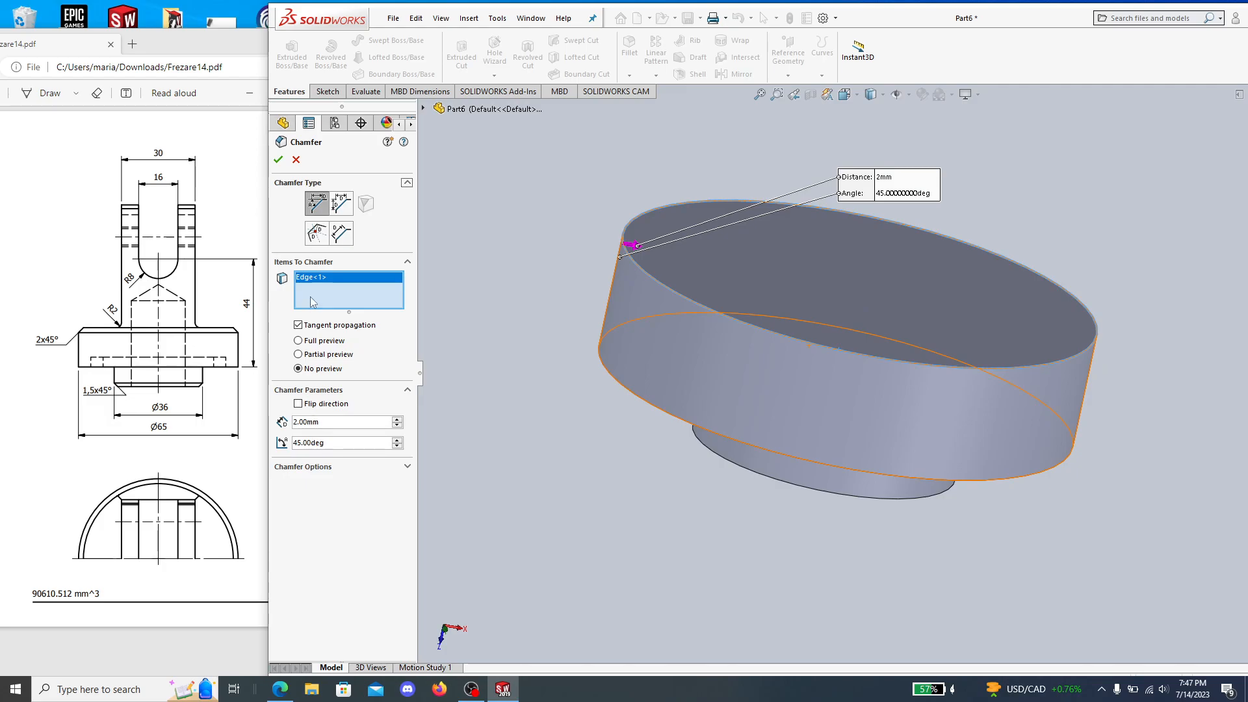
left_click(282, 162)
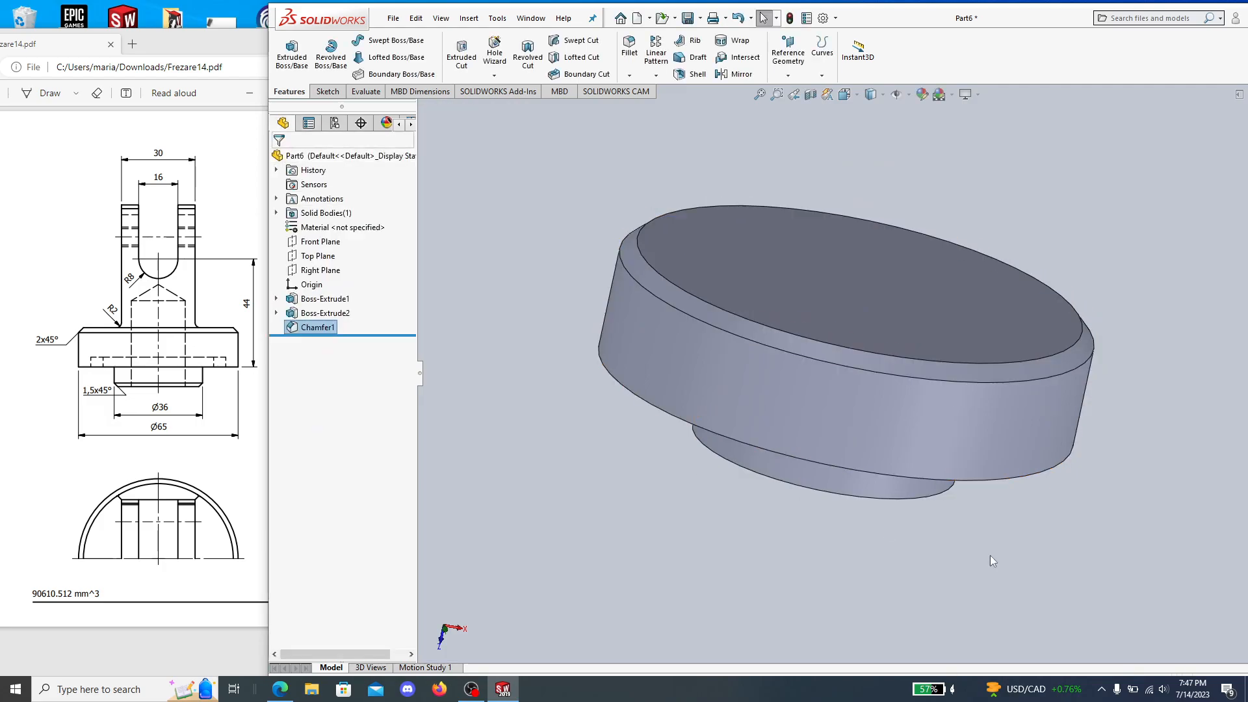
Chamfer the end edge of the 36 mm boss with a 1.5 mm distance at 45 degrees.
middle_click_drag(1093, 557, 1079, 415)
left_click(630, 75)
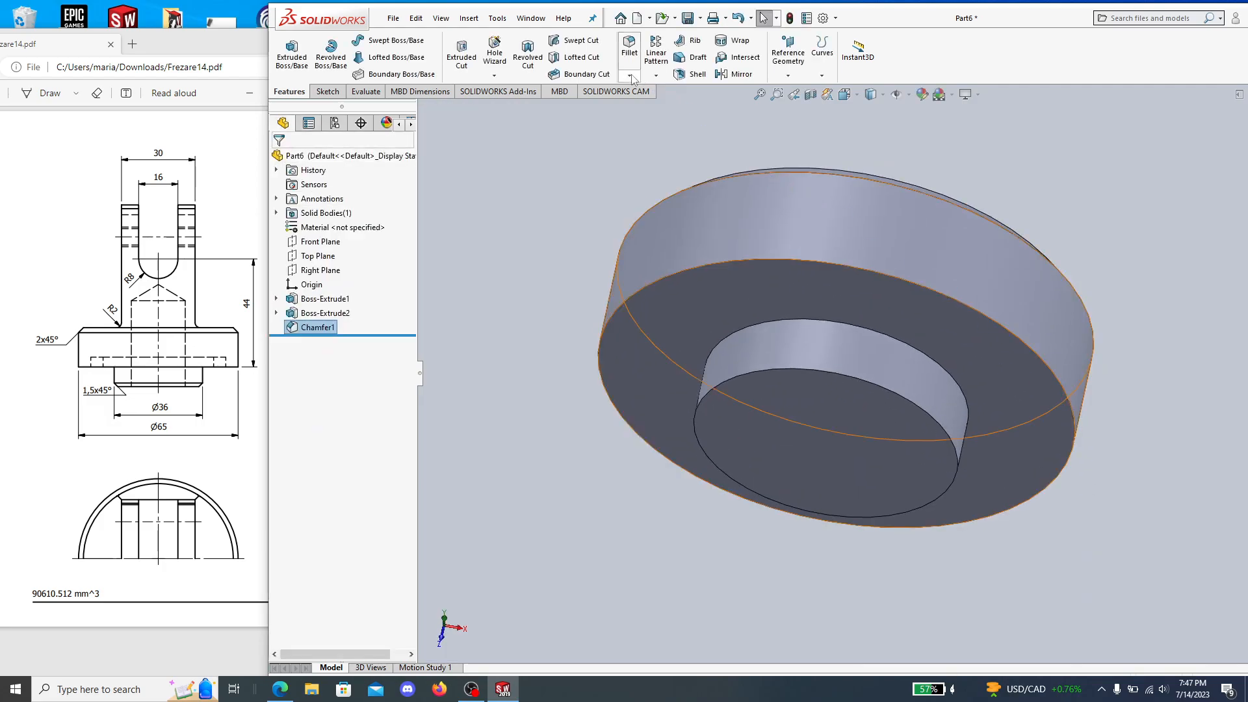
left_click(650, 108)
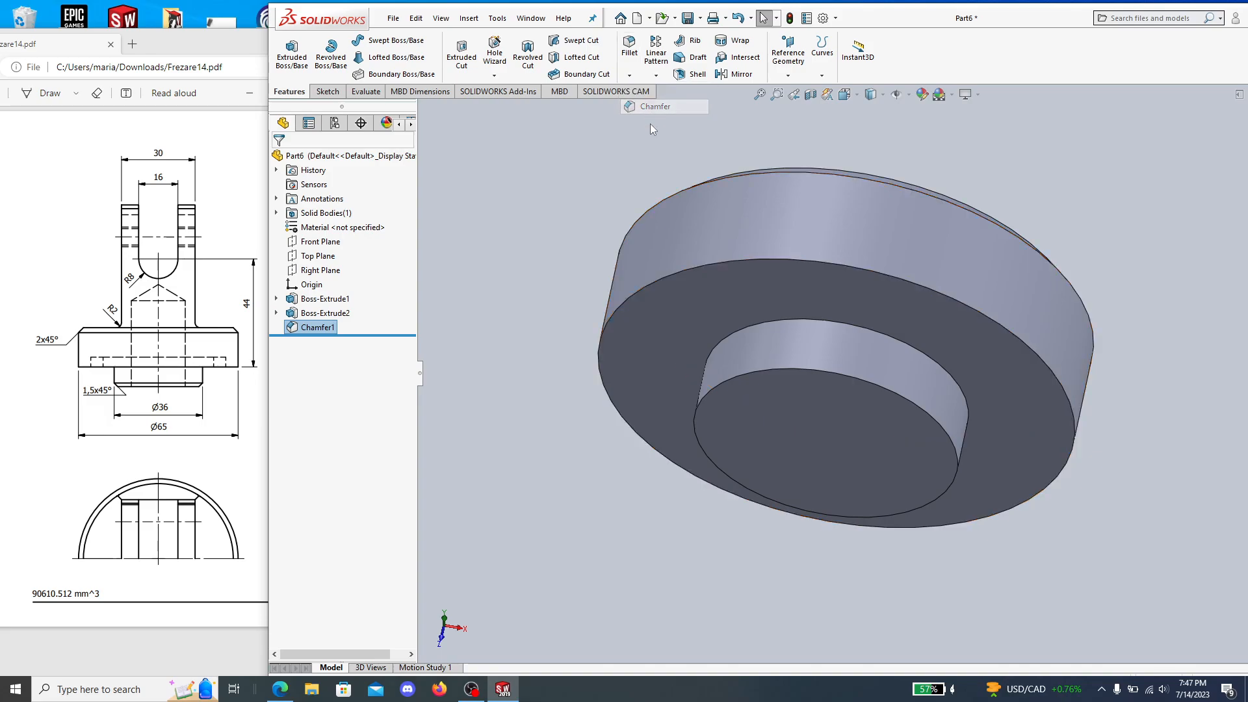
left_click(849, 375)
left_click(328, 423)
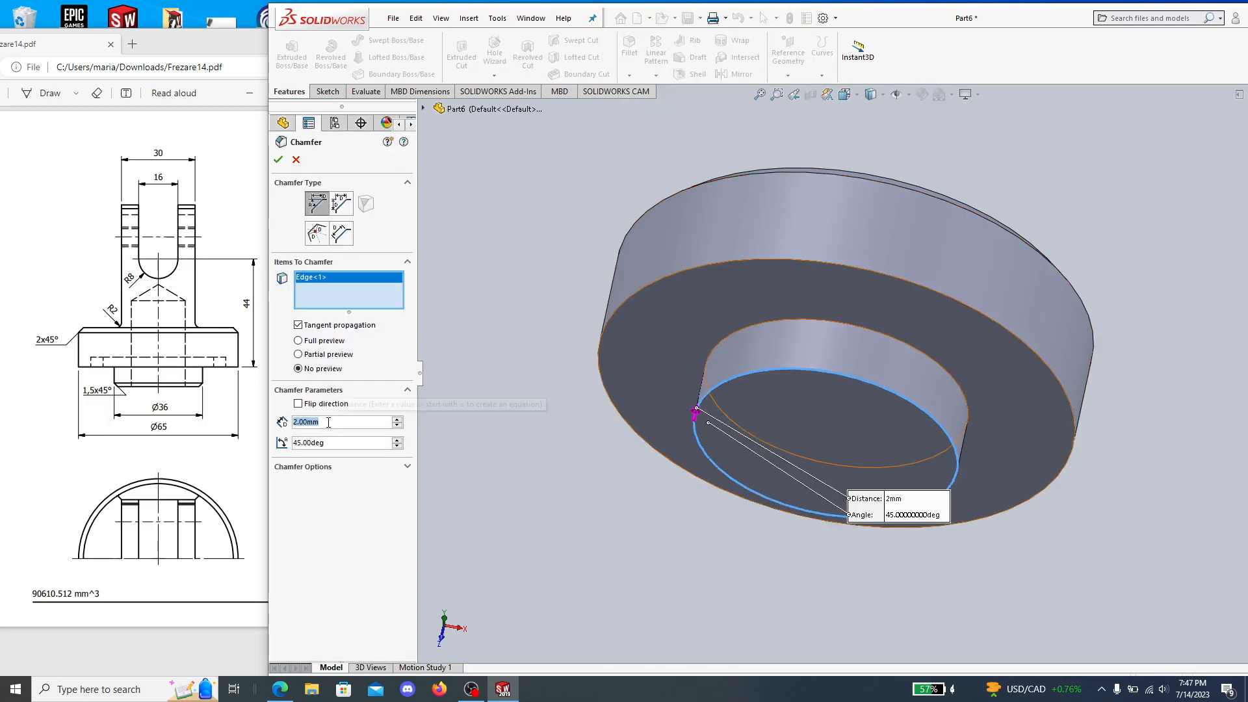
type("1.5")
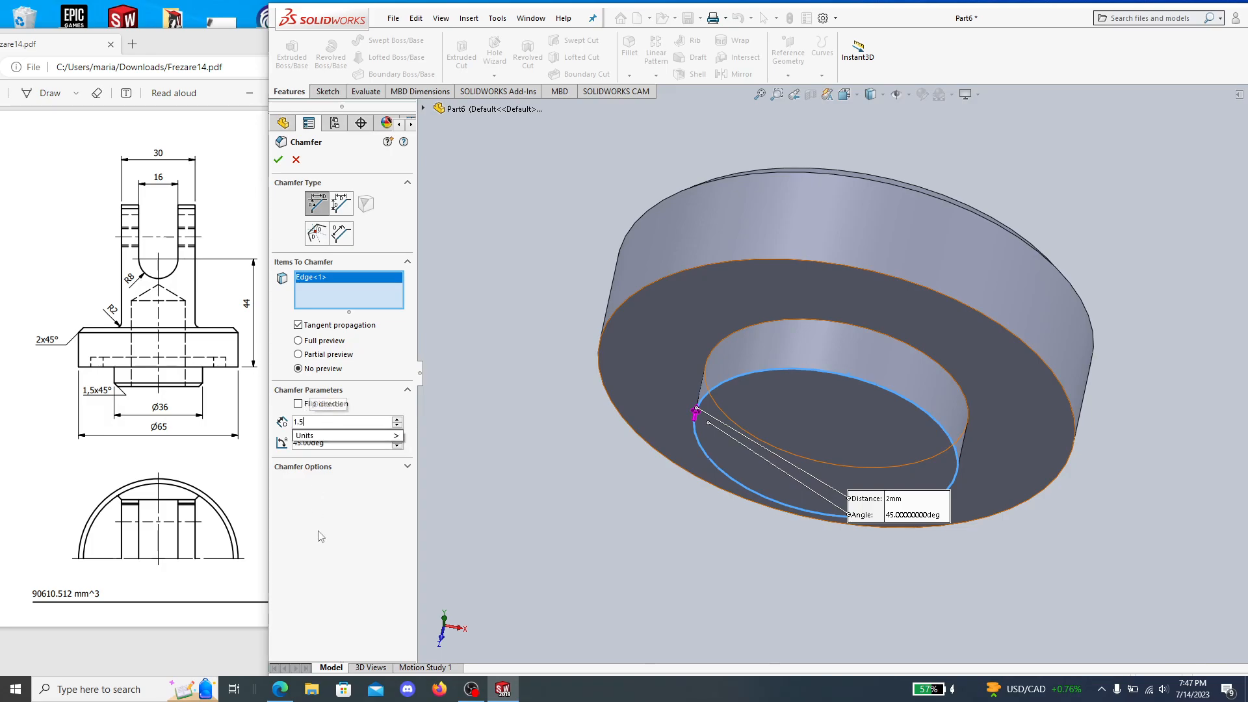
key("Return")
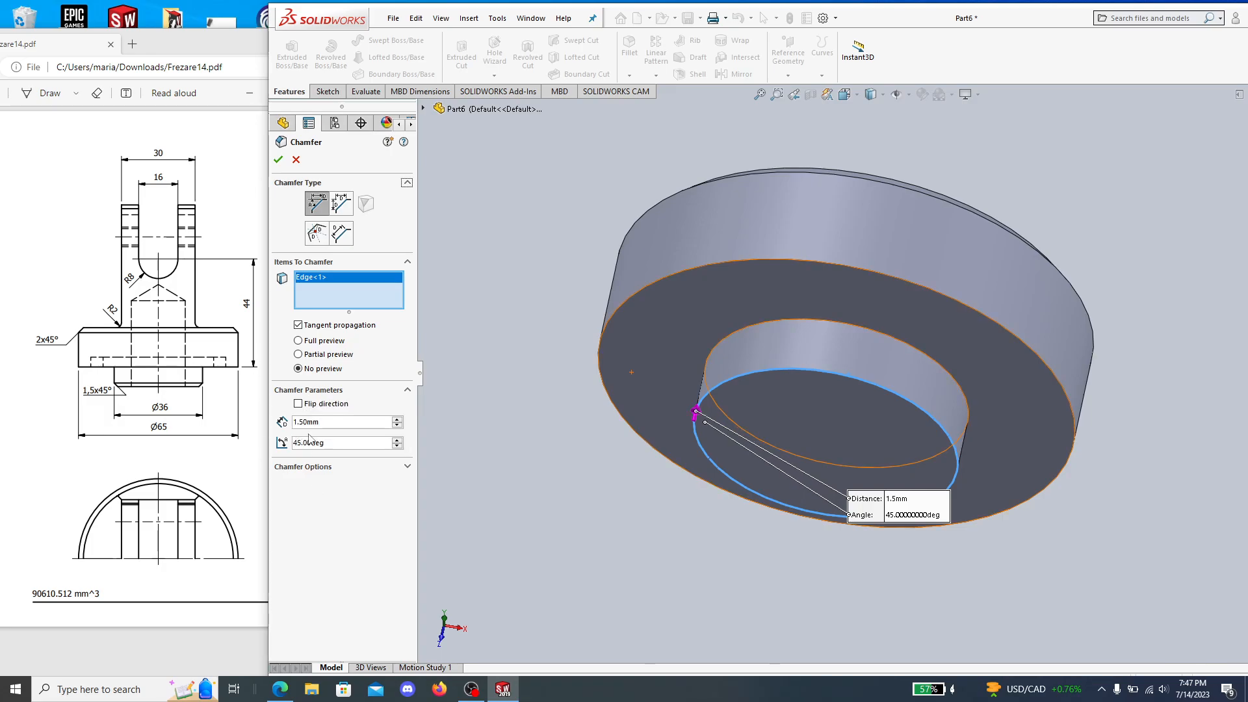
left_click(278, 159)
Start a sketch on the 65 mm disc's chamfered flat face and orient the view normal to it.
middle_click_drag(1050, 471, 1085, 432)
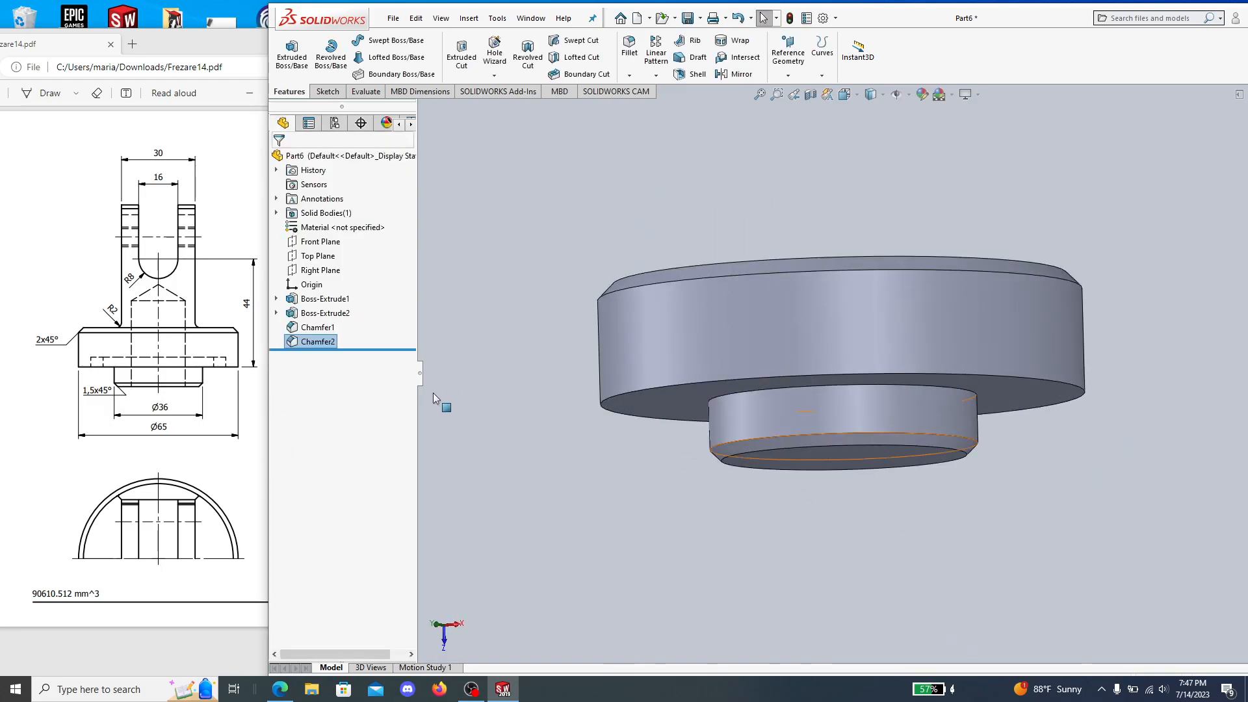
left_click(263, 354)
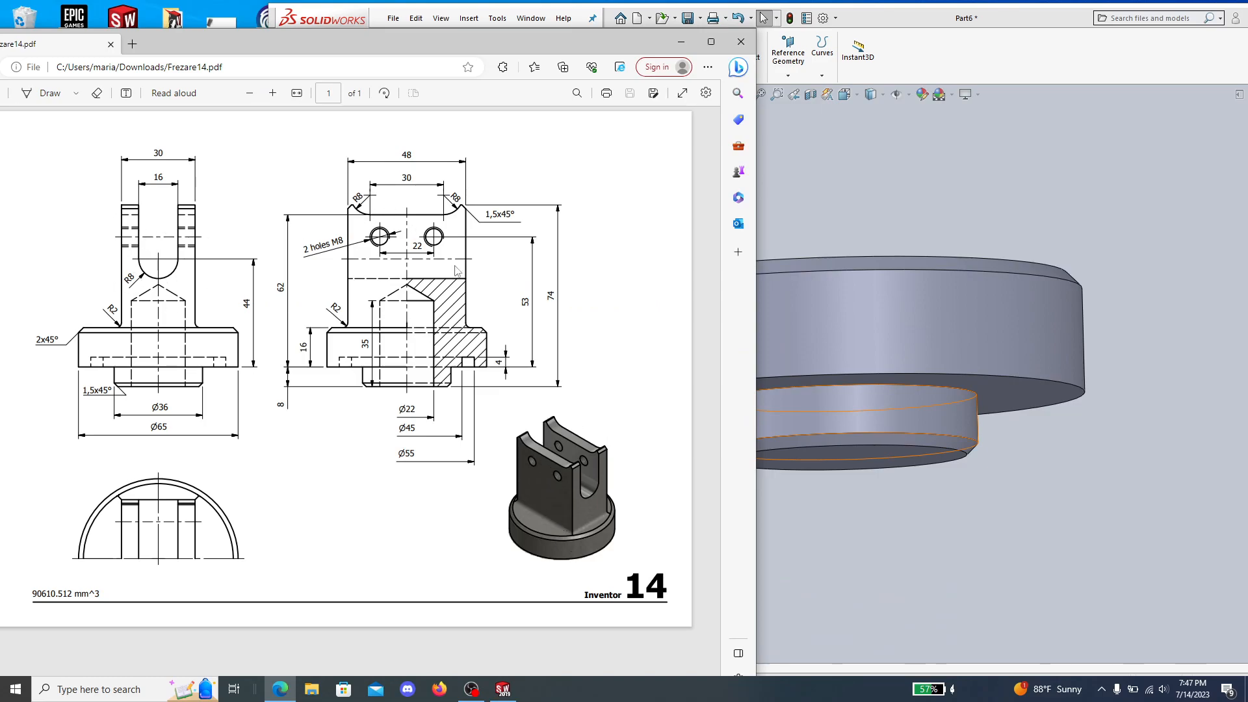
left_click(957, 536)
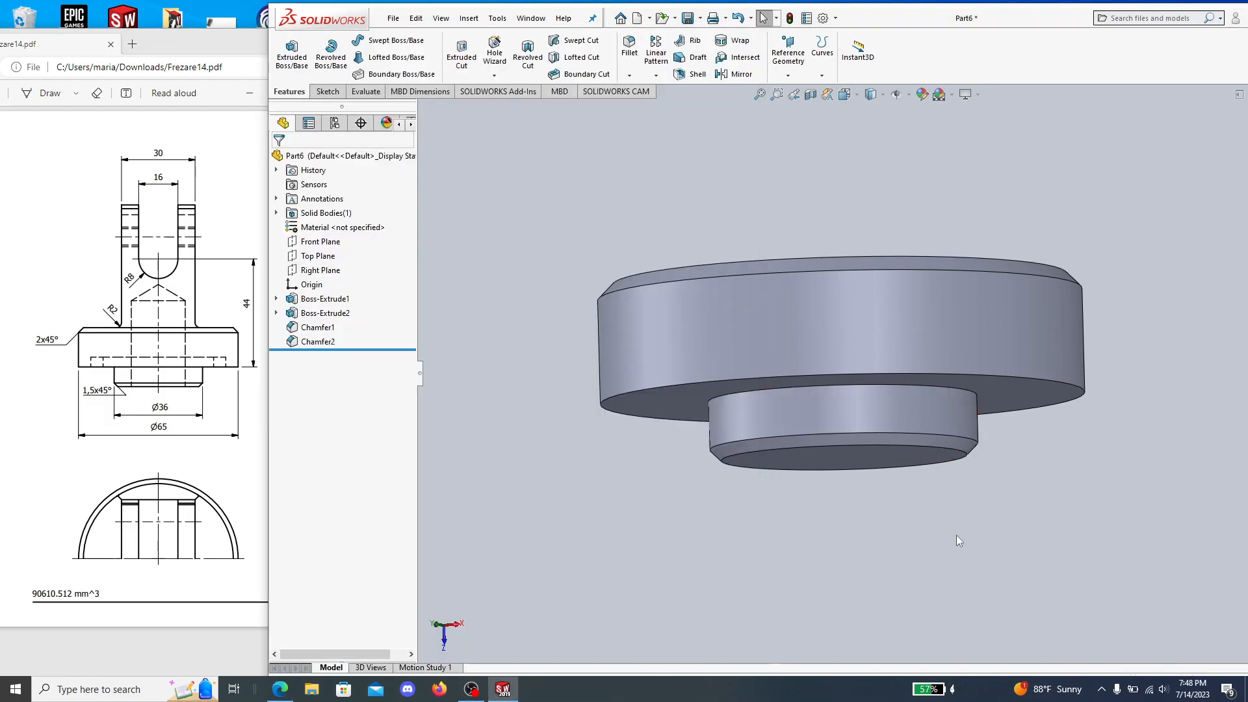
middle_click_drag(1125, 501, 1110, 588)
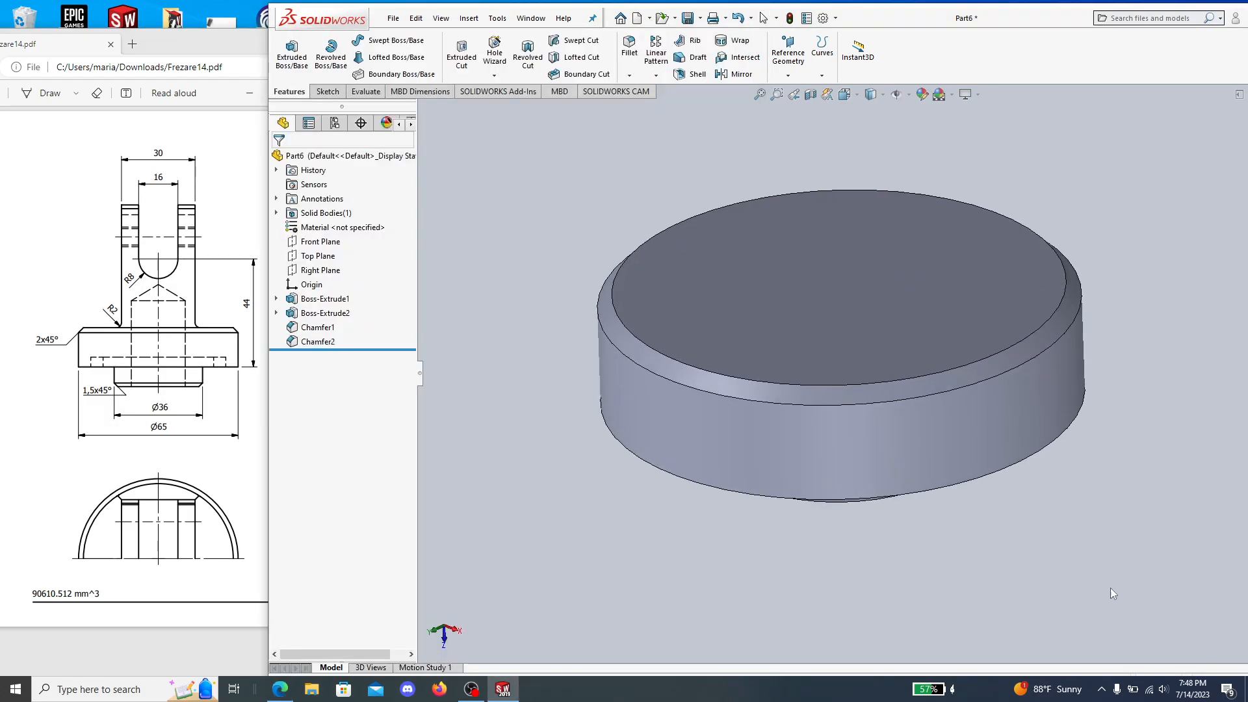
left_click(322, 92)
left_click(287, 52)
left_click(888, 299)
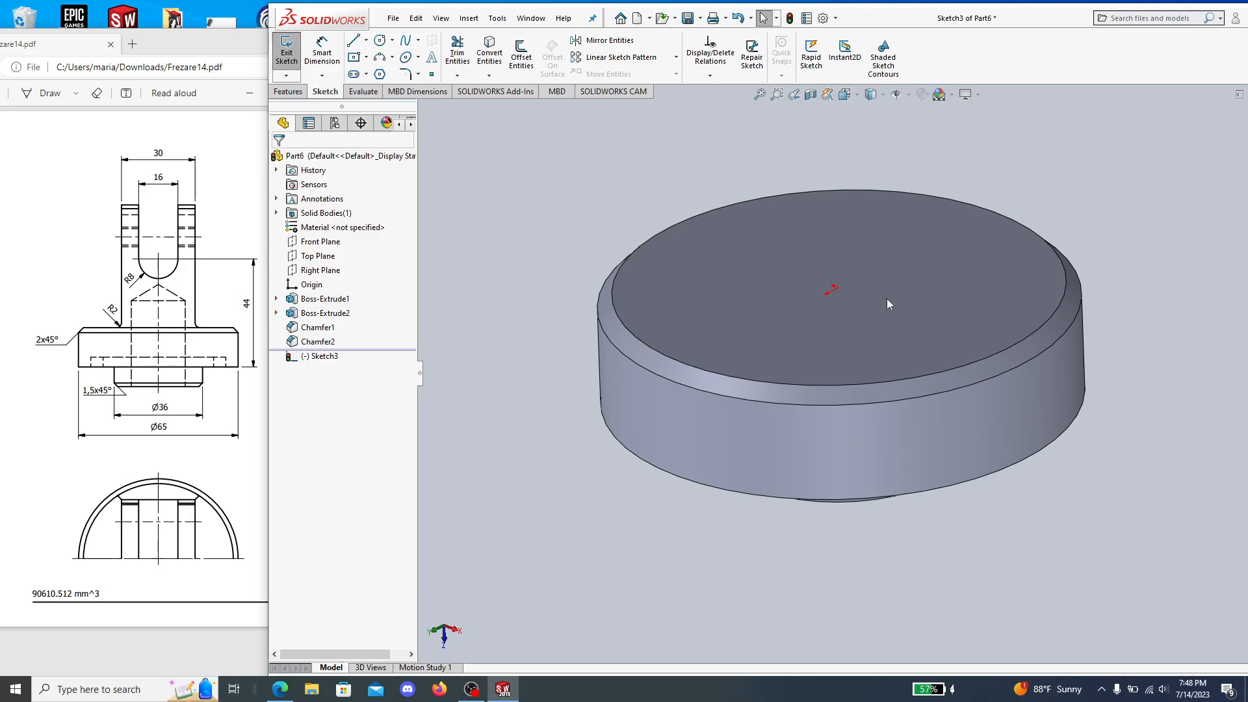
right_click(322, 356)
left_click(350, 345)
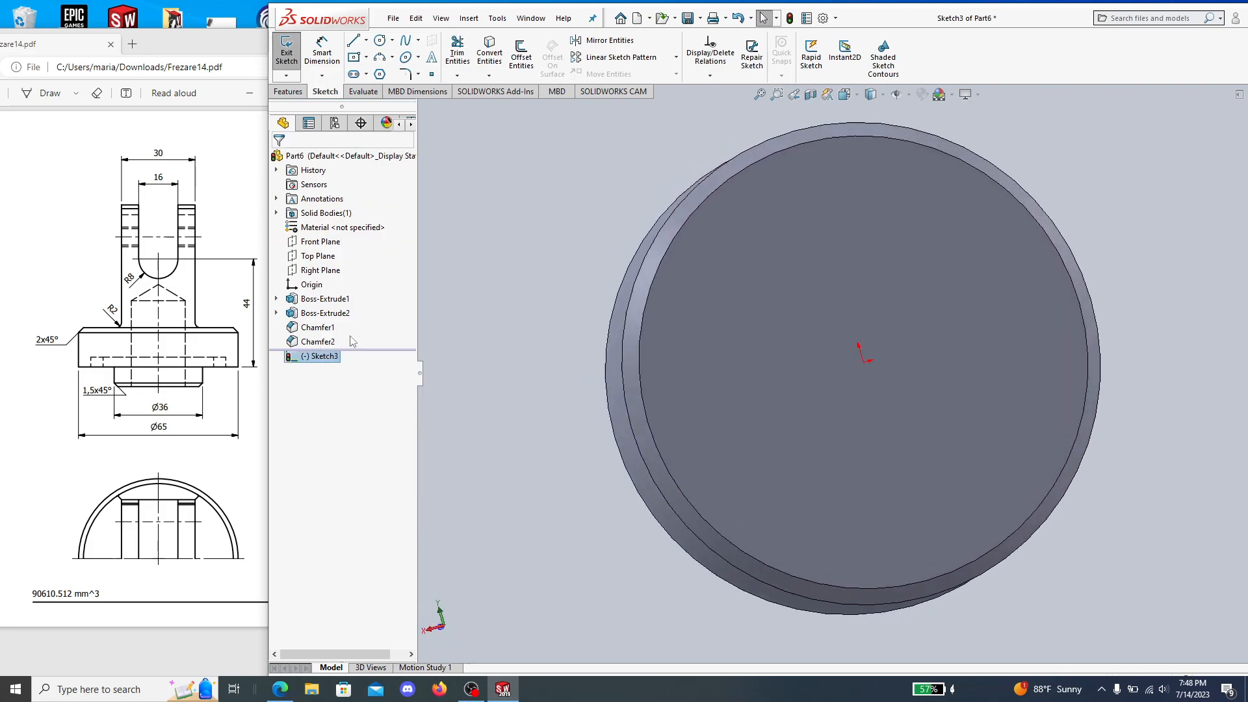
Draw an upright center rectangle about 21 mm wide and 49 mm high, centred on the origin.
left_click(366, 57)
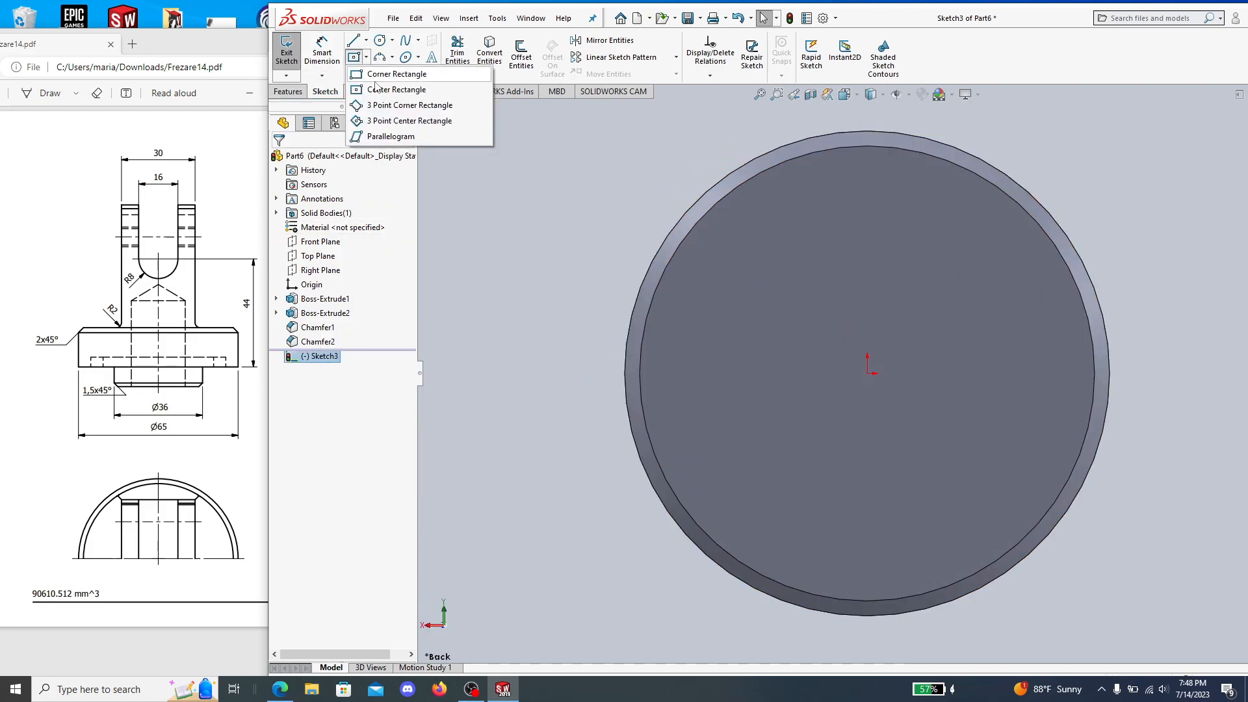
left_click(393, 90)
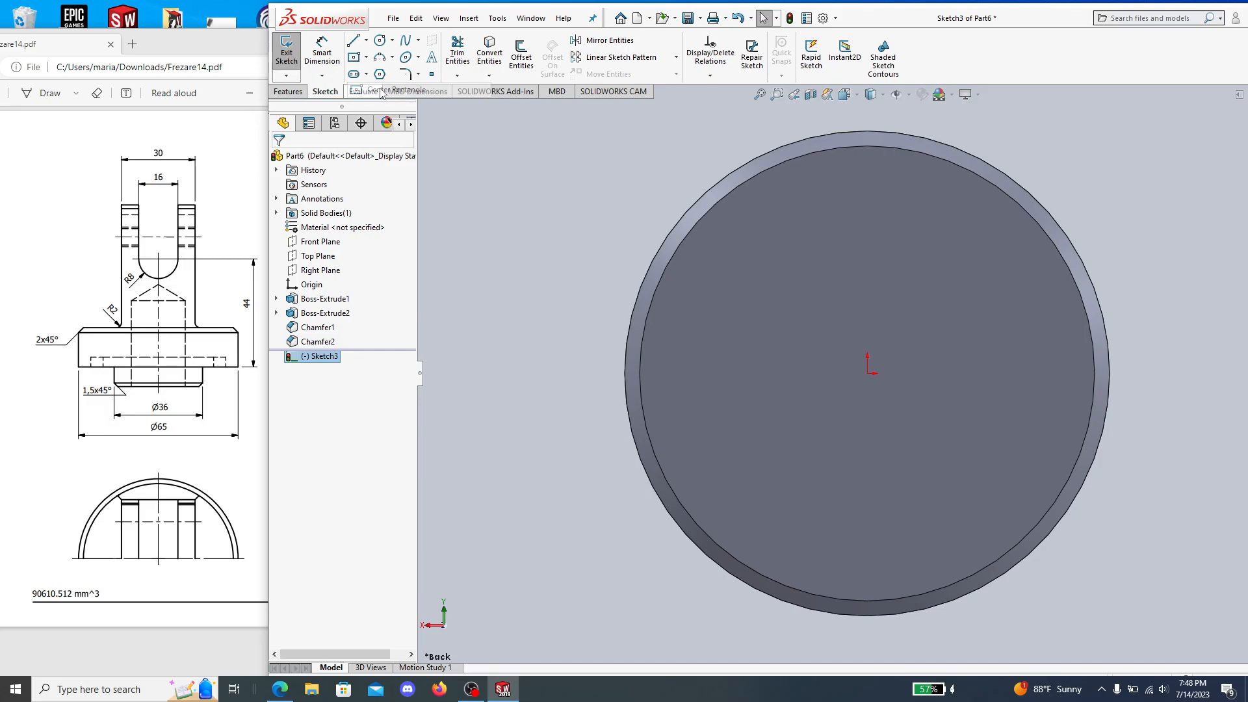
left_click(869, 374)
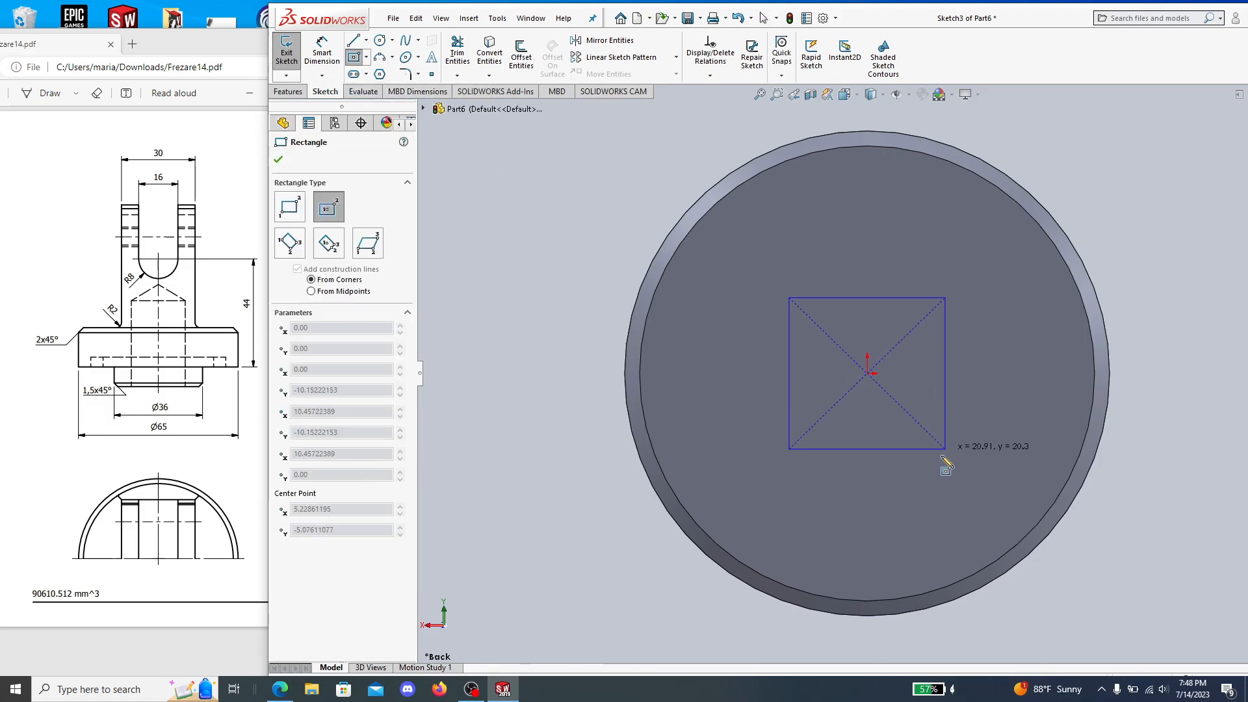
left_click(944, 556)
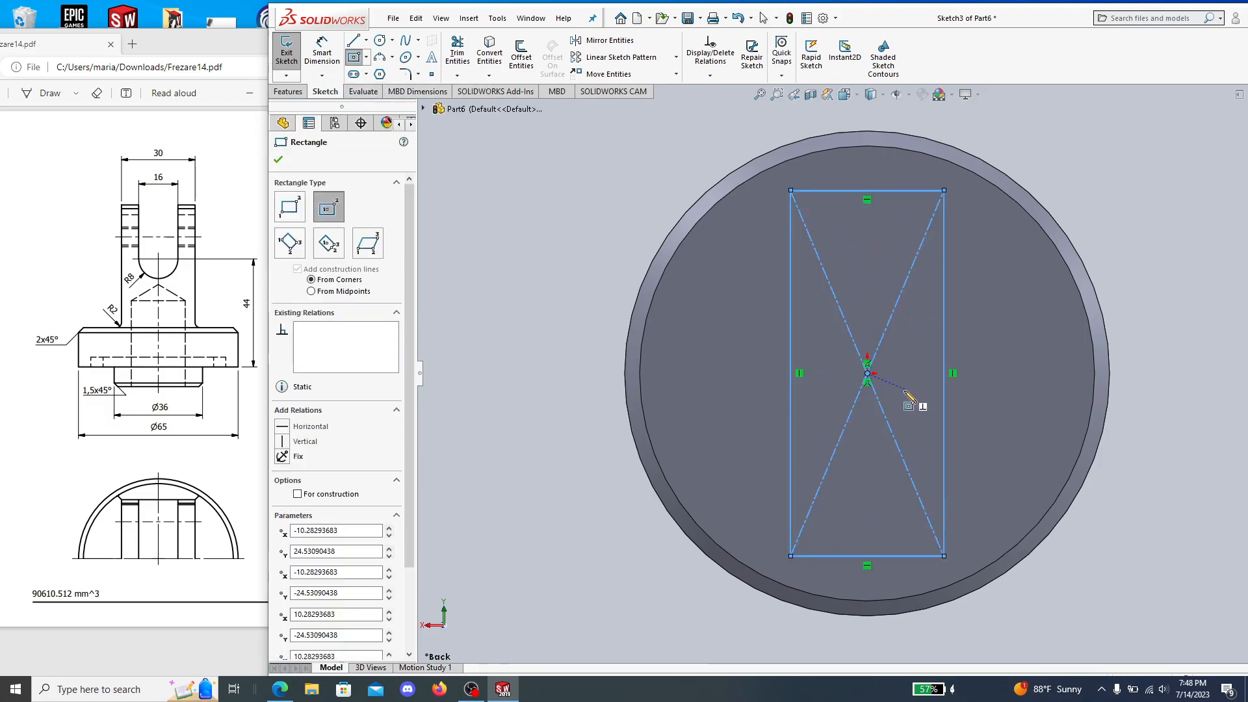
key("Escape")
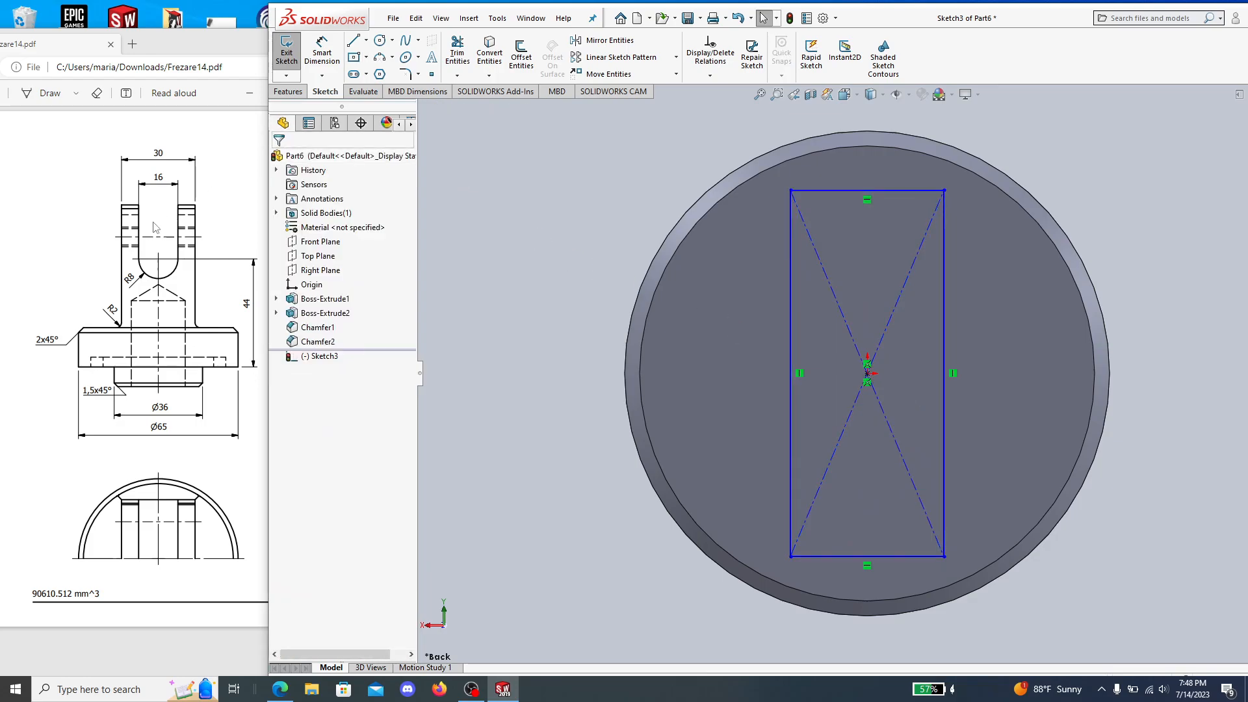
left_click(322, 52)
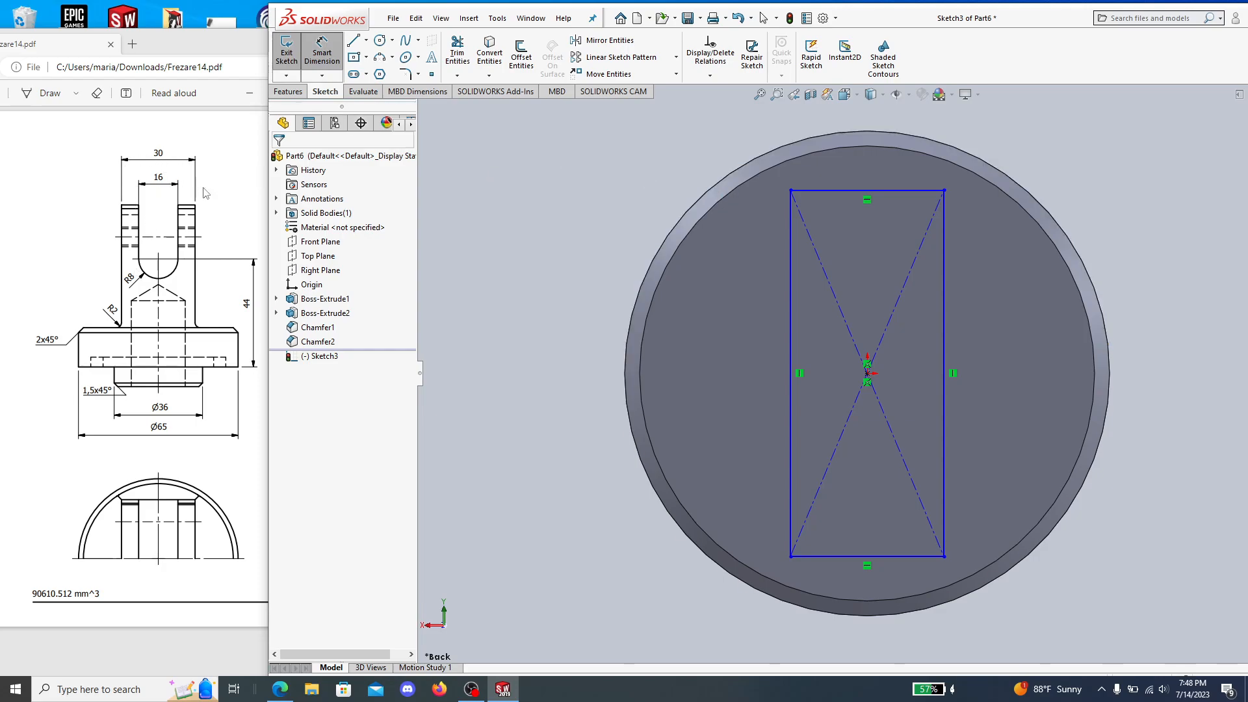
left_click(847, 195)
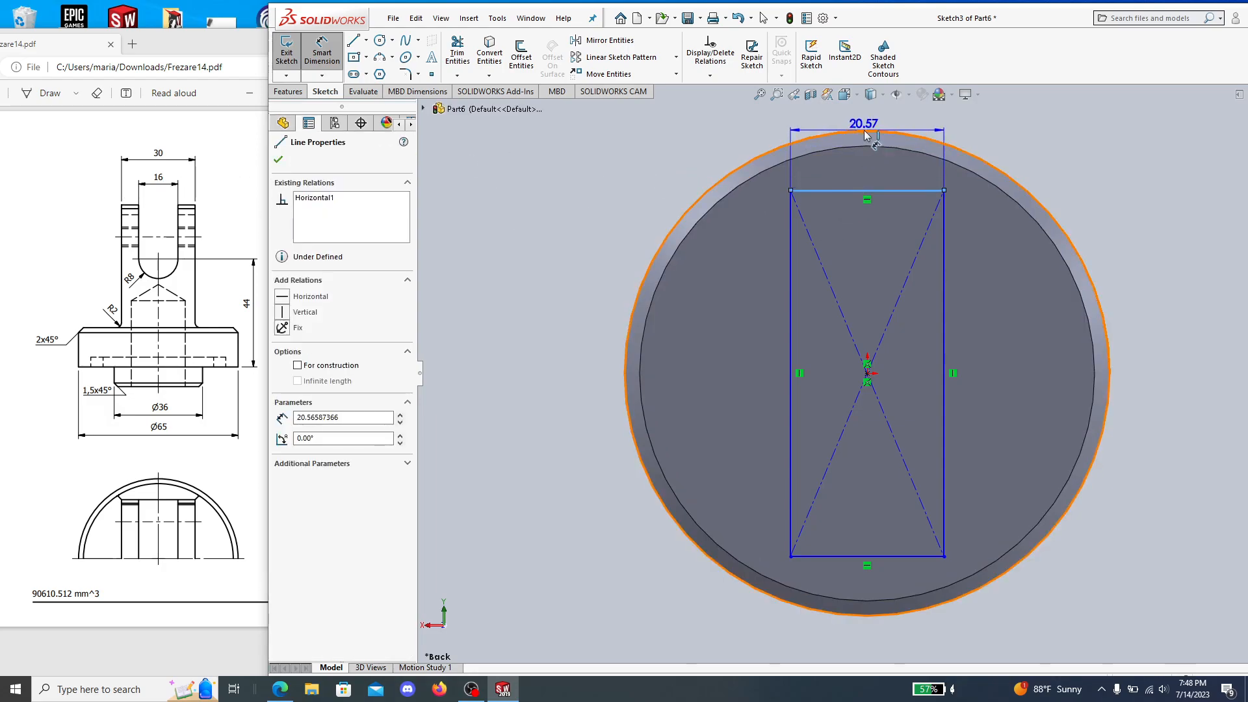
left_click(865, 135)
key("Escape")
left_click(865, 192)
key("Escape")
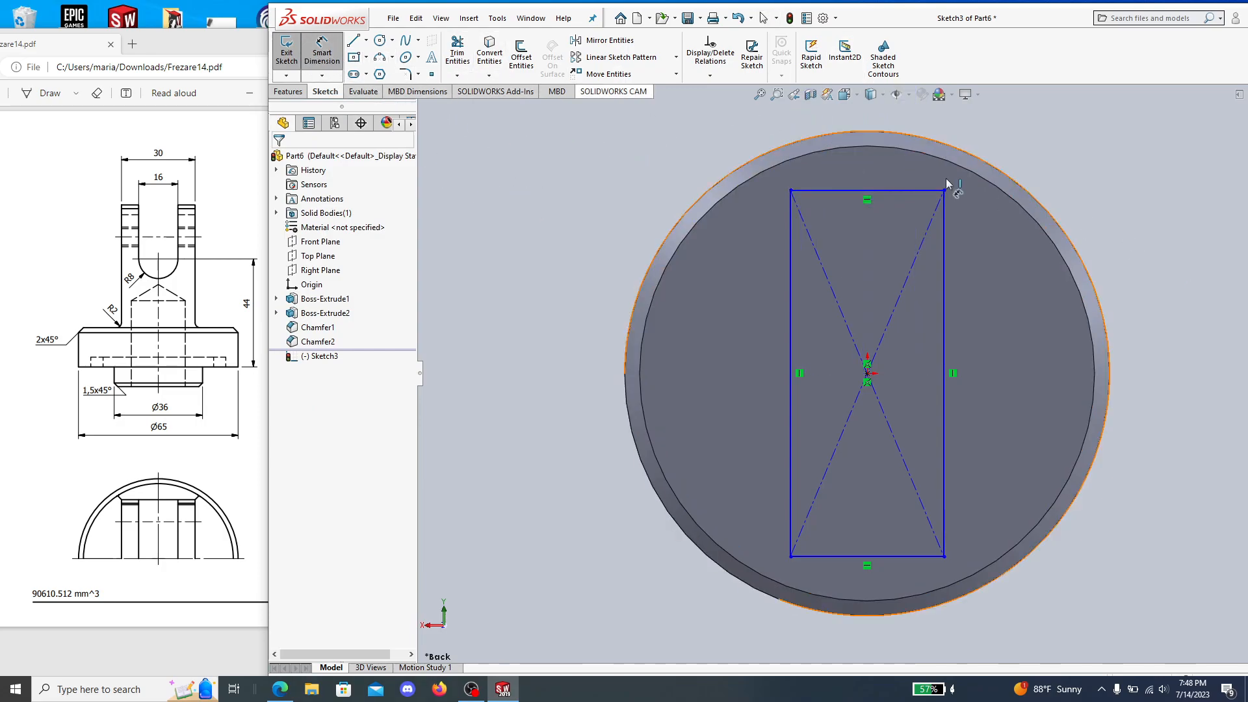
Dimension the rectangle's upper horizontal side and set its width to 30 mm.
left_click(908, 191)
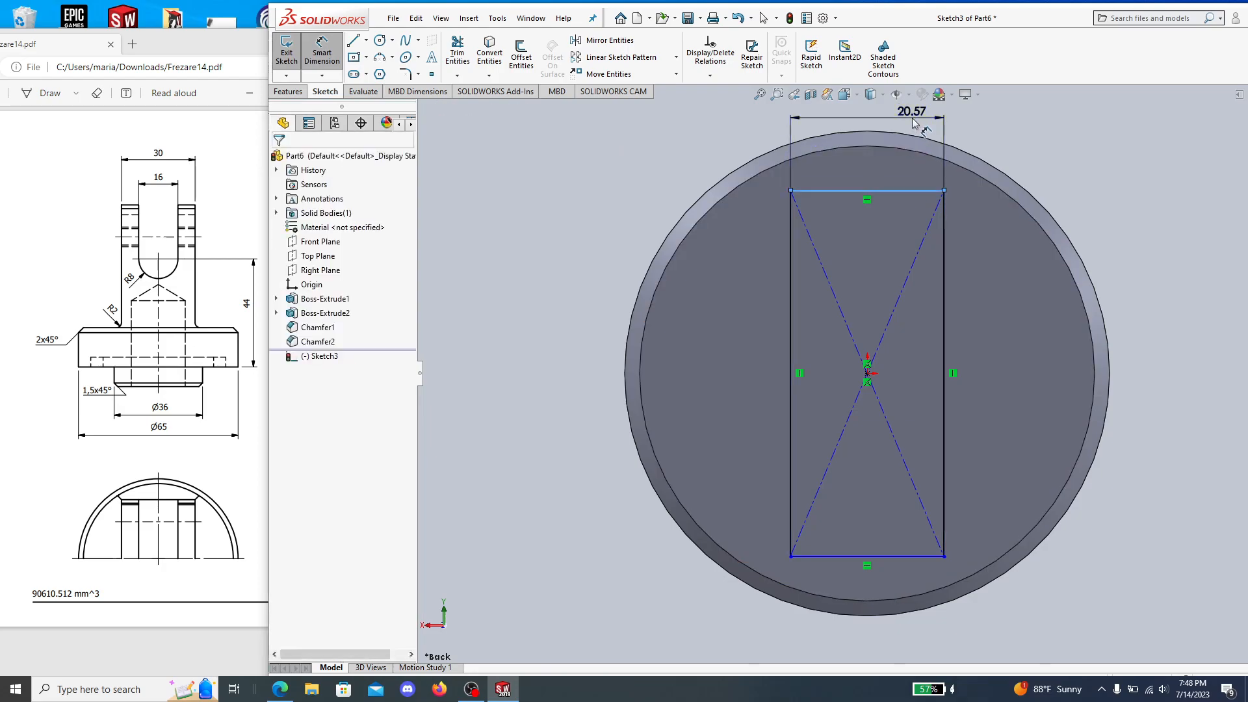
left_click(914, 118)
type("30")
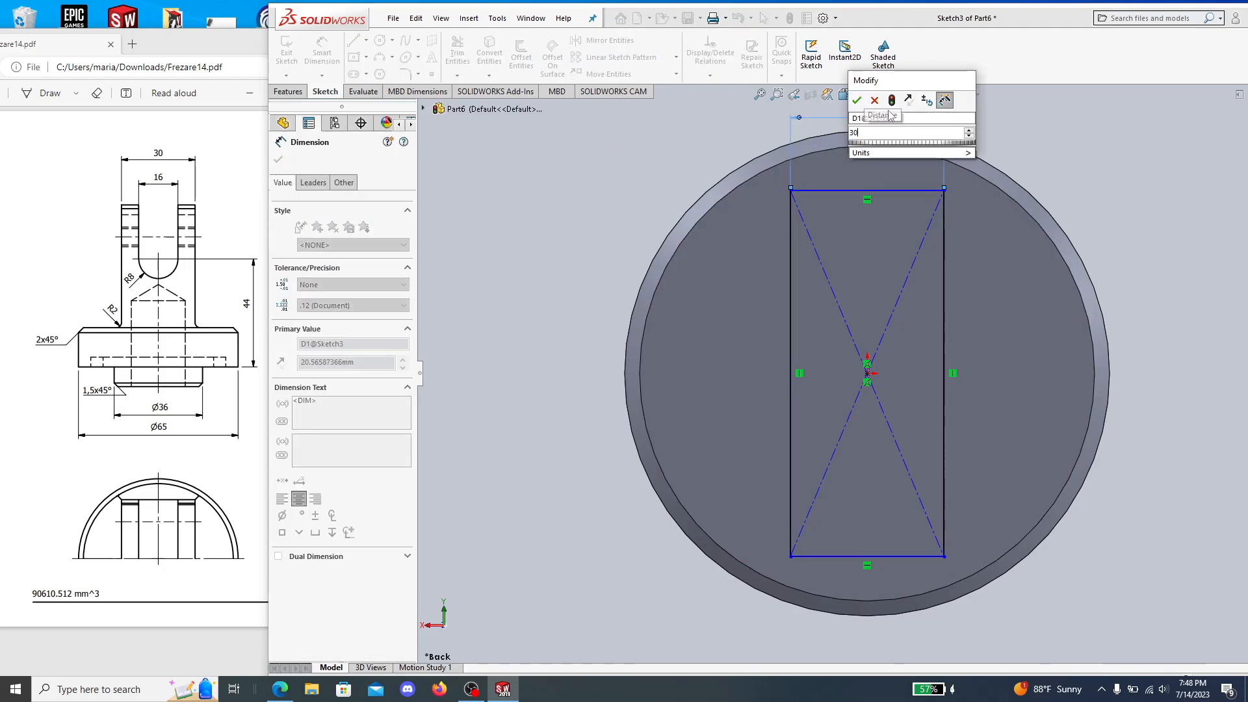
left_click(857, 101)
left_click(1128, 167)
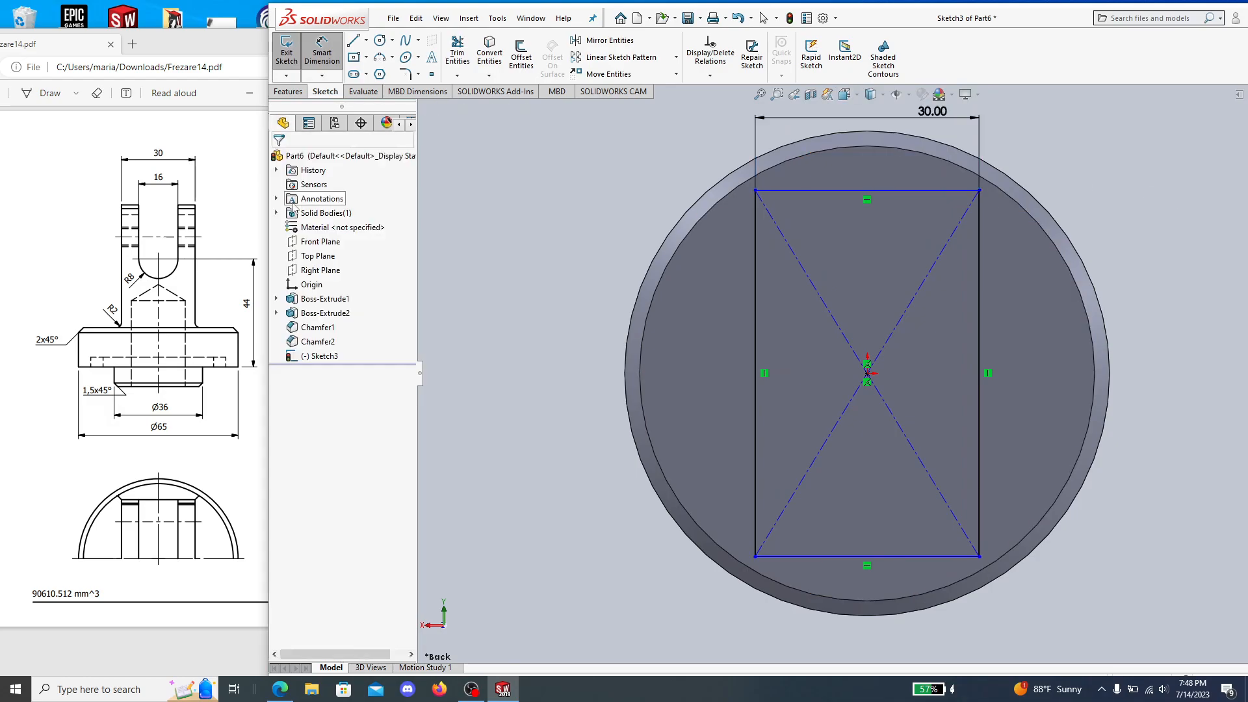
Check the reference drawing, dimension the rectangle's vertical side and set its height to 48 mm.
left_click(173, 255)
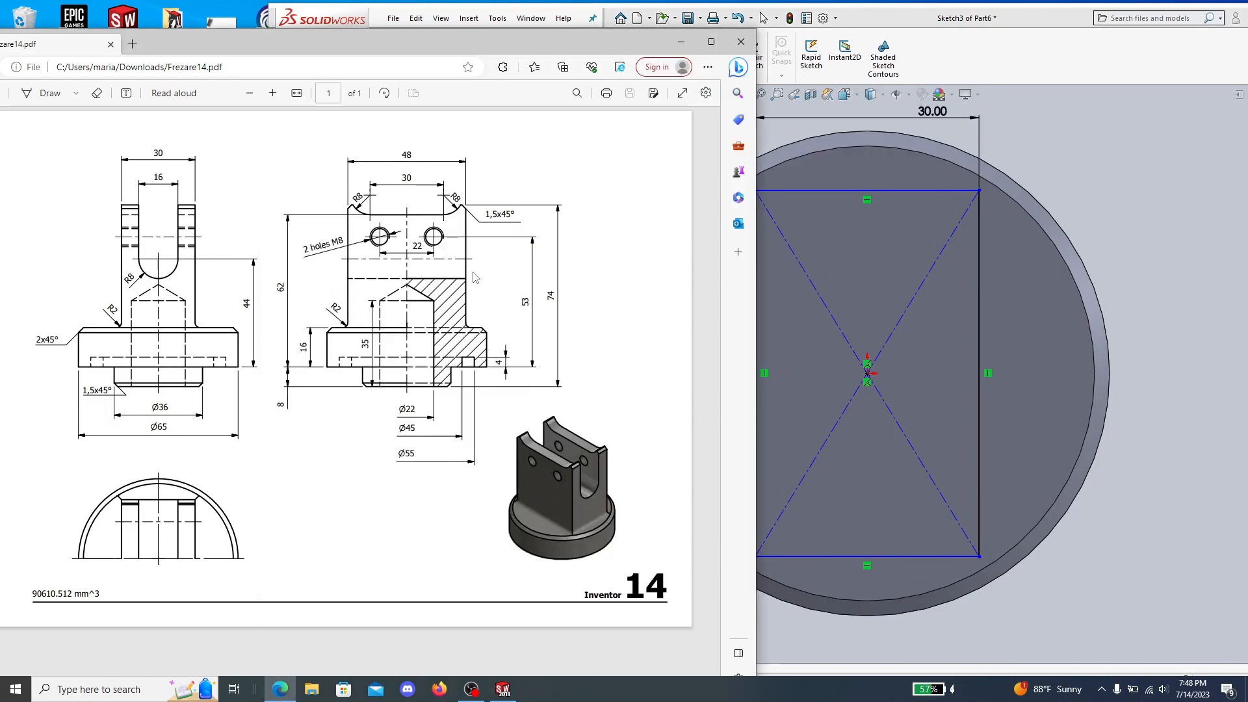
left_click(1098, 244)
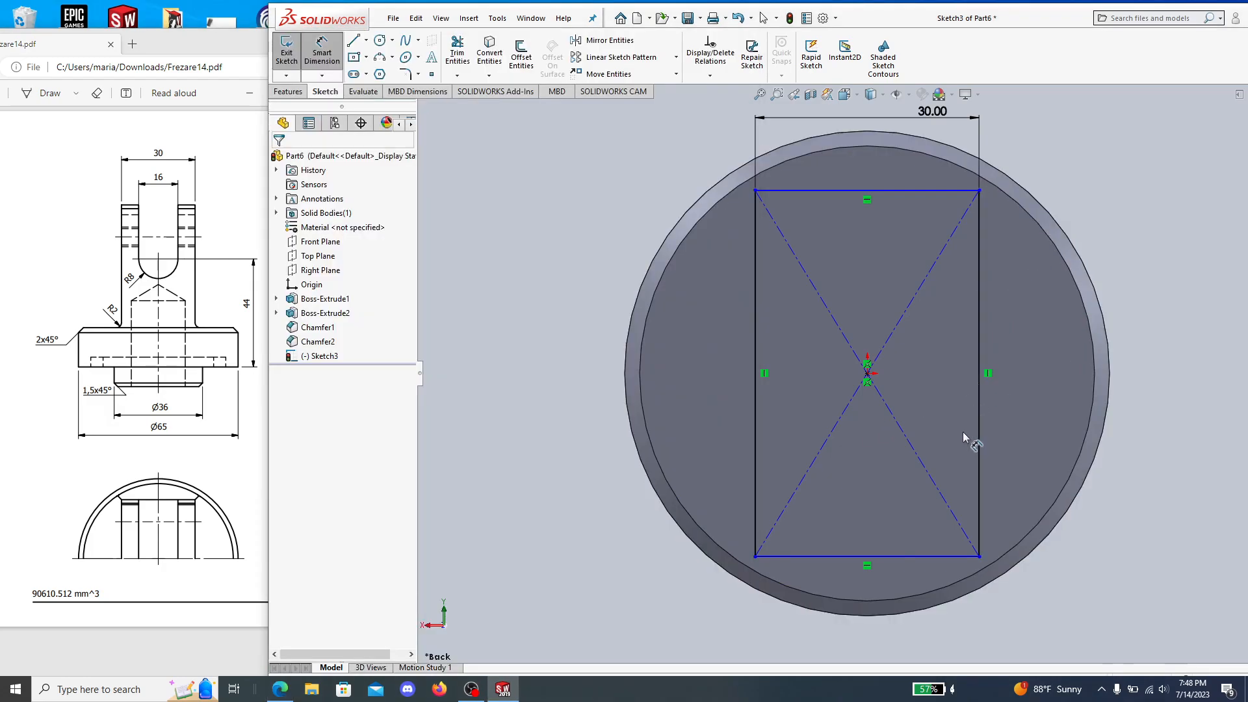
left_click(224, 256)
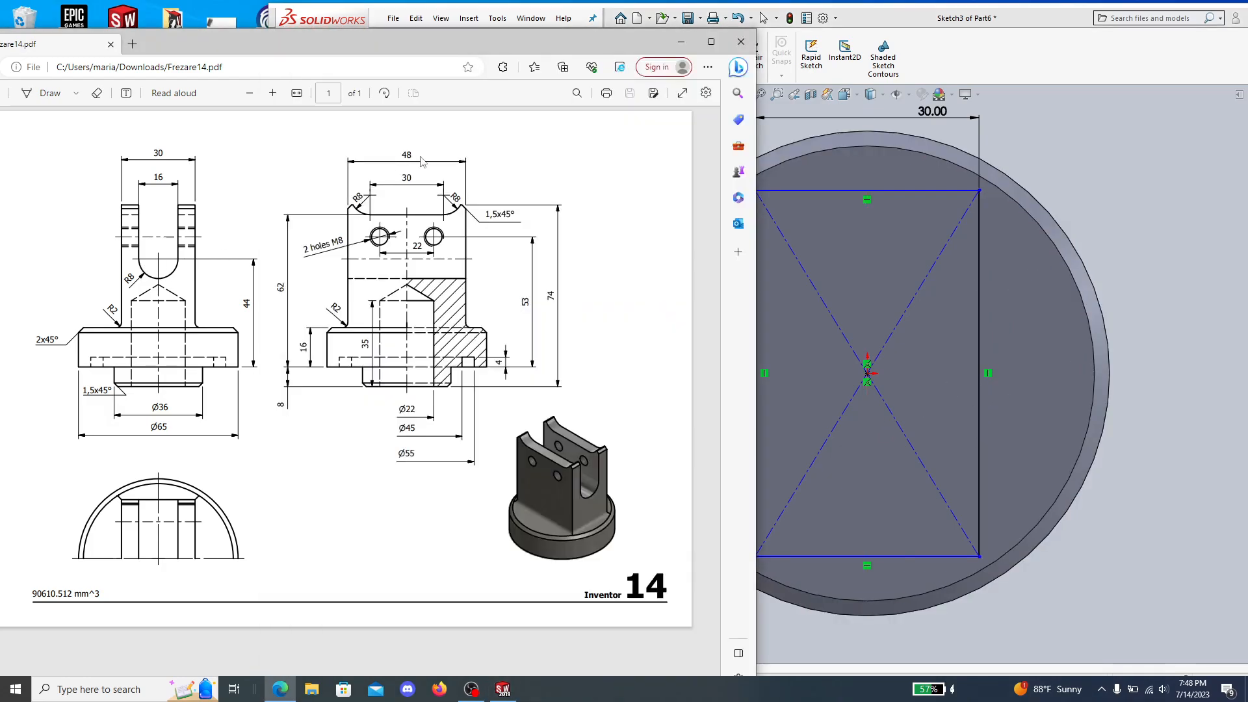
left_click(1178, 392)
left_click(979, 339)
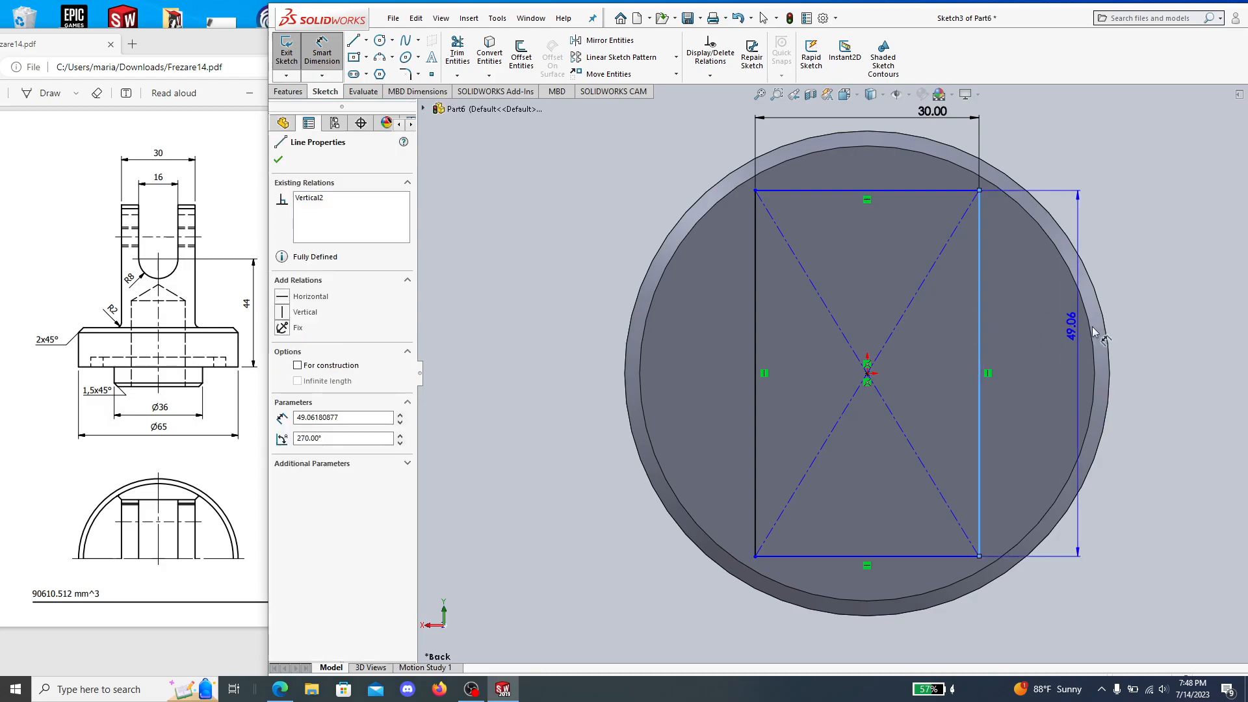
left_click(1170, 360)
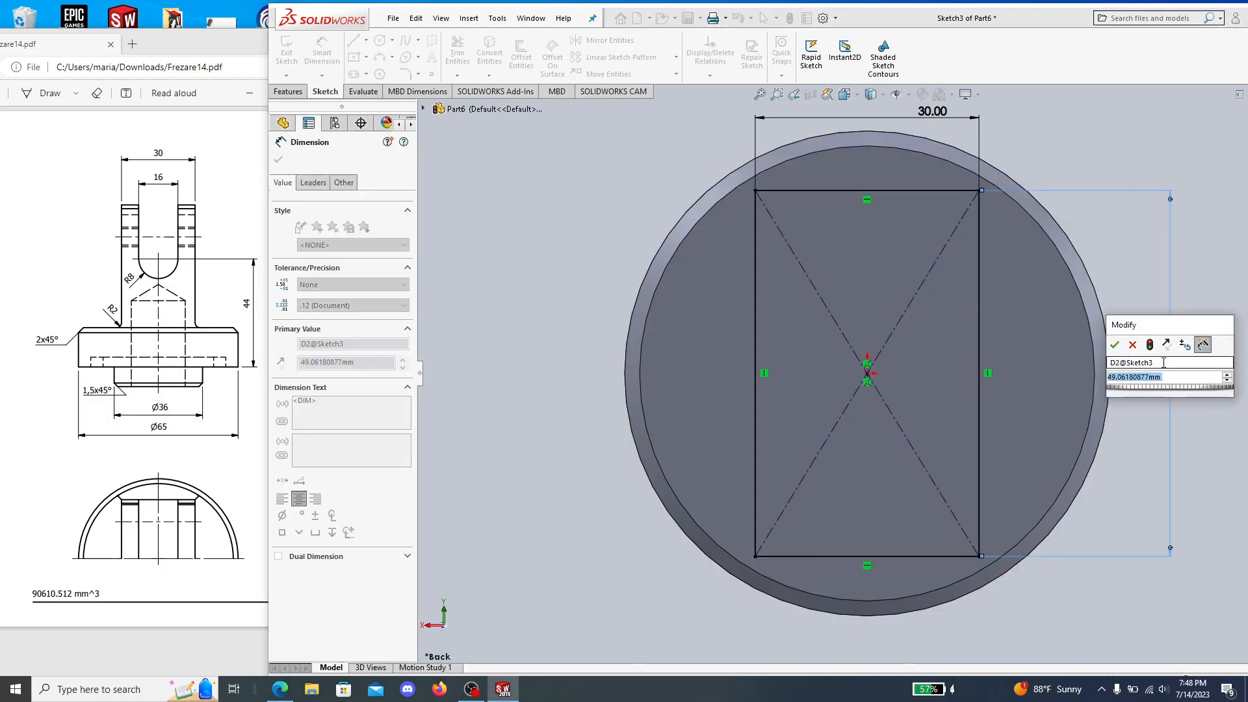
type("48")
key("Return")
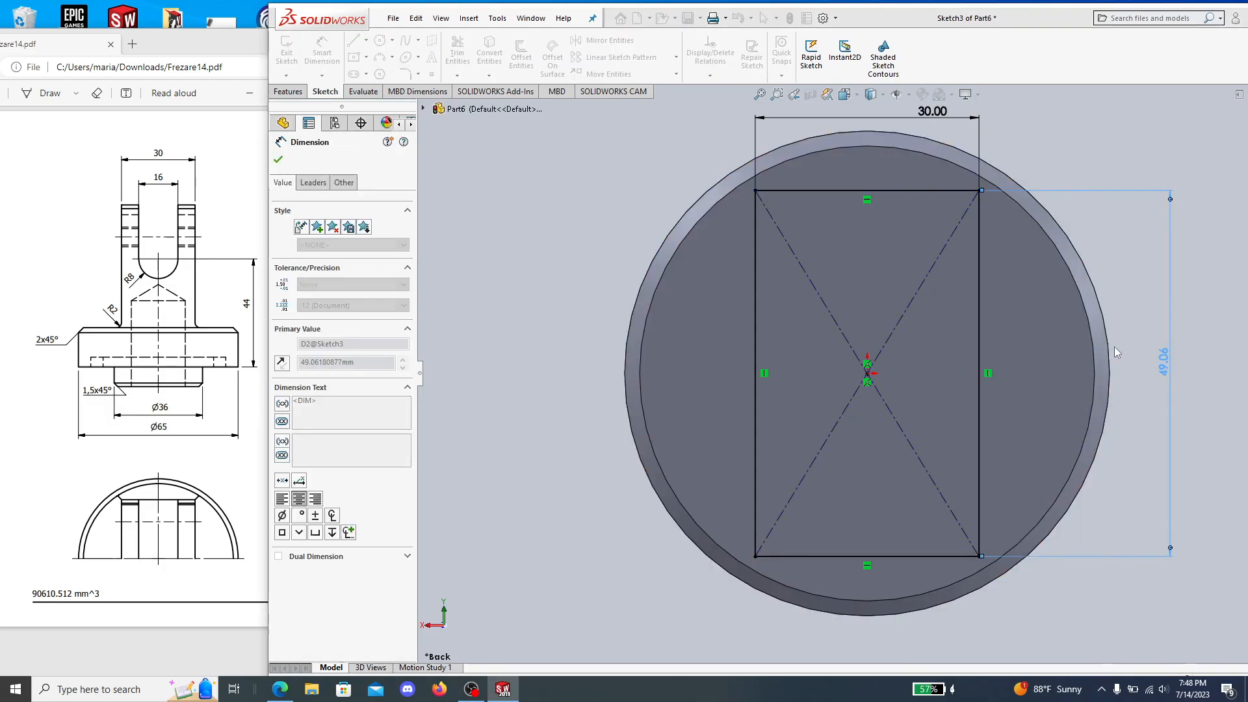
left_click(1099, 607)
Extrude the 30 by 48 mm rectangle as a blind boss away from the disc, with a depth of 74-16-8 mm.
middle_click_drag(1083, 601, 1108, 296)
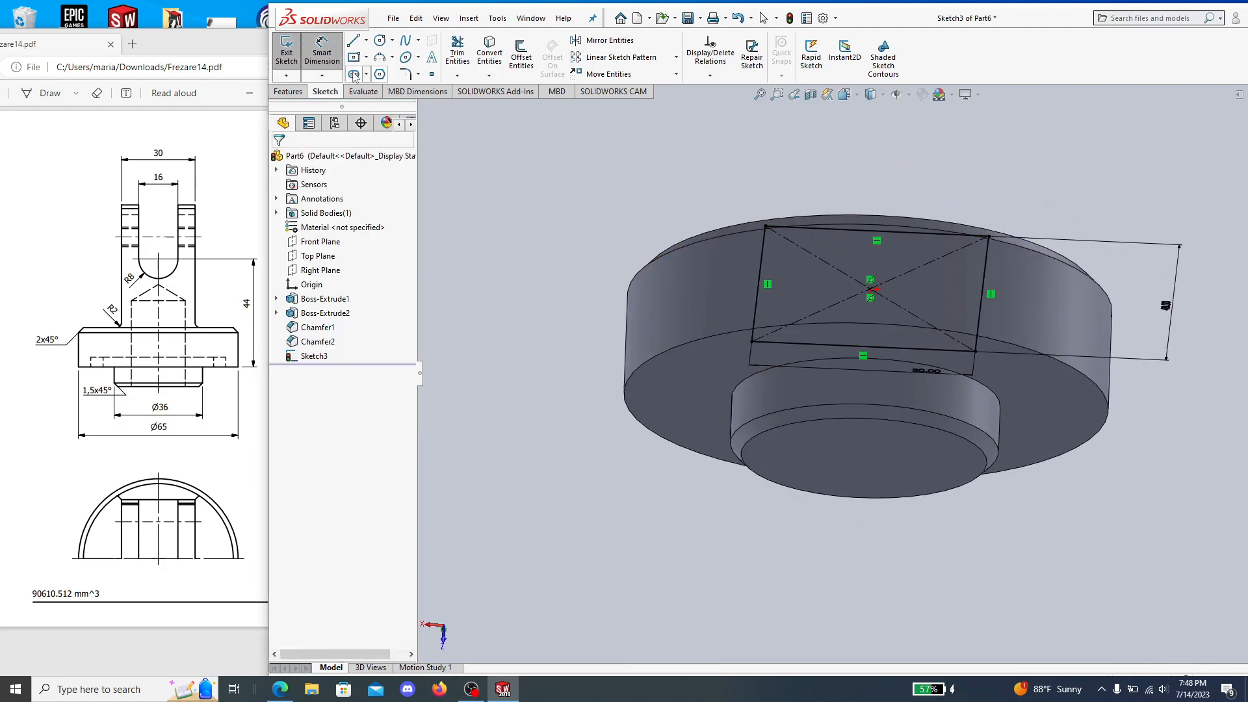
left_click(288, 91)
left_click(297, 65)
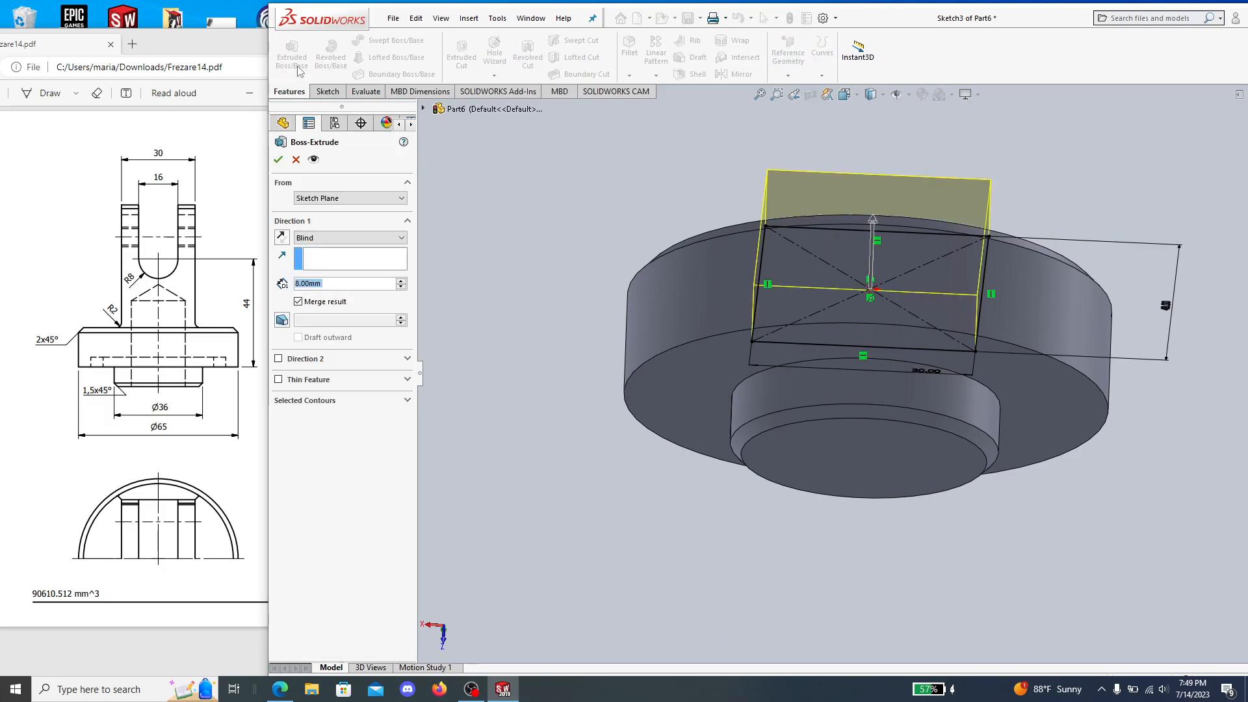
left_click(179, 234)
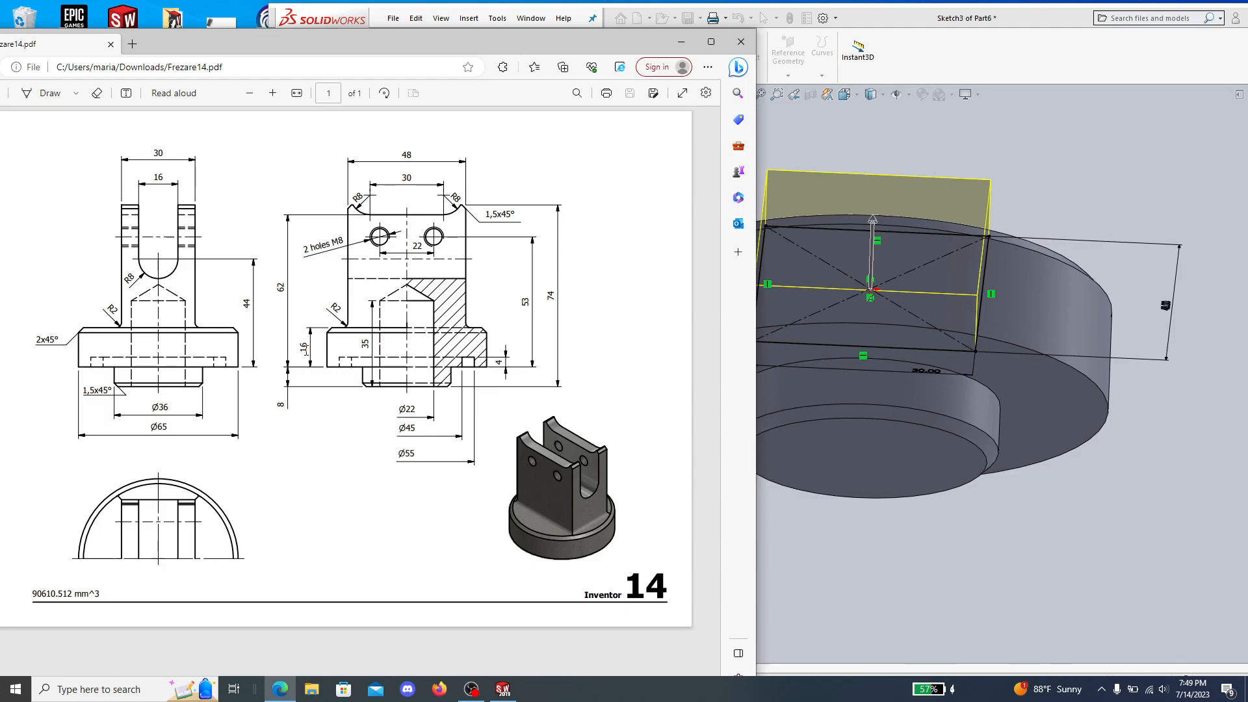
left_click(1006, 565)
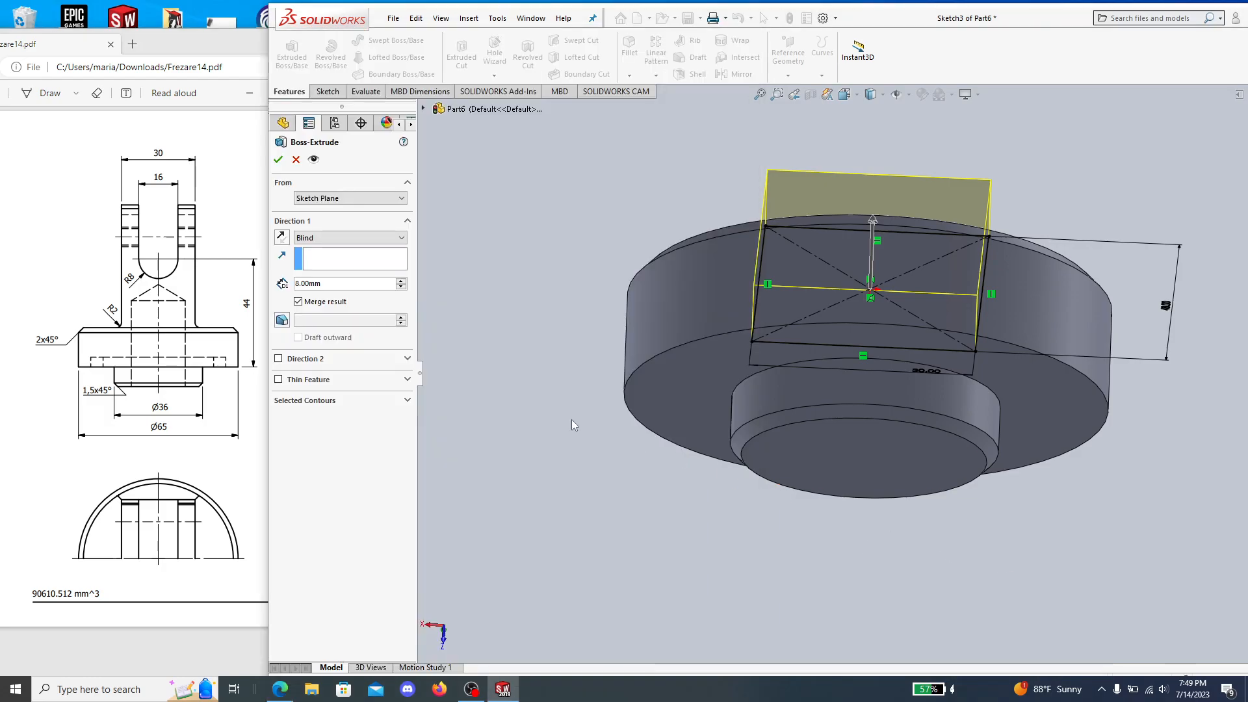
left_click(329, 283)
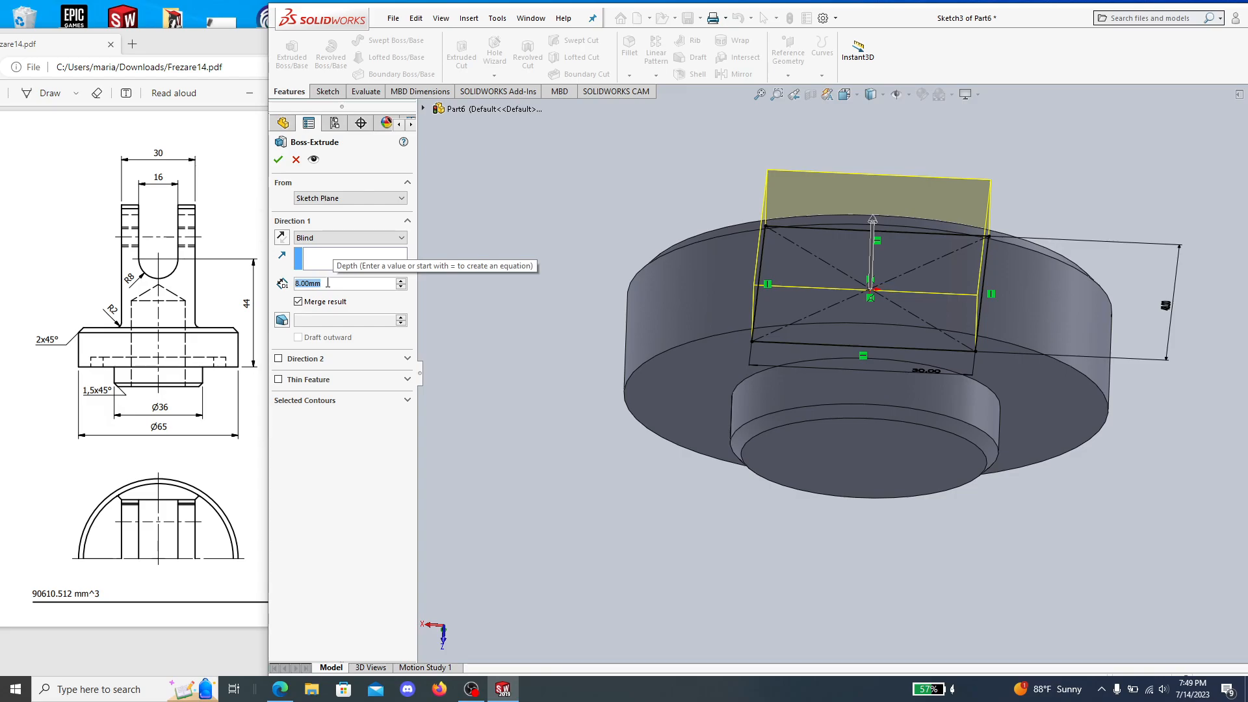
type("74-16")
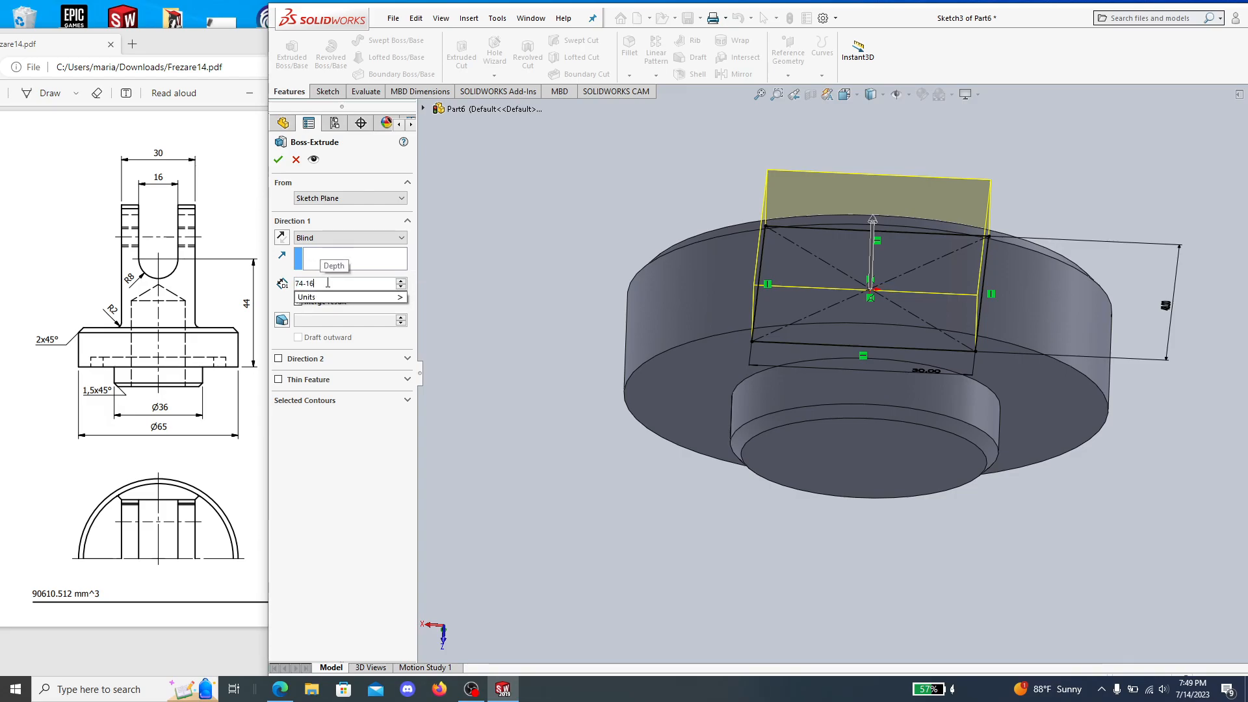
type("-8")
left_click(278, 160)
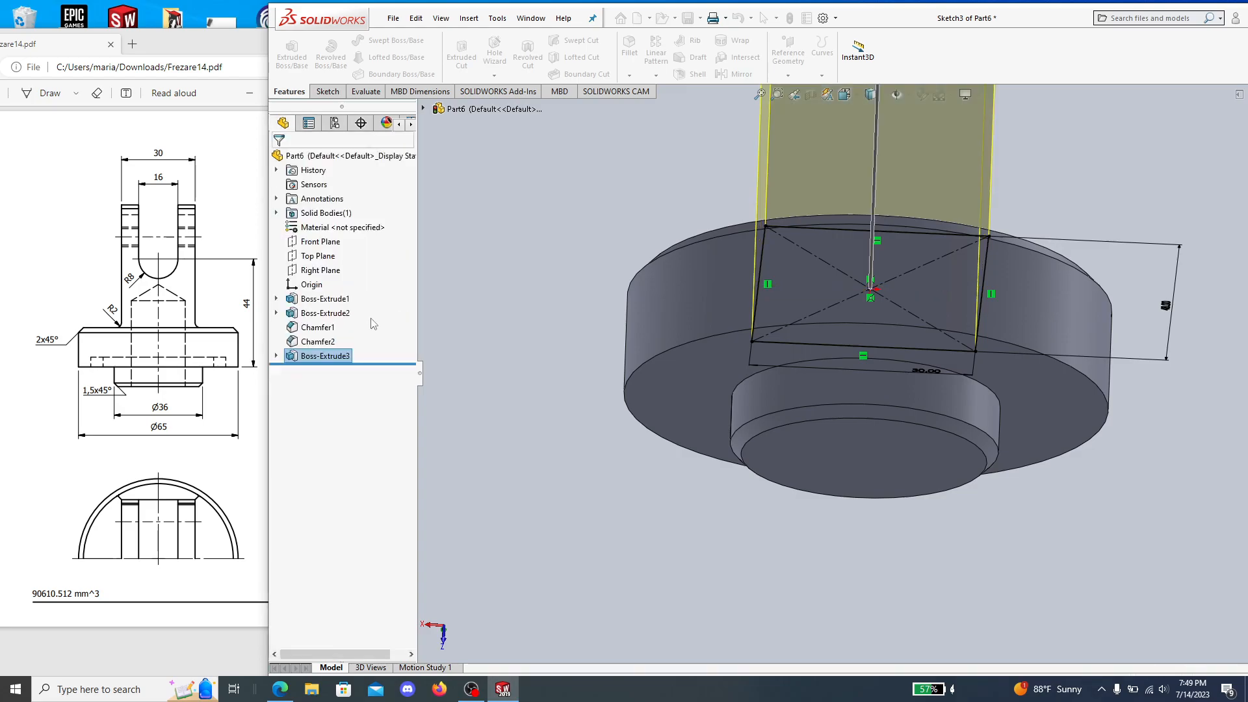
Compare the extruded block and base with the reference drawing, checking the height dimensions and the radius at the block's foot.
left_click(204, 316)
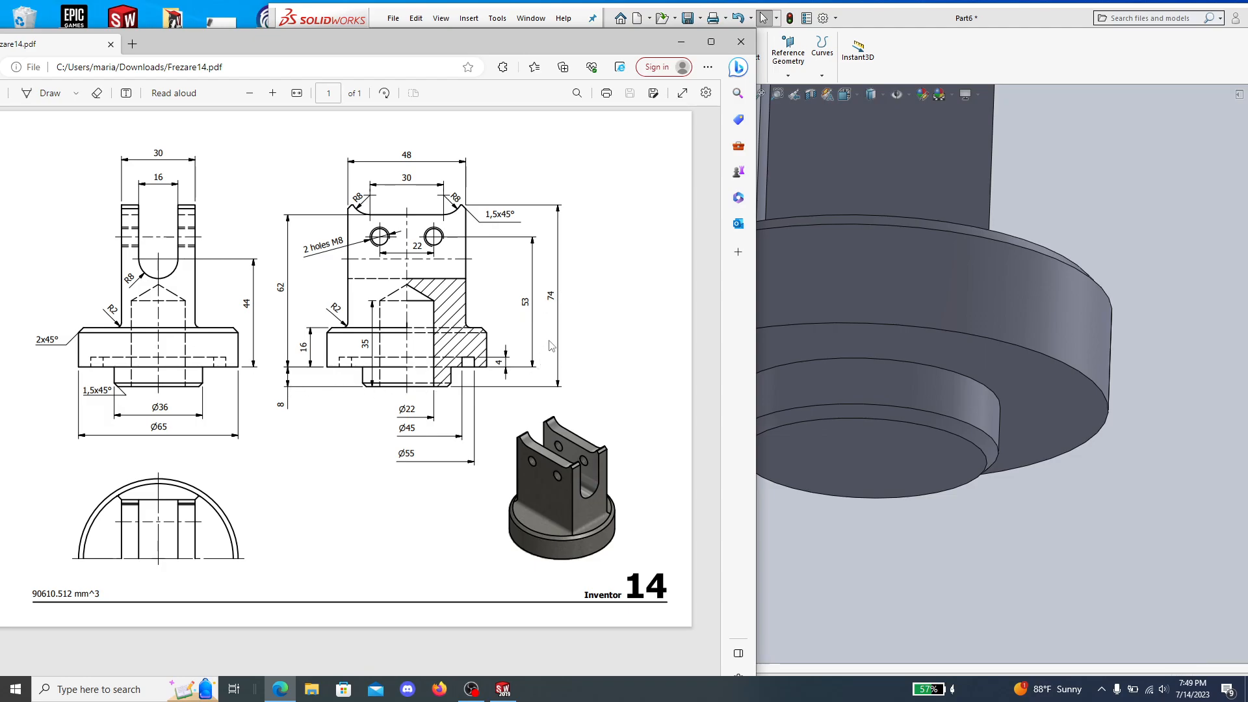
left_click(1007, 567)
middle_click_drag(1176, 361, 490, 451)
left_click(195, 400)
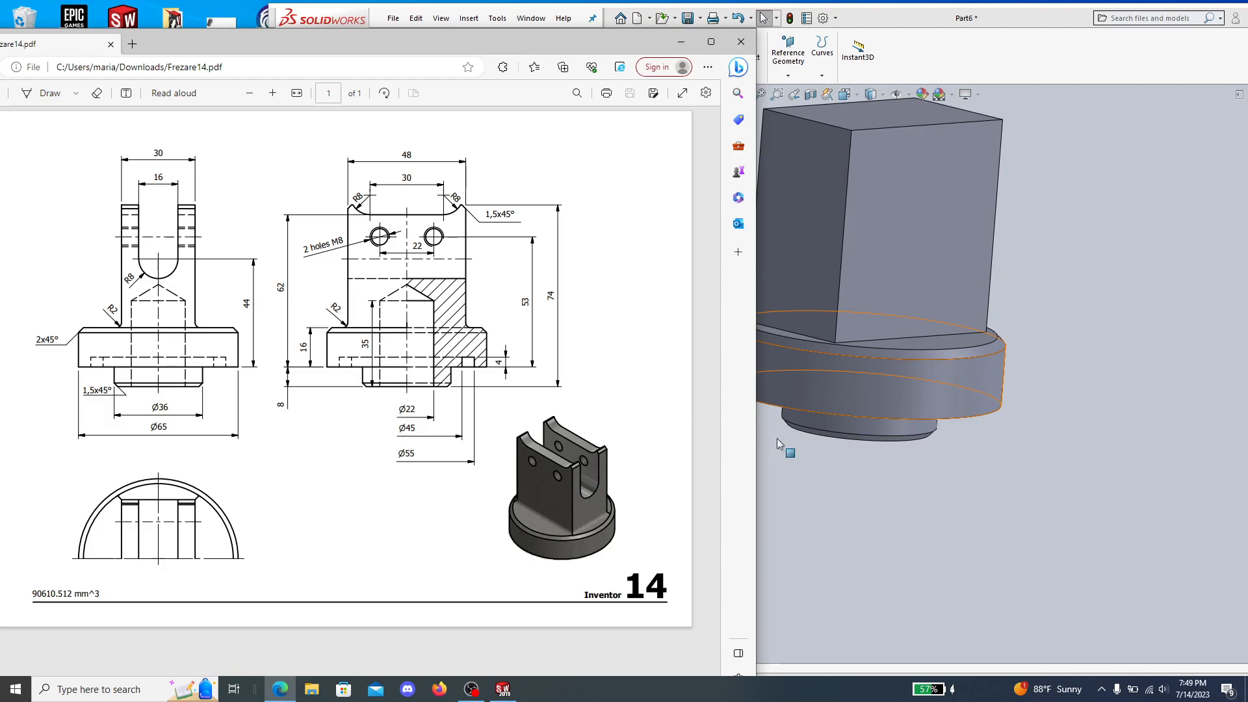
left_click(1074, 458)
mouse_move(1074, 457)
middle_mouse_down()
mouse_move(975, 515)
mouse_move(894, 487)
mouse_move(903, 504)
middle_mouse_up()
left_click(189, 330)
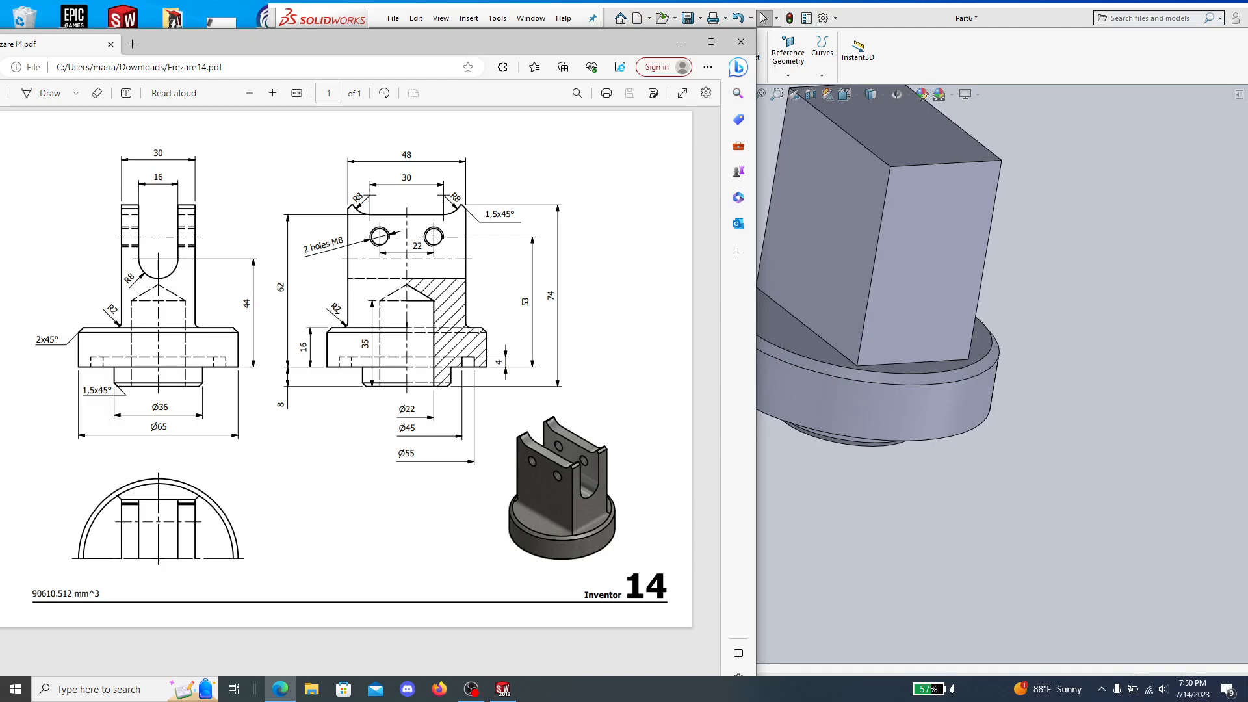
left_click(782, 550)
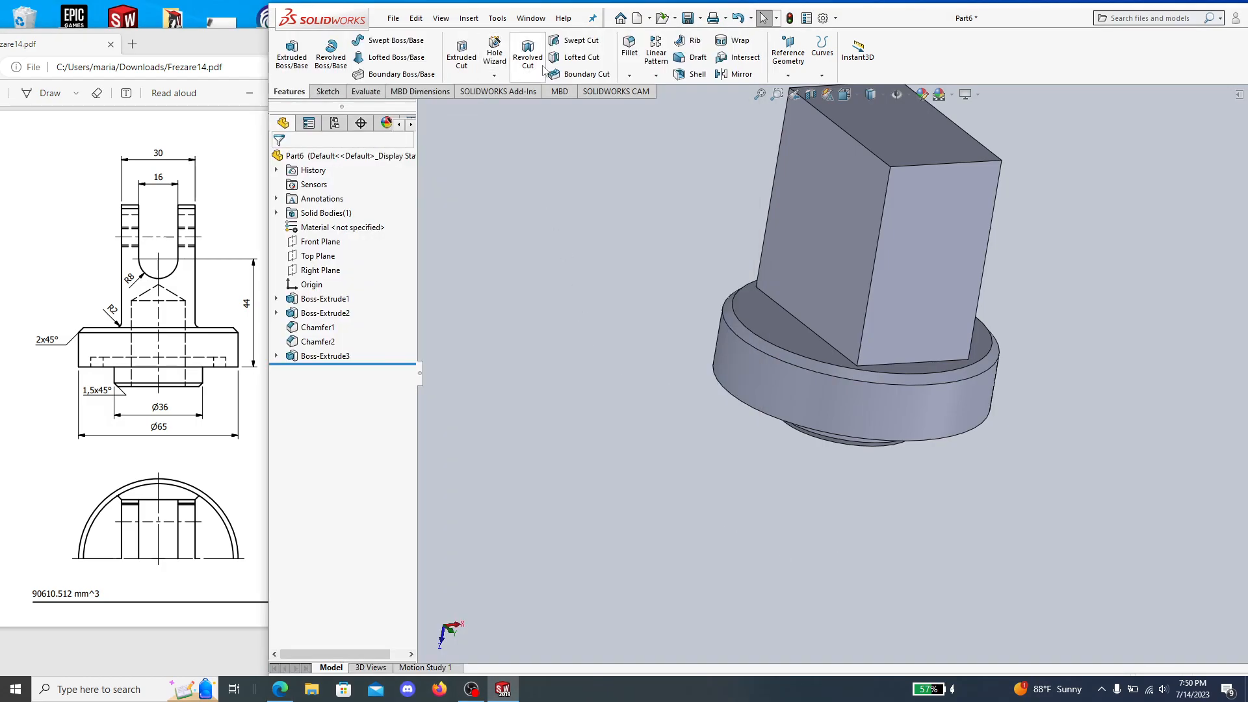
Fillet the four edges where the rectangular block meets the disc with a 2 mm radius.
left_click(809, 329)
left_click(918, 364)
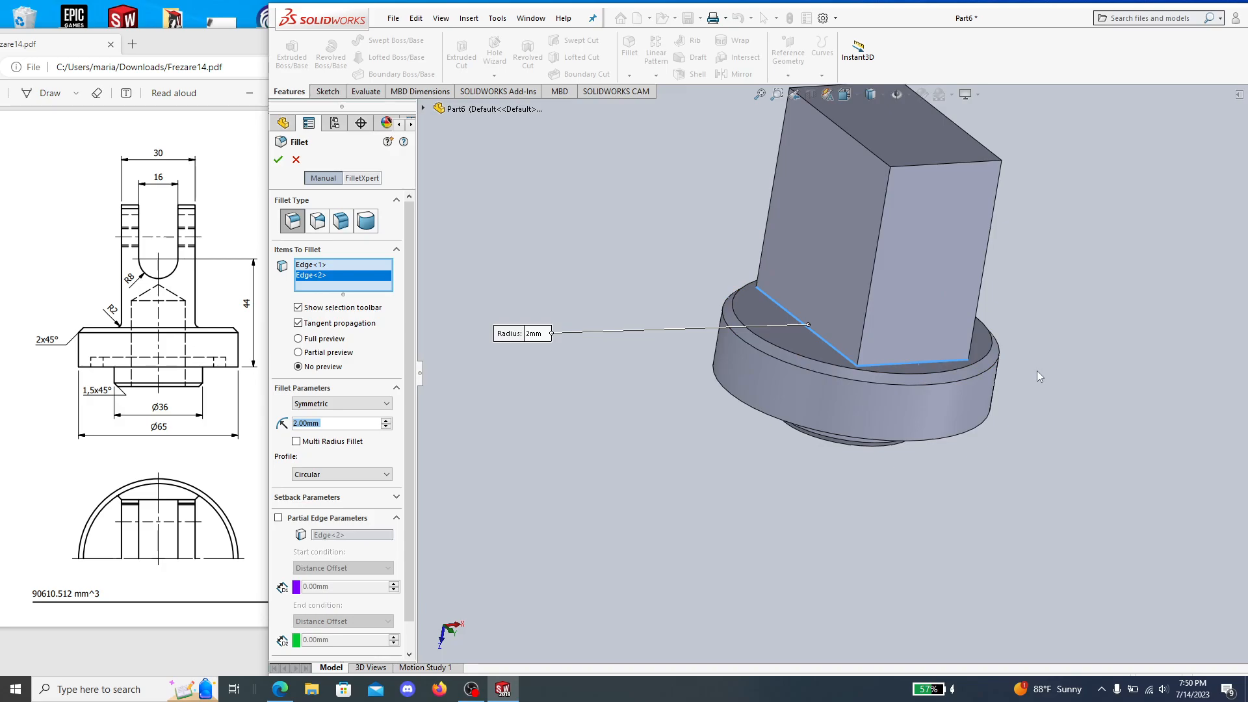
middle_click_drag(1047, 287, 836, 479)
middle_click_drag(1033, 463, 903, 565)
left_click(873, 419)
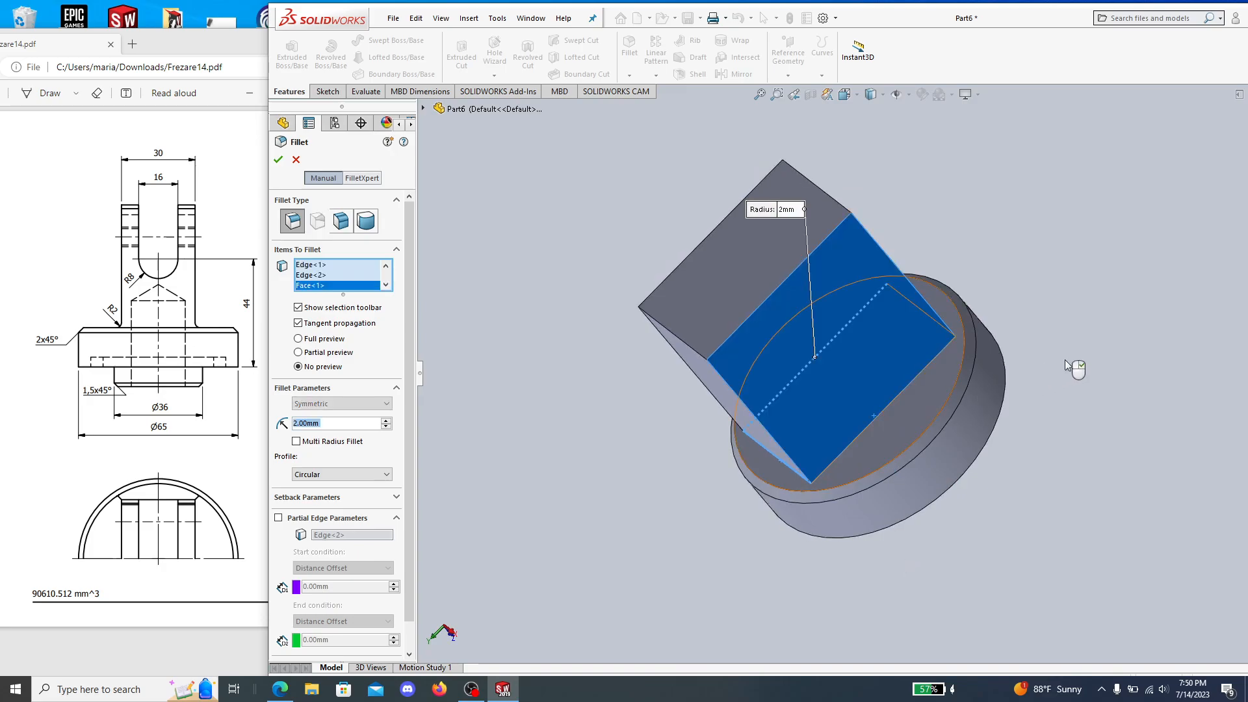
right_click(311, 288)
left_click(340, 309)
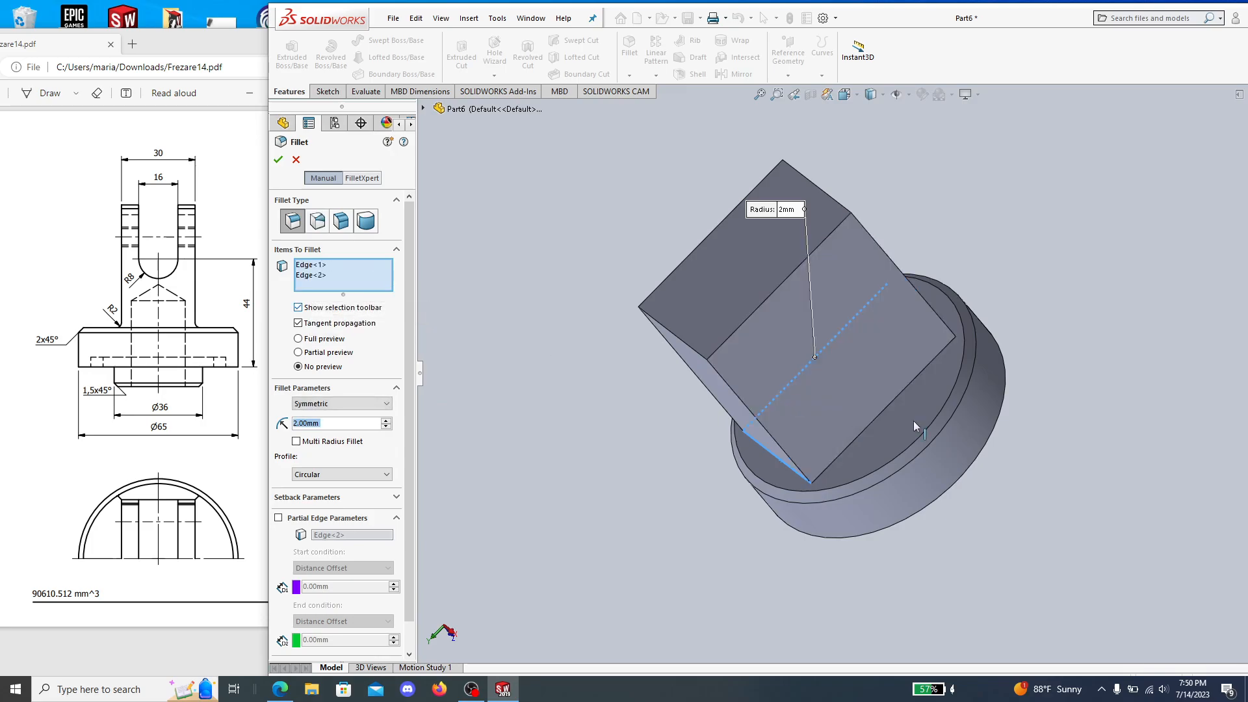
left_click(883, 427)
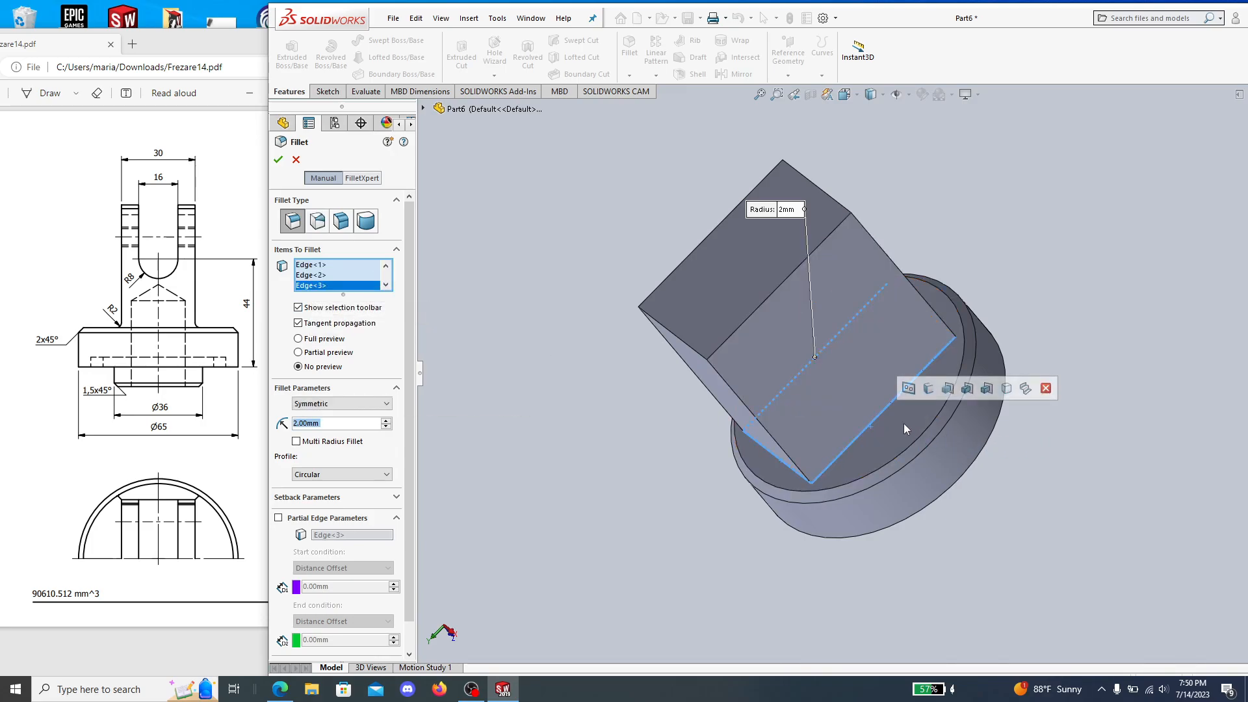
middle_click_drag(1157, 362, 1000, 377)
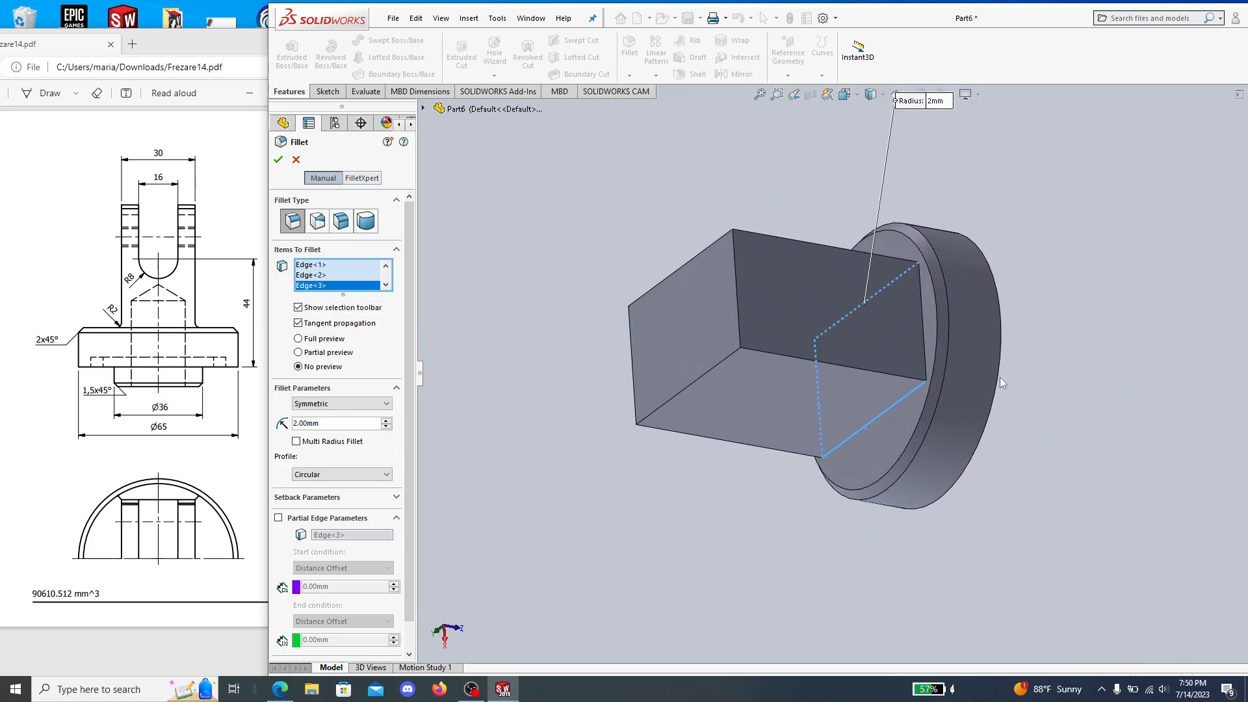
left_click(924, 326)
left_click(347, 442)
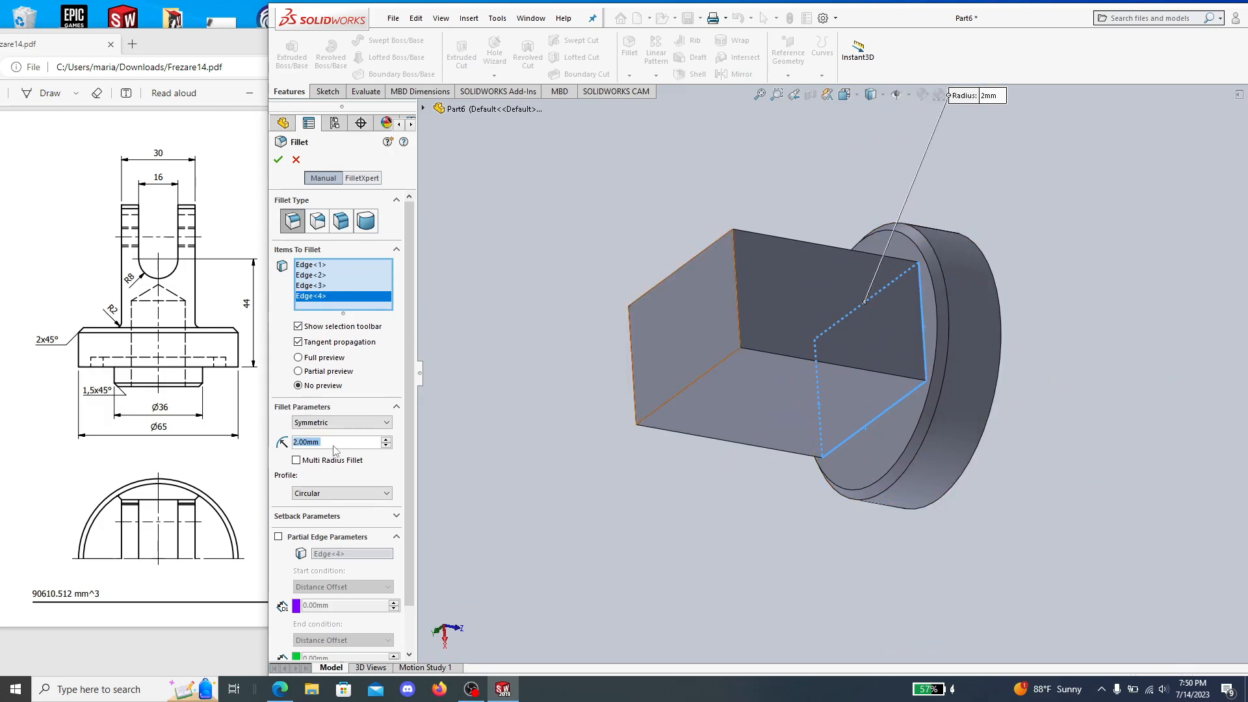
left_click(279, 160)
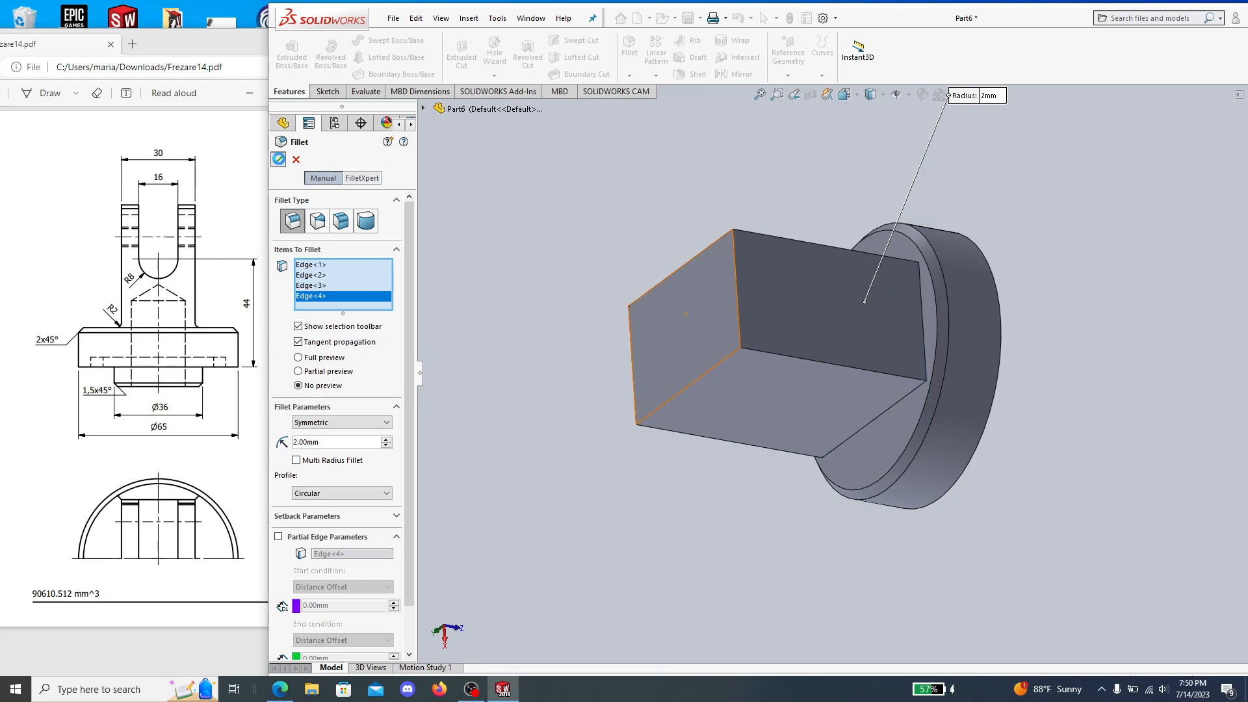
Start a sketch on the block's 30 mm wide side face and orient the view normal to it.
mouse_move(759, 530)
middle_mouse_down()
mouse_move(1025, 382)
mouse_move(1003, 384)
middle_mouse_up()
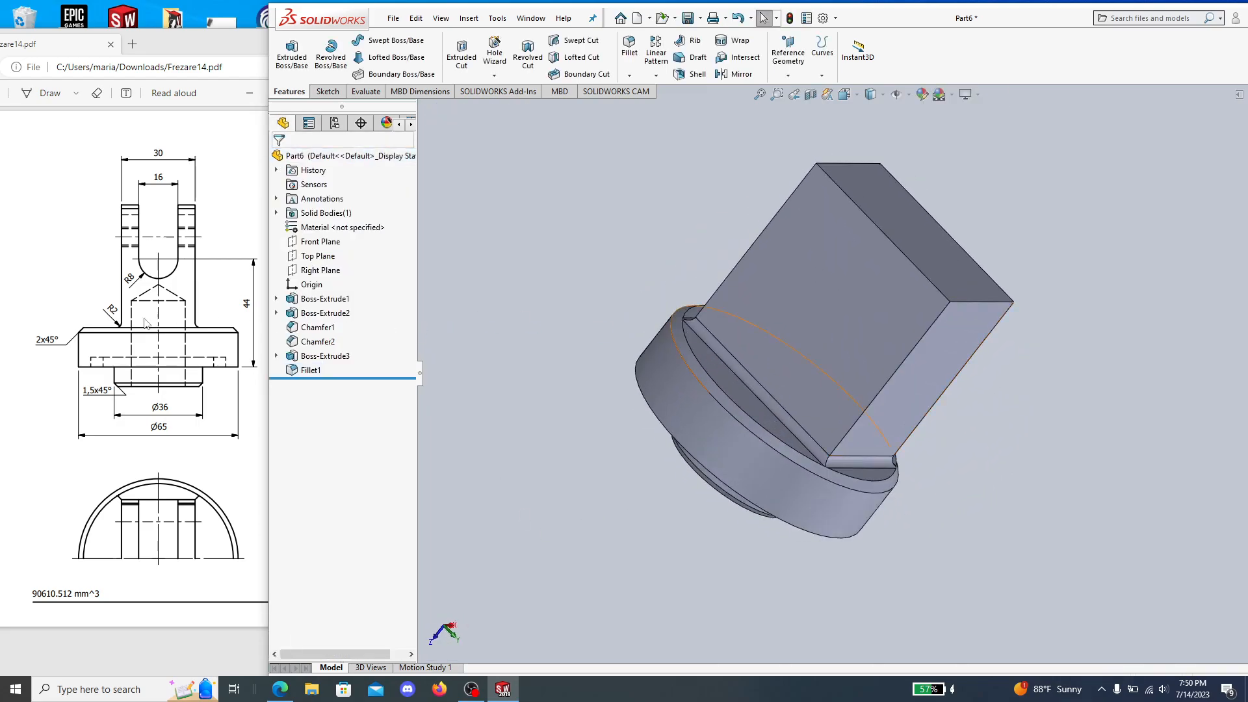
left_click(258, 372)
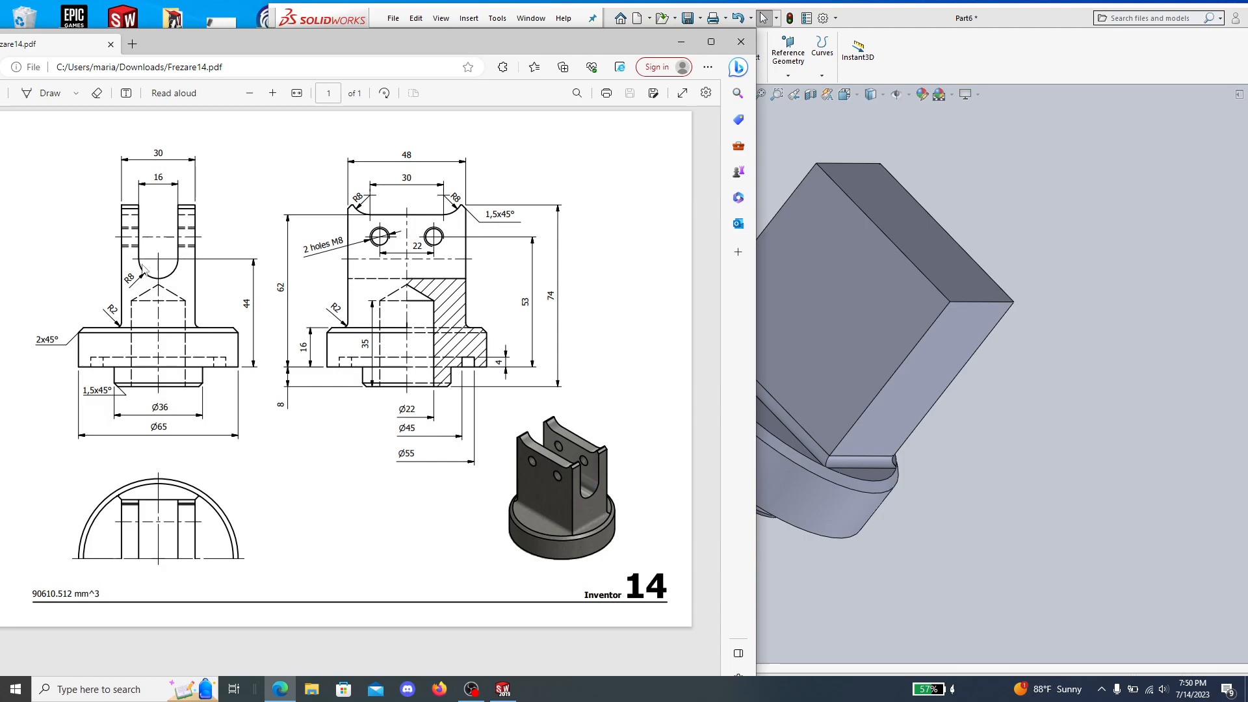
left_click(1041, 420)
middle_click_drag(1042, 420, 897, 335)
left_click(328, 91)
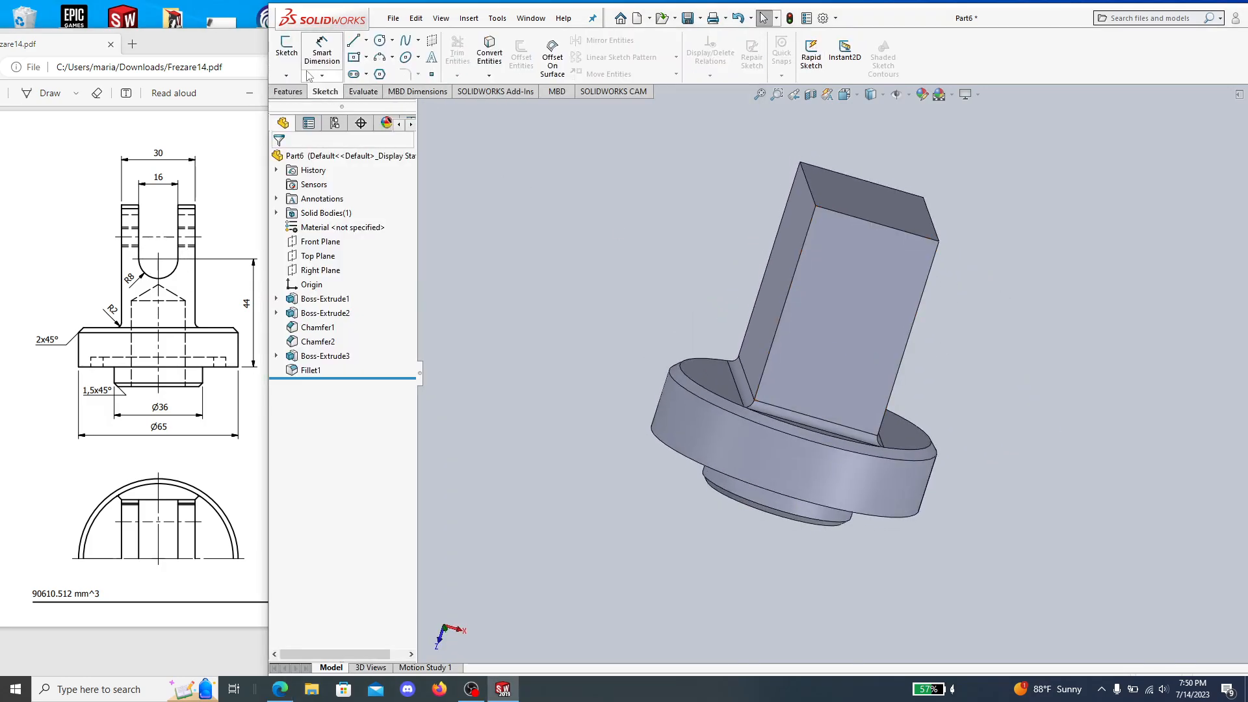
left_click(287, 47)
left_click(875, 313)
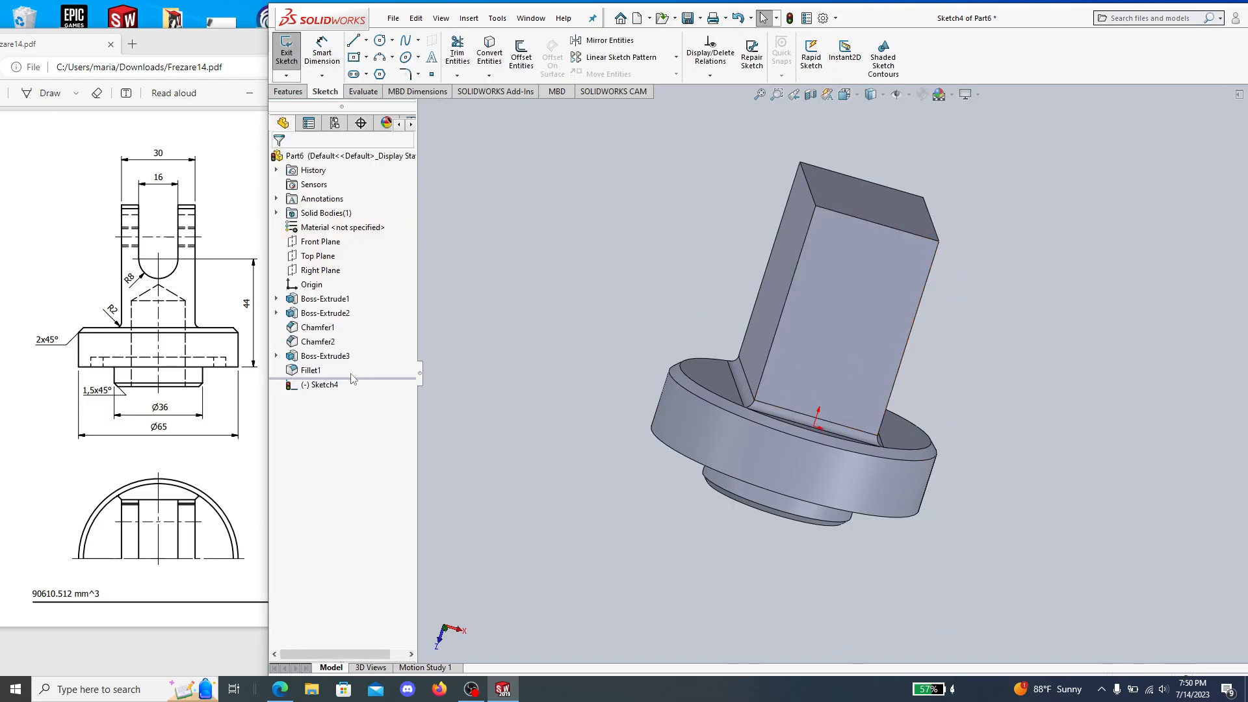
right_click(331, 385)
left_click(359, 357)
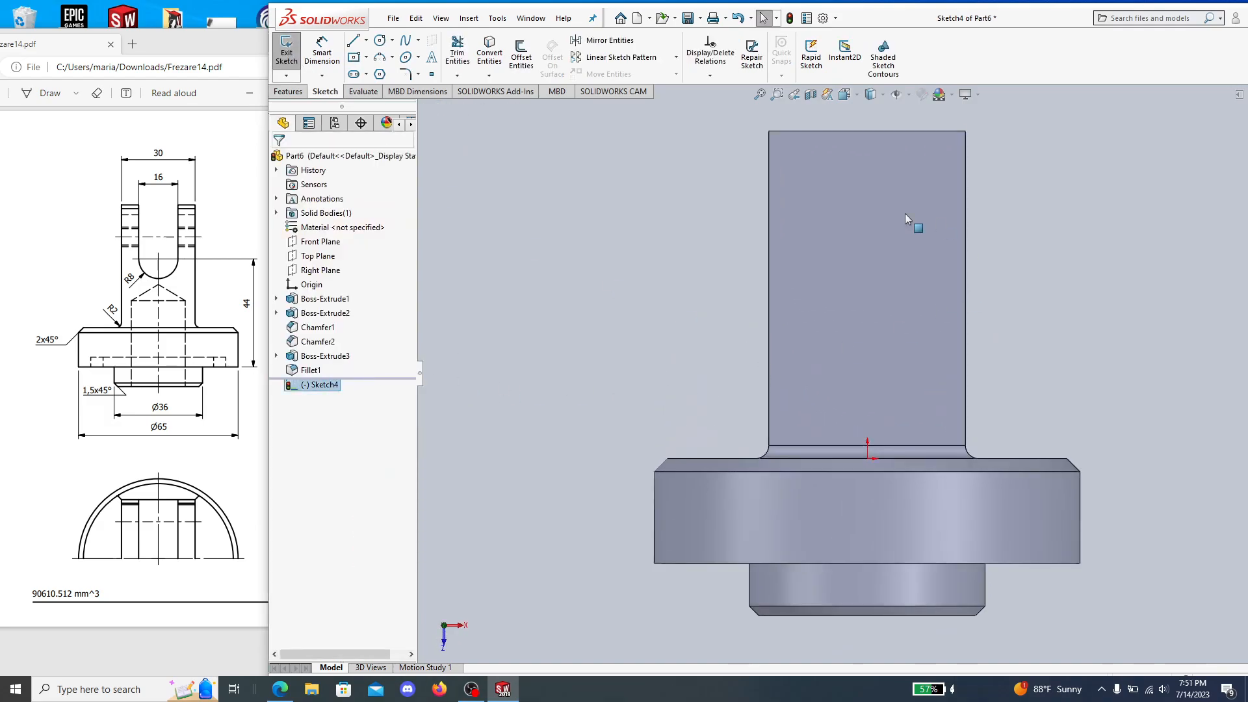
Draw a vertical centerline from the origin up past the block's upper edge.
left_click(380, 40)
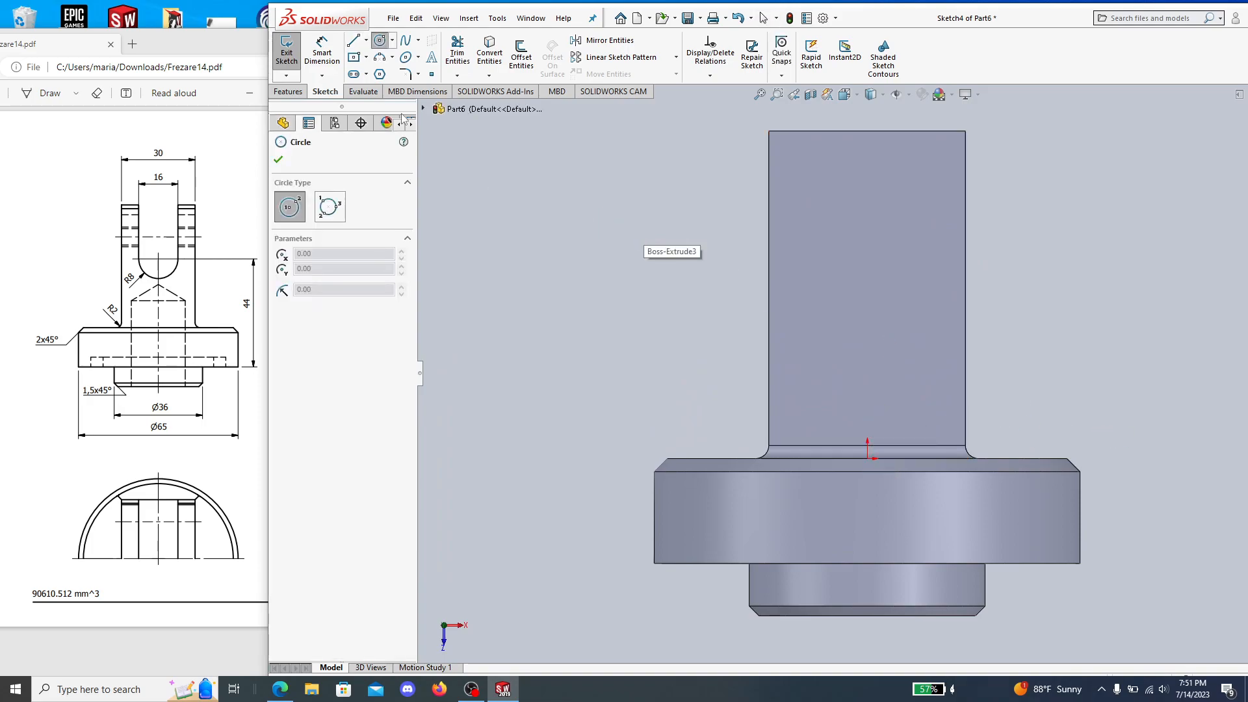
key("Escape")
left_click(366, 41)
left_click(390, 72)
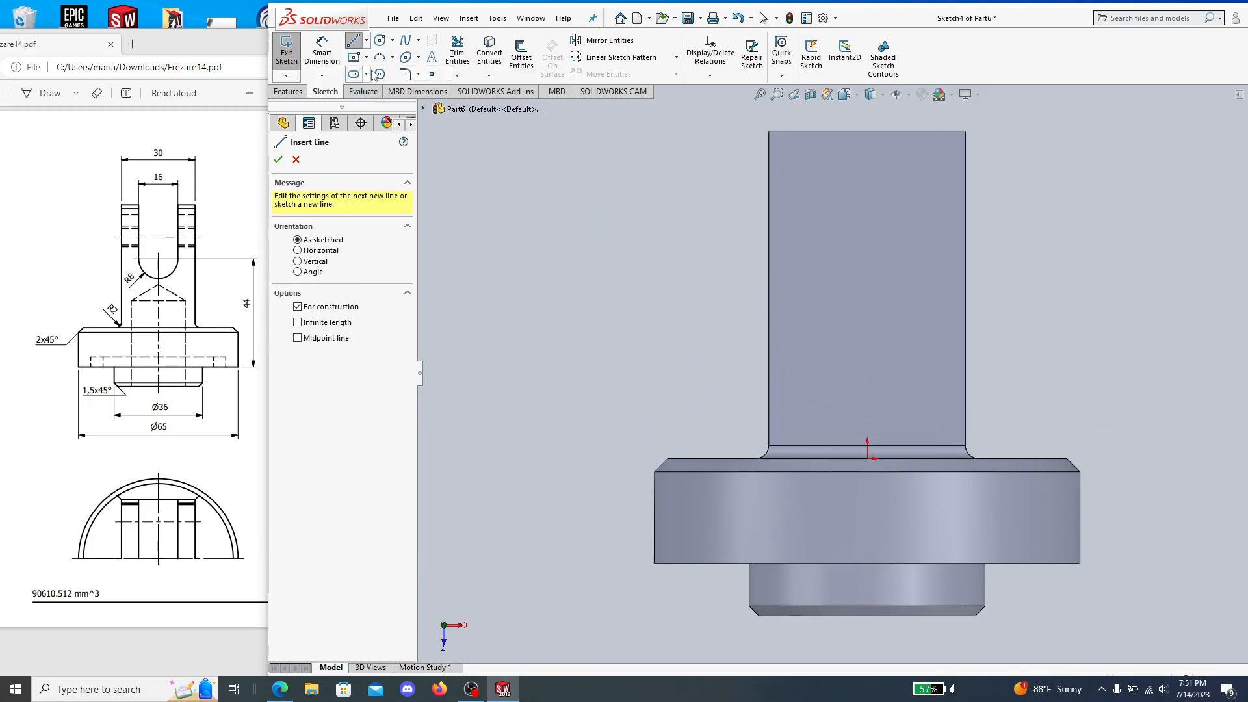
left_click(867, 459)
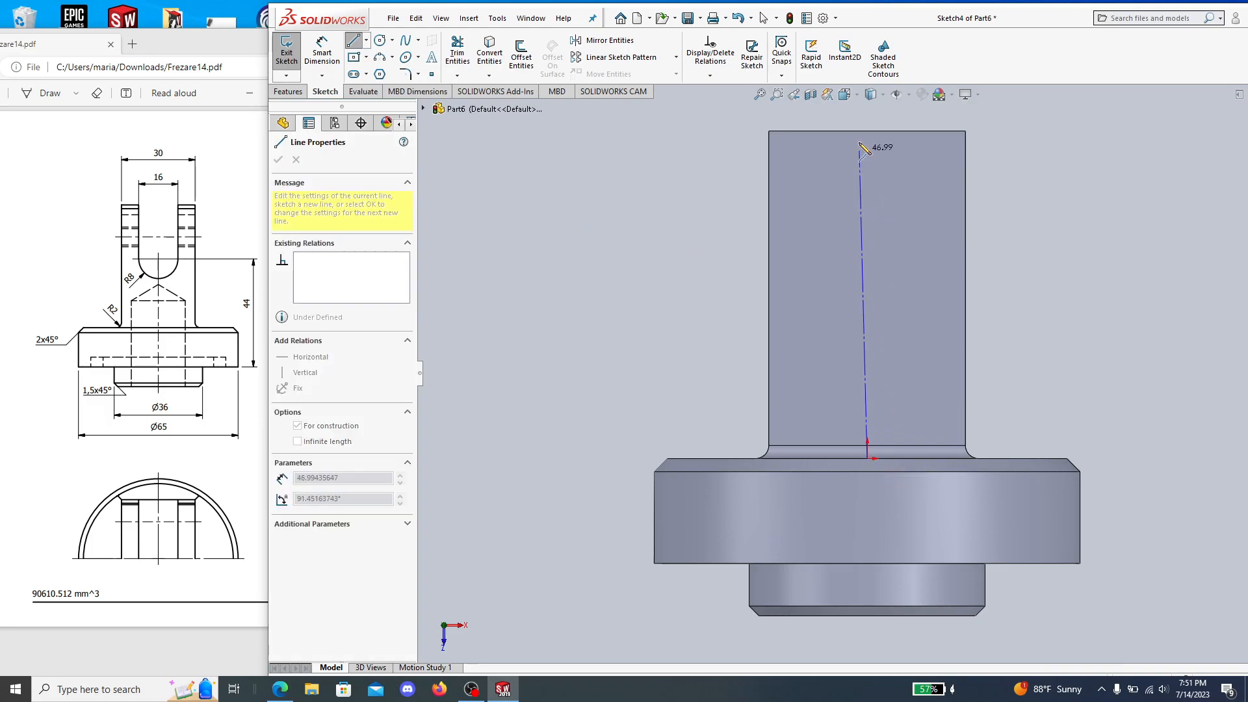
scroll(871, 120, "up", 4)
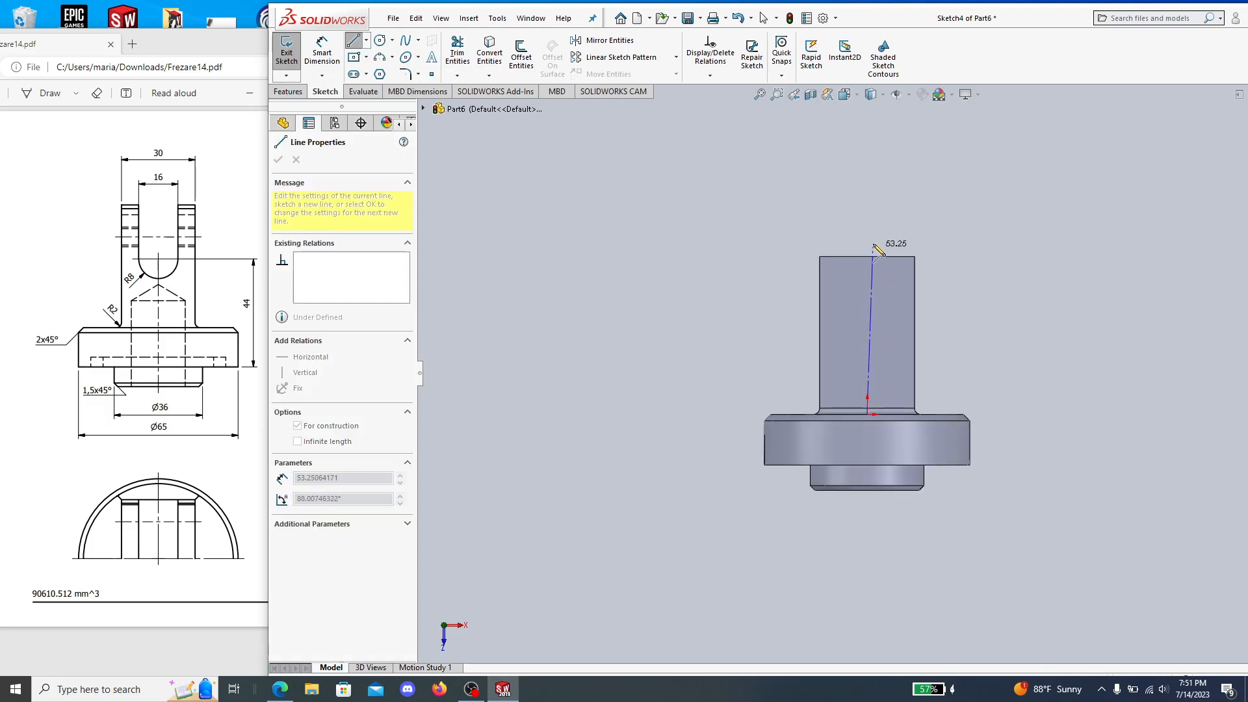
left_click(868, 204)
key("Escape")
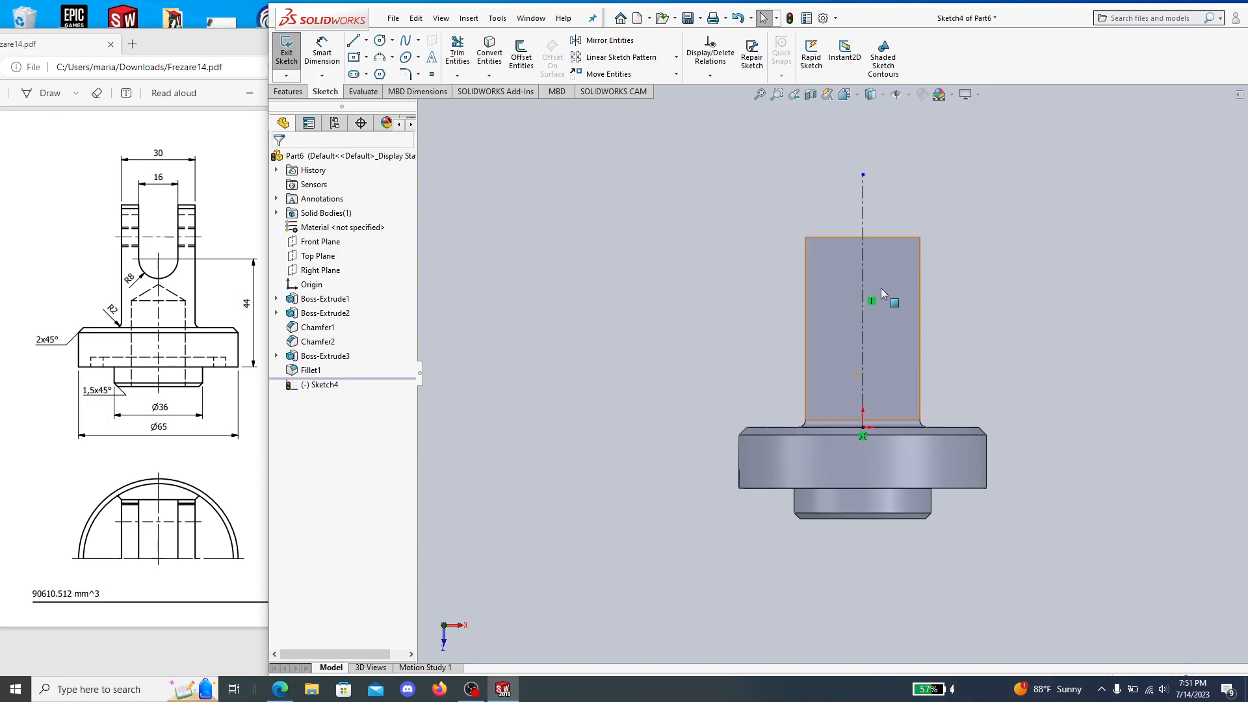
scroll(881, 287, "down", 4)
left_click(379, 40)
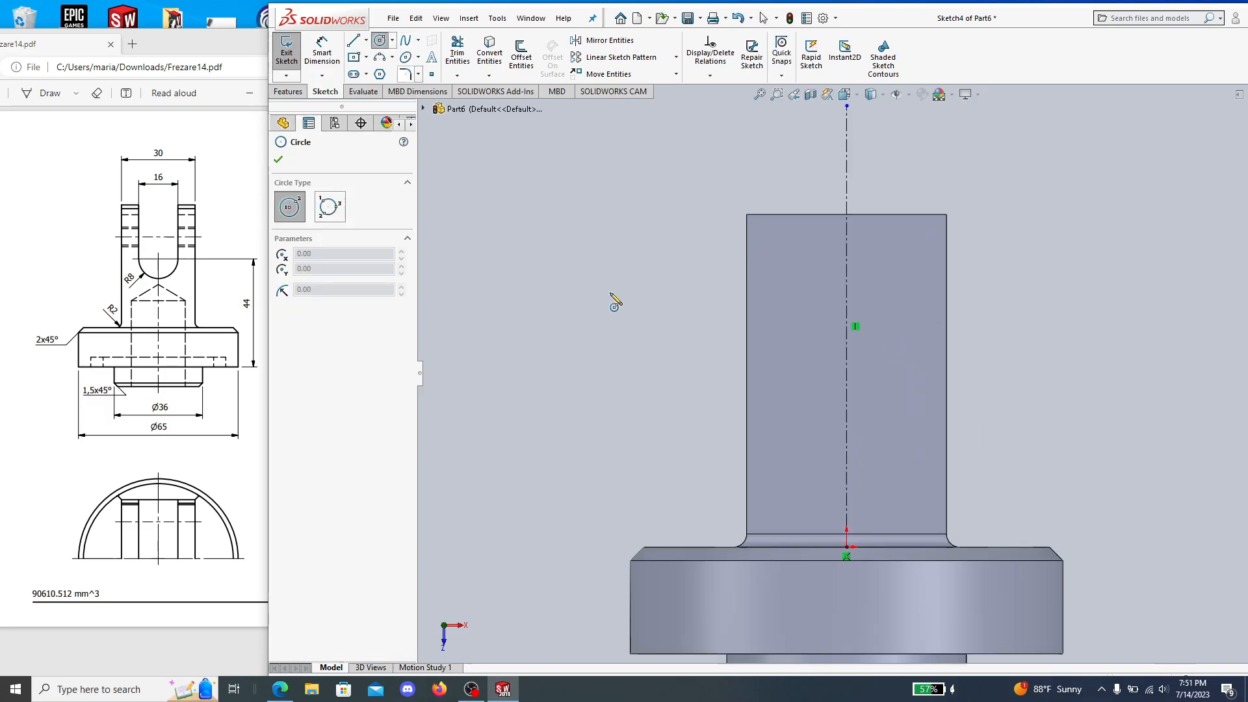
left_click(846, 327)
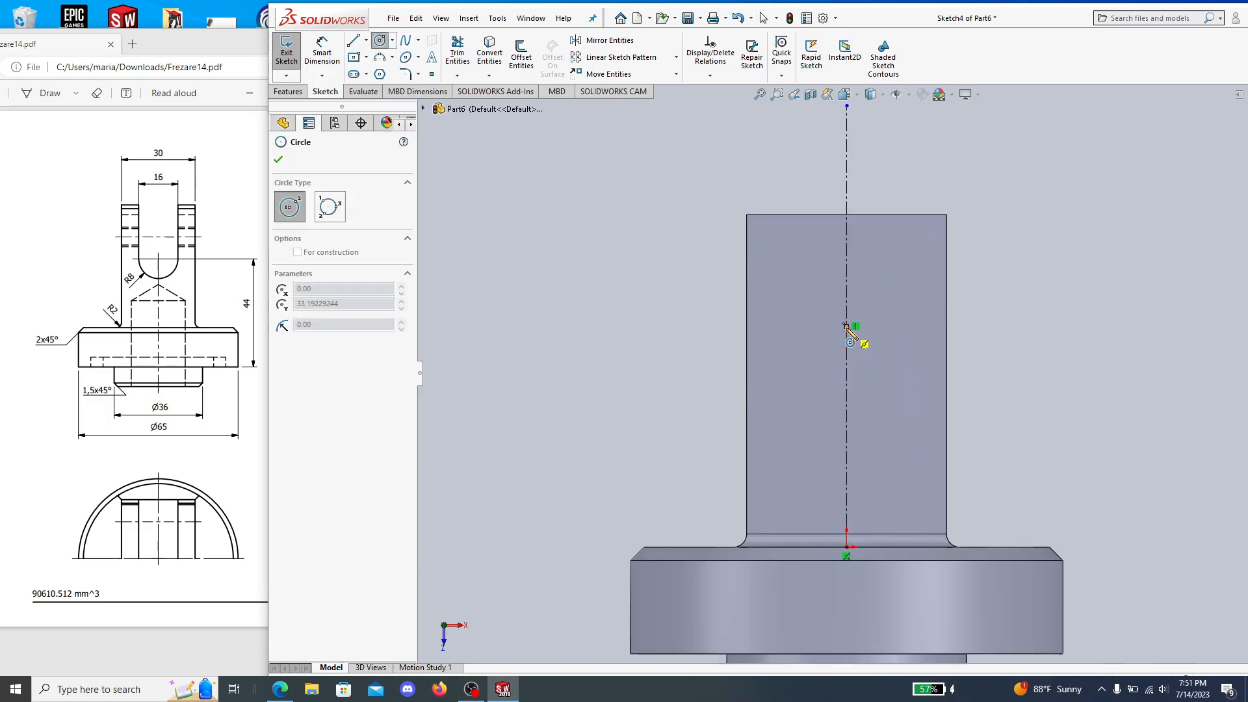
key("Escape")
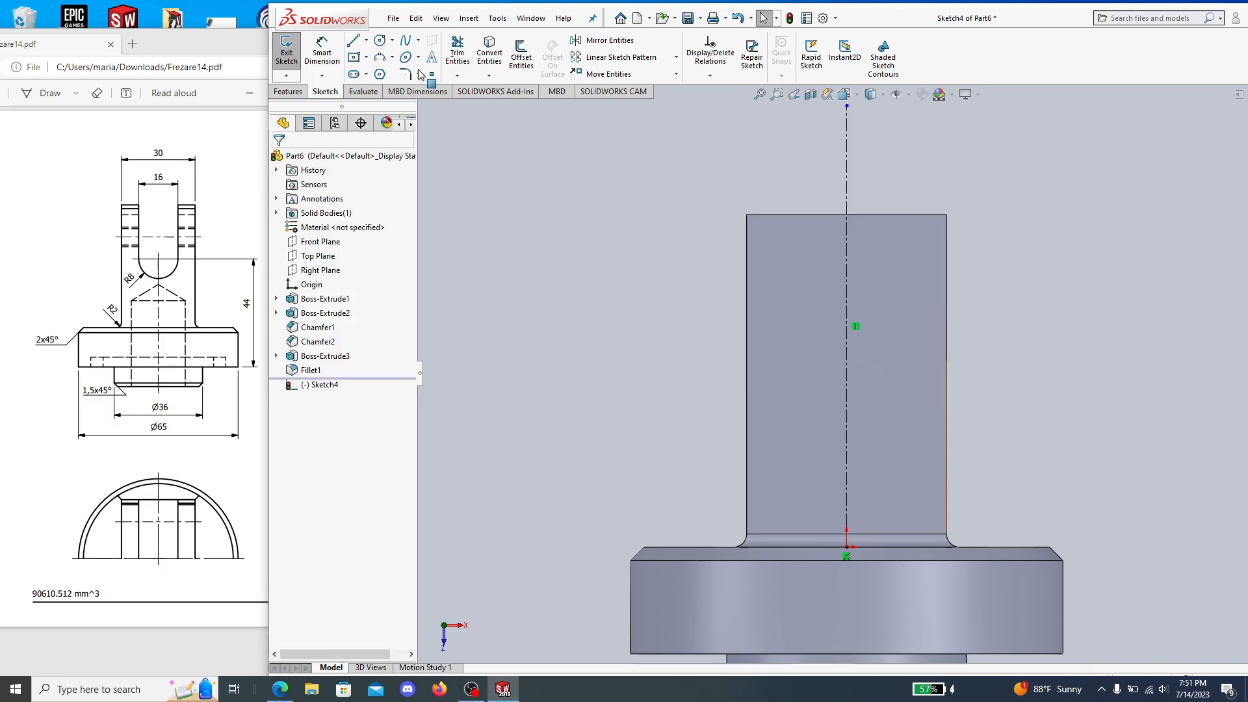
Sketch a circle about 9.6 mm in diameter centred on the vertical centerline, about 27.8 mm above the origin.
left_click(380, 41)
left_click(847, 362)
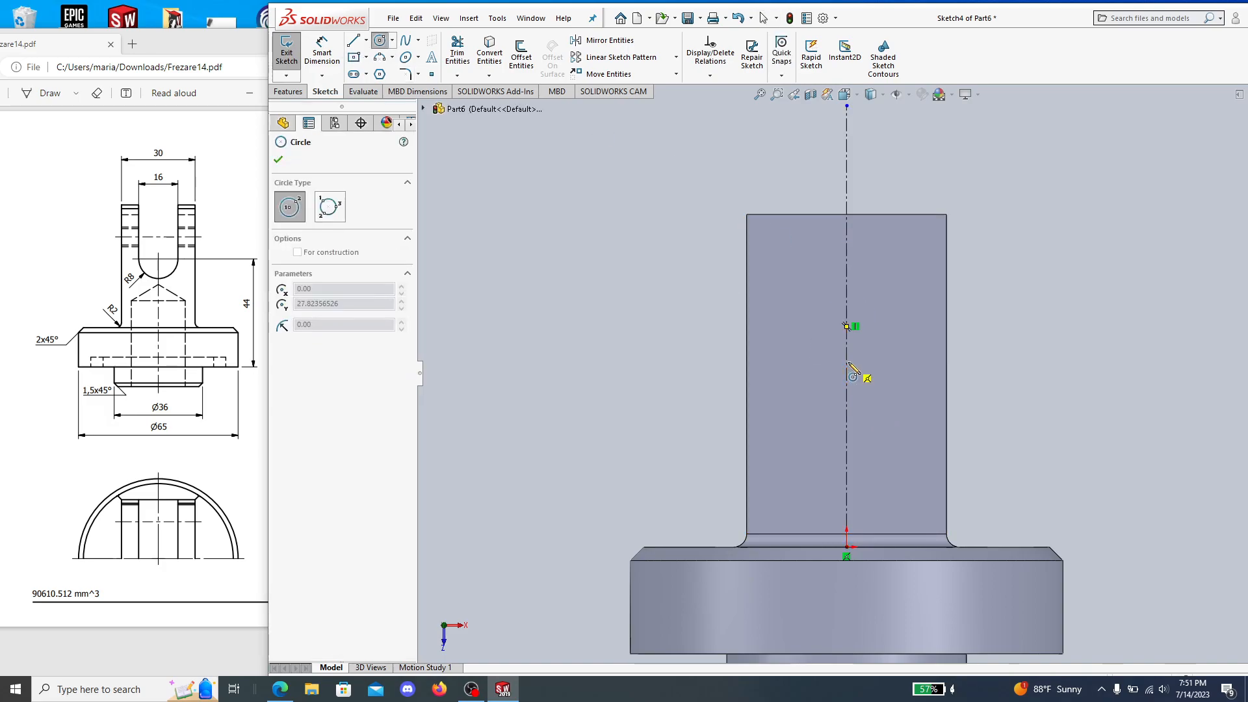
left_click(876, 372)
key("Escape")
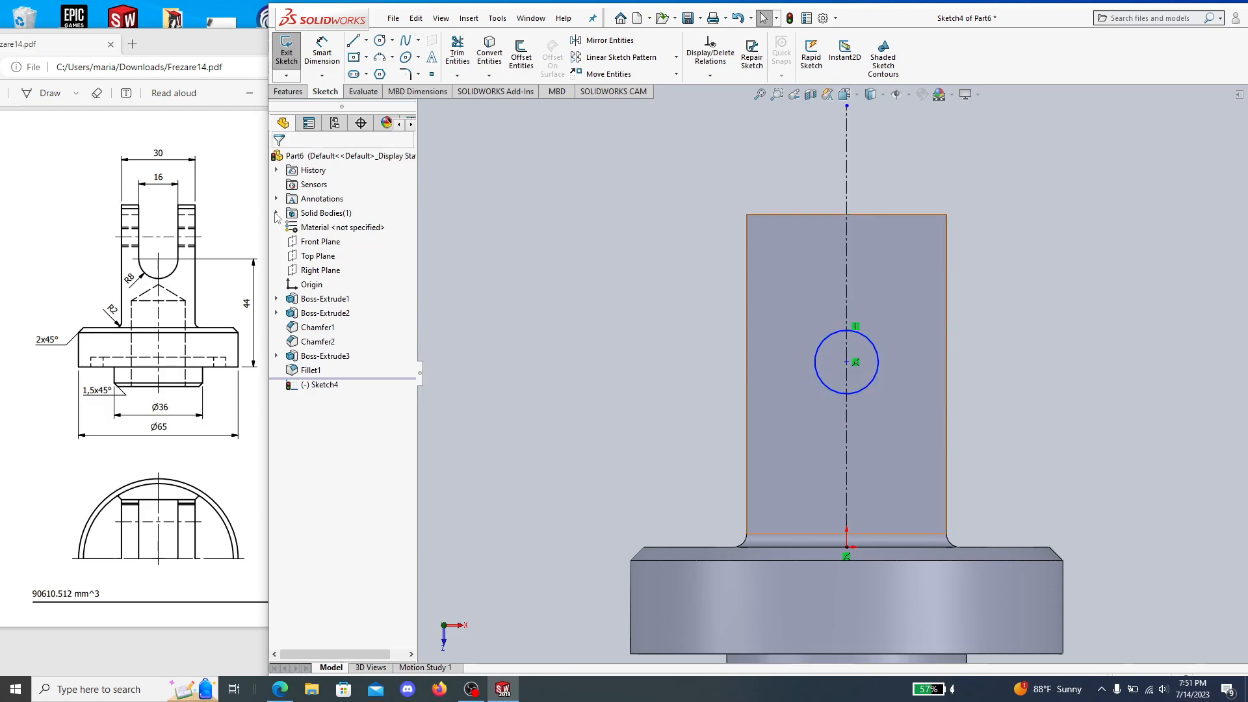
Draw connected lines from one side of the circle straight up to the block's upper edge, across it, and back down to the opposite side.
left_click(353, 41)
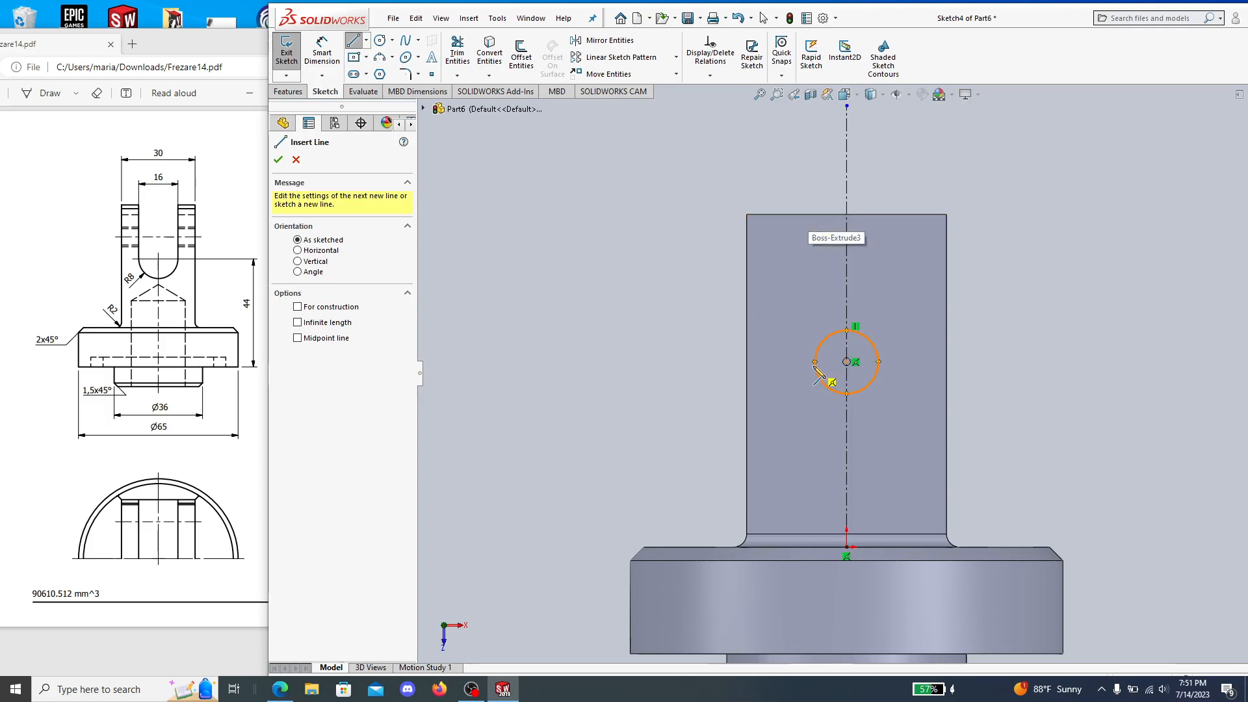
left_click(815, 363)
left_click(815, 215)
left_click(879, 214)
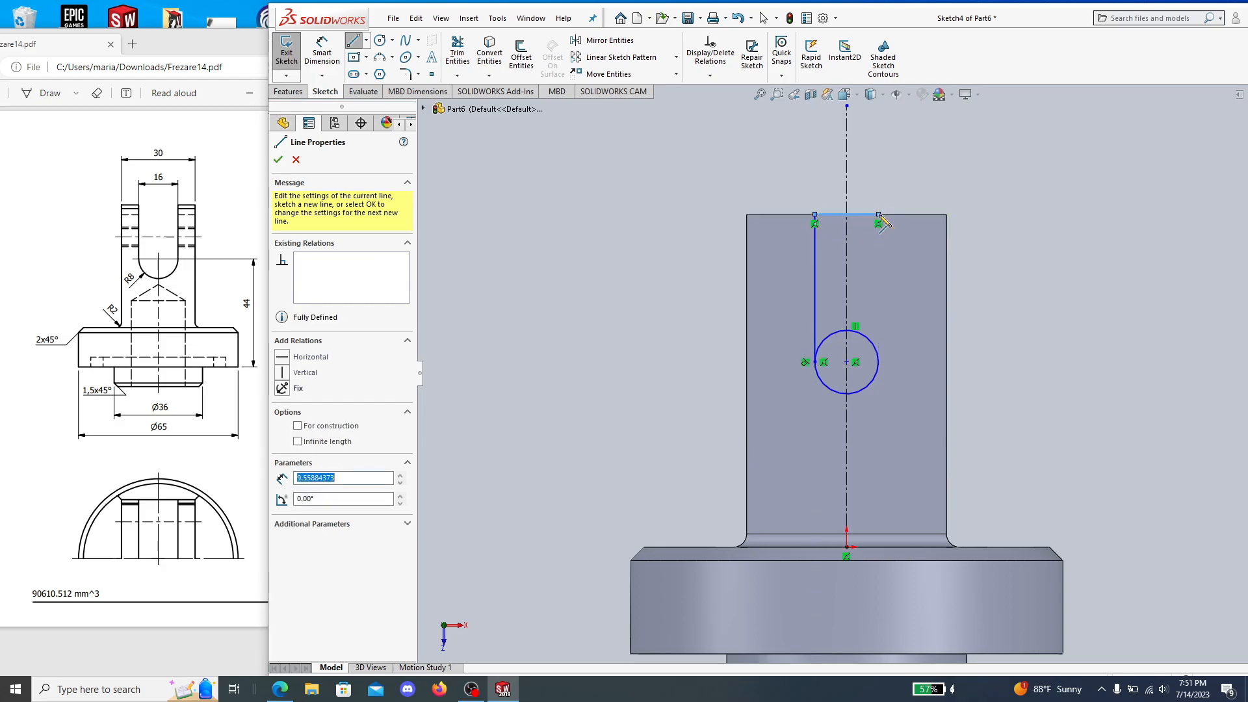
left_click(878, 354)
key("Escape")
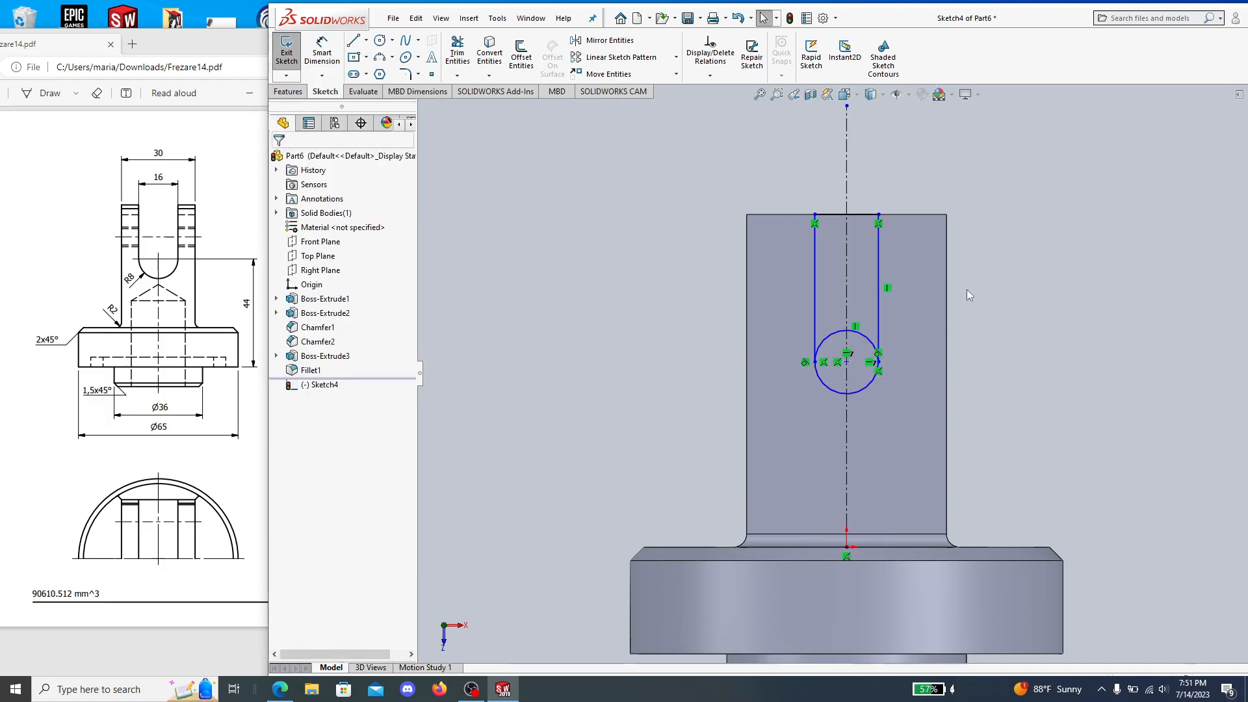
Trim away the upper half of the circle so the profile is an open-ended slot shape with a rounded bottom.
scroll(893, 412, "up", 3)
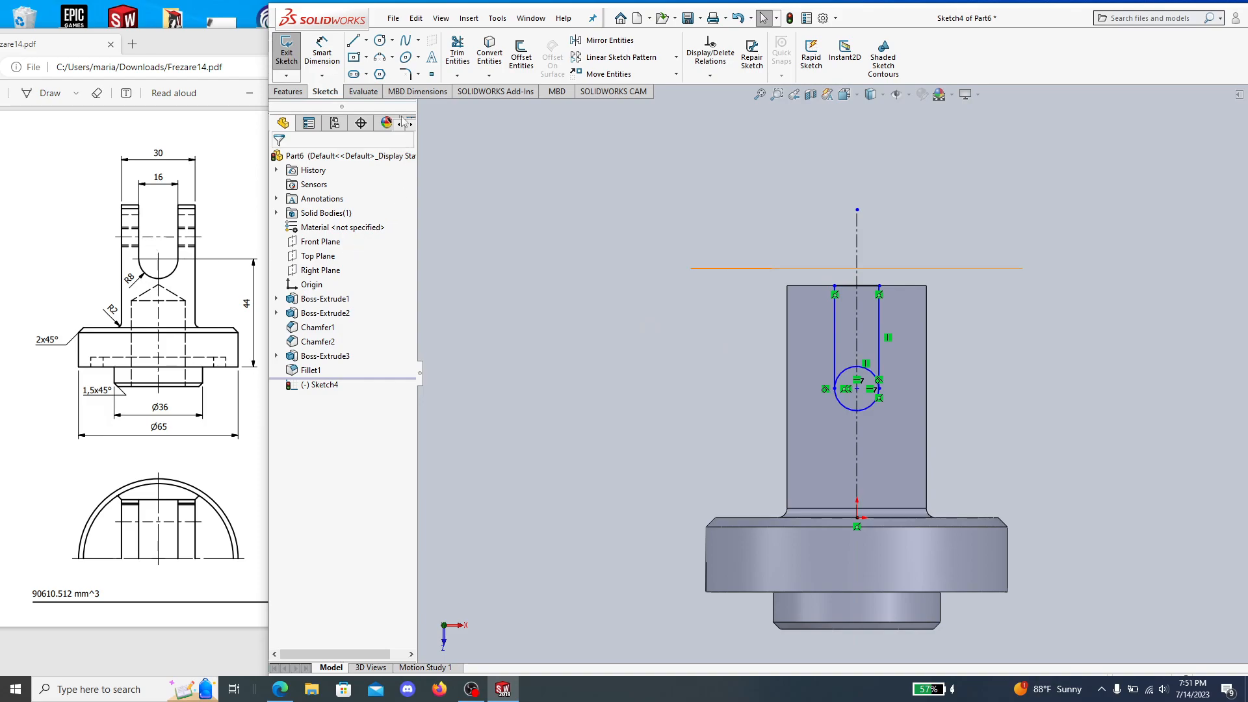
left_click(458, 52)
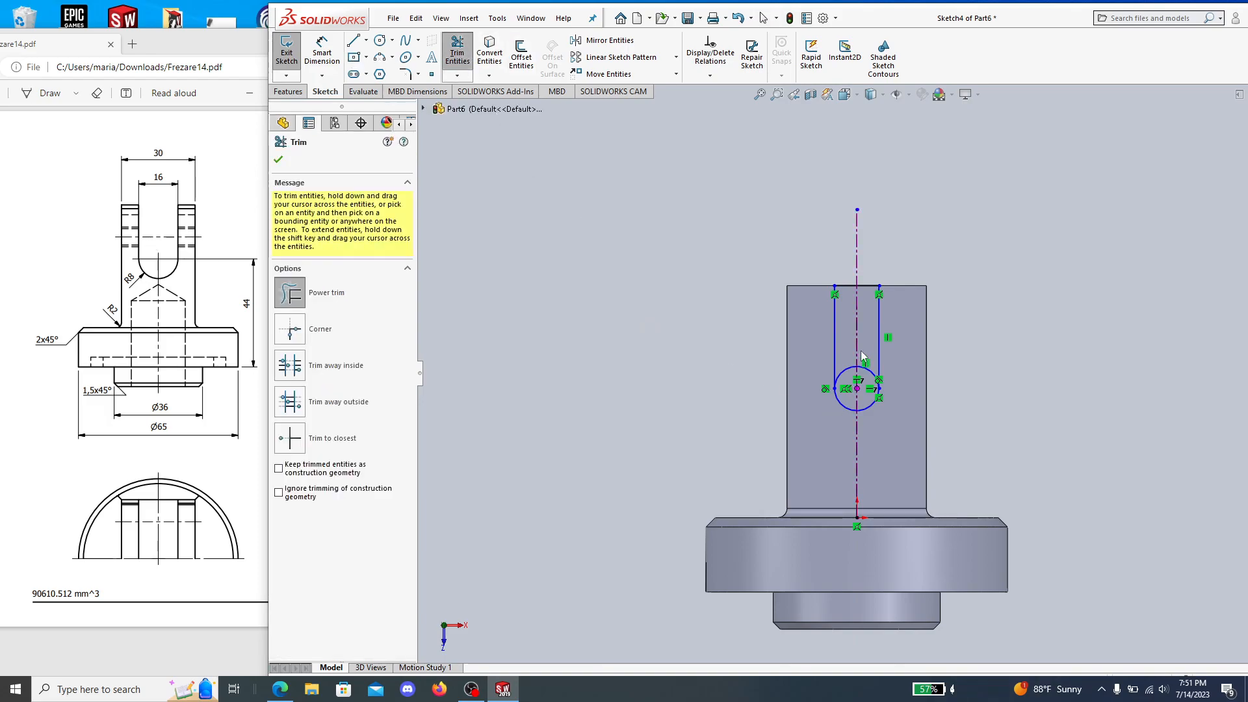
left_click_drag(840, 342, 871, 384)
Dimension the distance from the slot's straight side to the centerline as 8 mm.
left_click(319, 60)
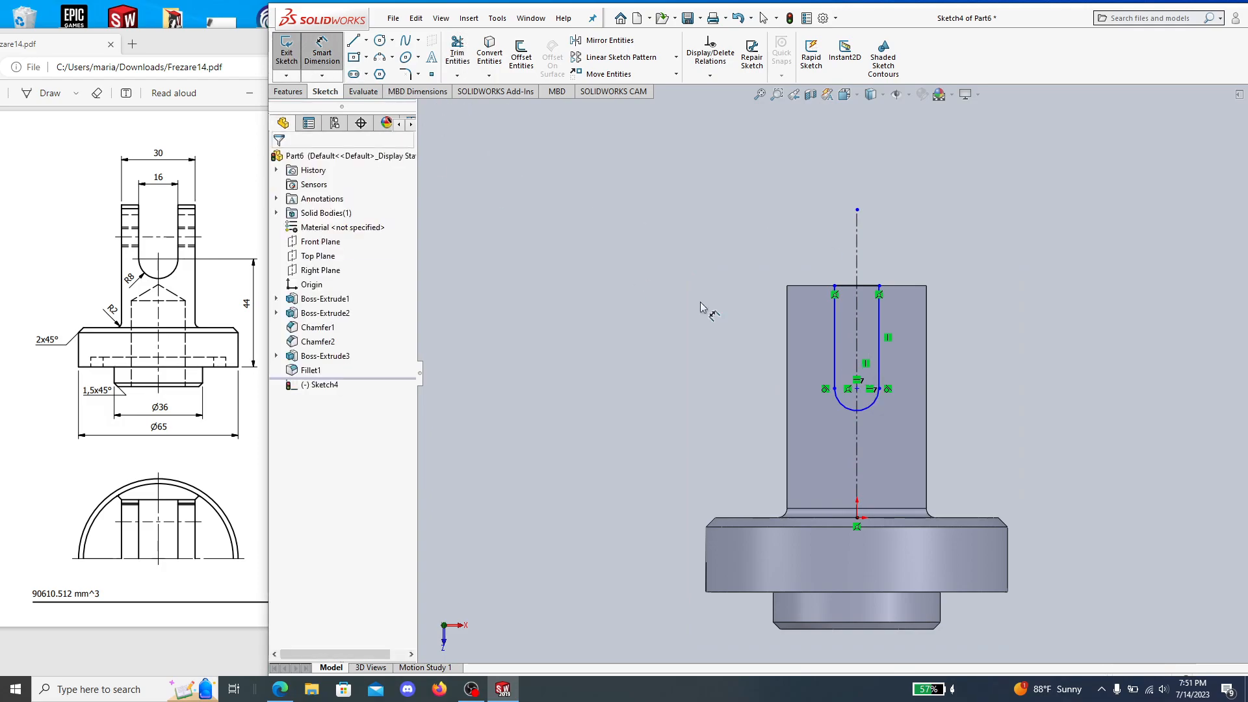
left_click(837, 315)
left_click(856, 283)
left_click(844, 233)
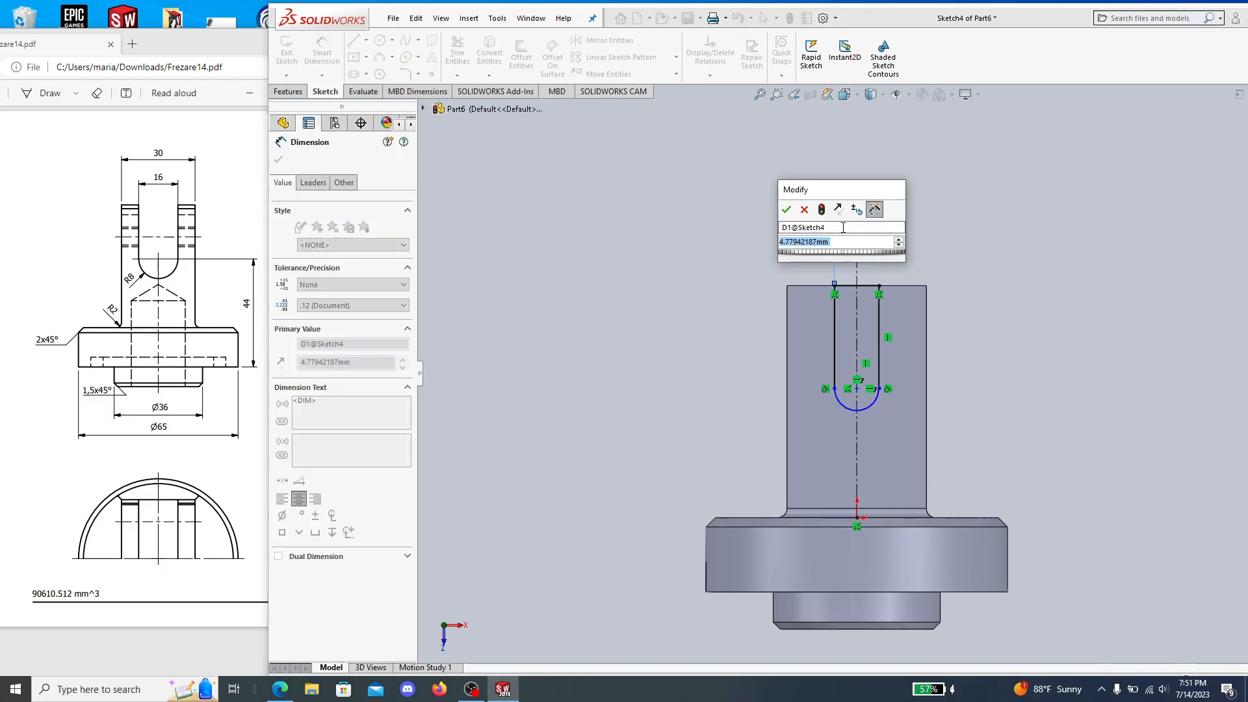
type("8")
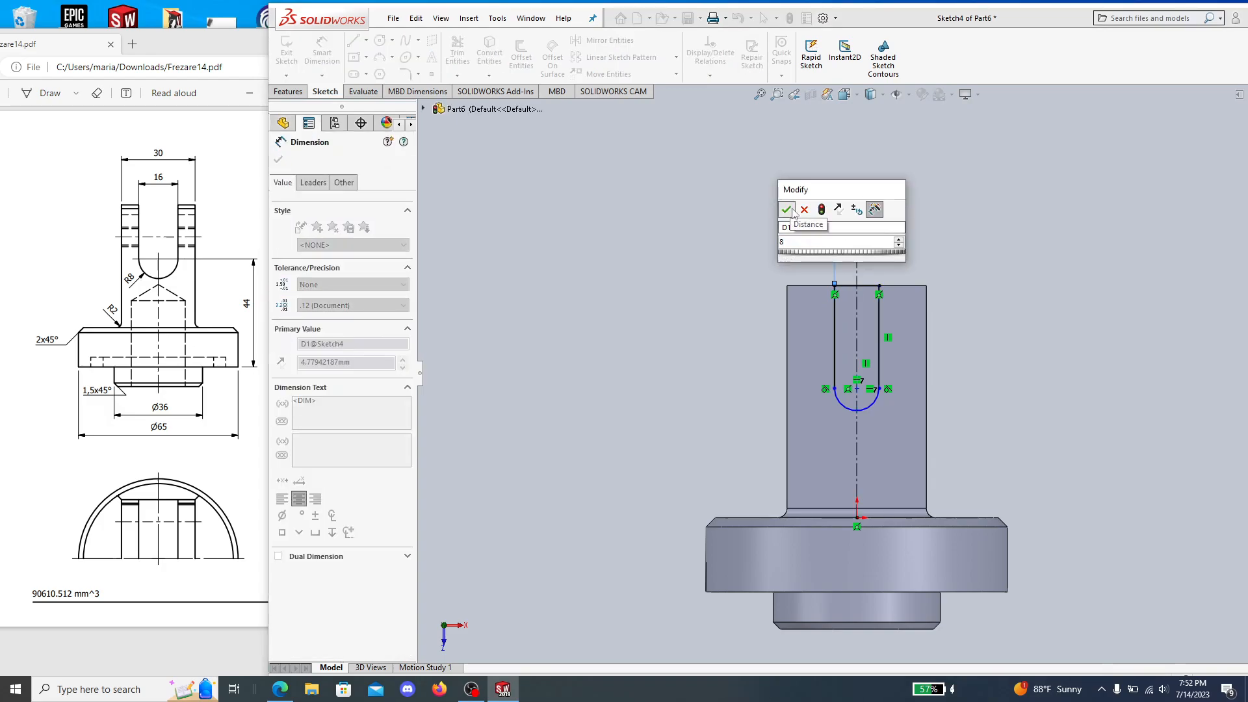
key("Return")
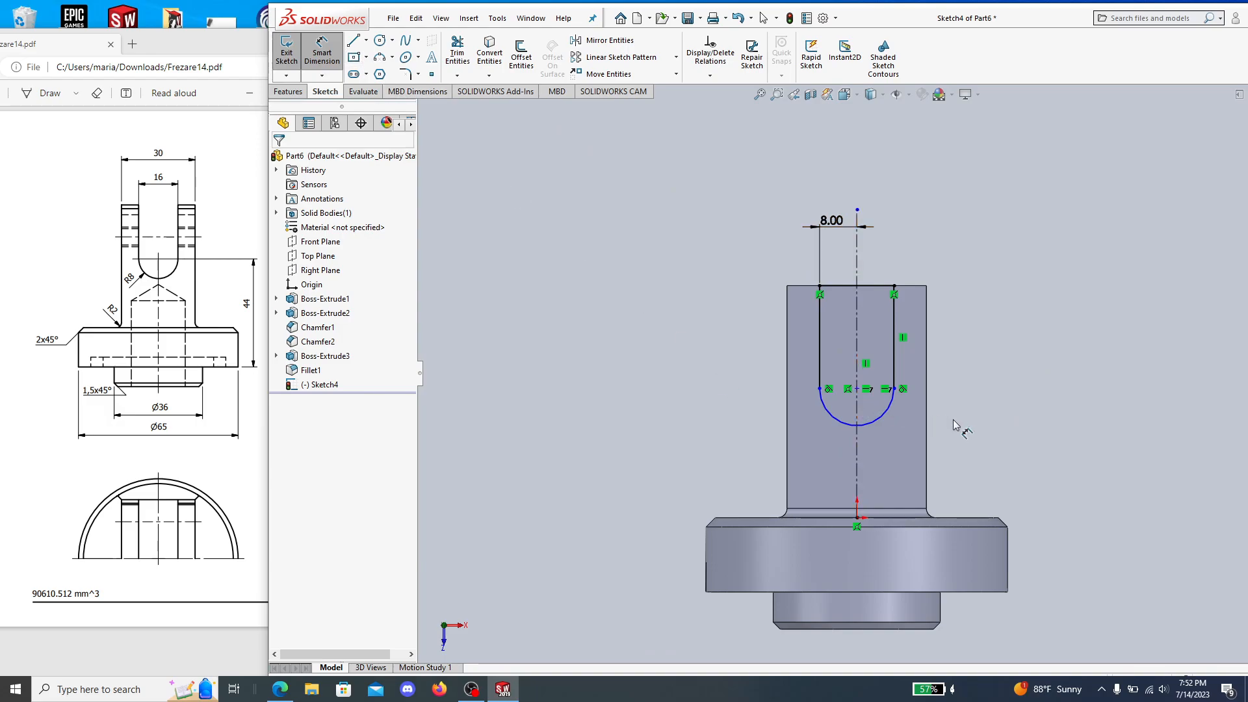
Check the slot height in the reference drawing and dimension the arc's centre 44 mm above the large disc's lower edge.
left_click(232, 314)
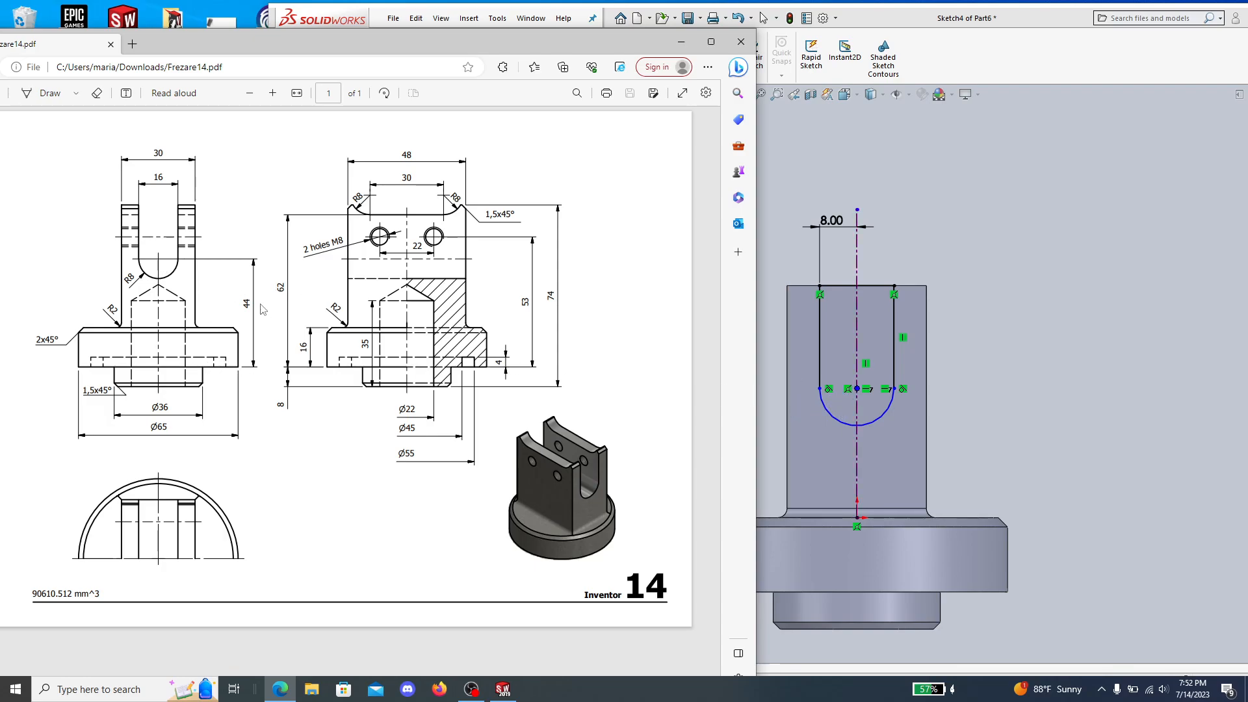
left_click(672, 245)
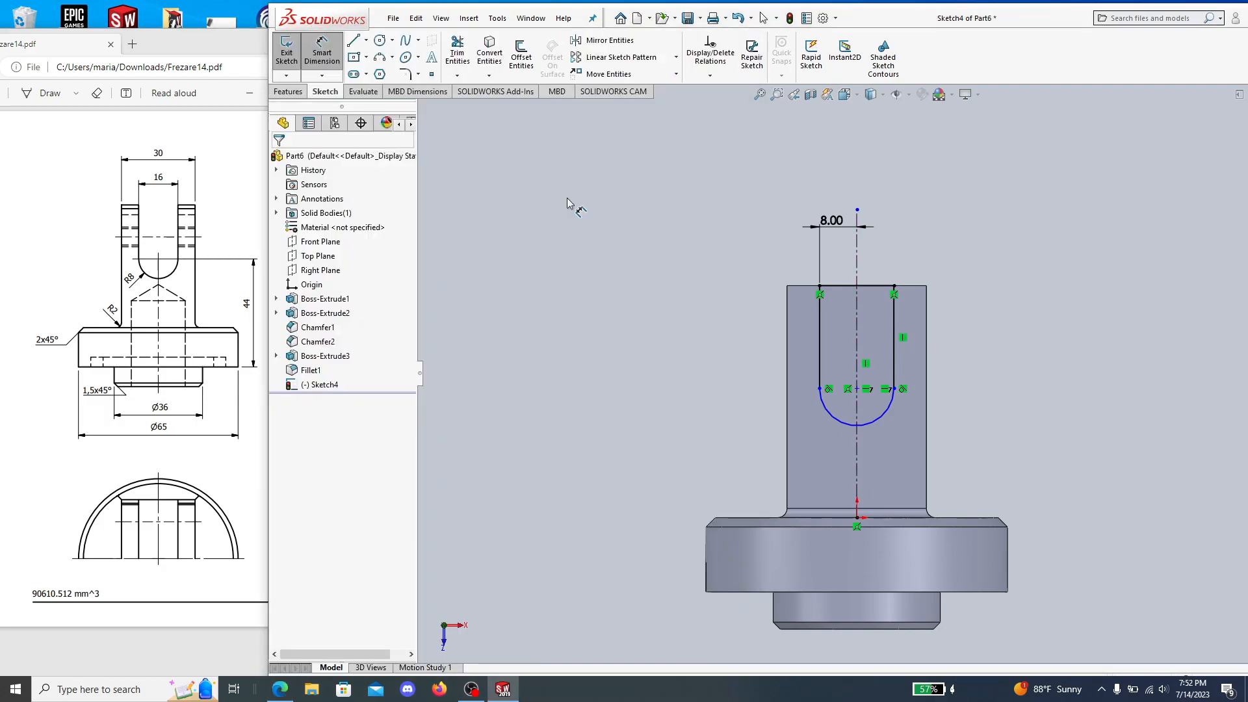
left_click(858, 390)
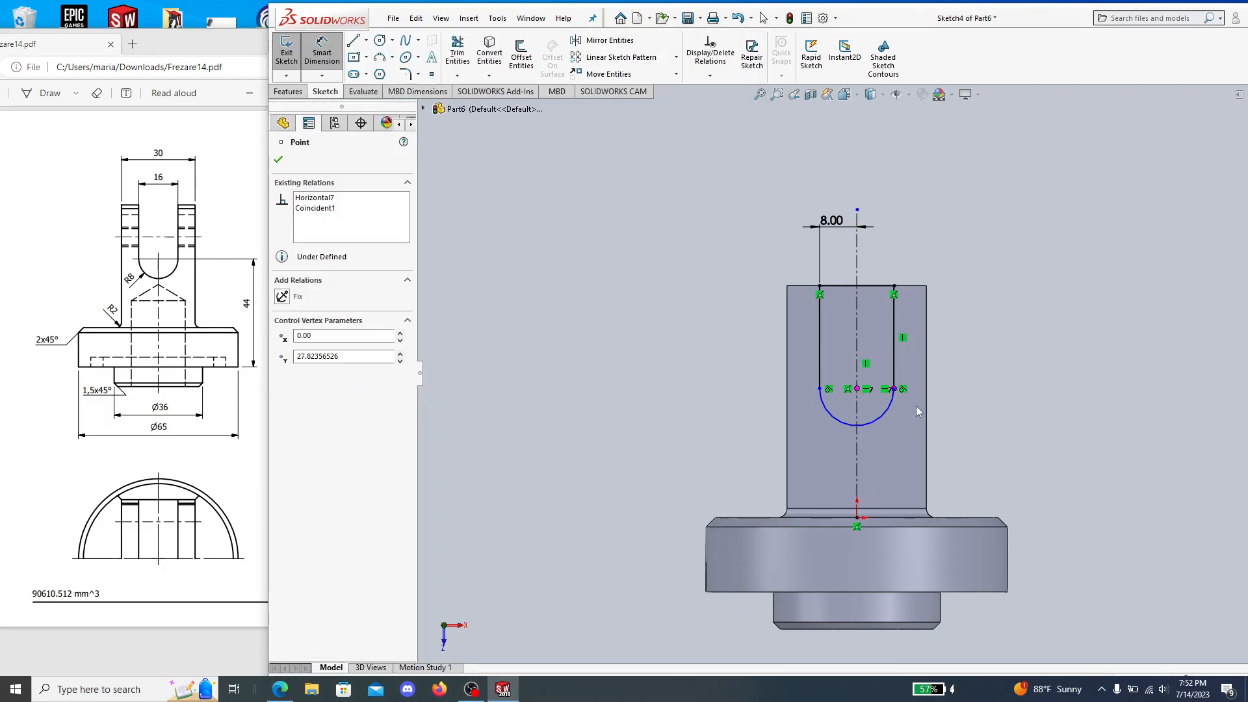
left_click(975, 592)
left_click(1066, 478)
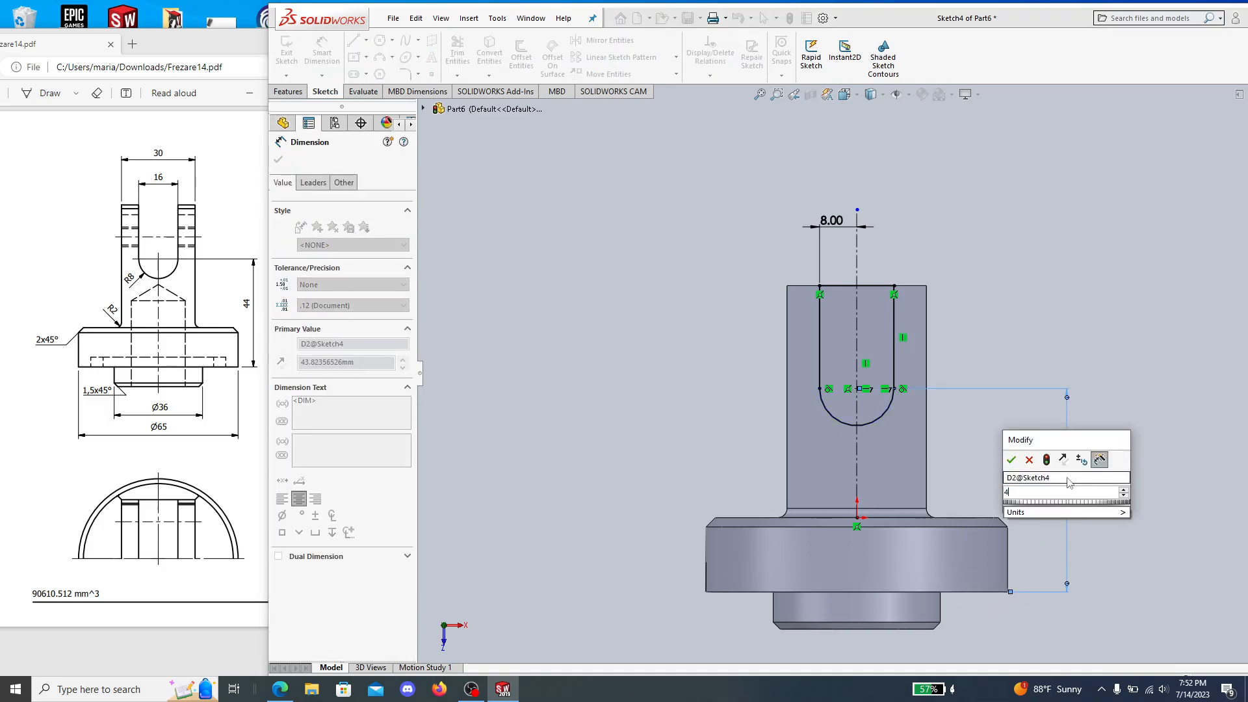
left_click(1014, 460)
left_click(1125, 455)
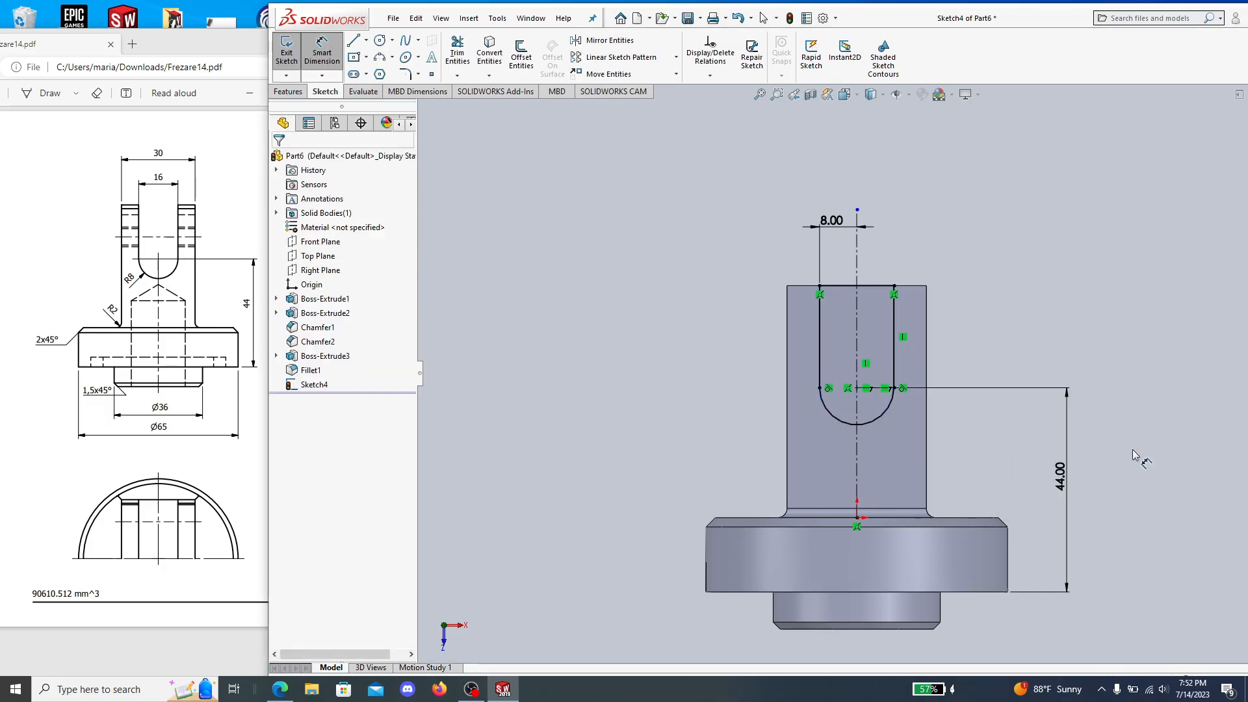
Cut the rounded slot profile through the whole block with an Extruded Cut set to Through All.
left_click(300, 91)
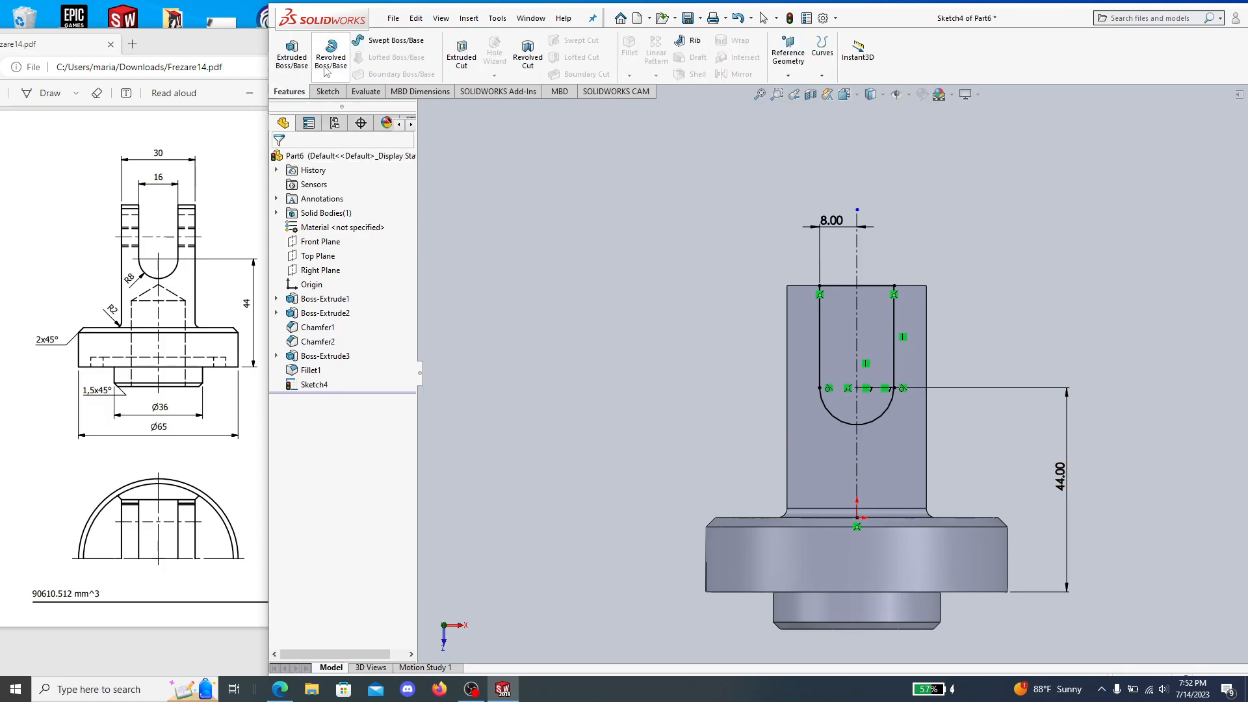
left_click(462, 55)
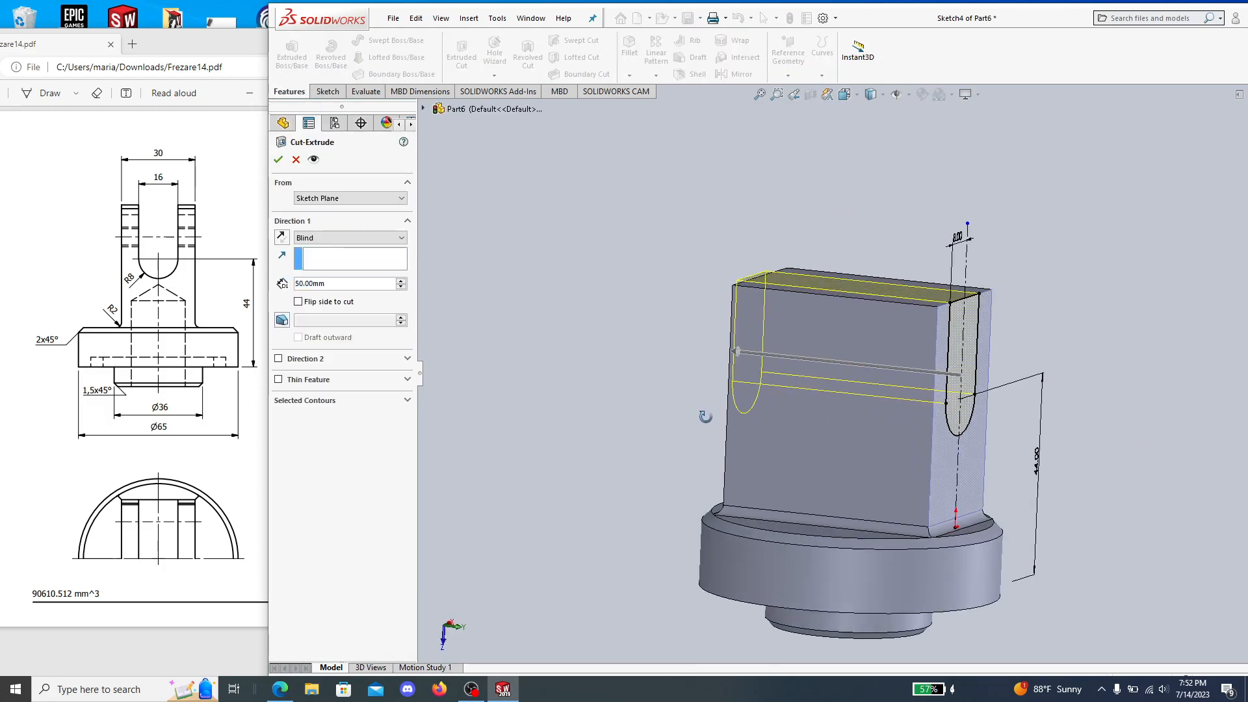
left_click(316, 238)
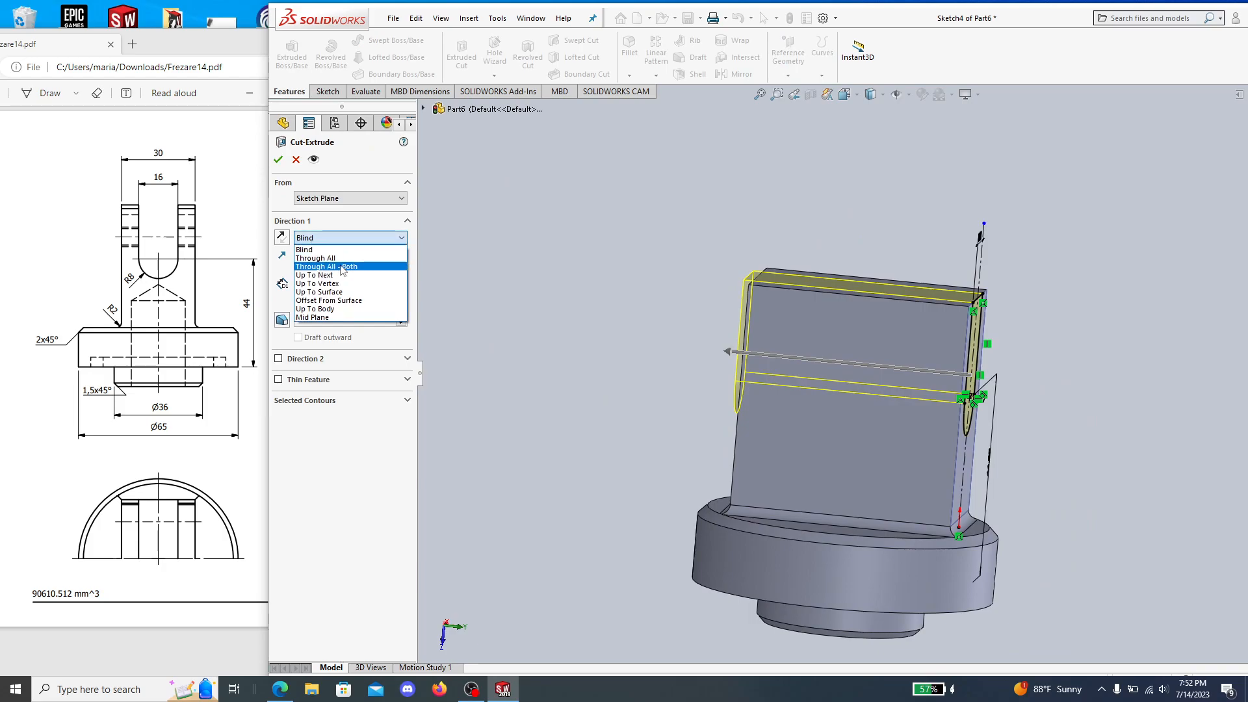
left_click(317, 258)
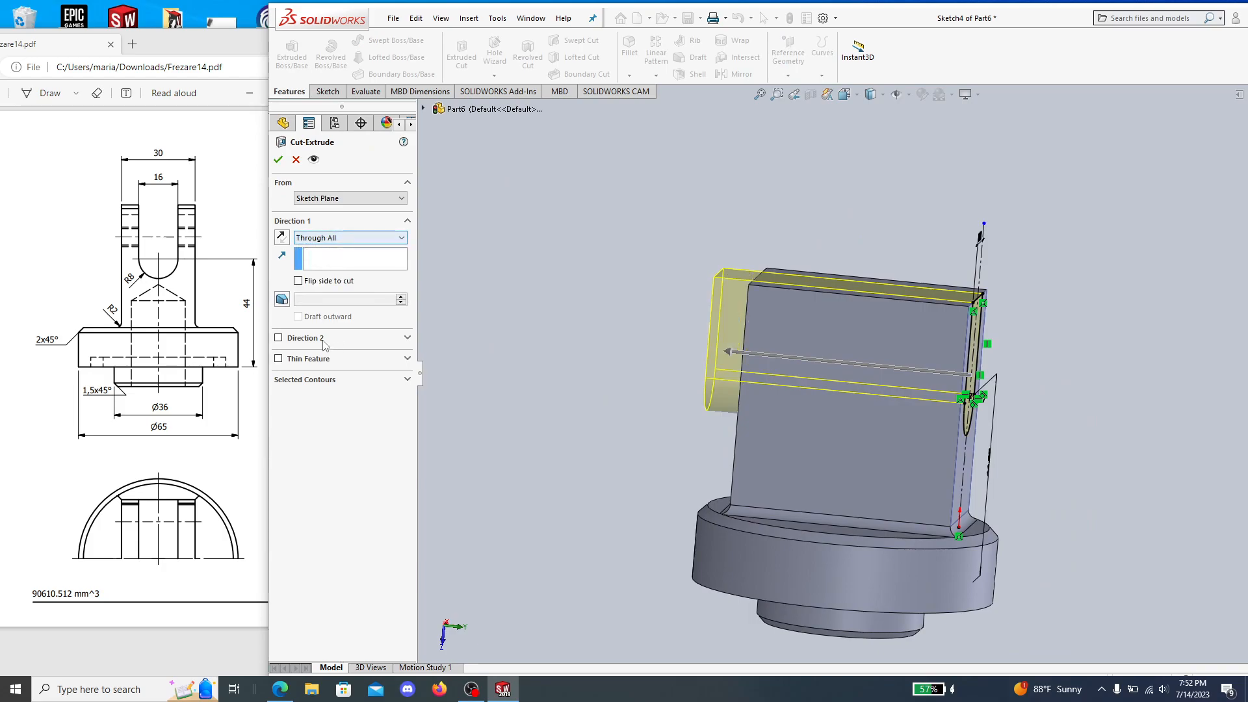
left_click(278, 160)
middle_click_drag(1119, 422, 1063, 404)
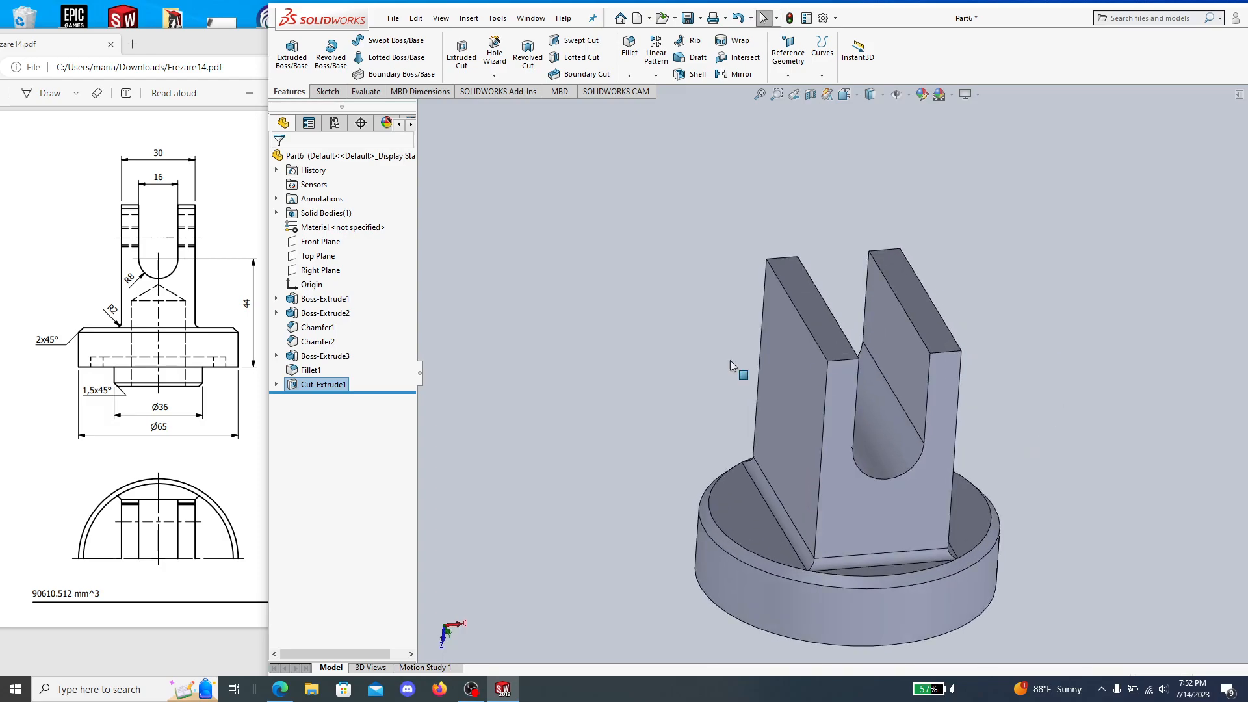
Chamfer the four short end edges on top of the two fork arms at 1.5 mm and 45°, matching the reference drawing.
left_click(251, 291)
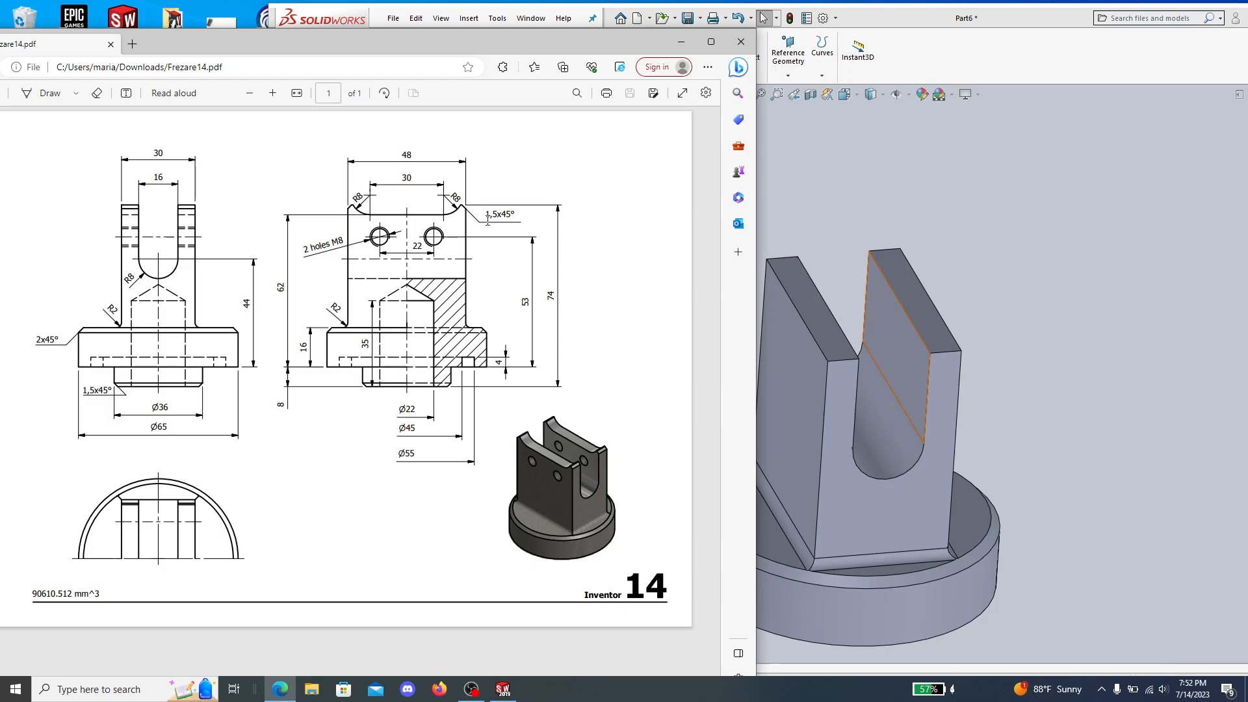
left_click(1052, 303)
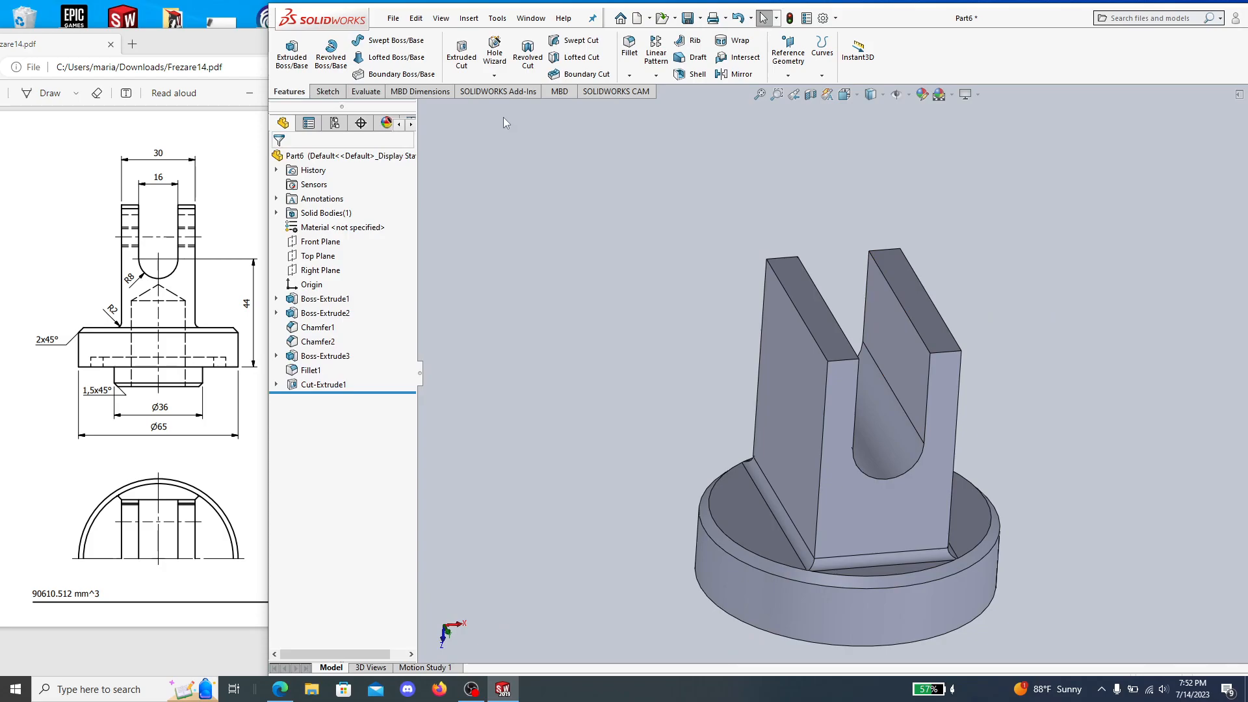
left_click(629, 76)
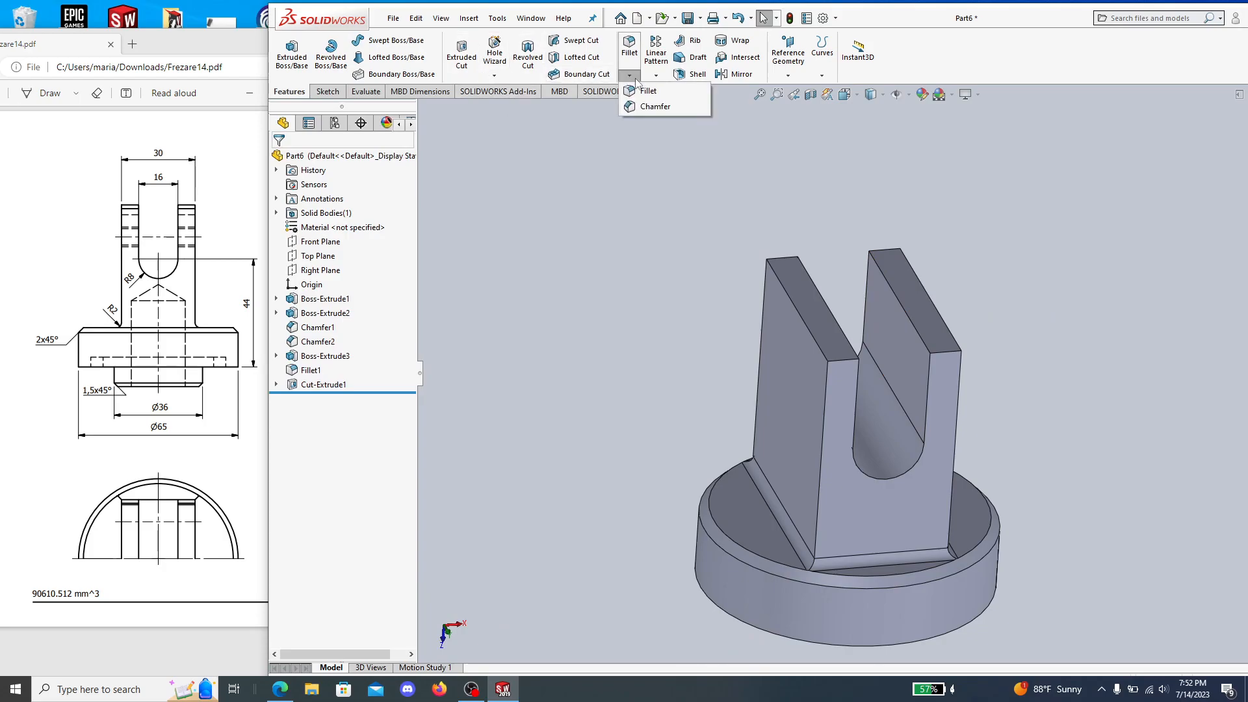
left_click(649, 111)
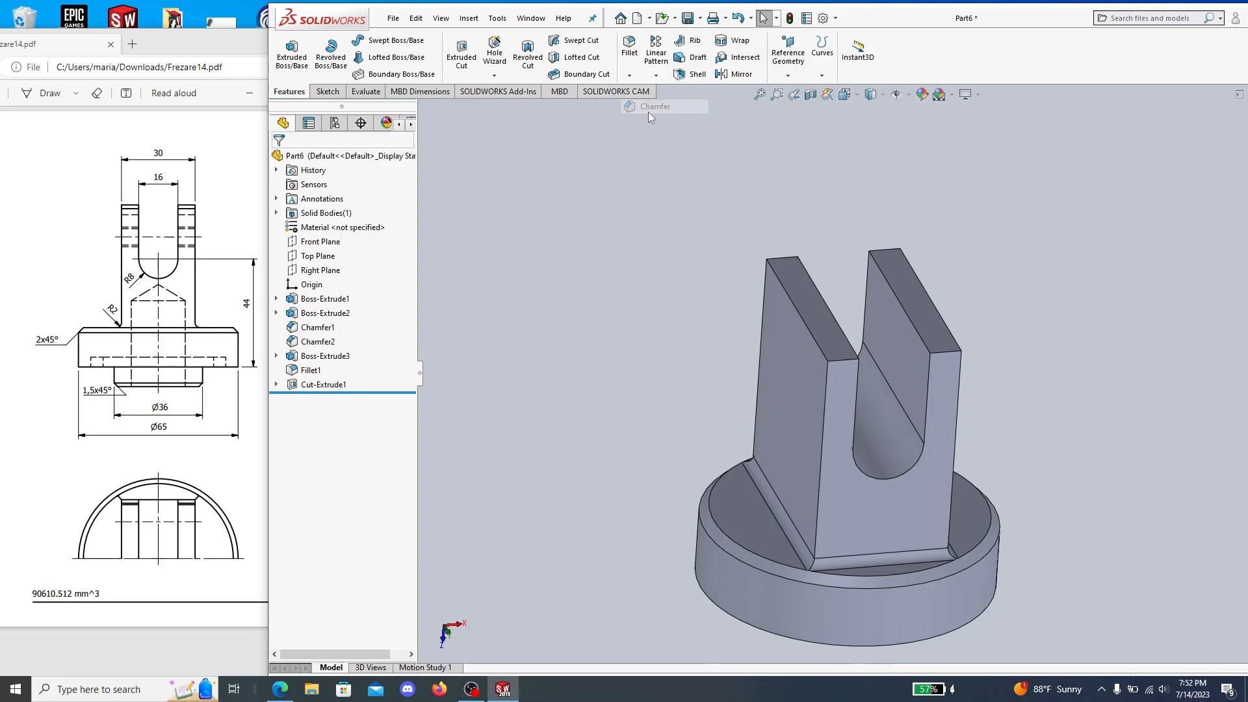
left_click(843, 361)
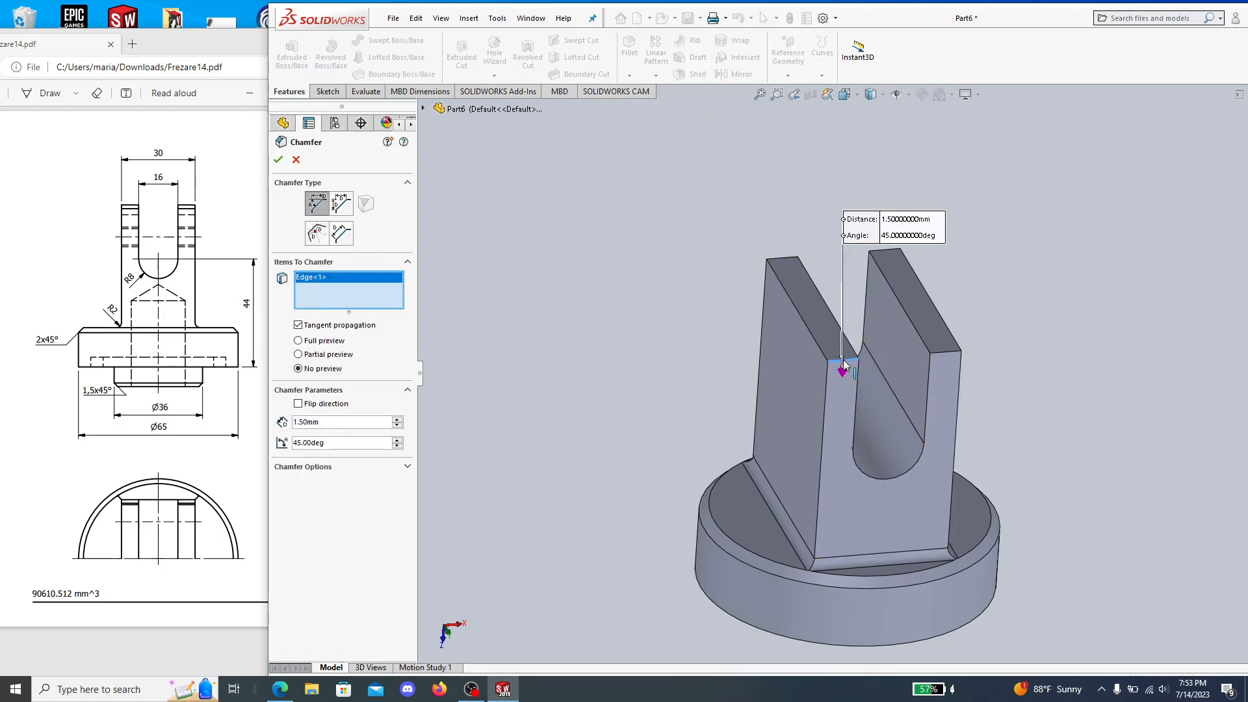
left_click(950, 354)
middle_click_drag(1090, 320, 993, 597, "ctrl")
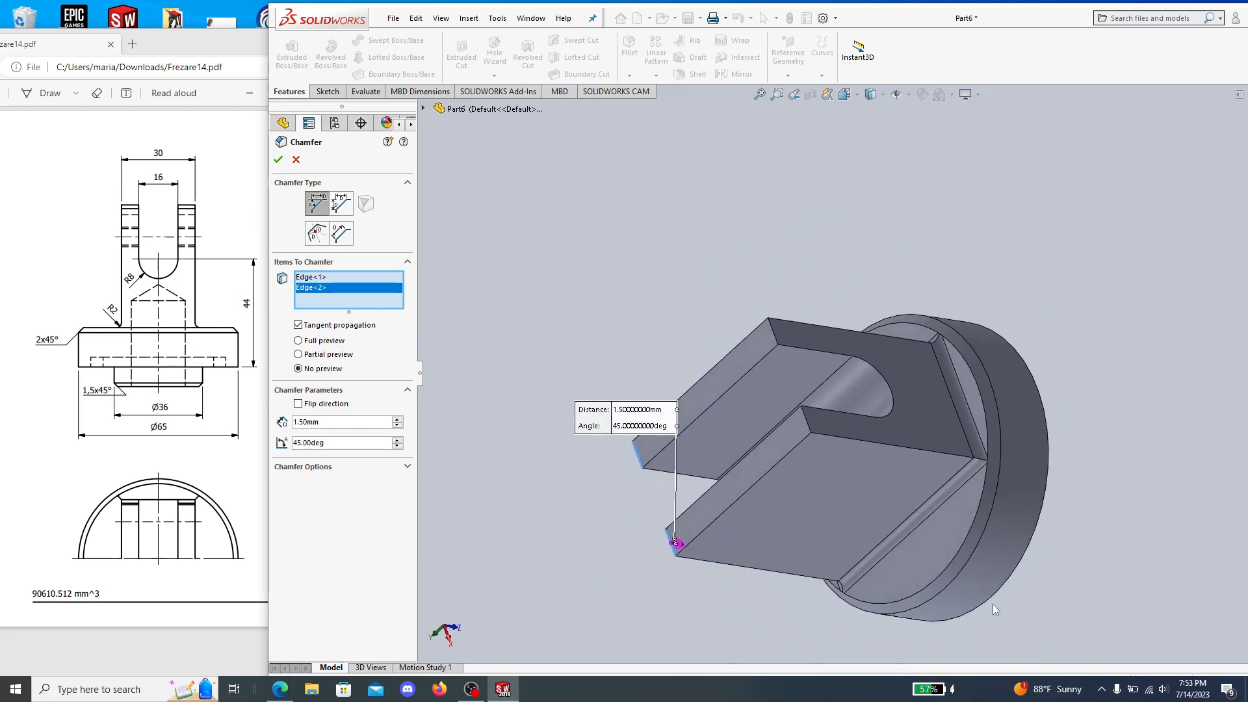
left_click(809, 424)
left_click(779, 333)
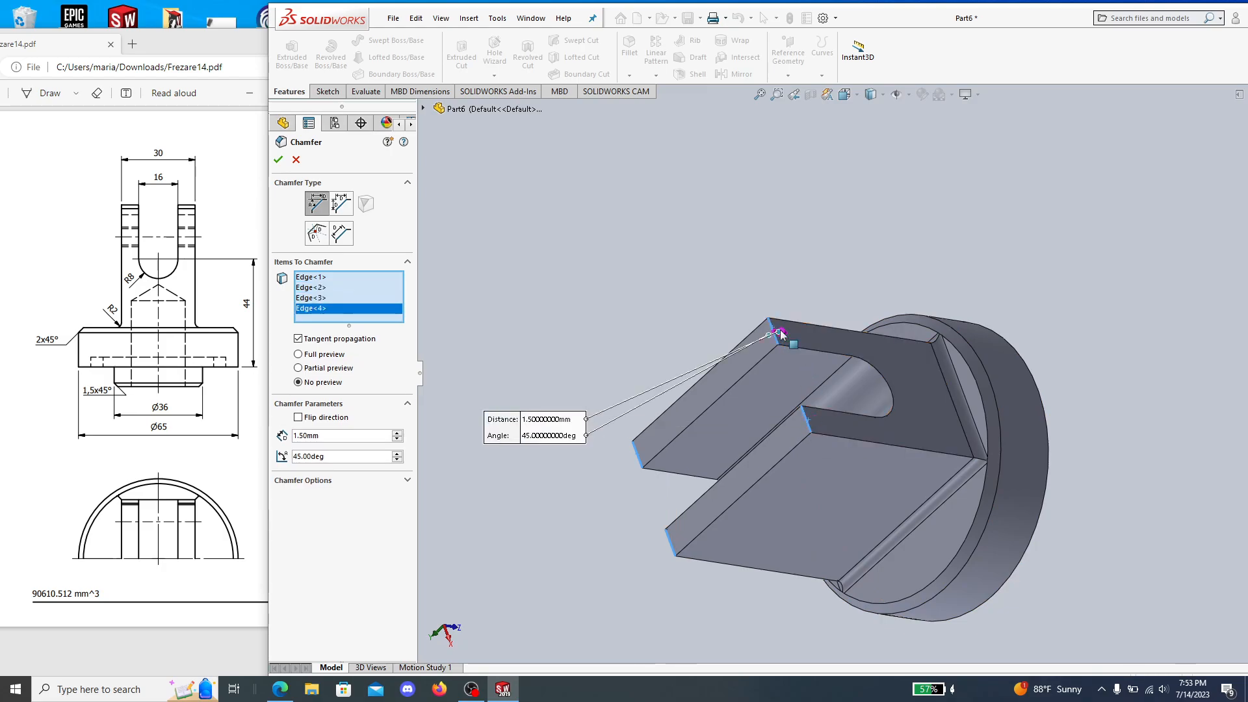
left_click(168, 294)
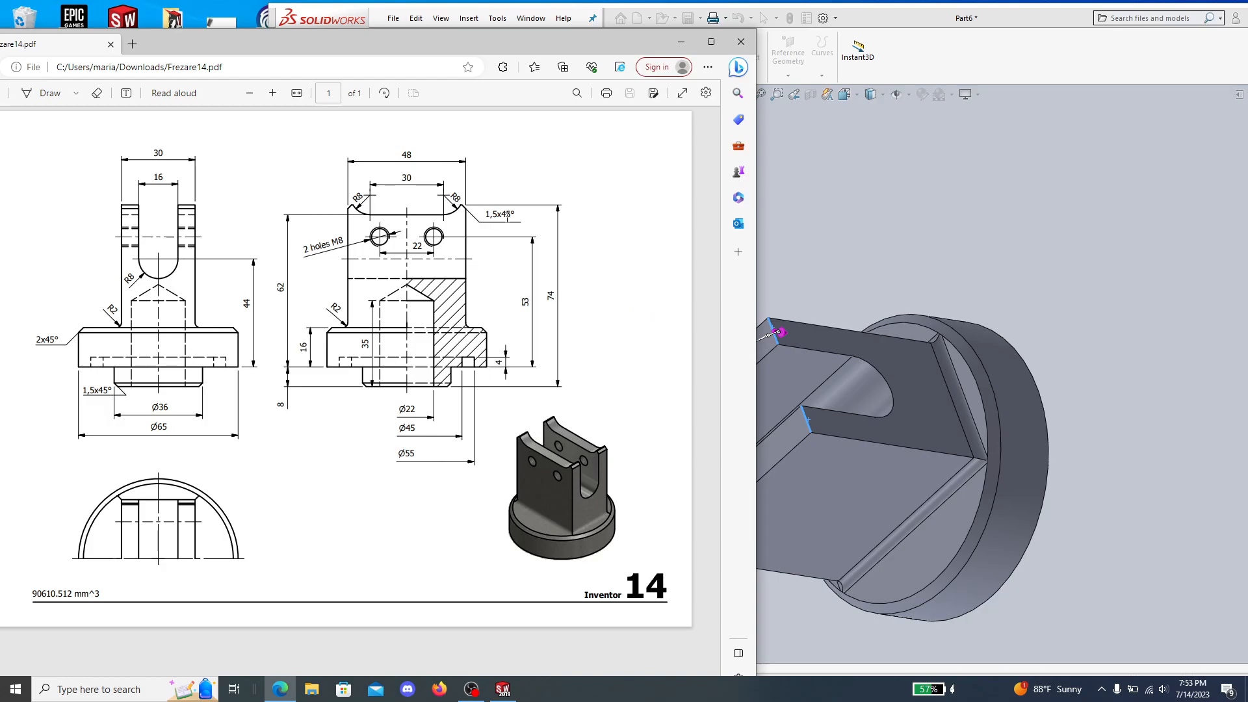
left_click(913, 61)
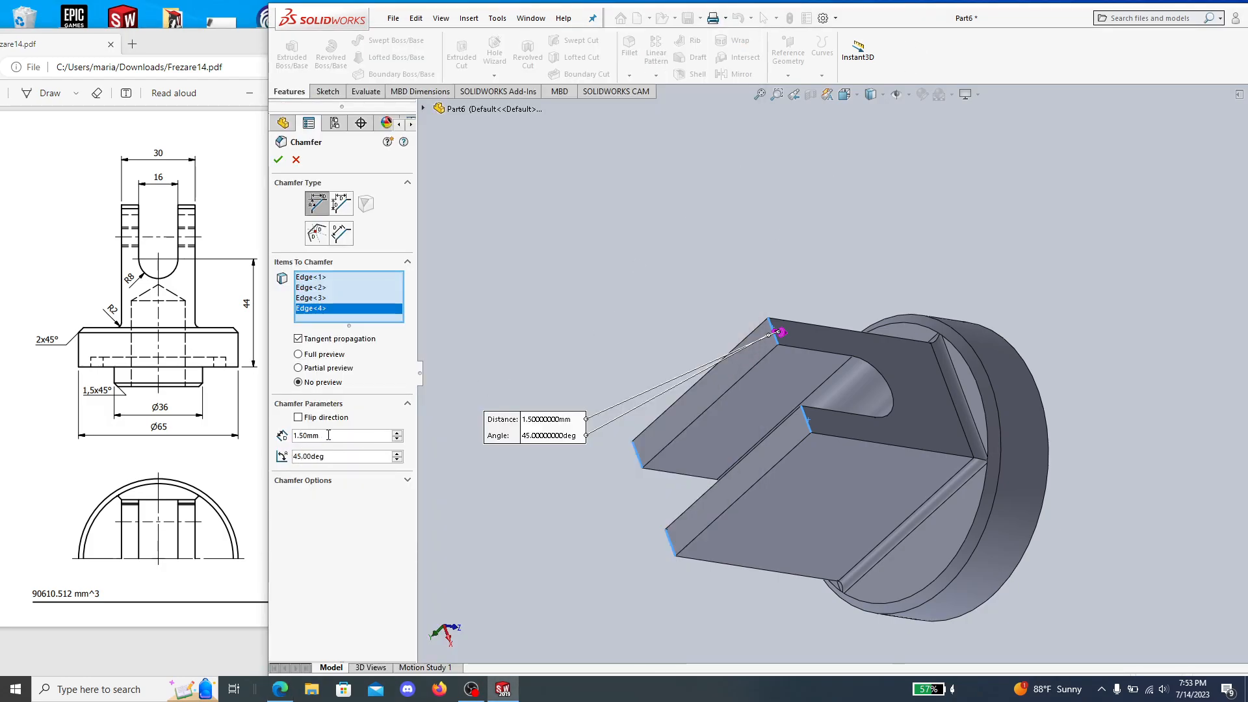
left_click(279, 160)
Inspect the chamfered fork and check the R8 recess at the block's top in the reference drawing.
middle_click_drag(787, 623, 955, 392)
left_click(241, 280)
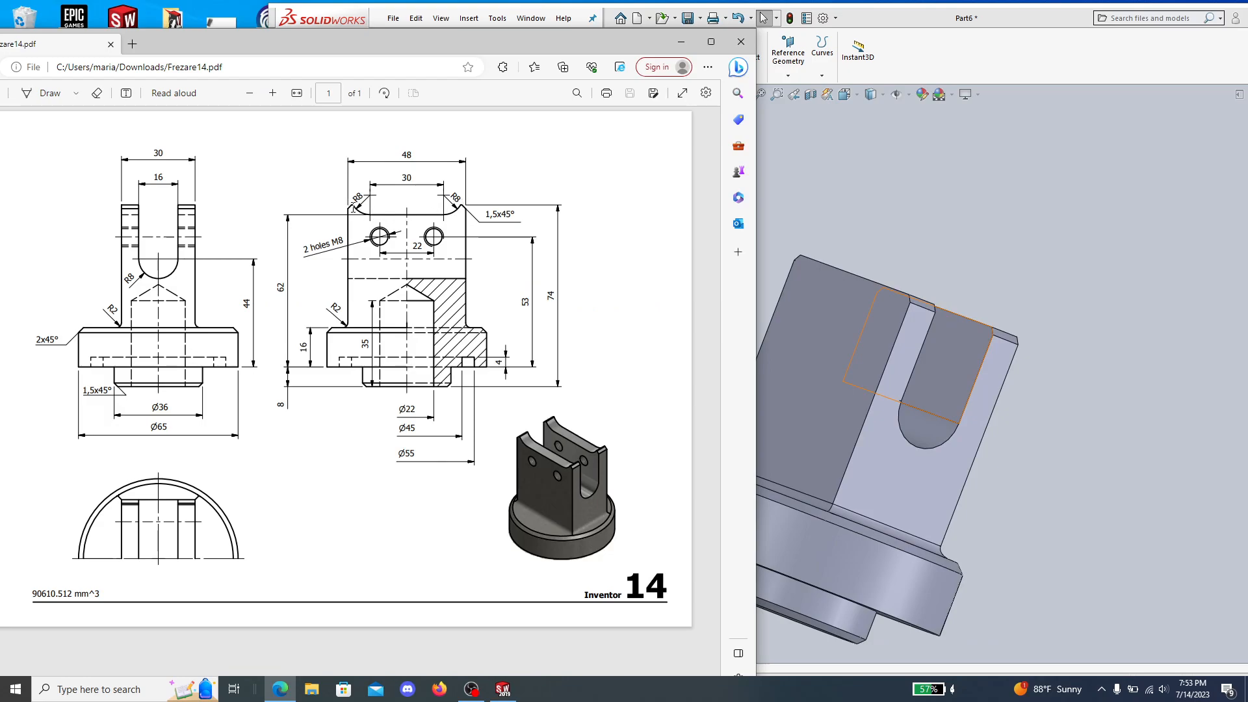
left_click(1048, 225)
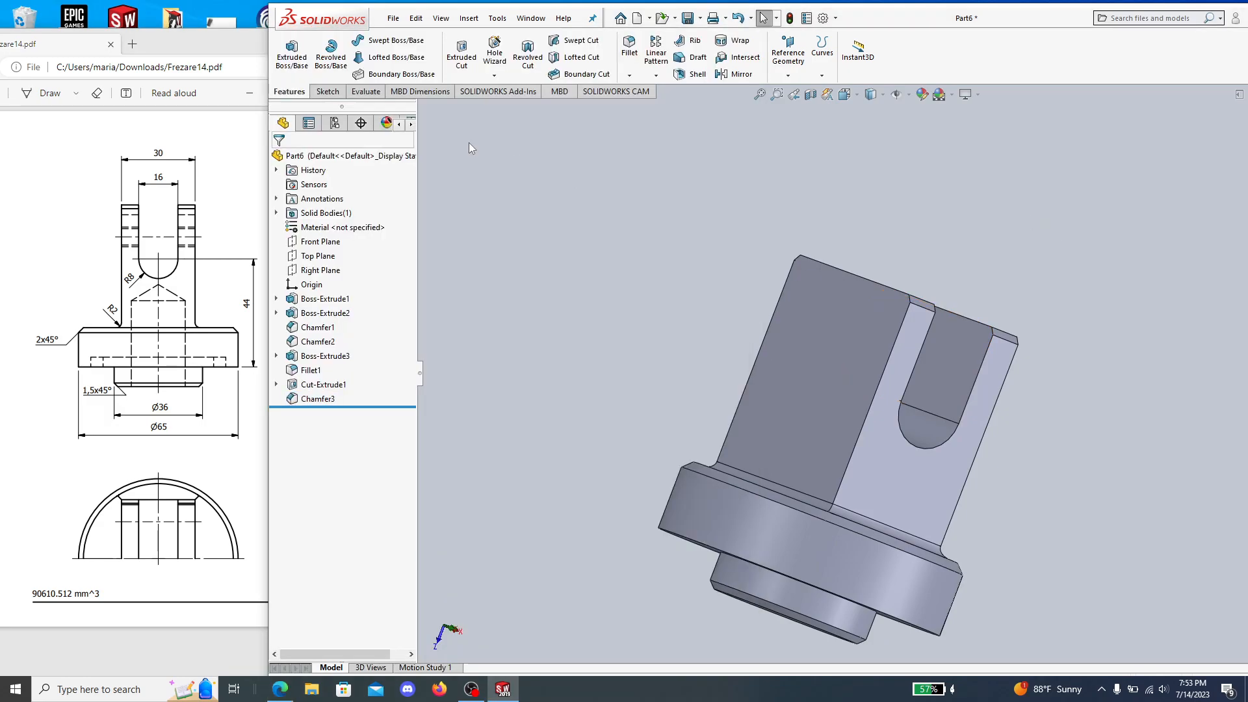
Start a sketch on the fork block's wide flat side face and orient the view normal to it.
left_click(323, 91)
left_click(288, 52)
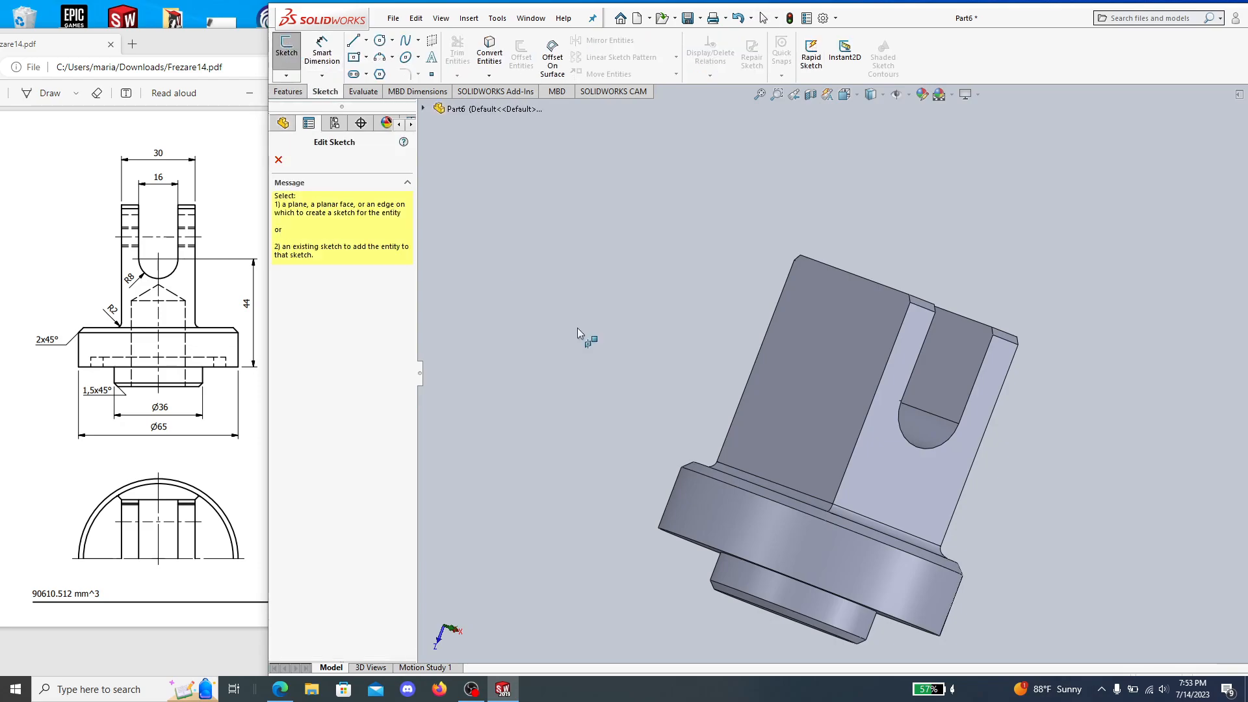
left_click(802, 370)
right_click(319, 415)
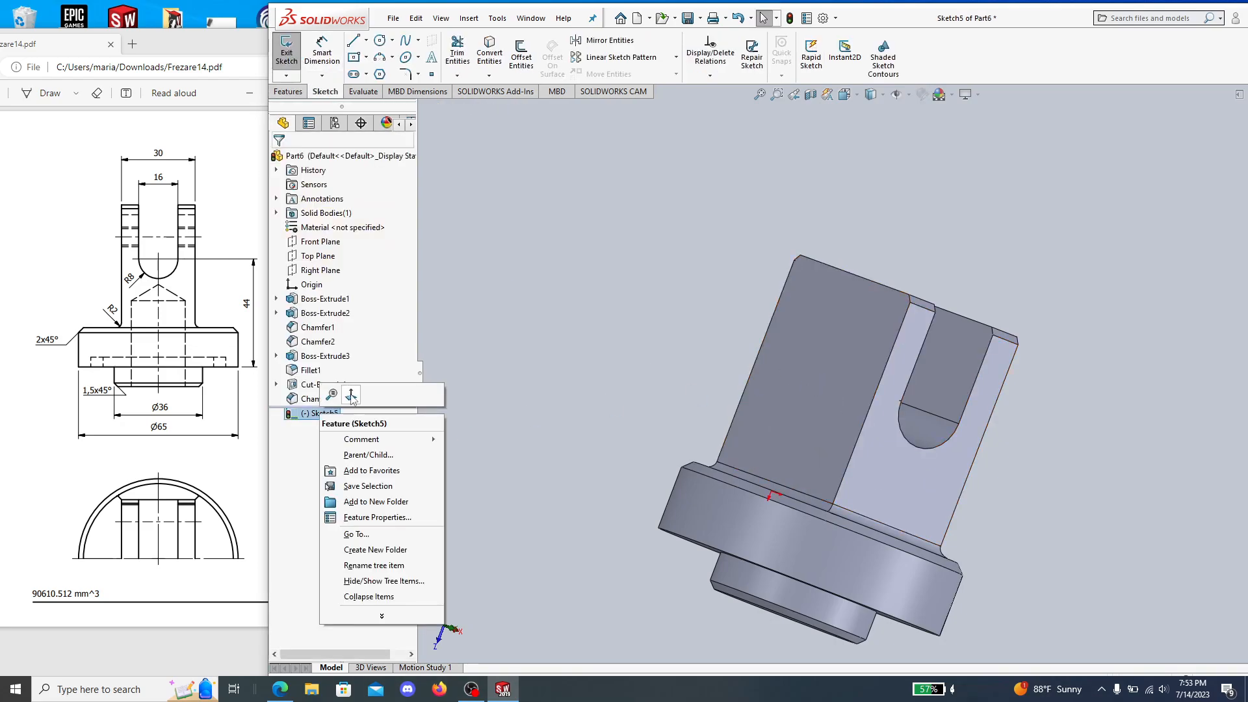
left_click(353, 399)
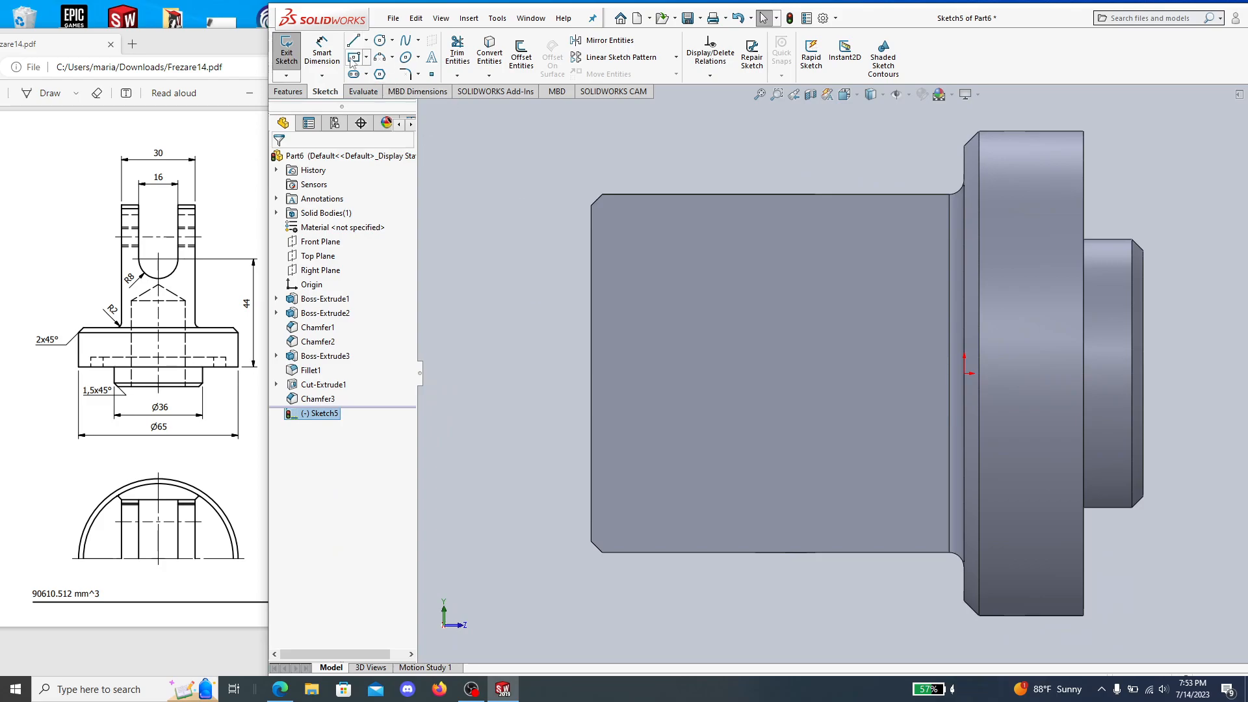
Sketch a horizontal centerline about 67 mm long from the origin past the block's free end.
left_click(366, 41)
left_click(379, 94)
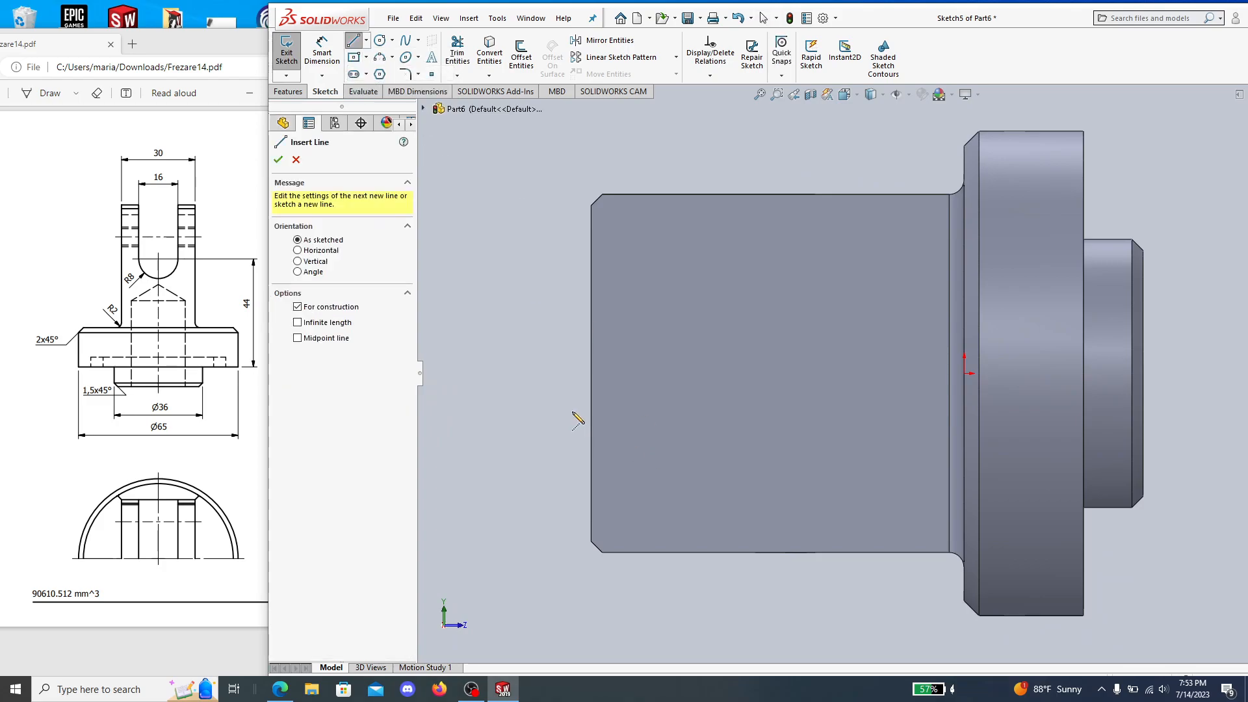
left_click(964, 374)
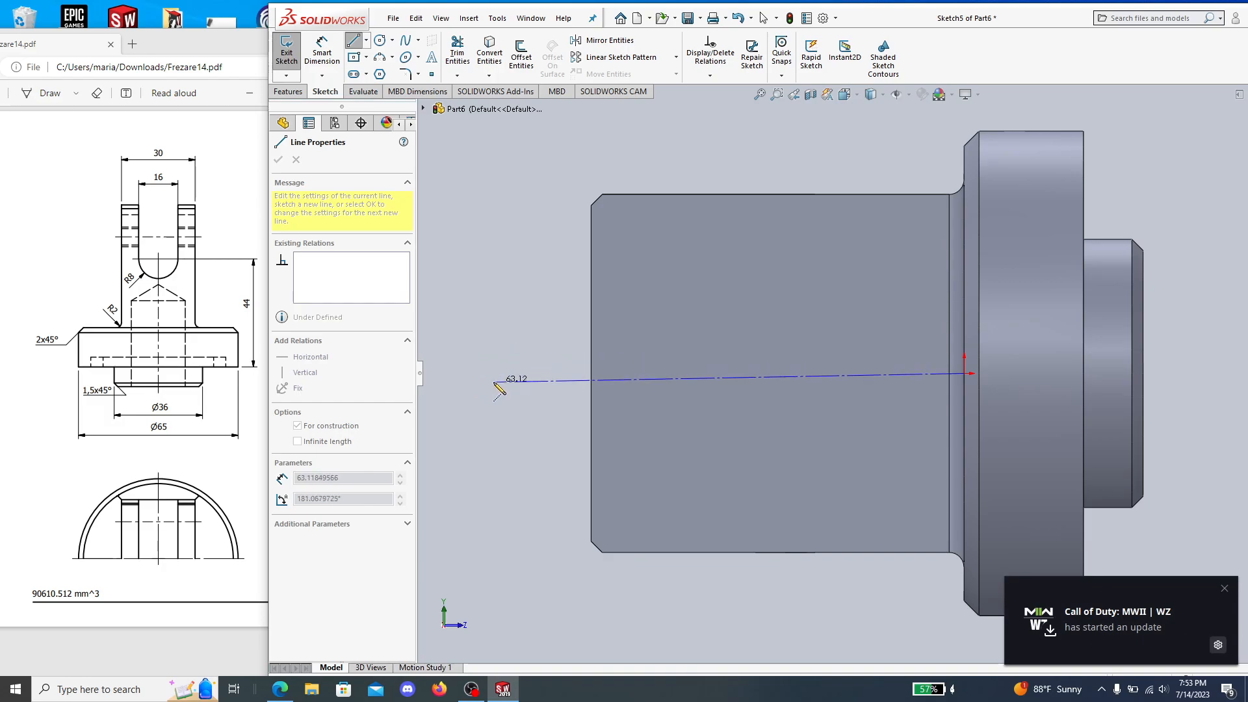
scroll(880, 390, "down", 3)
scroll(872, 391, "up", 6)
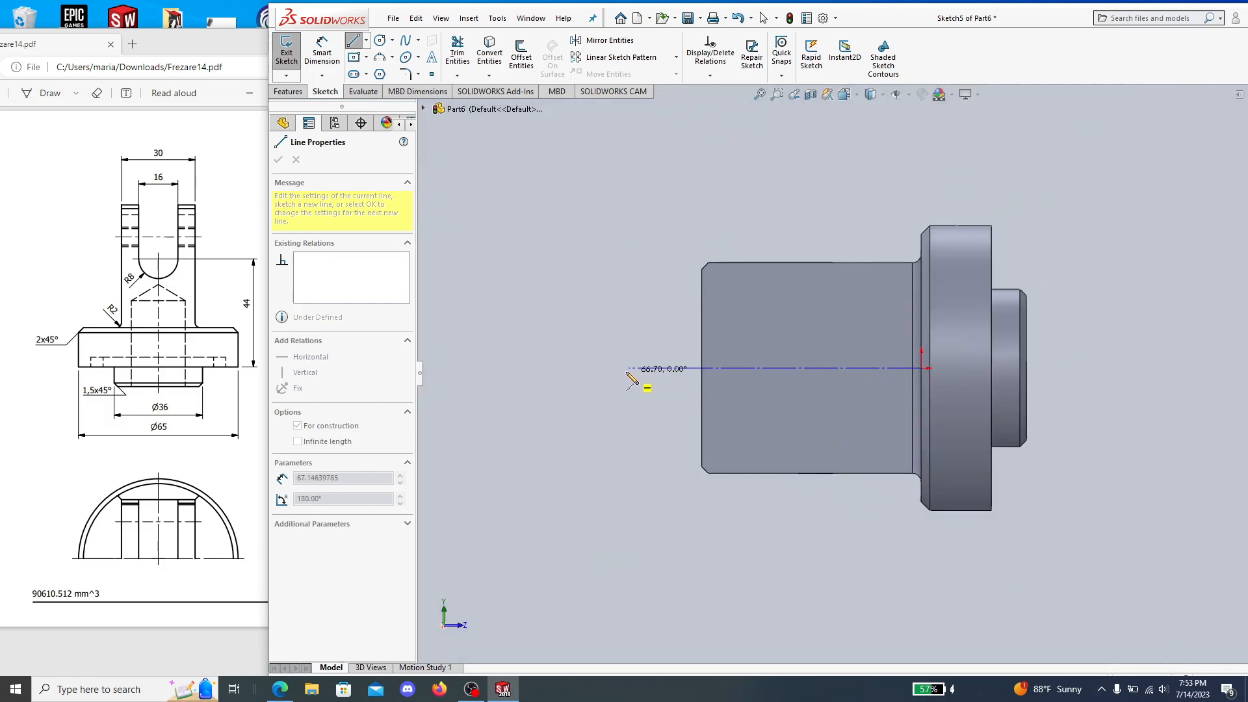
left_click(623, 368)
key("Escape")
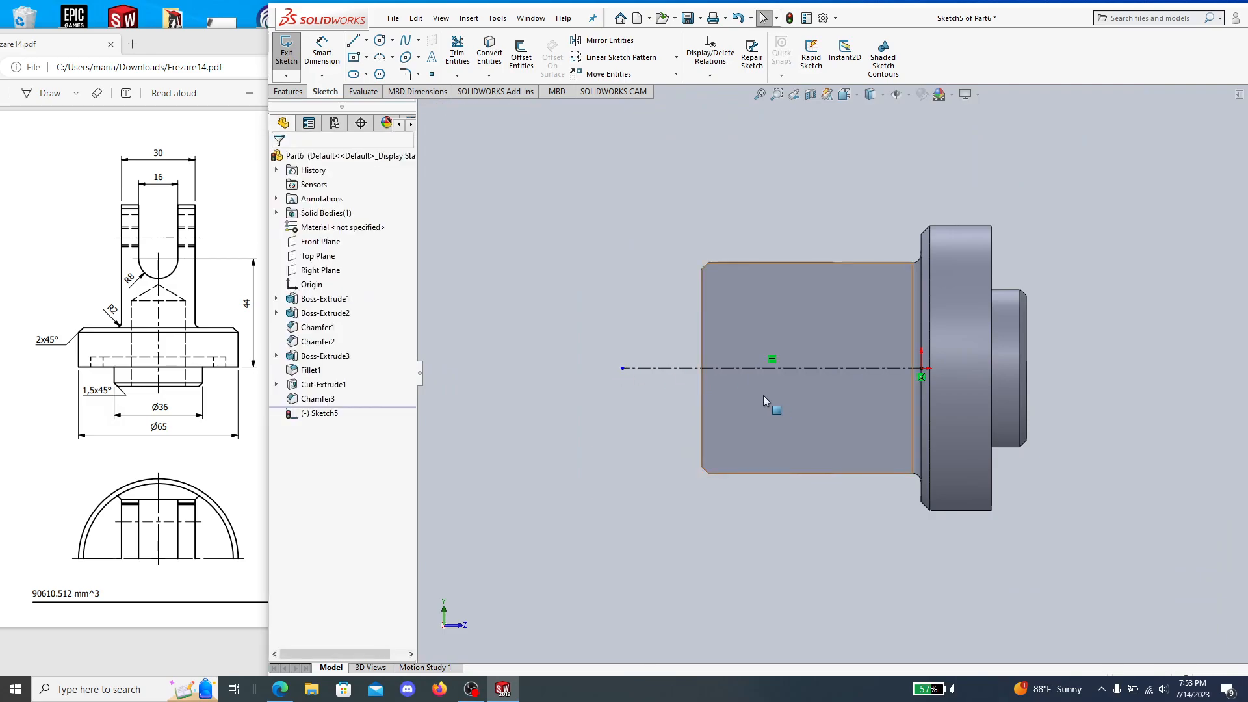
Sketch a vertical line about 33 mm long across the centerline near the block's free end.
scroll(801, 345, "down", 3)
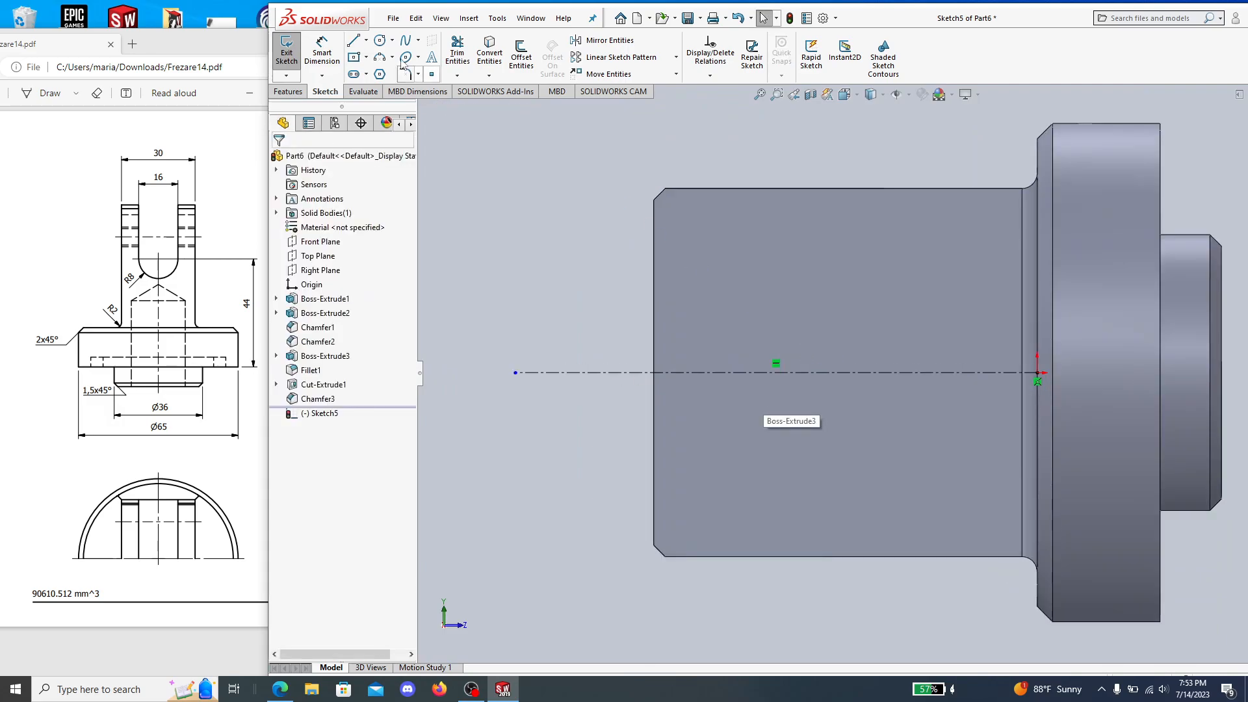
left_click(353, 40)
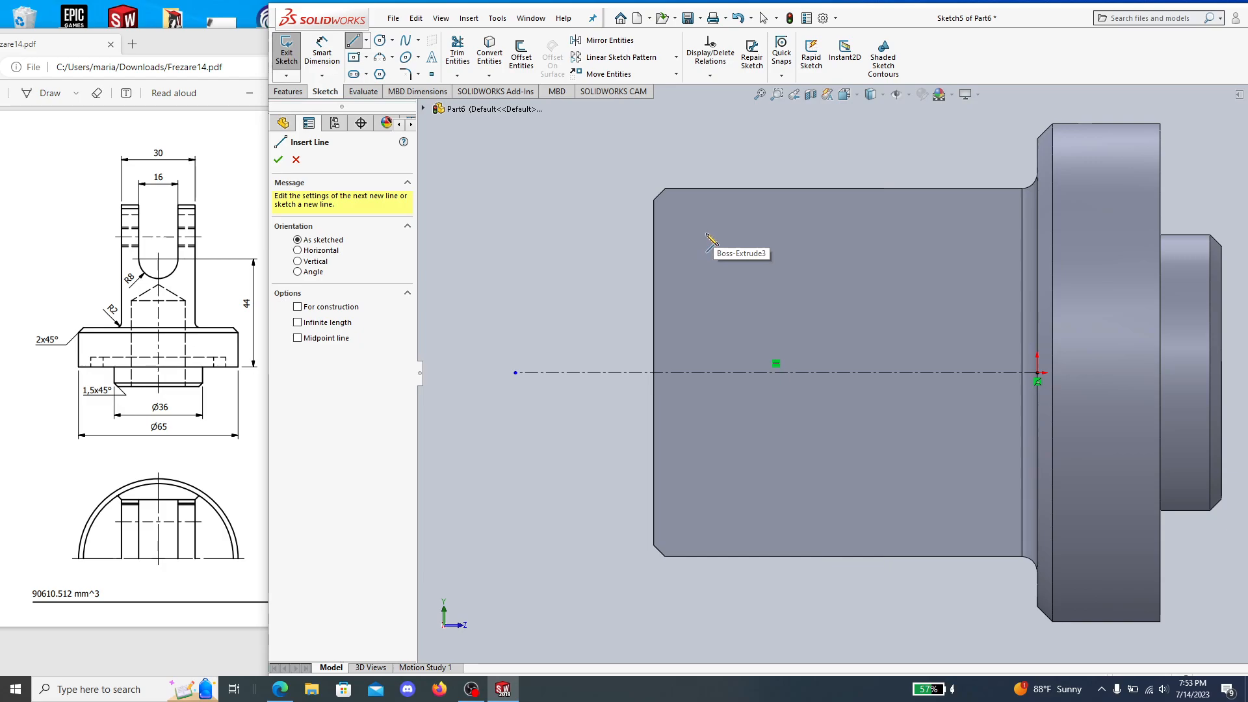
left_click(706, 233)
left_click(707, 488)
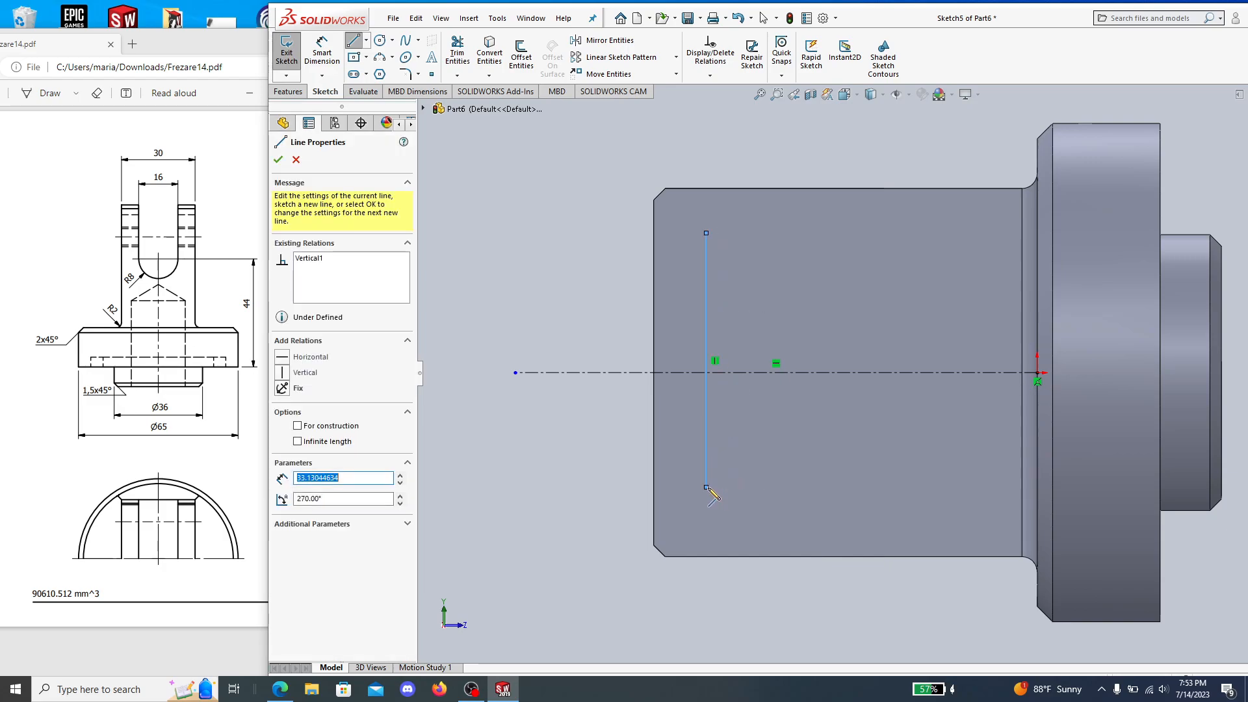
key("Escape")
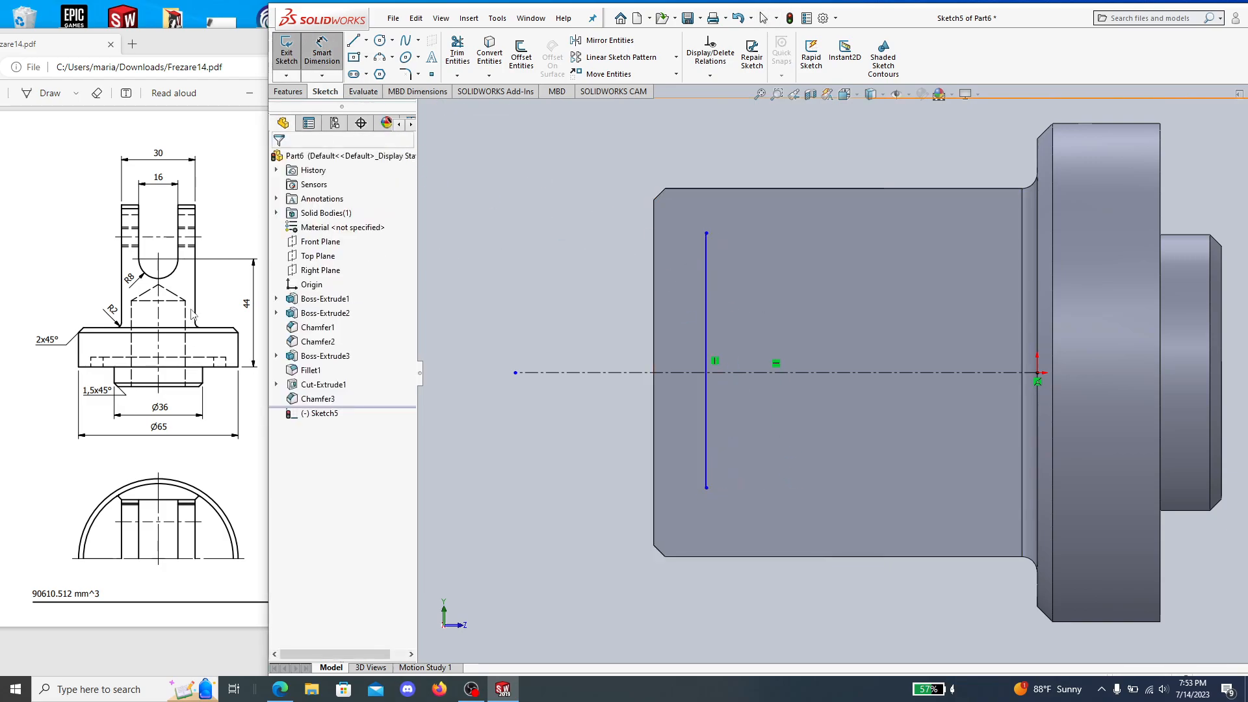
Check the recess width in the reference drawing and dimension the line's upper endpoint 15 mm from the centerline.
key("alt+Tab")
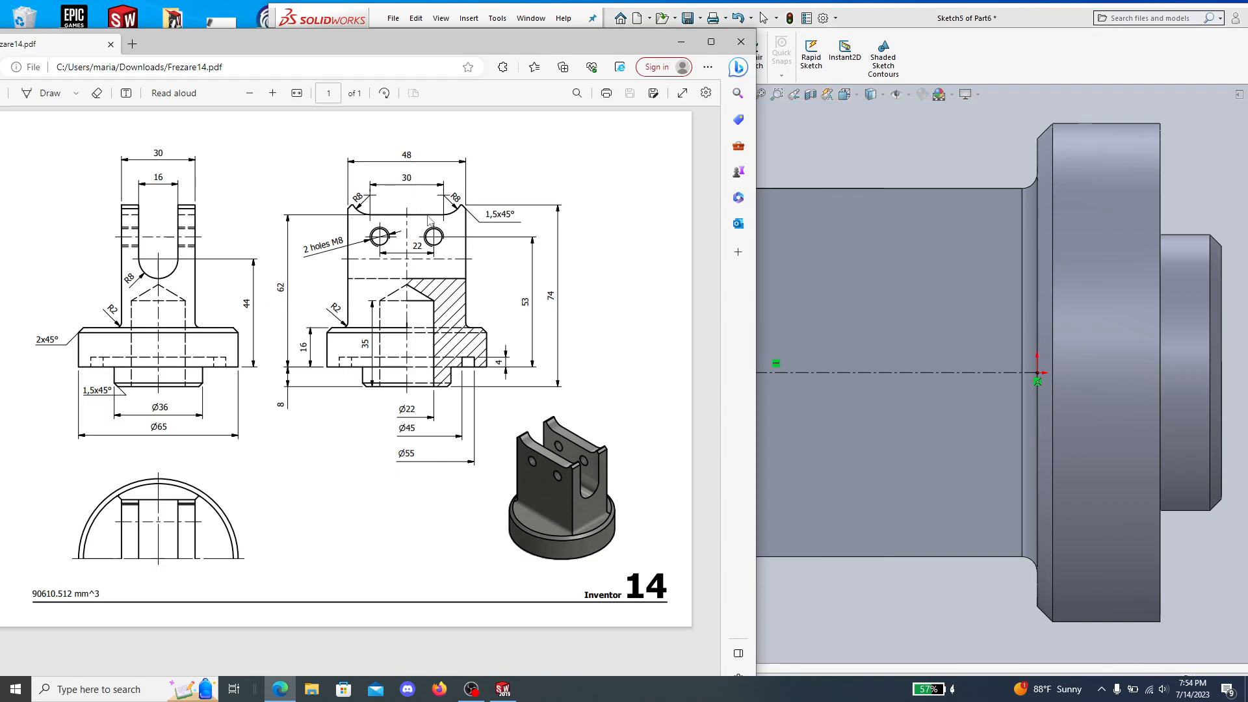
left_click(832, 145)
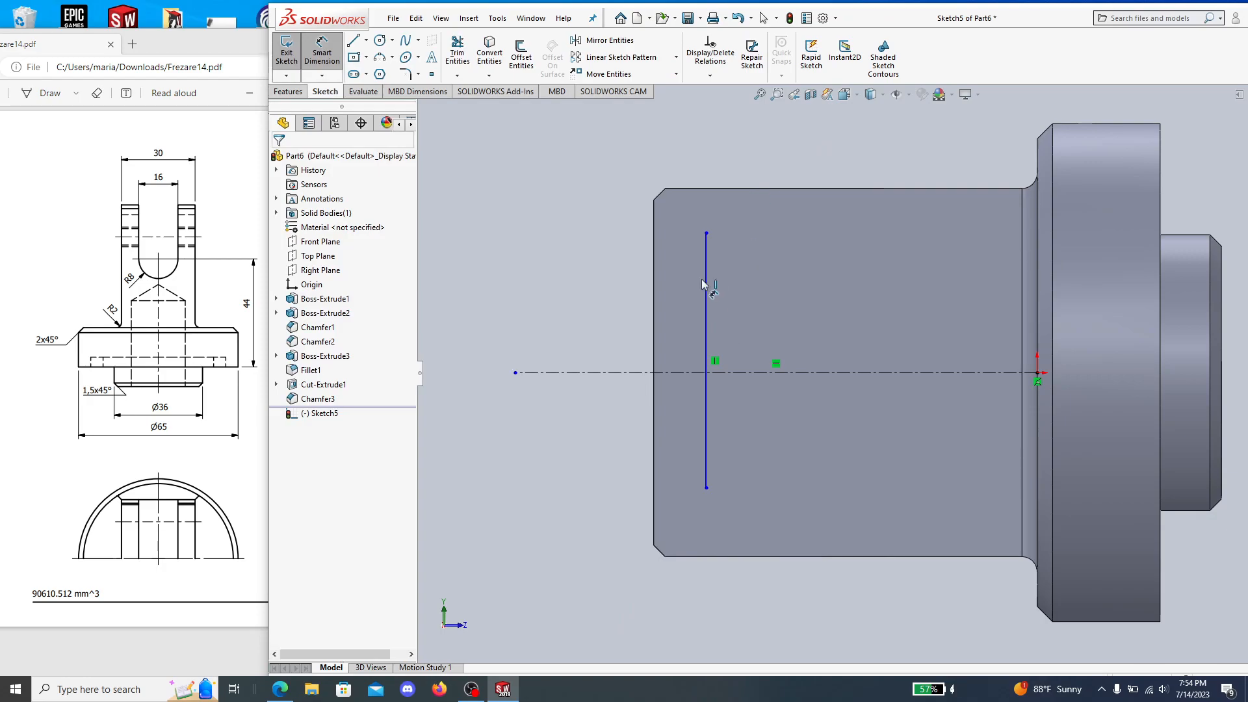
left_click(707, 232)
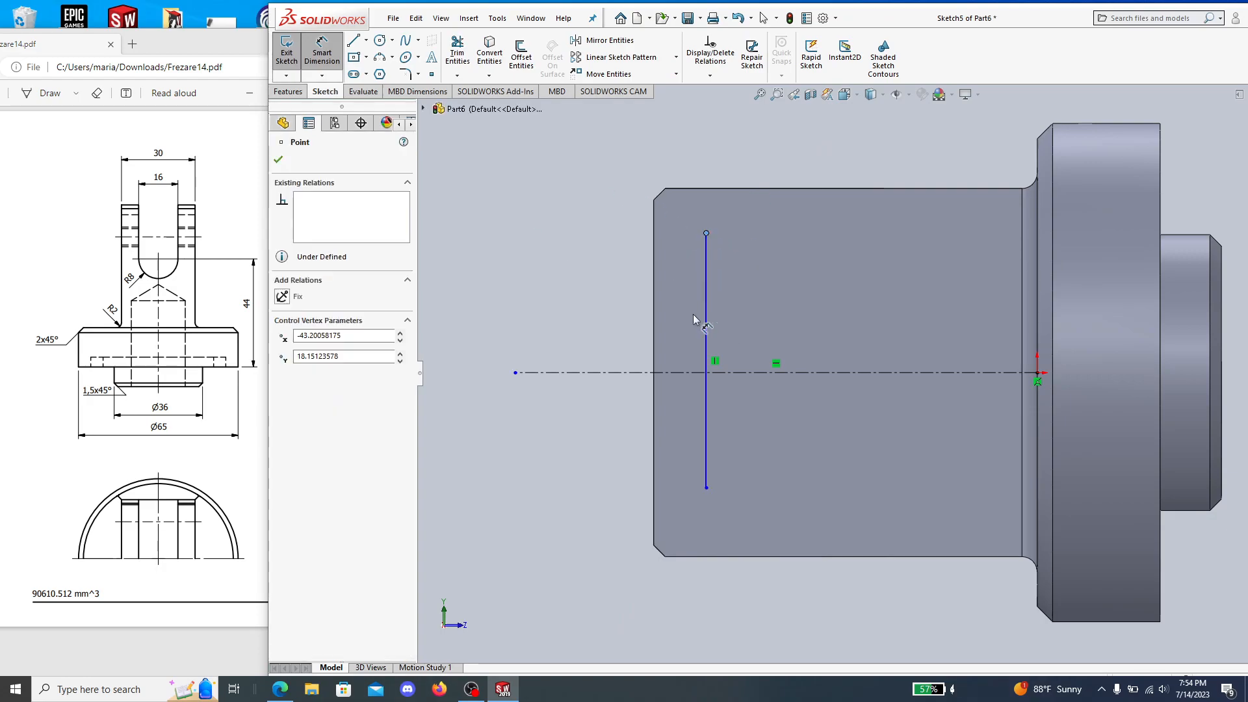
left_click(691, 373)
left_click(823, 299)
type("15")
left_click(770, 287)
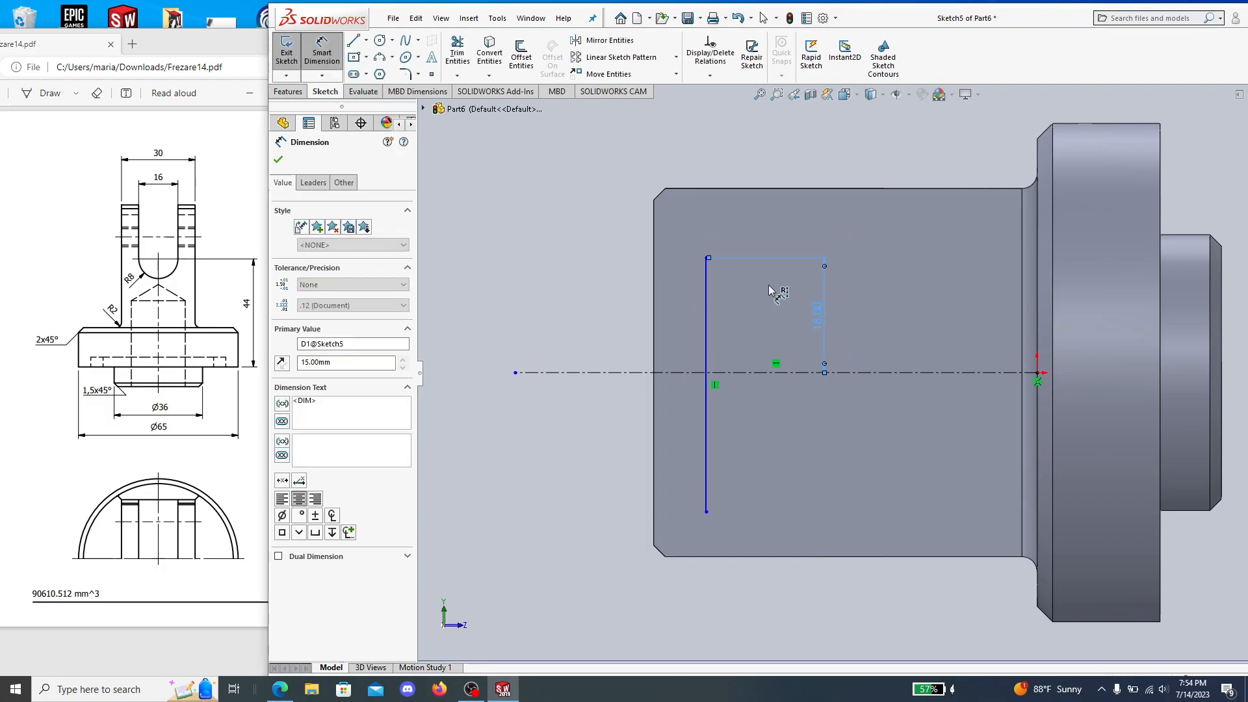
Dimension the line's lower endpoint 15 mm from the centerline.
left_click(731, 373)
left_click(707, 512)
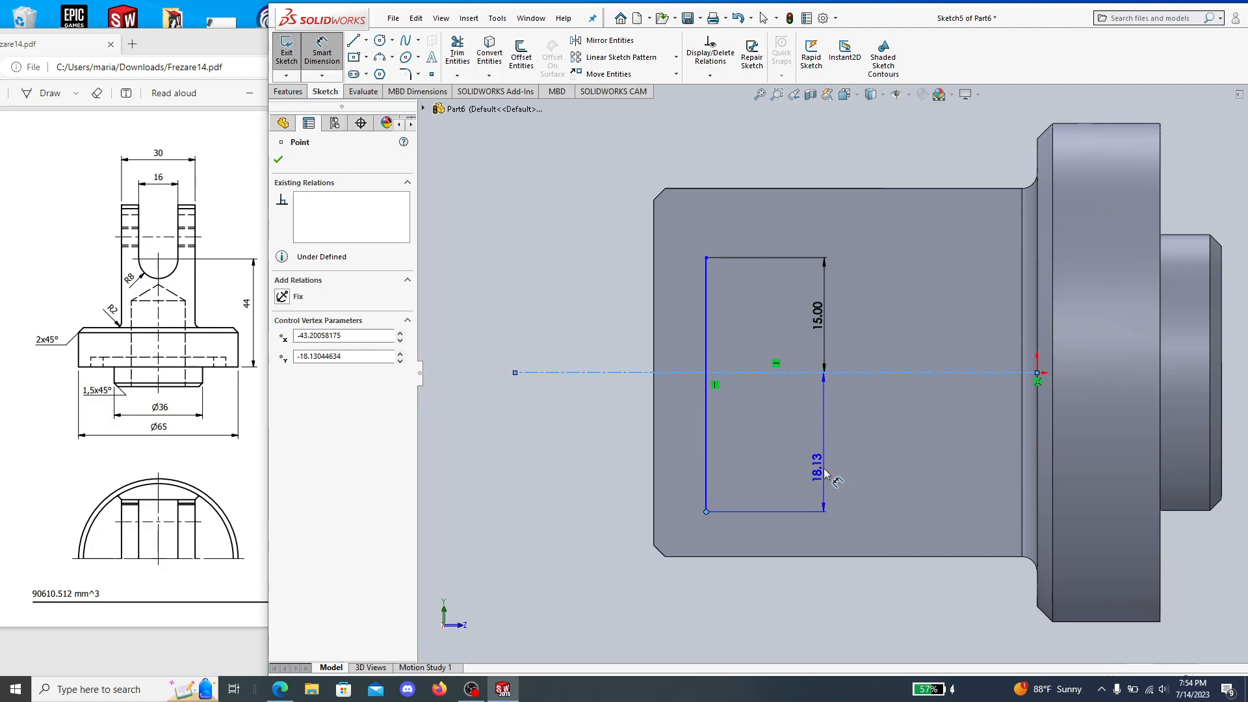
left_click(823, 473)
type("15")
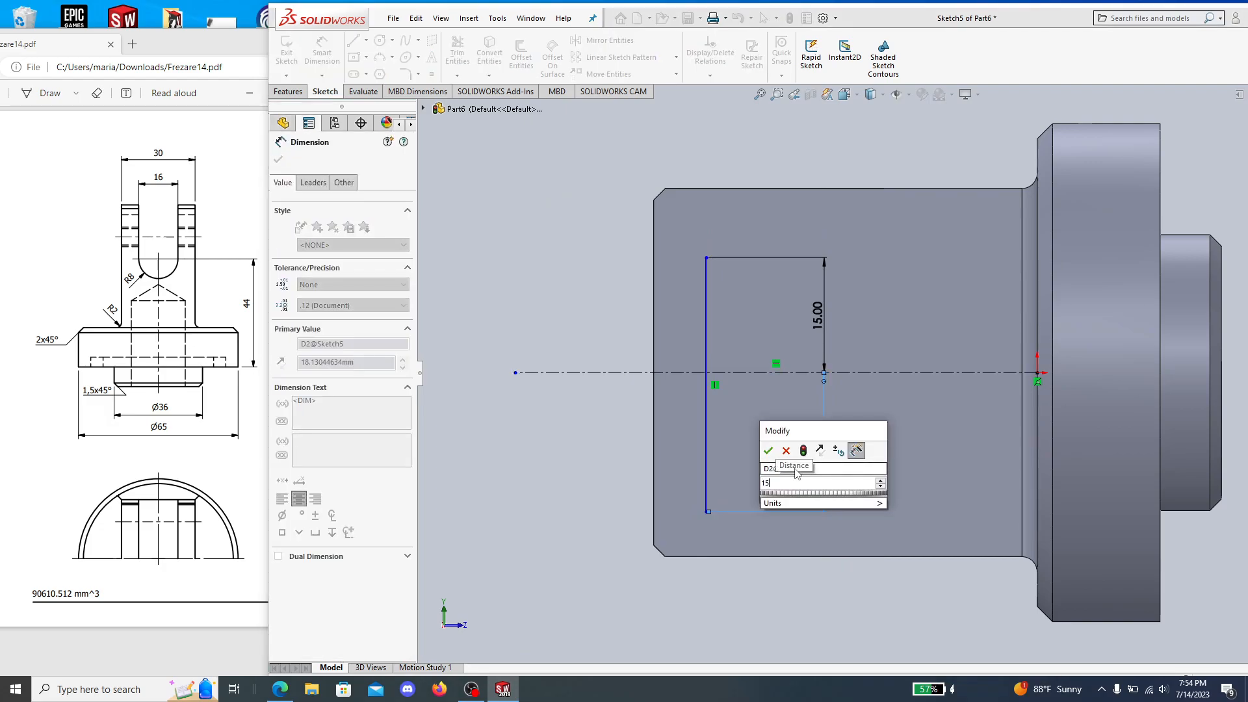
key("Return")
left_click(788, 629)
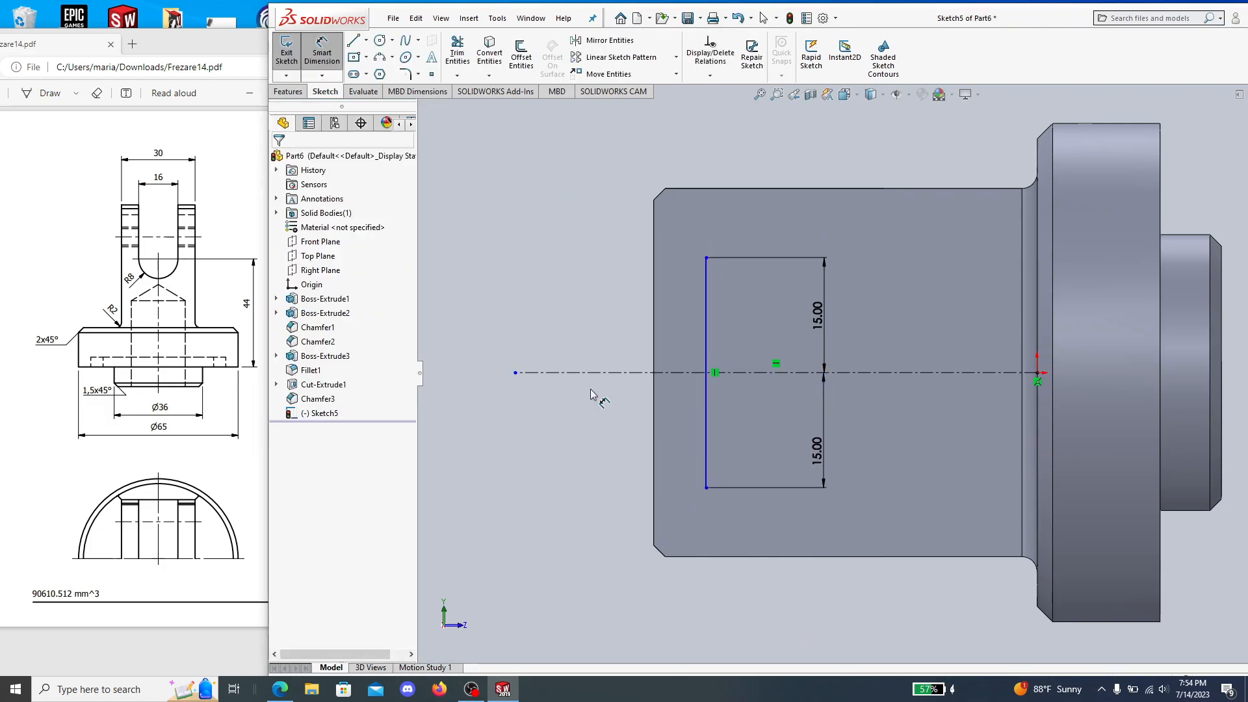
Draw a 3 Point Arc of about 9.6 mm radius from the line's upper end to the block's upper chamfer corner.
left_click(392, 58)
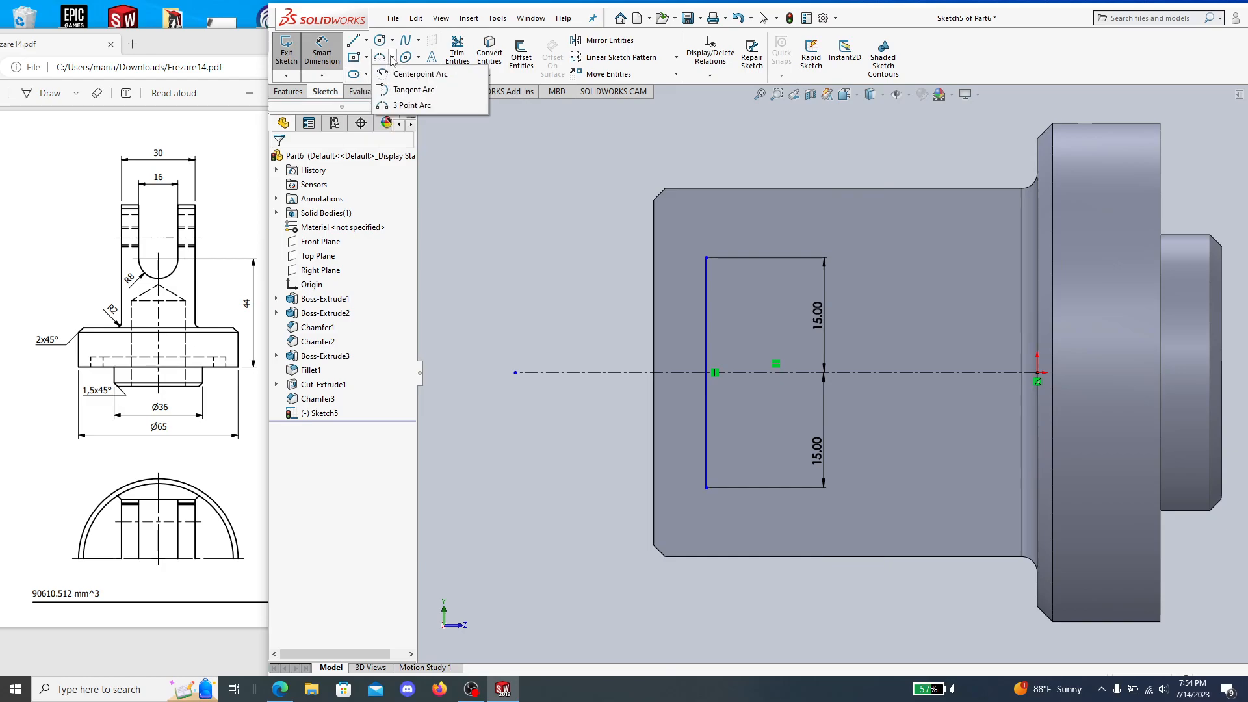
left_click(412, 105)
left_click(707, 258)
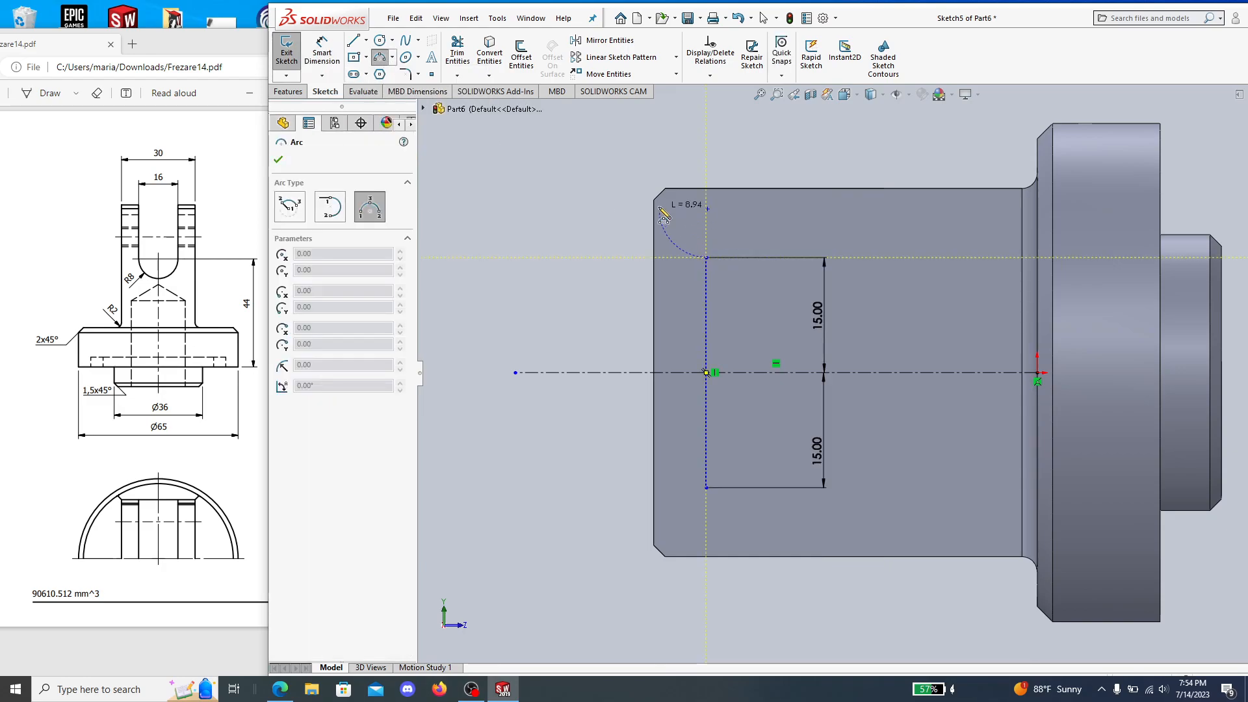
left_click(654, 202)
left_click(688, 223)
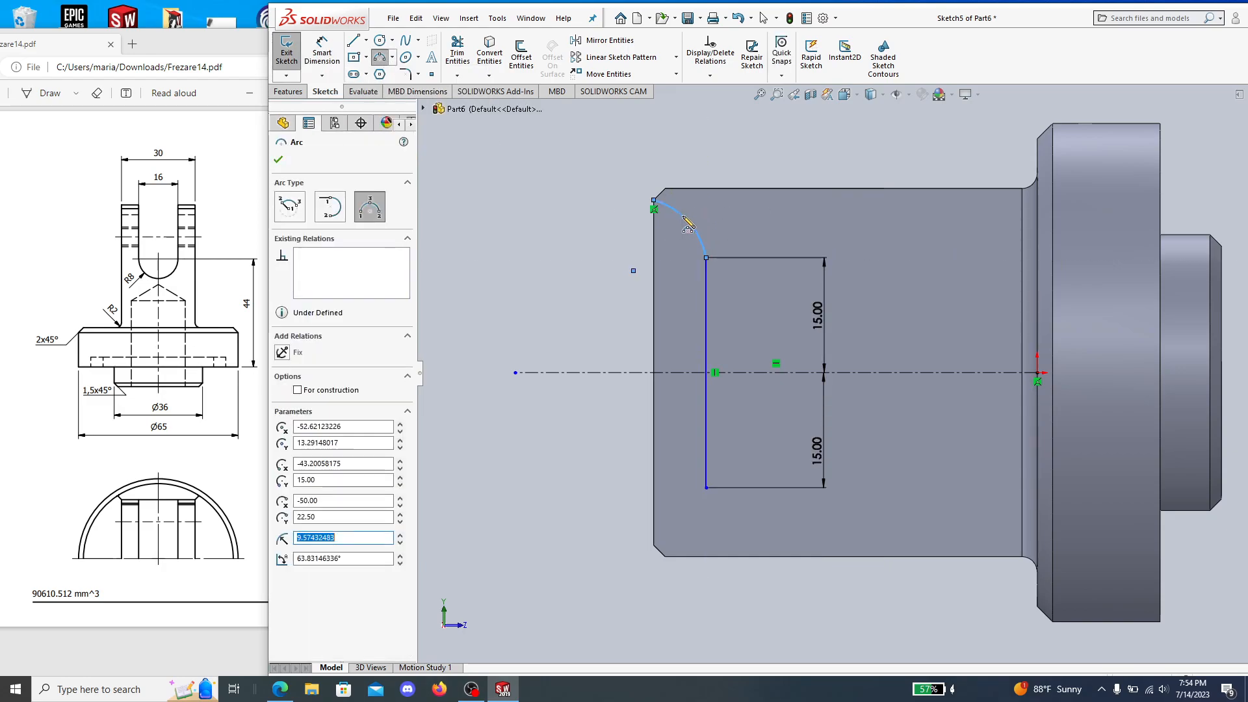
key("Escape")
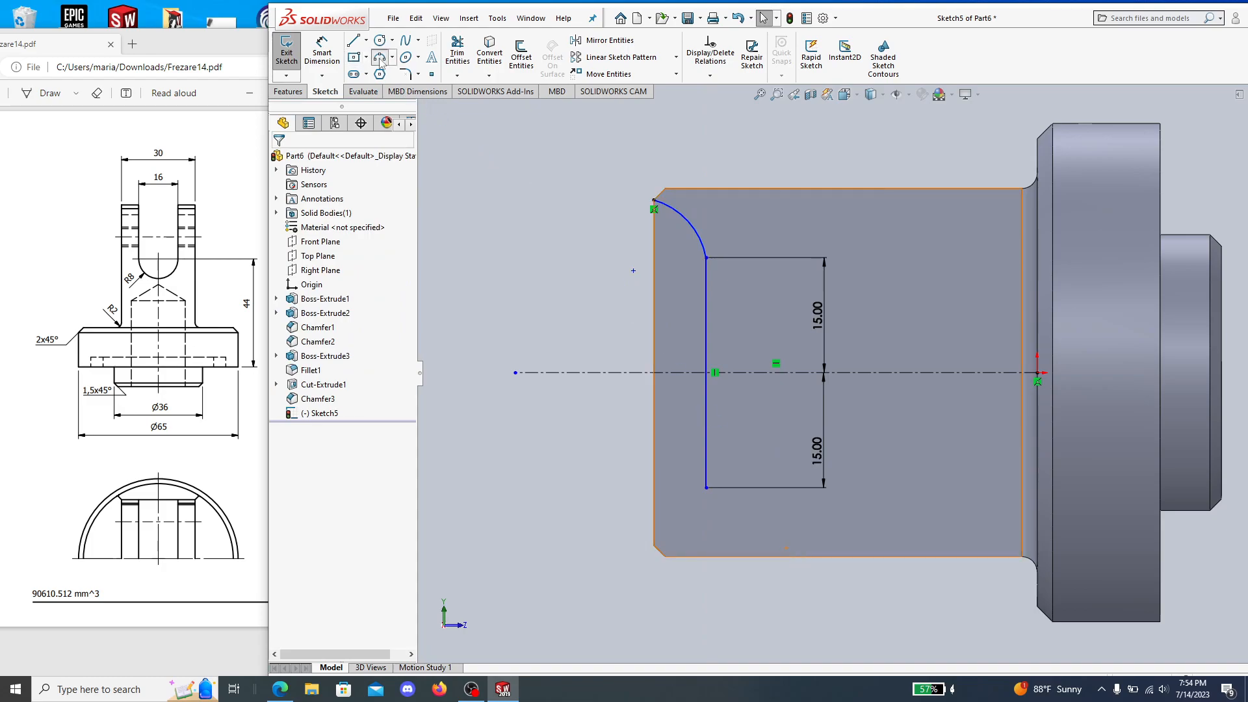
Draw a matching 3 Point Arc of about 7.2 mm radius from the line's lower end to the block's lower chamfer corner.
left_click(381, 59)
left_click(706, 487)
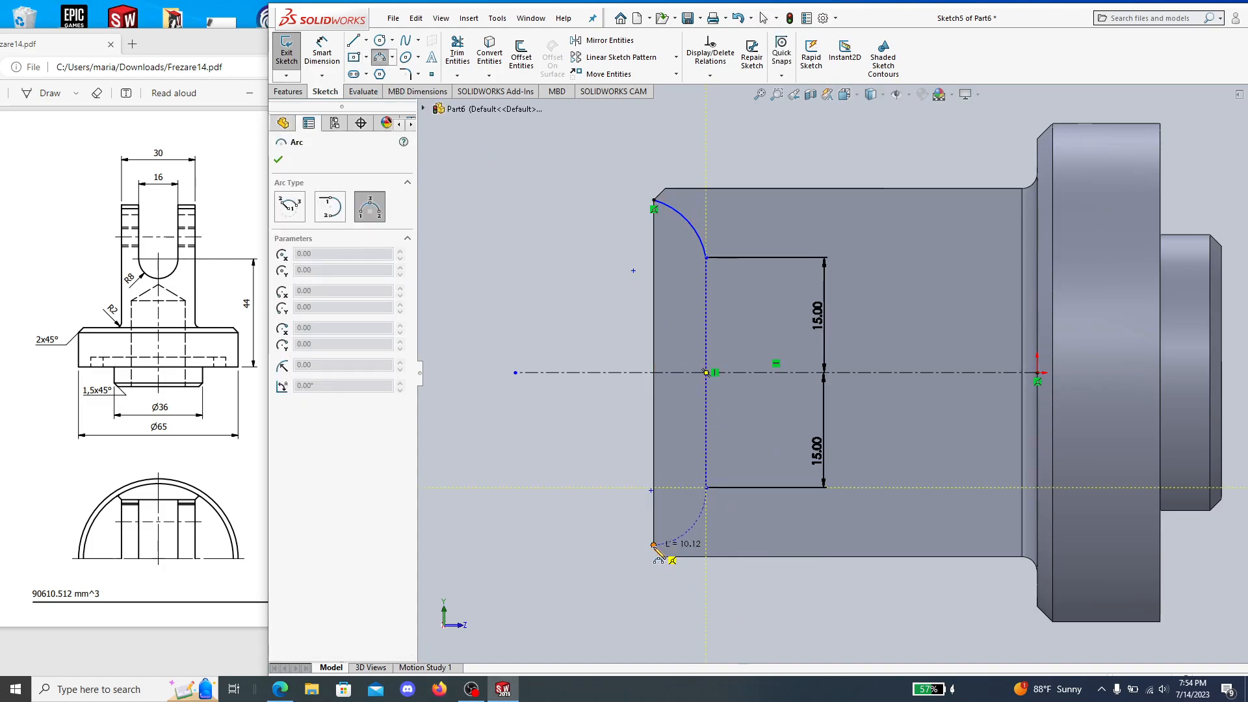
left_click(654, 546)
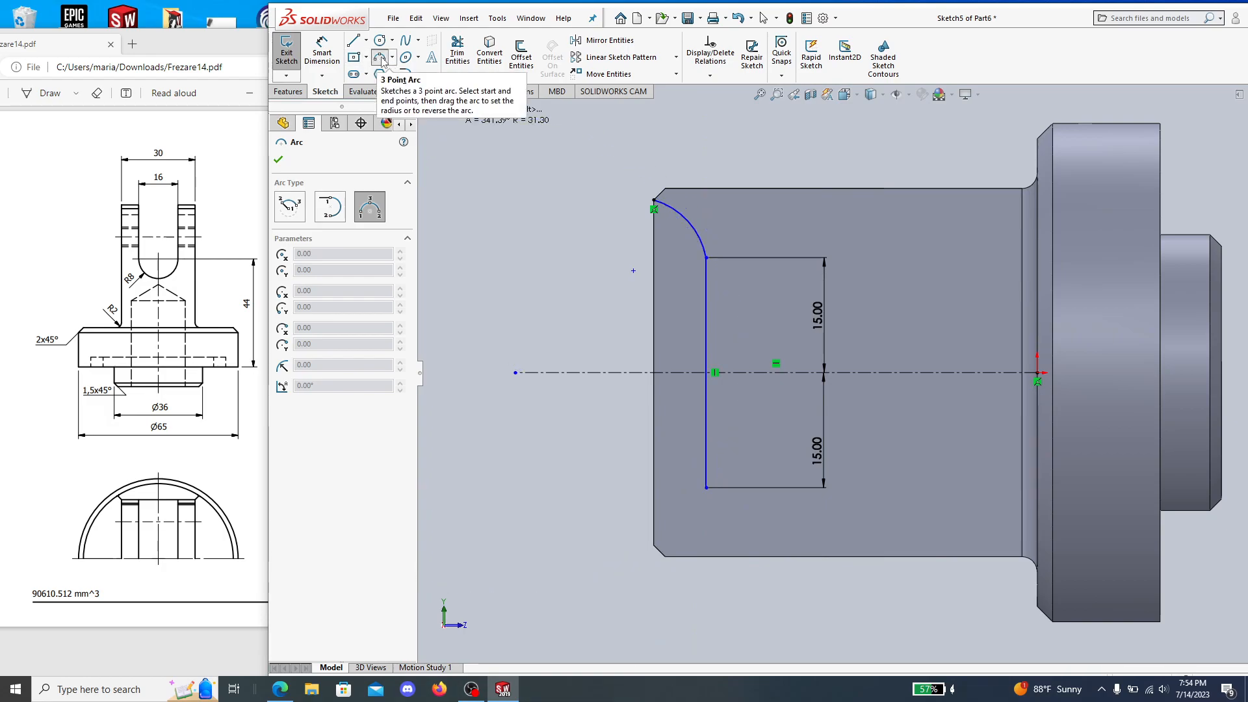
left_click(660, 552)
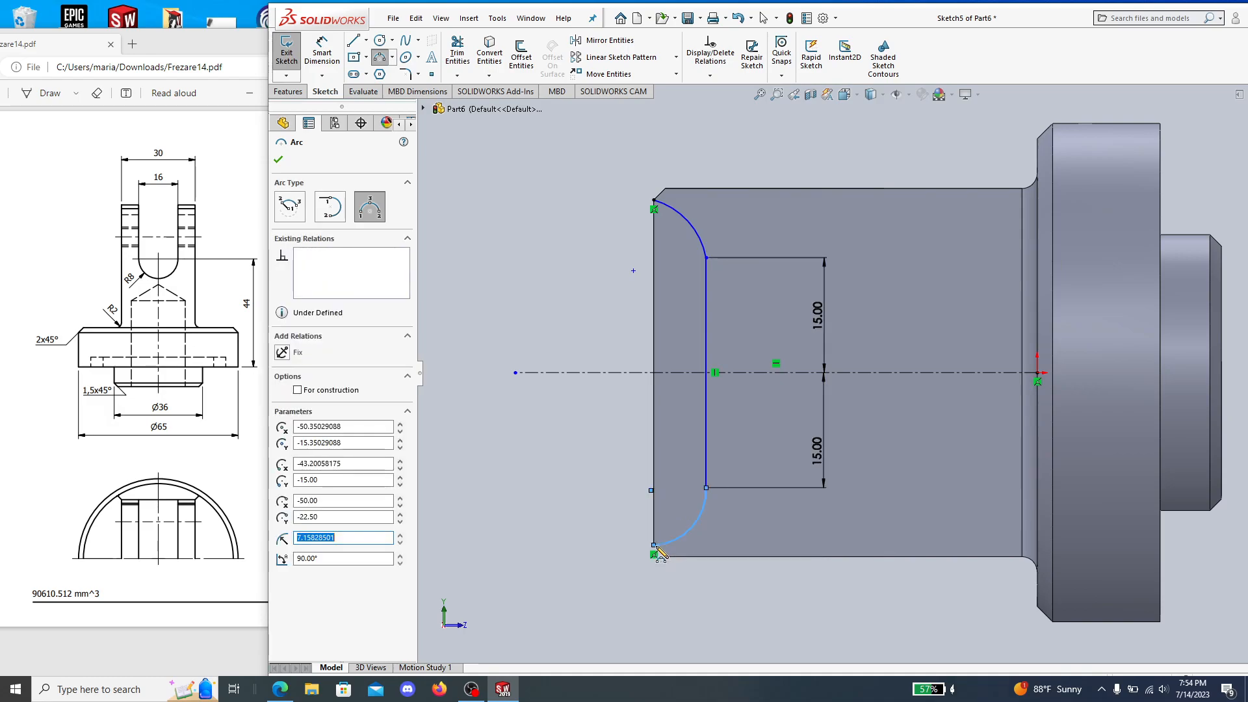
key("Escape")
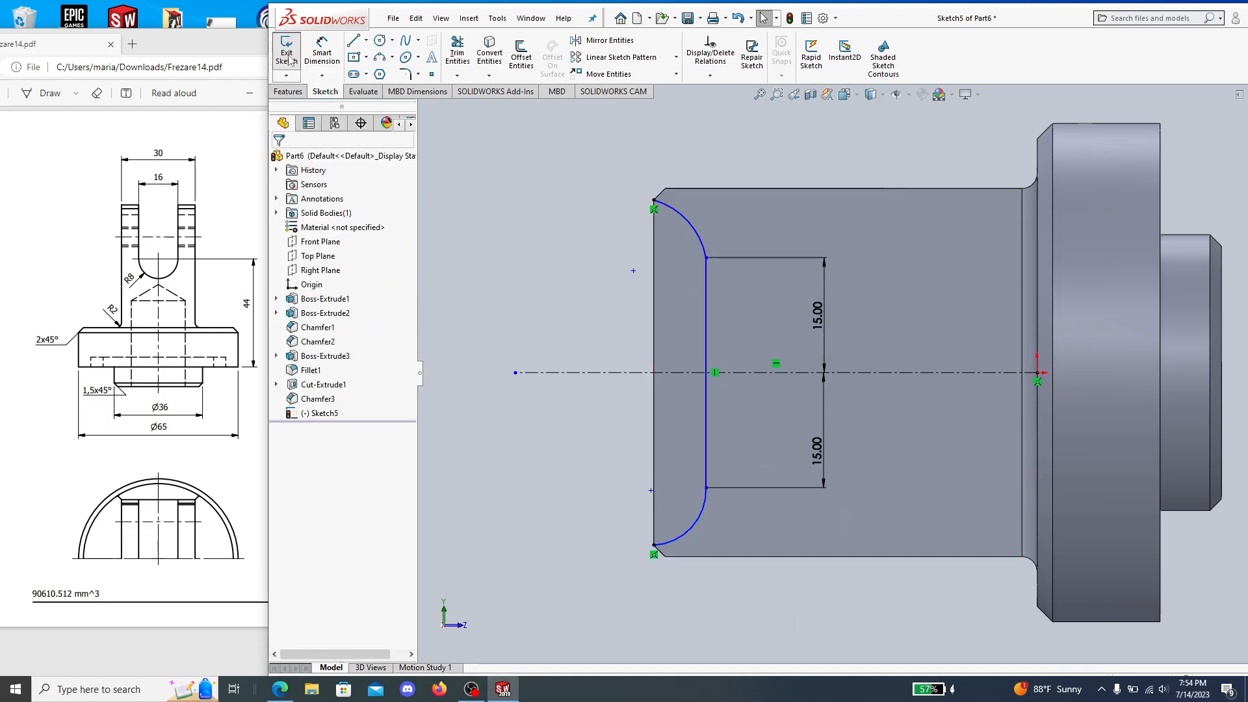
Dimension the upper arc's radius as 8 mm.
left_click(322, 52)
left_click(697, 236)
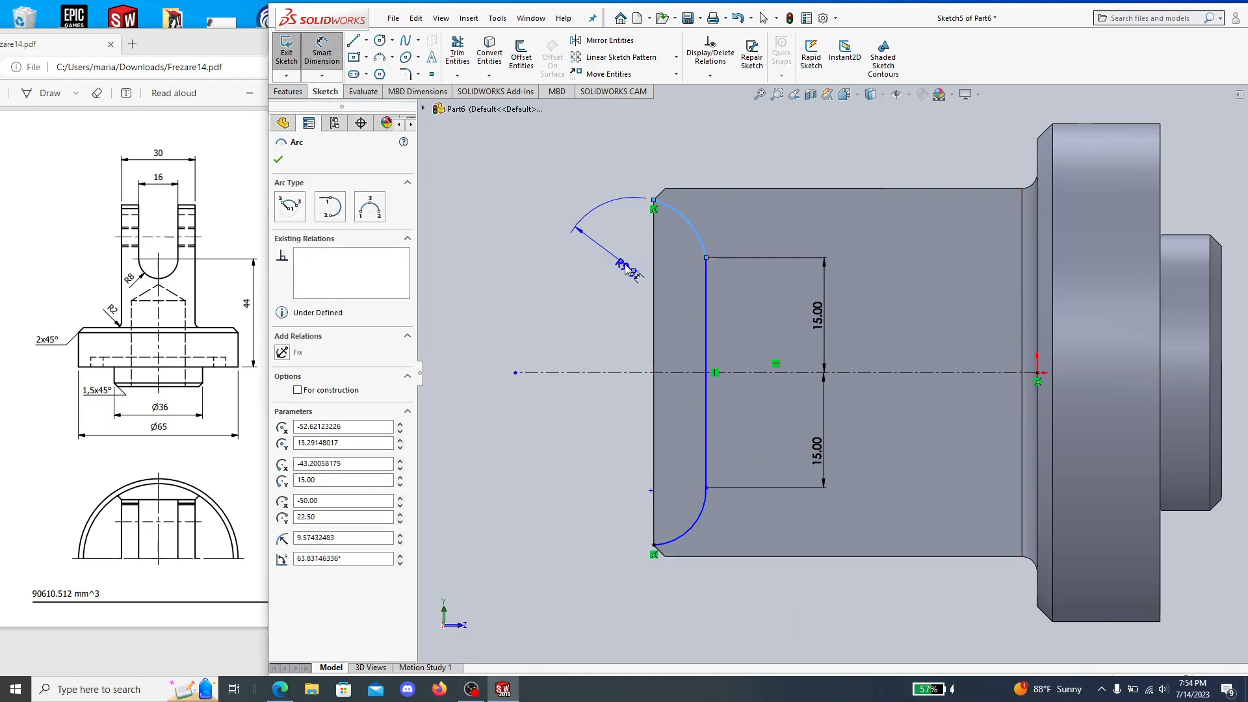
left_click(680, 232)
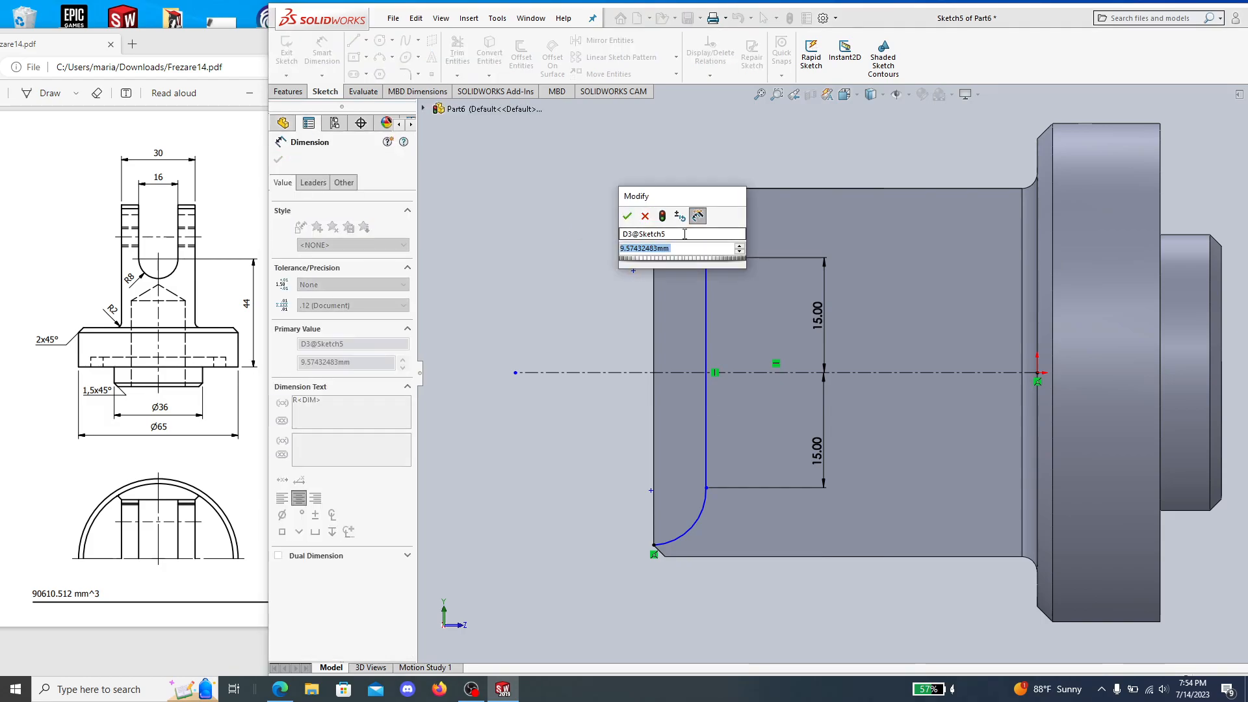
type("8")
key("Return")
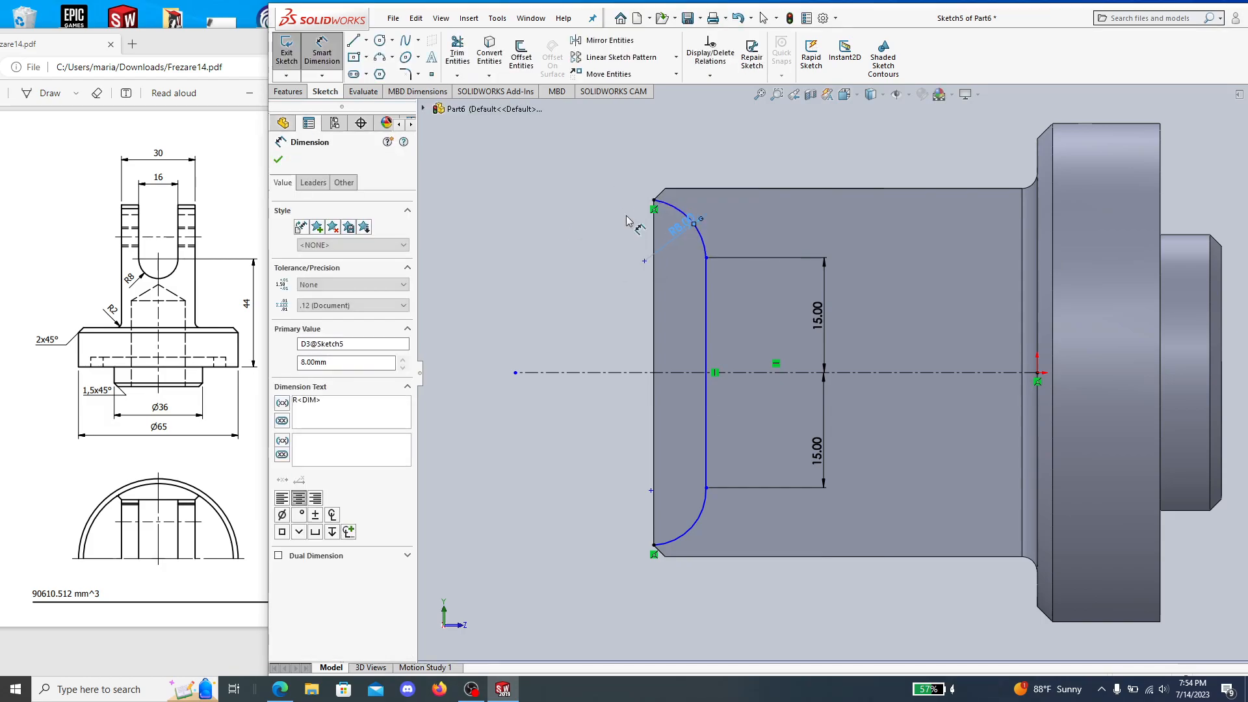
left_click(859, 579)
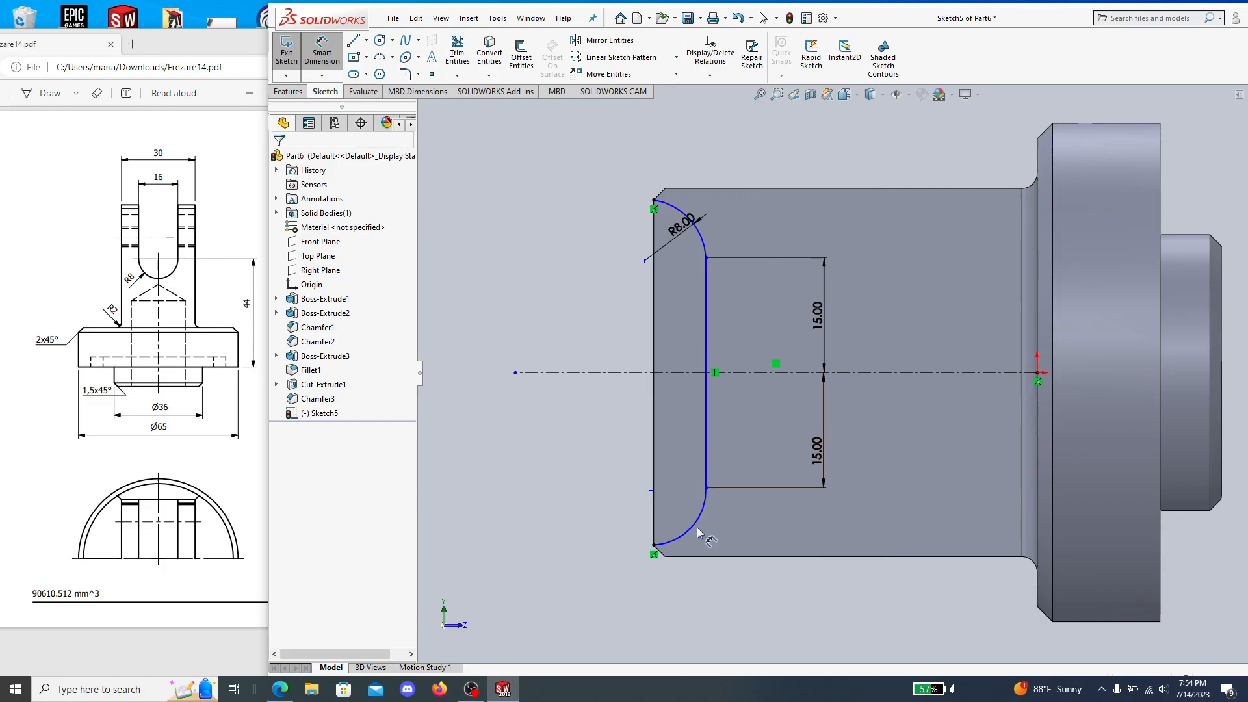
Dimension the lower arc's radius as 8 mm.
left_click(698, 520)
left_click(478, 435)
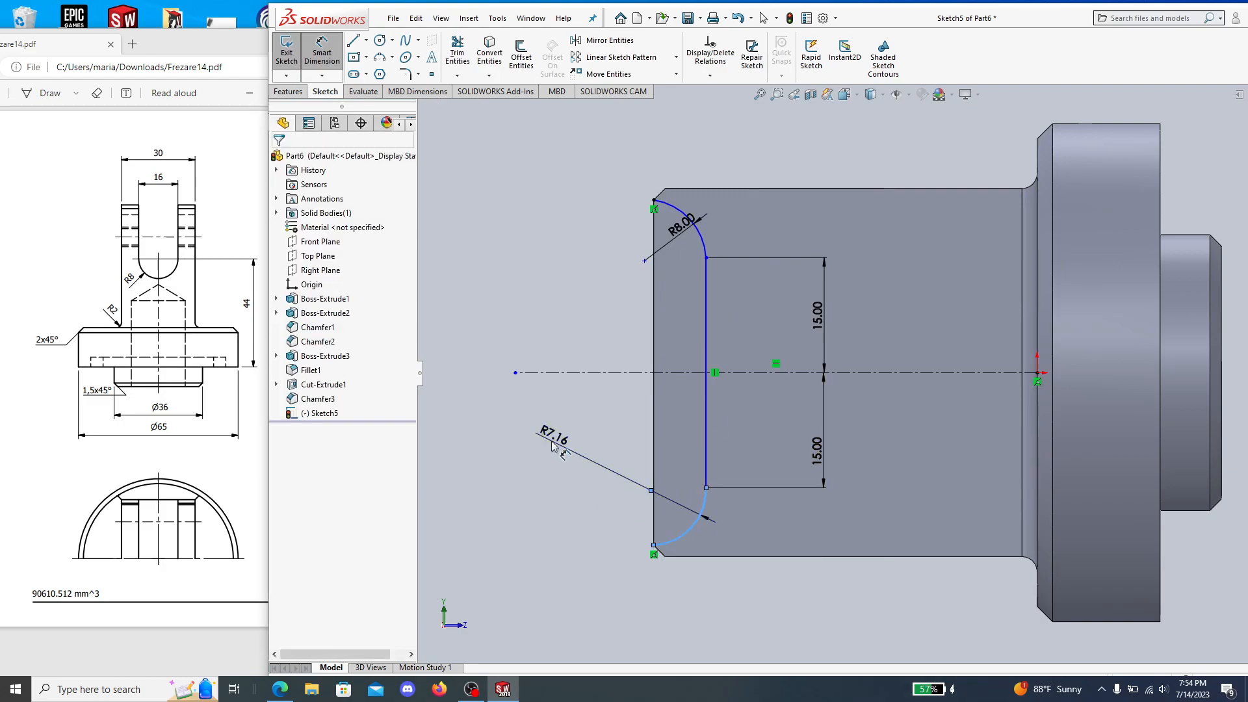
type("8")
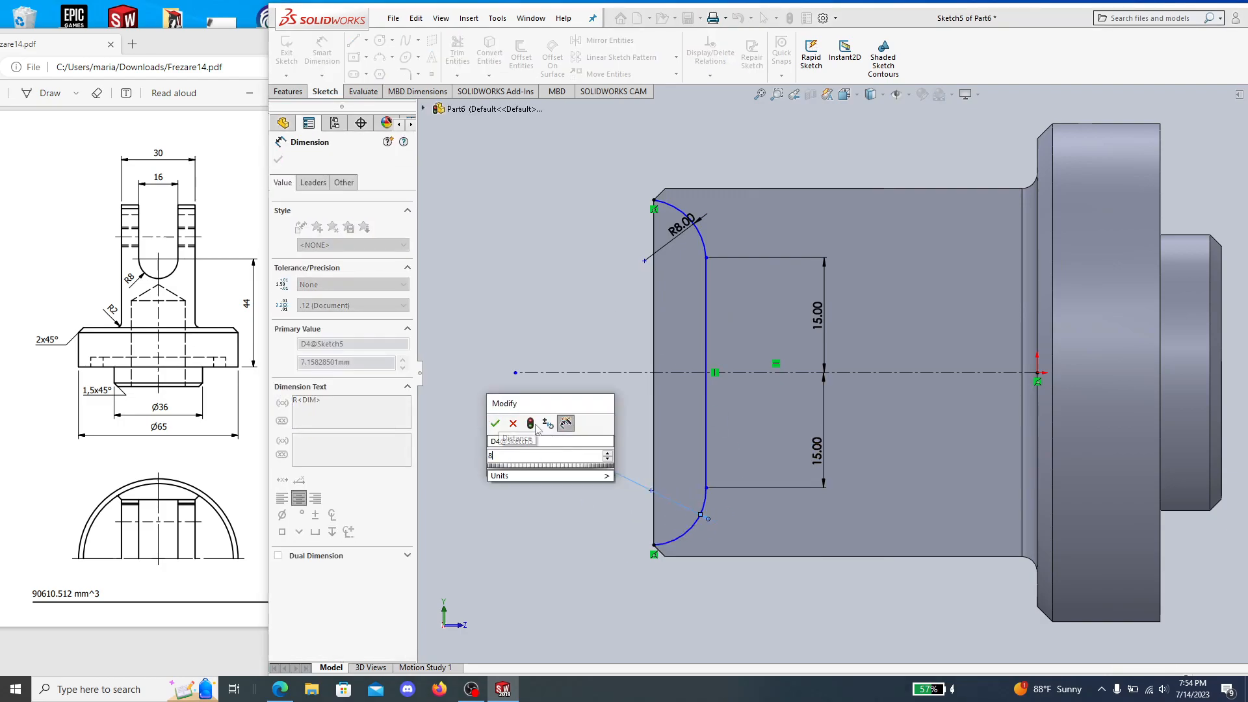
left_click(495, 424)
left_click(755, 624)
Consult the drawing's height dimensions and dimension the recess's straight line 62 mm from the underside of the large base disc.
left_click(191, 377)
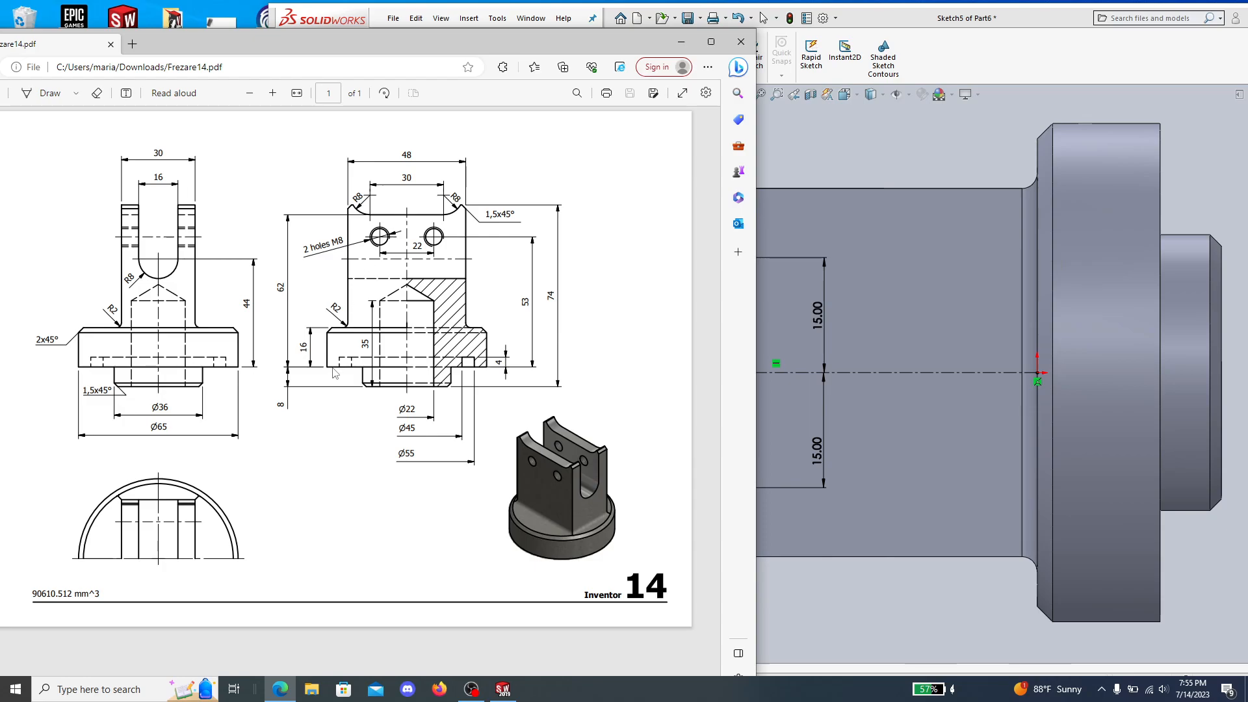
left_click(825, 611)
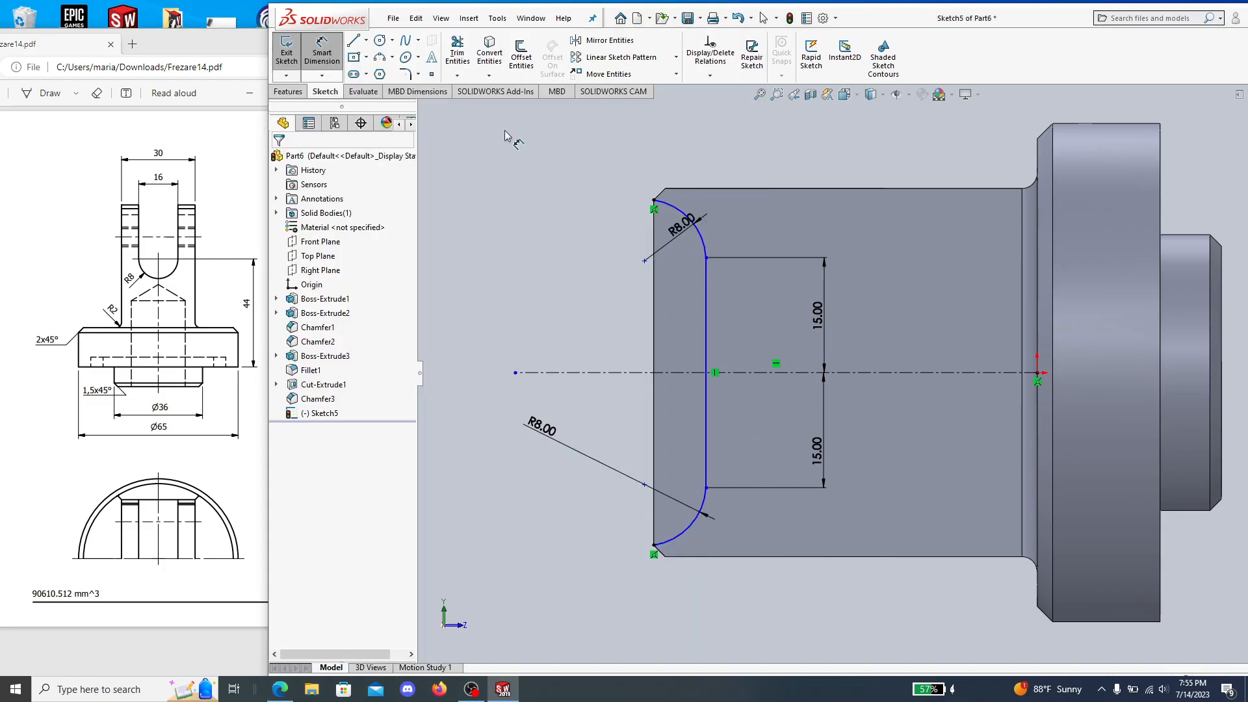
left_click(706, 346)
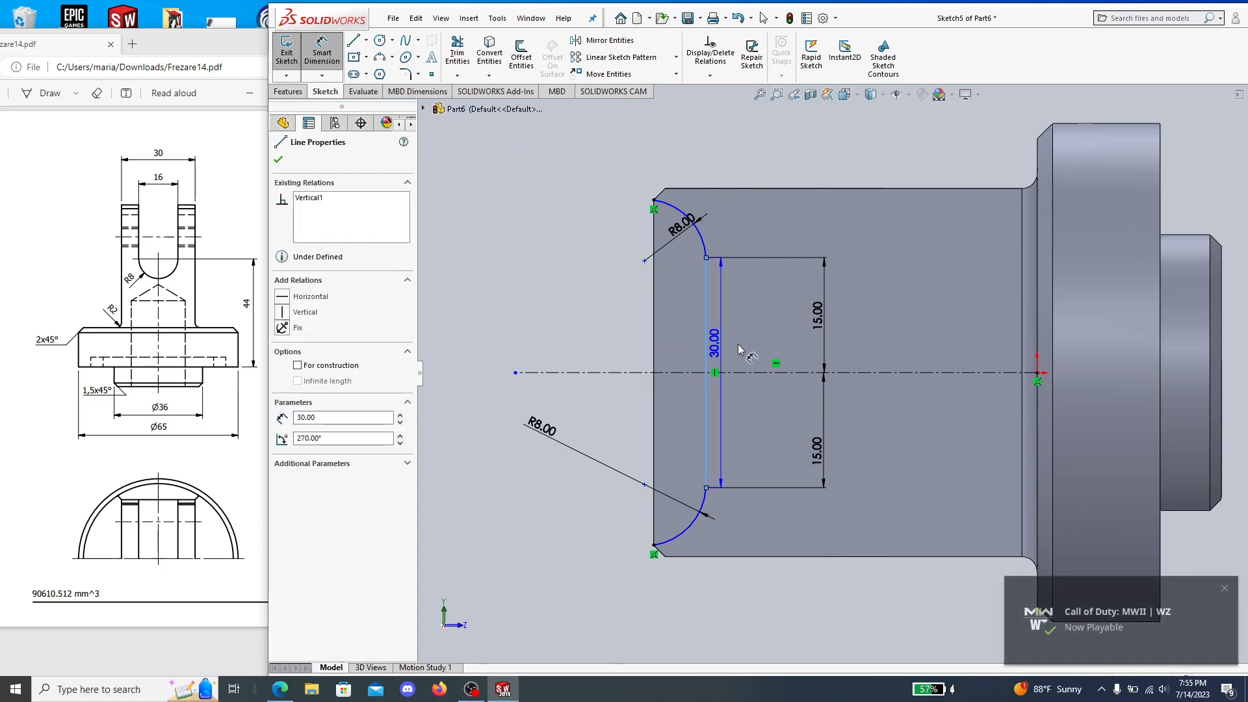
left_click(1160, 403)
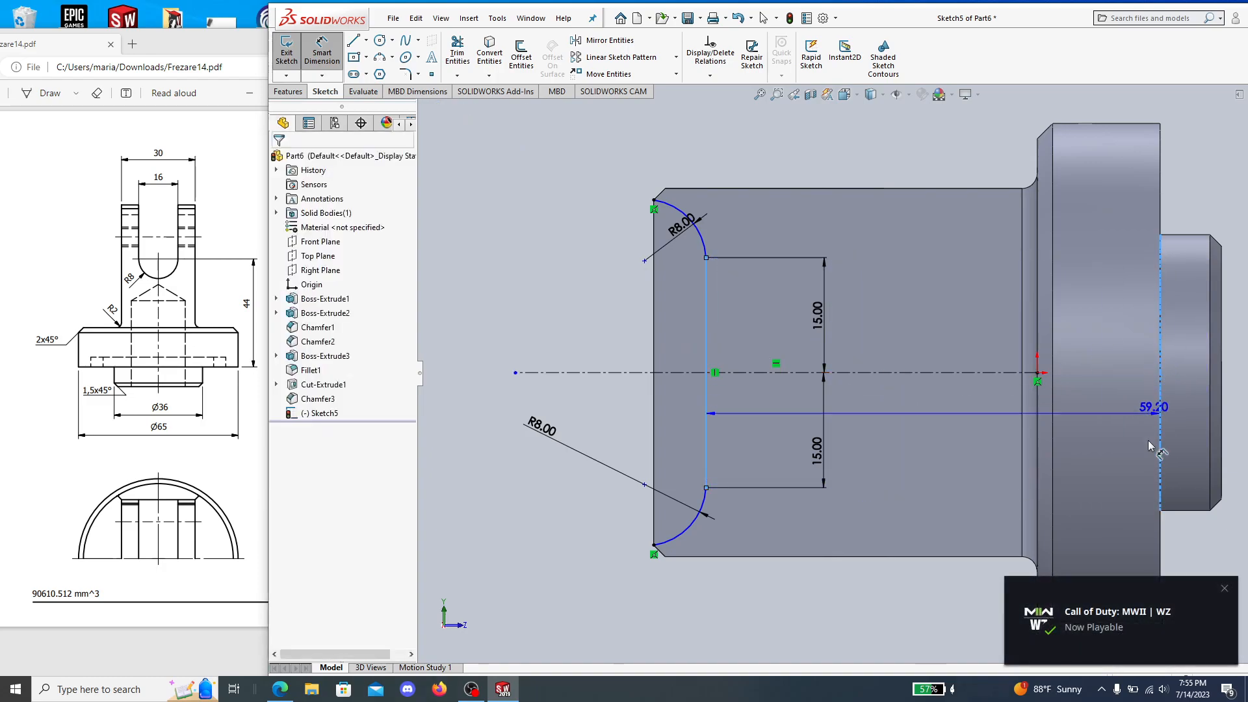
left_click(918, 634)
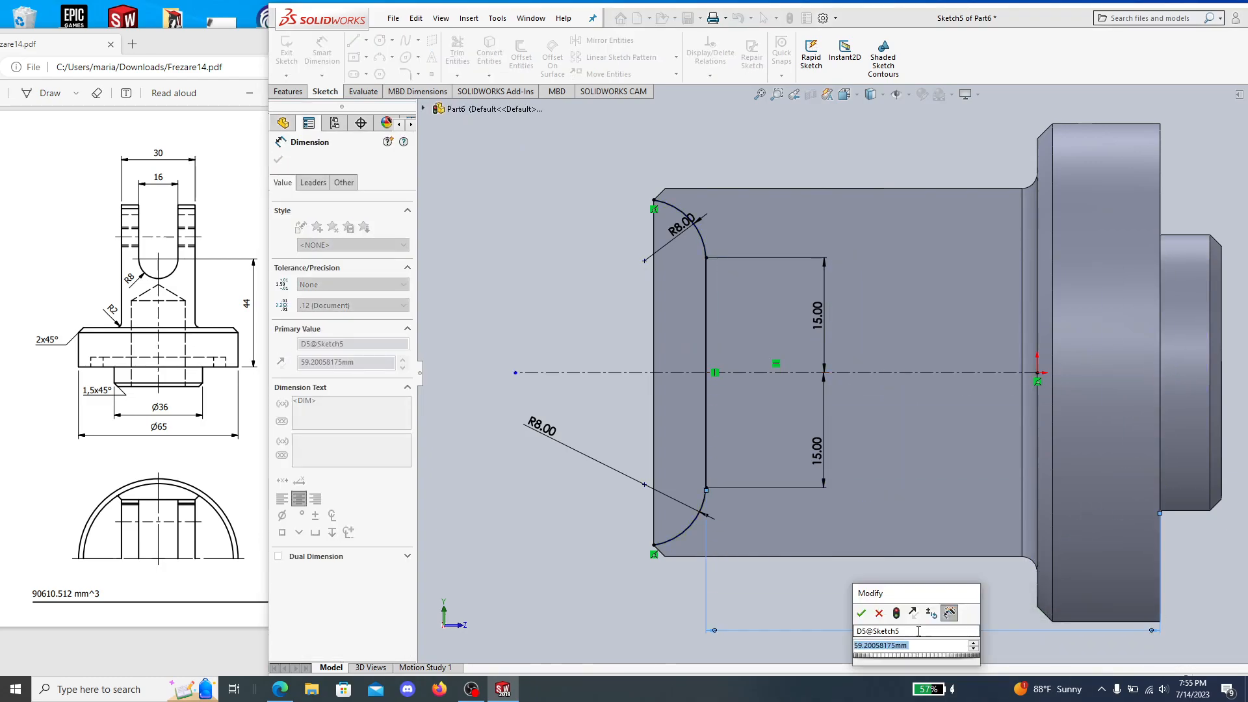
type("62")
left_click(863, 613)
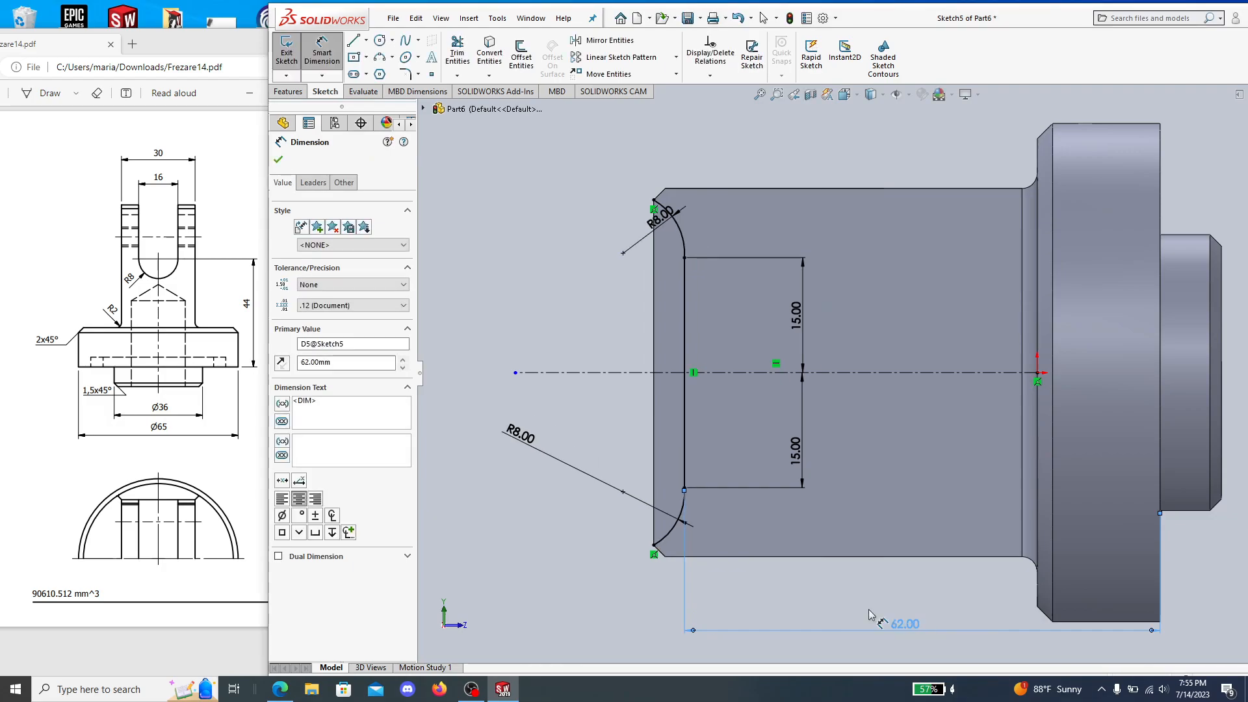
left_click(574, 587)
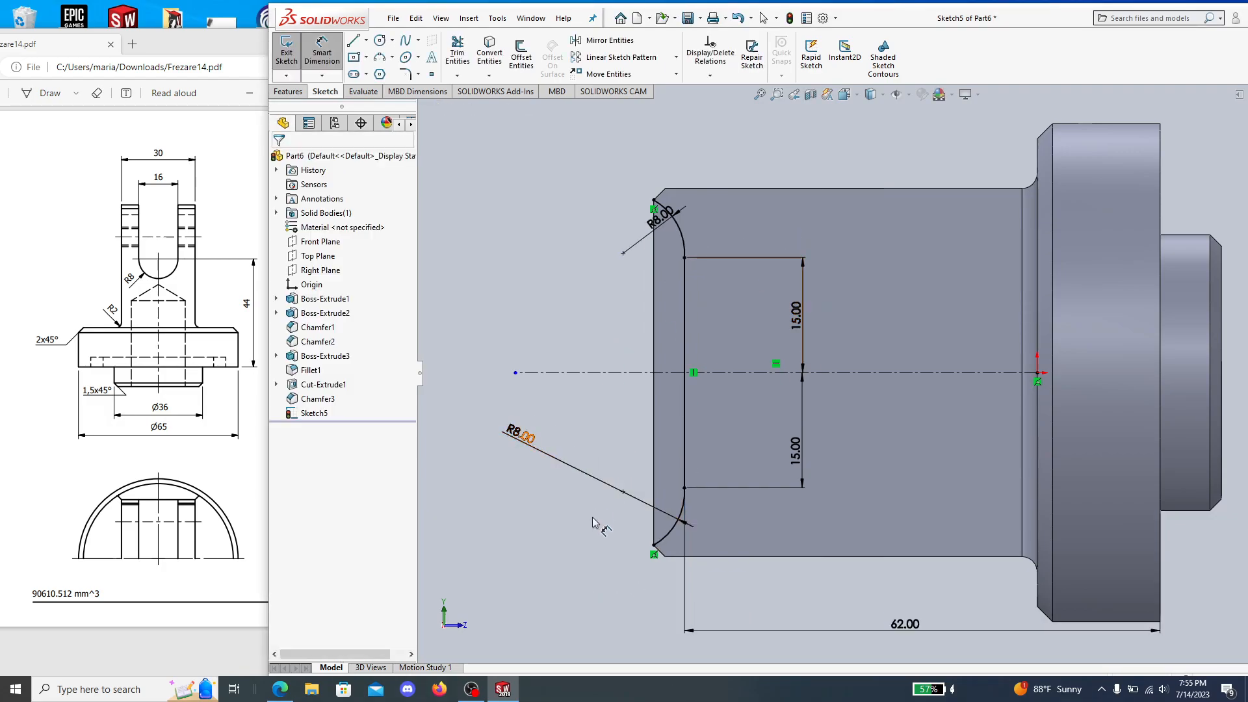
Close the recess profile with a vertical line joining the outer ends of the two R8 arcs.
left_click(353, 40)
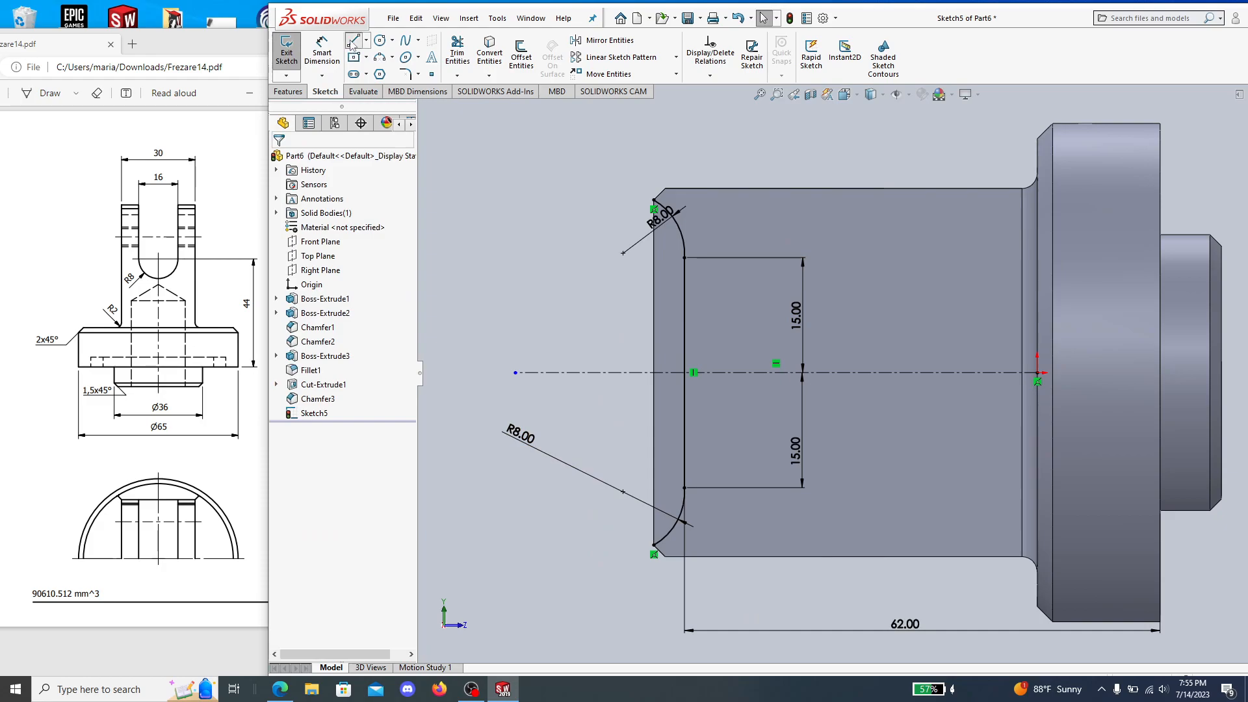
left_click(653, 200)
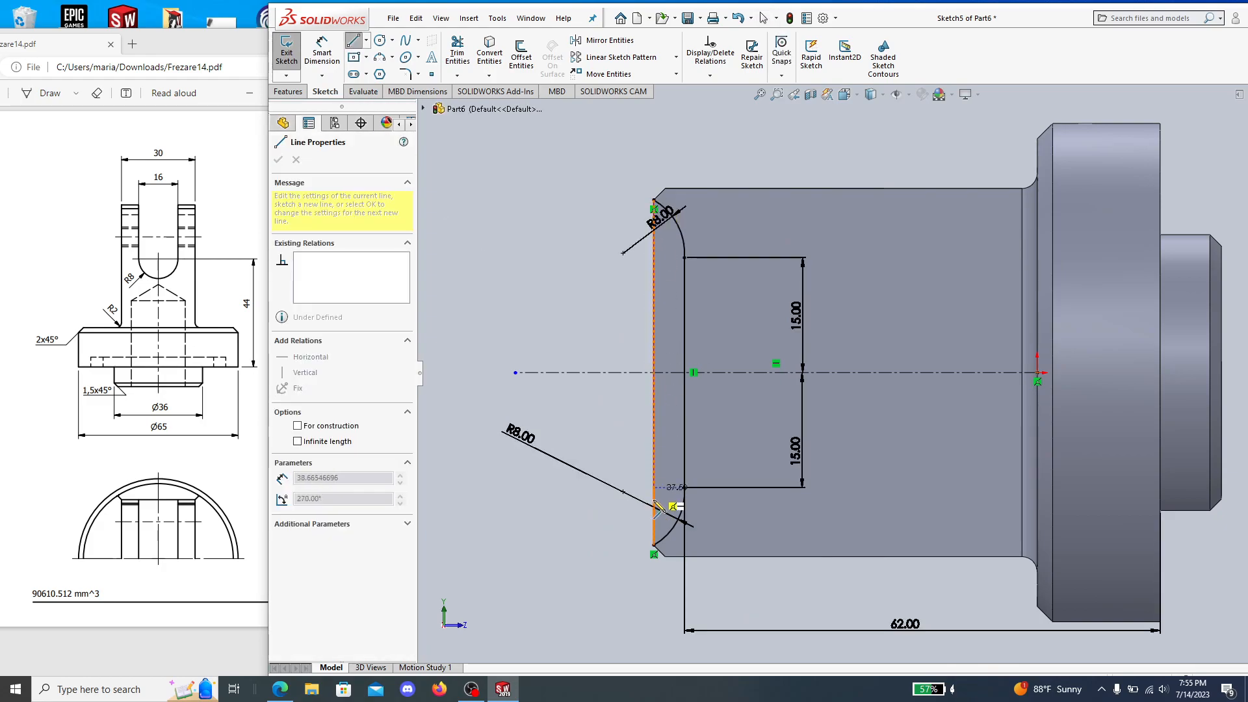
left_click(654, 546)
key("Escape")
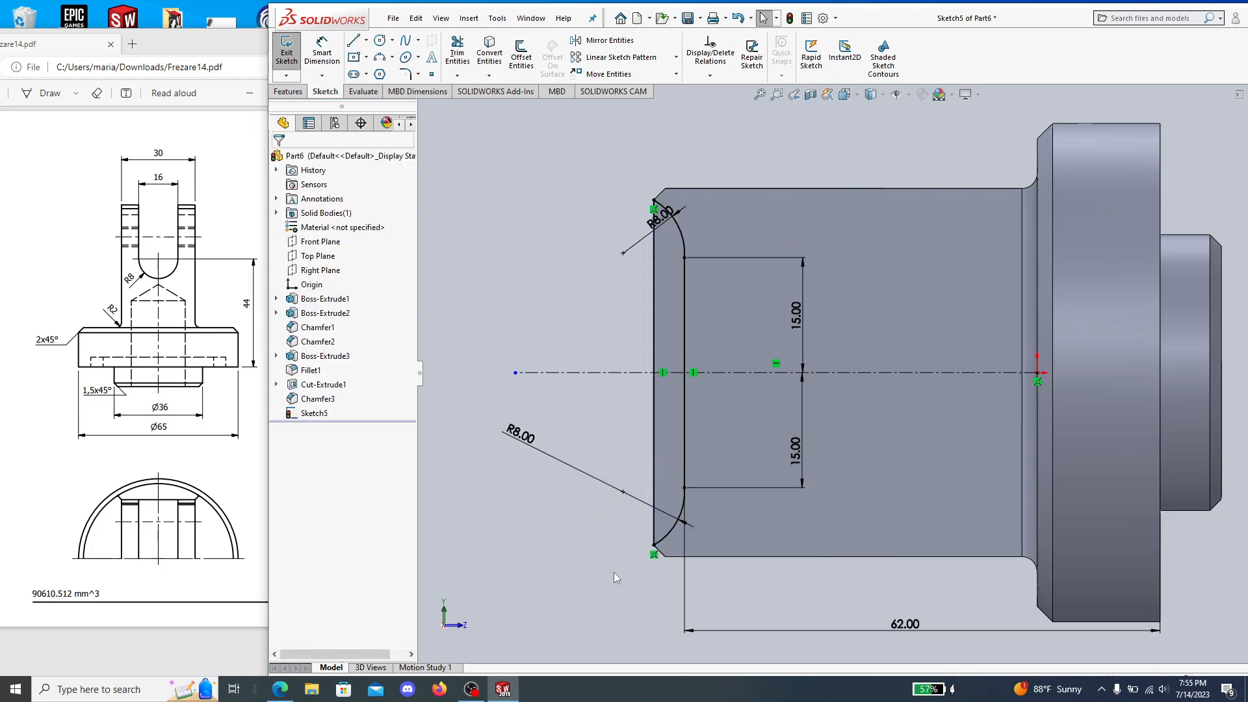
Cut-extrude the recess profile Through All across both fork arms.
scroll(613, 572, "up", 3)
mouse_move(613, 572)
middle_mouse_down()
mouse_move(688, 422)
mouse_move(583, 212)
middle_mouse_up()
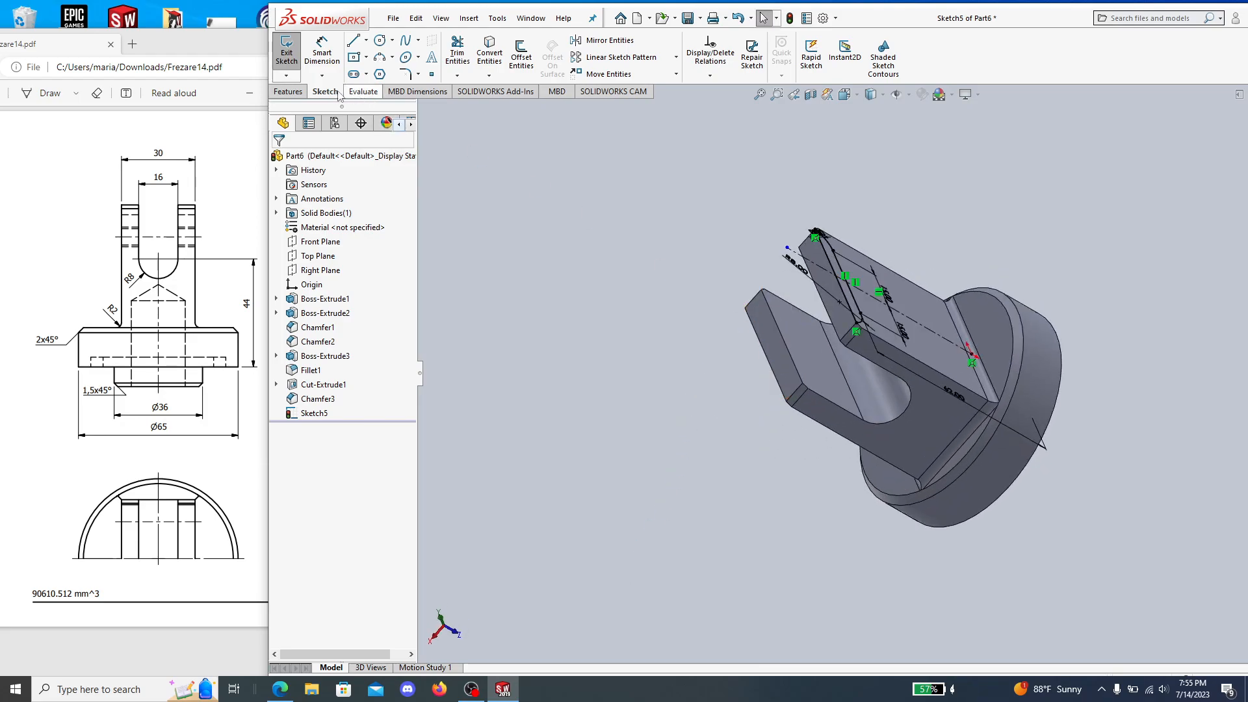
left_click(288, 91)
left_click(462, 52)
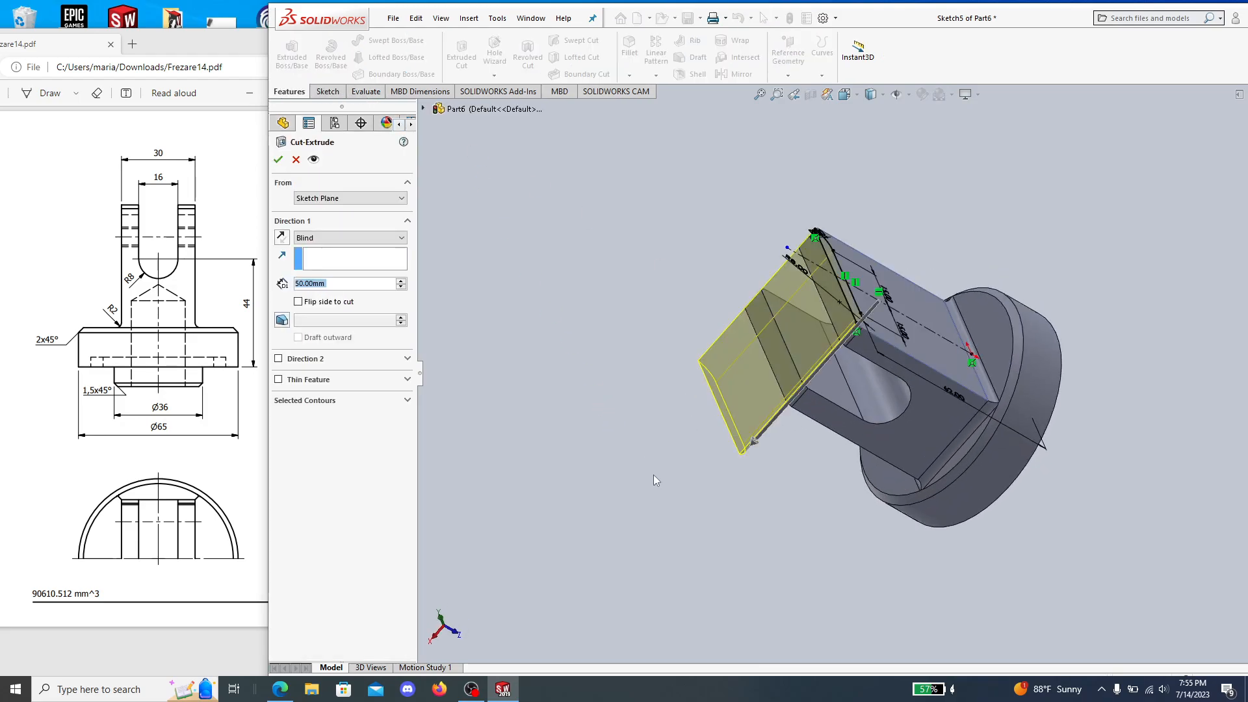
left_click(350, 237)
left_click(318, 255)
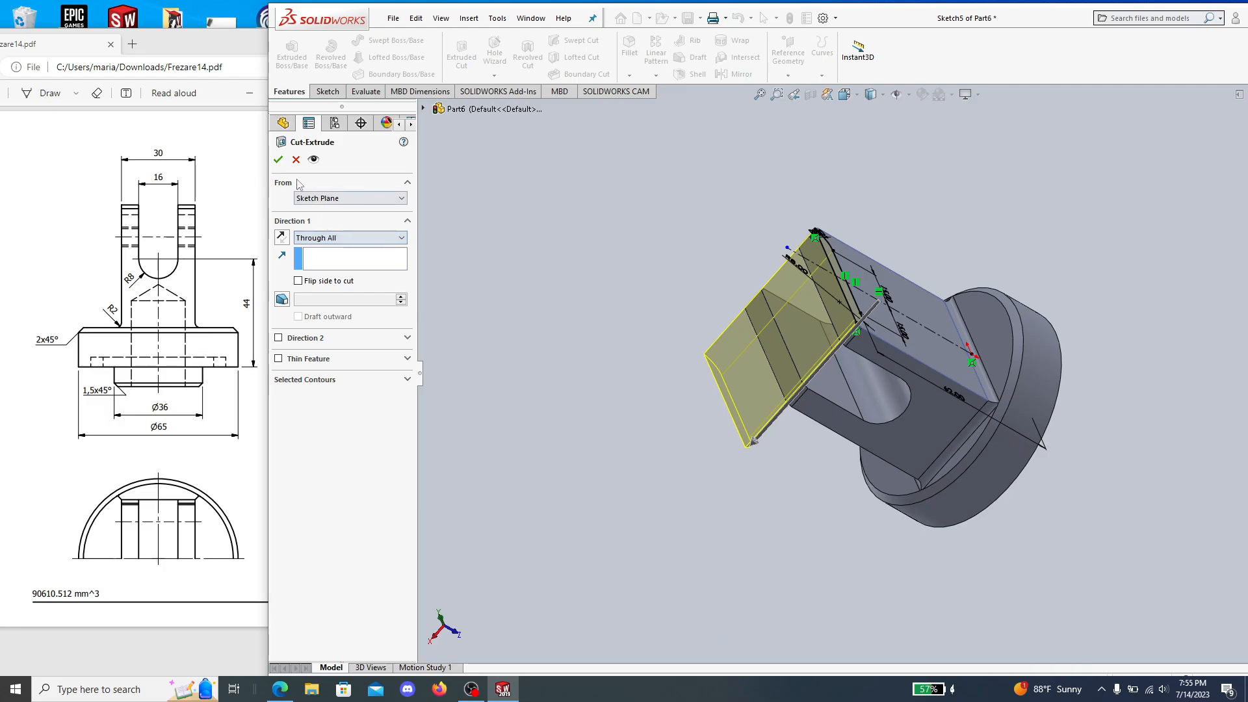
left_click(279, 159)
middle_click_drag(664, 462, 956, 186)
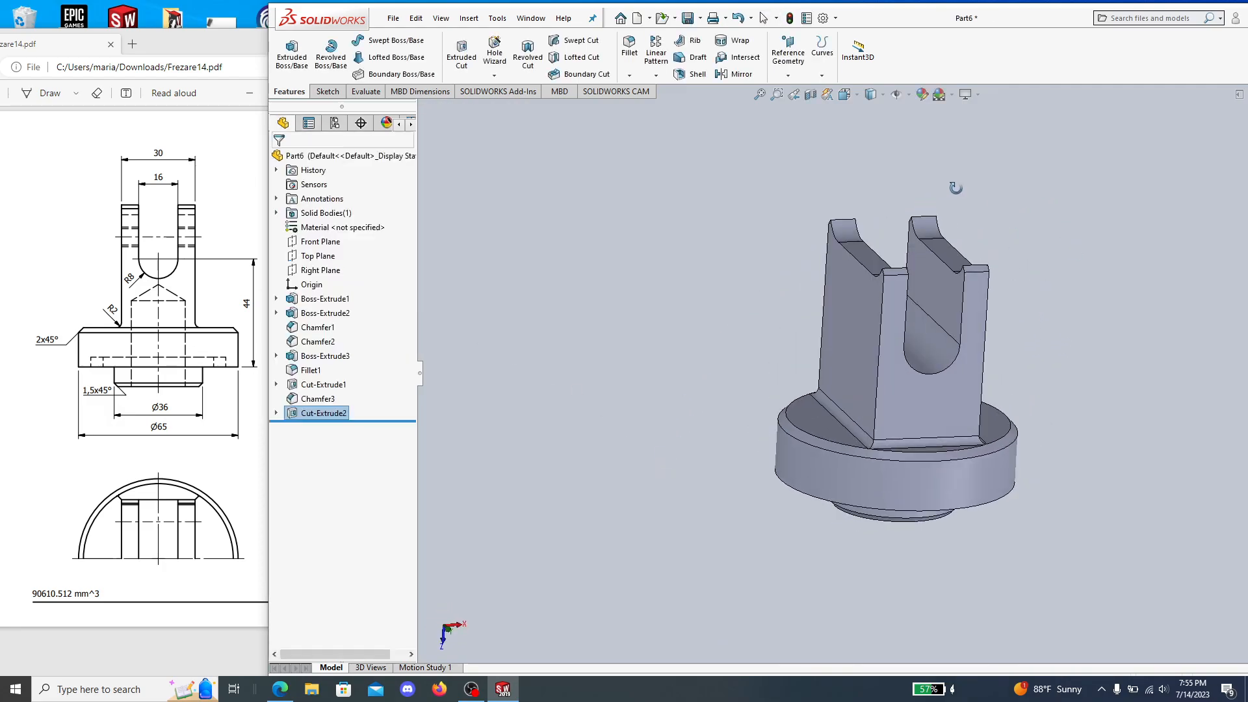
Start a Hole Wizard feature of the plain hole type and check the drawing's callout for the two M8 holes.
left_click(156, 381)
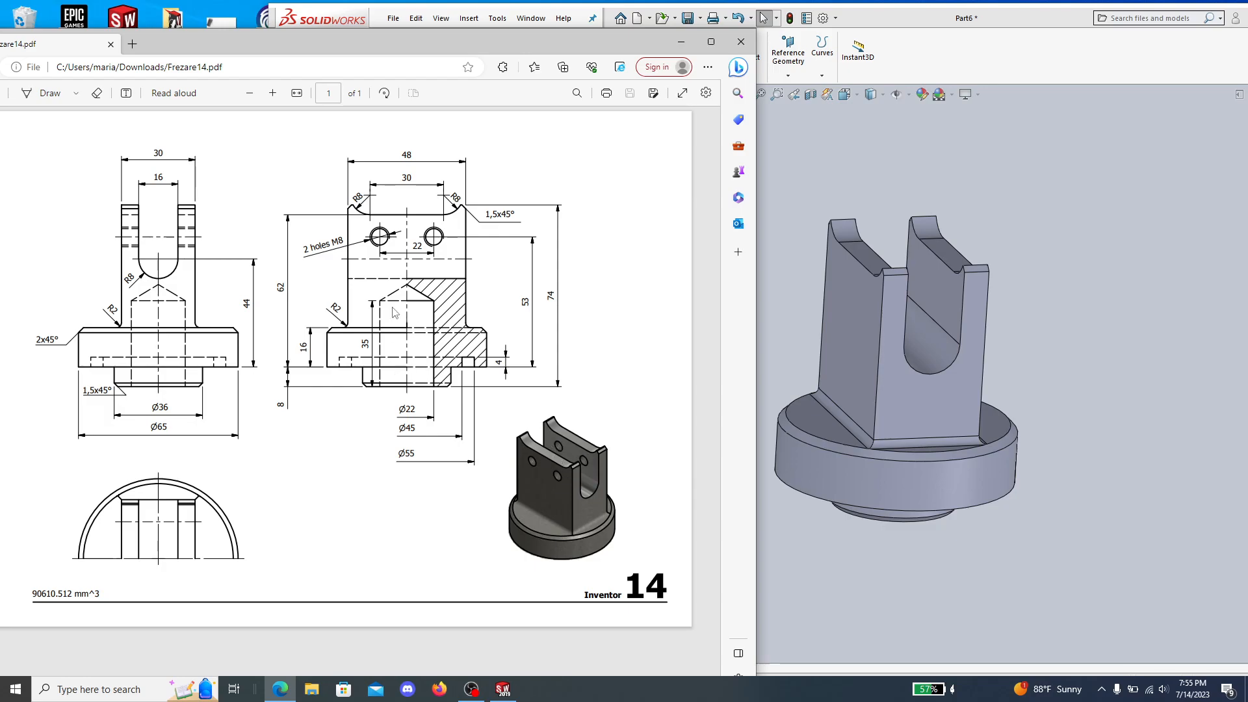
left_click(1066, 271)
middle_click_drag(1079, 393, 1169, 432)
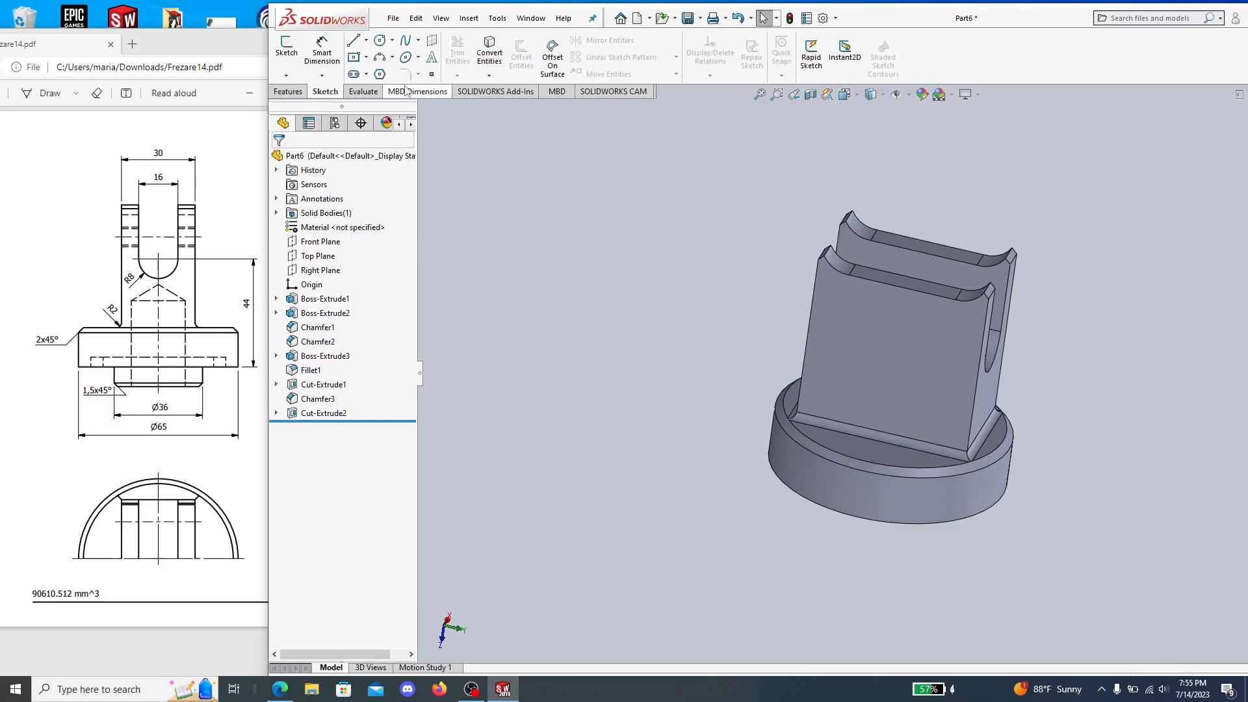
left_click(493, 59)
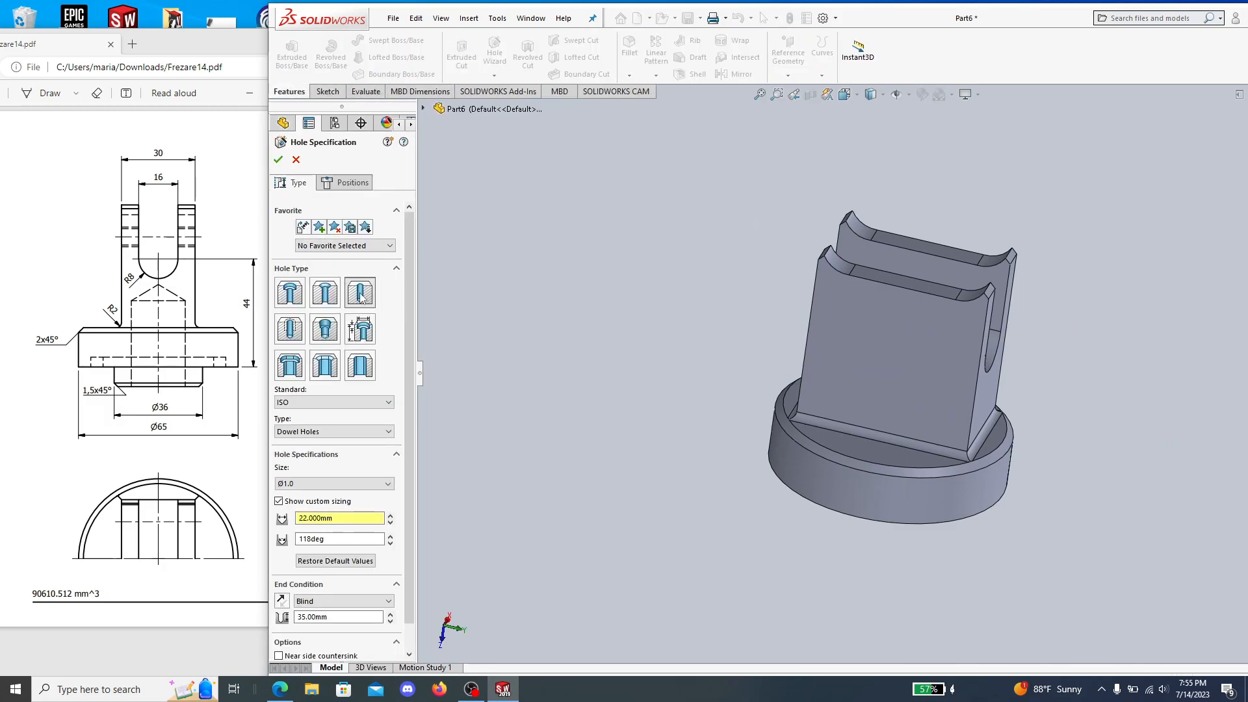
middle_click_drag(598, 486, 643, 423)
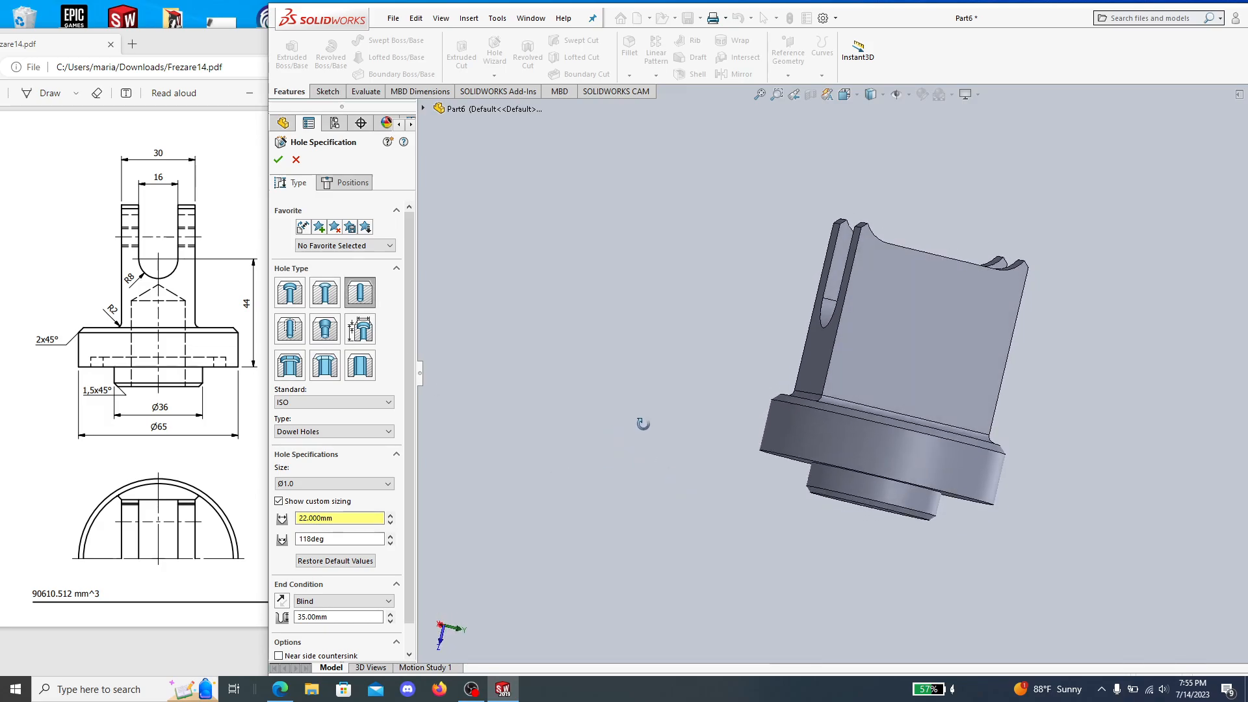
middle_click_drag(1082, 413, 810, 326)
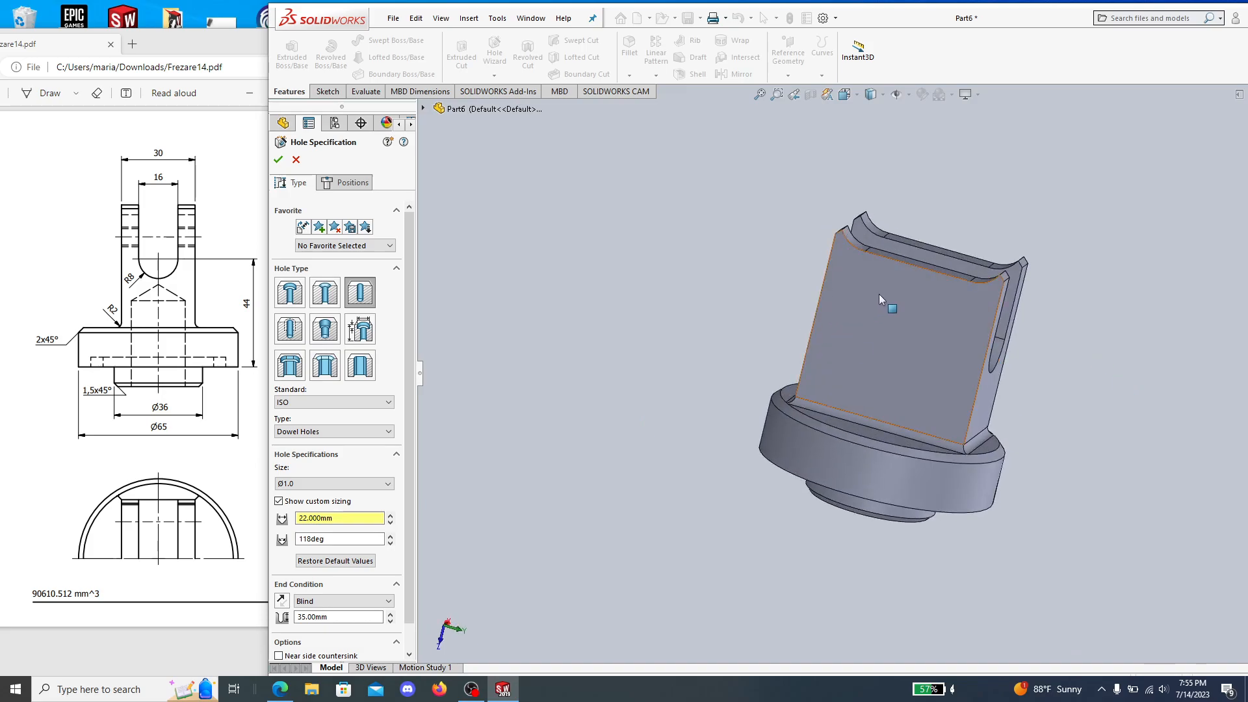
left_click(147, 349)
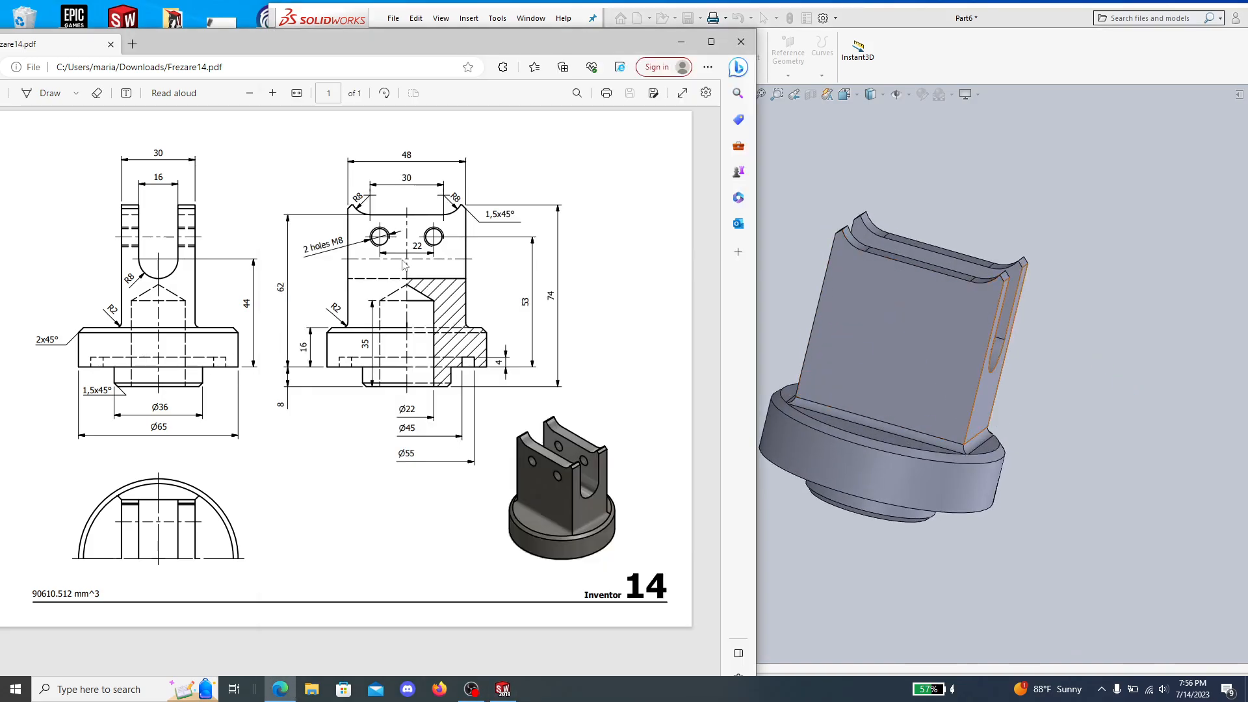
left_click(810, 526)
Set the dowel hole's size to Ø8.0 and turn off custom sizing.
left_click(327, 475)
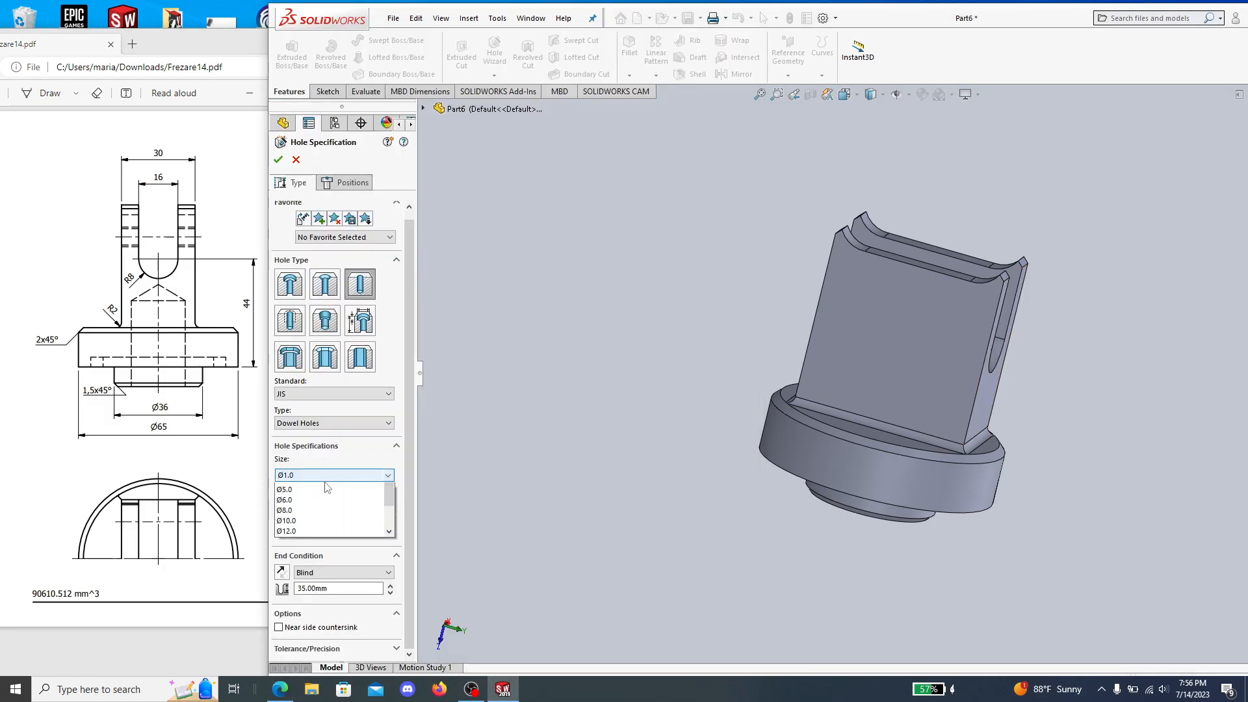
left_click(187, 447)
left_click(872, 610)
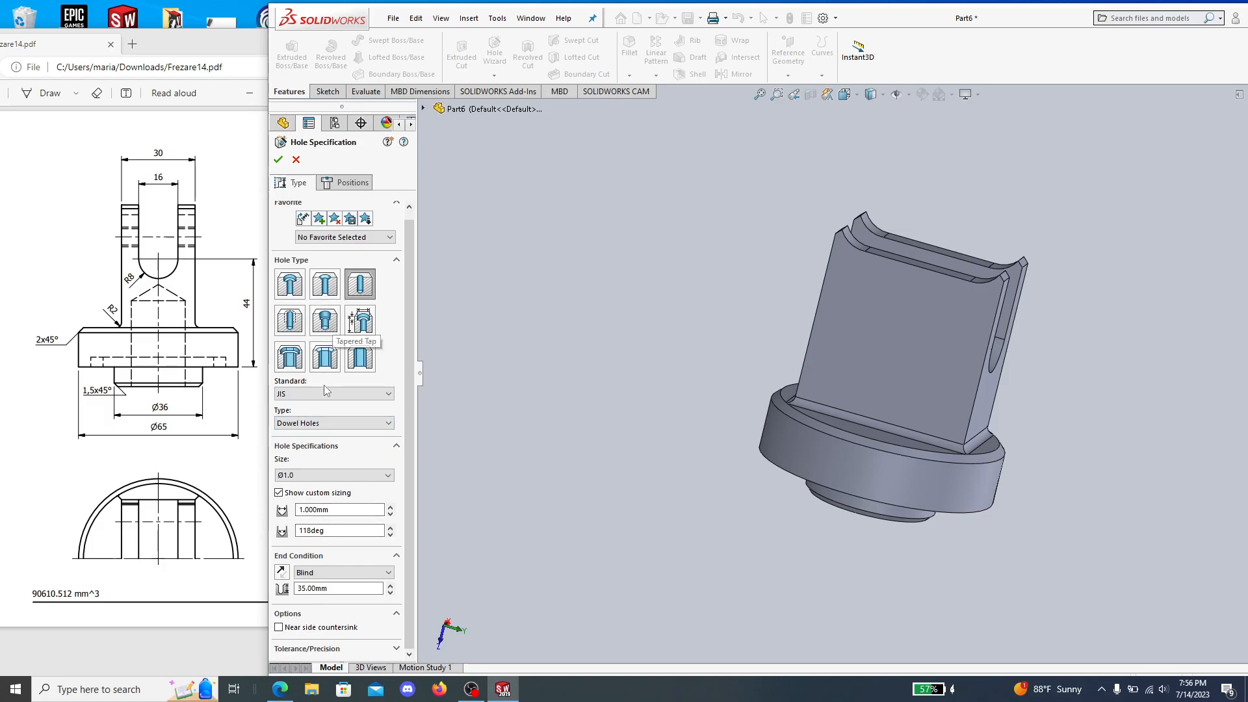
left_click(314, 424)
left_click(314, 427)
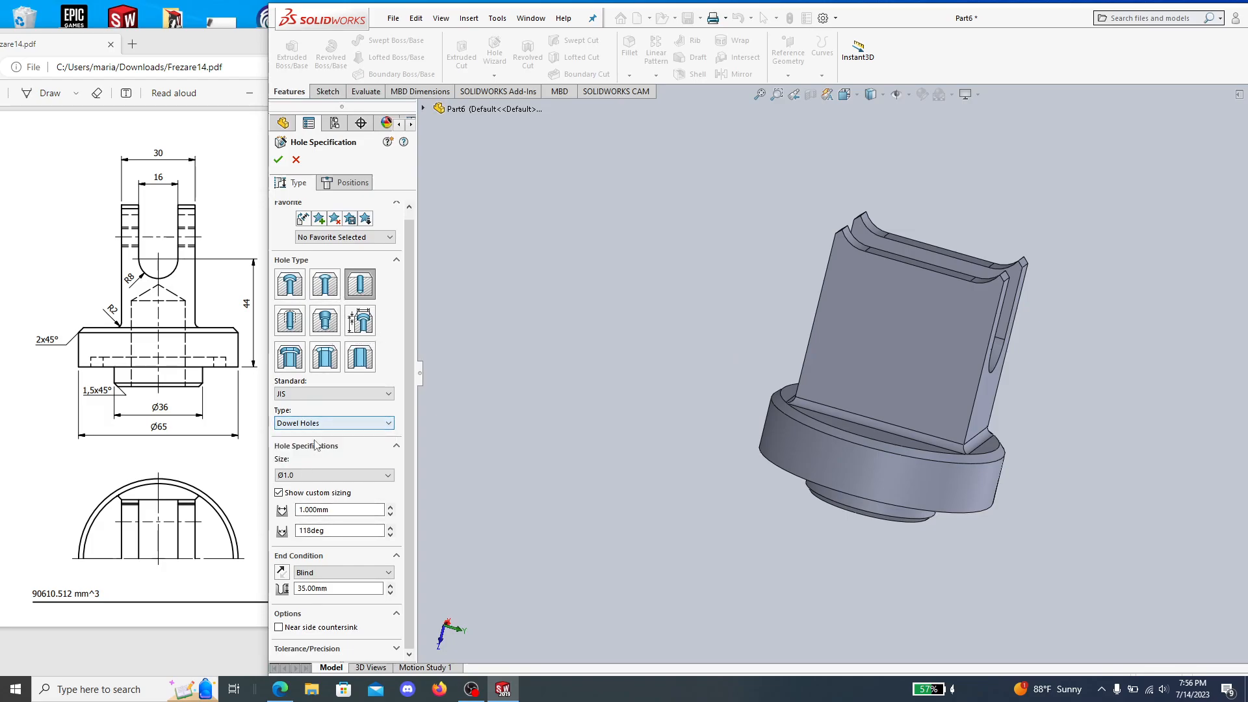
left_click(313, 475)
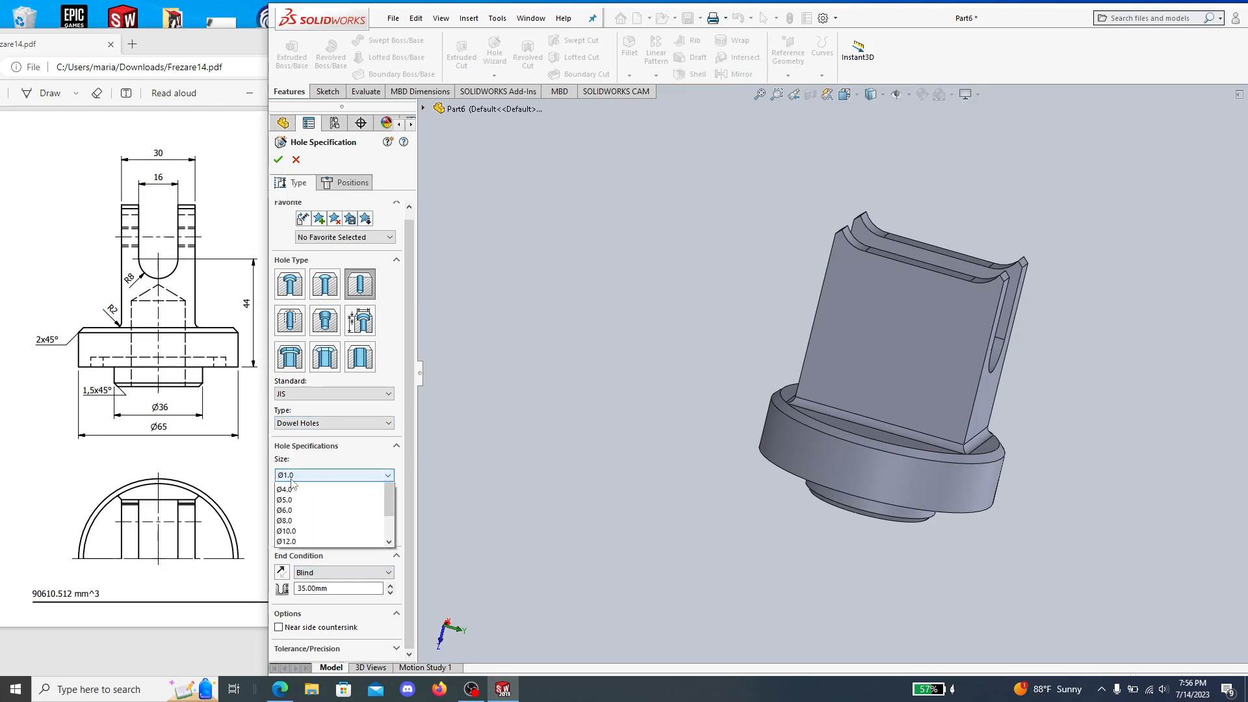
left_click(286, 561)
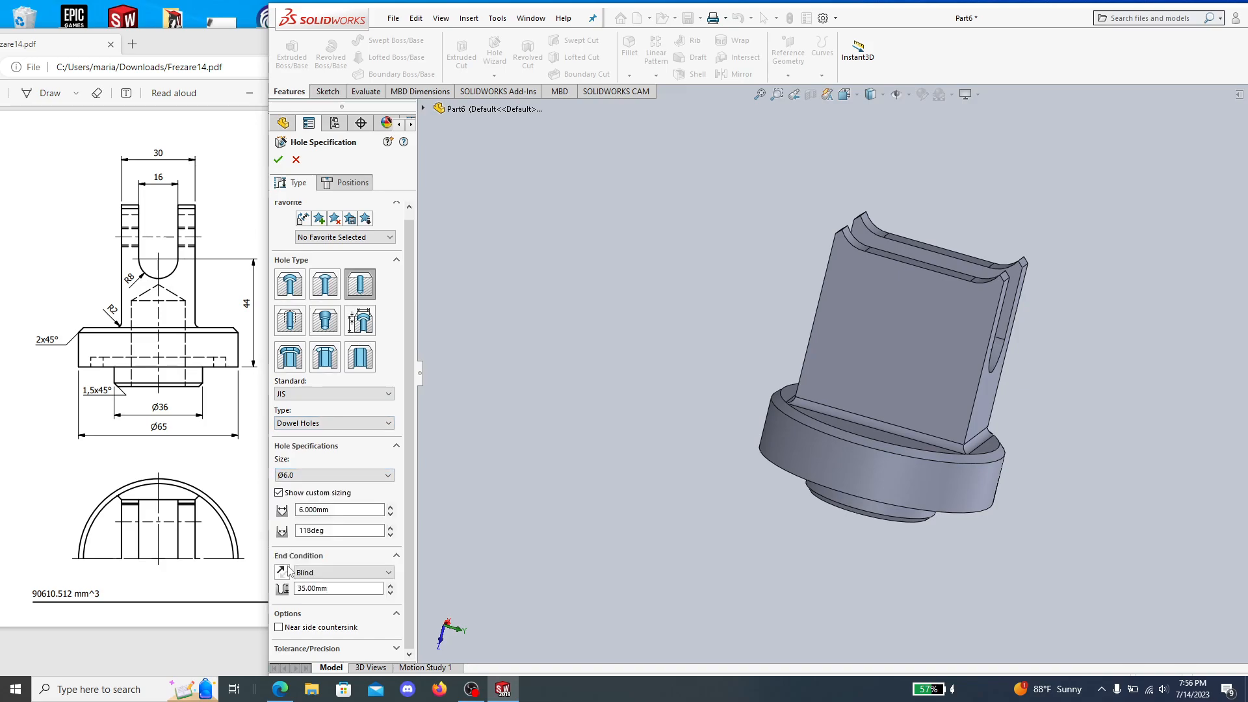
left_click(305, 475)
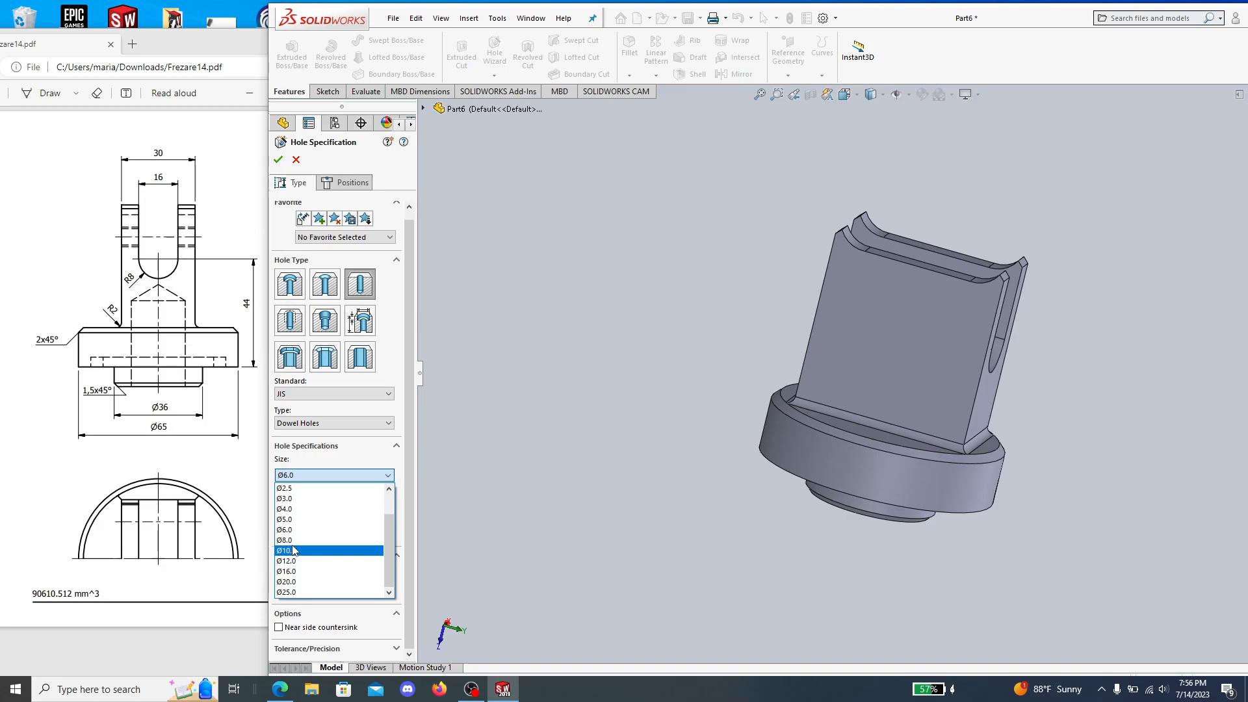
left_click(288, 540)
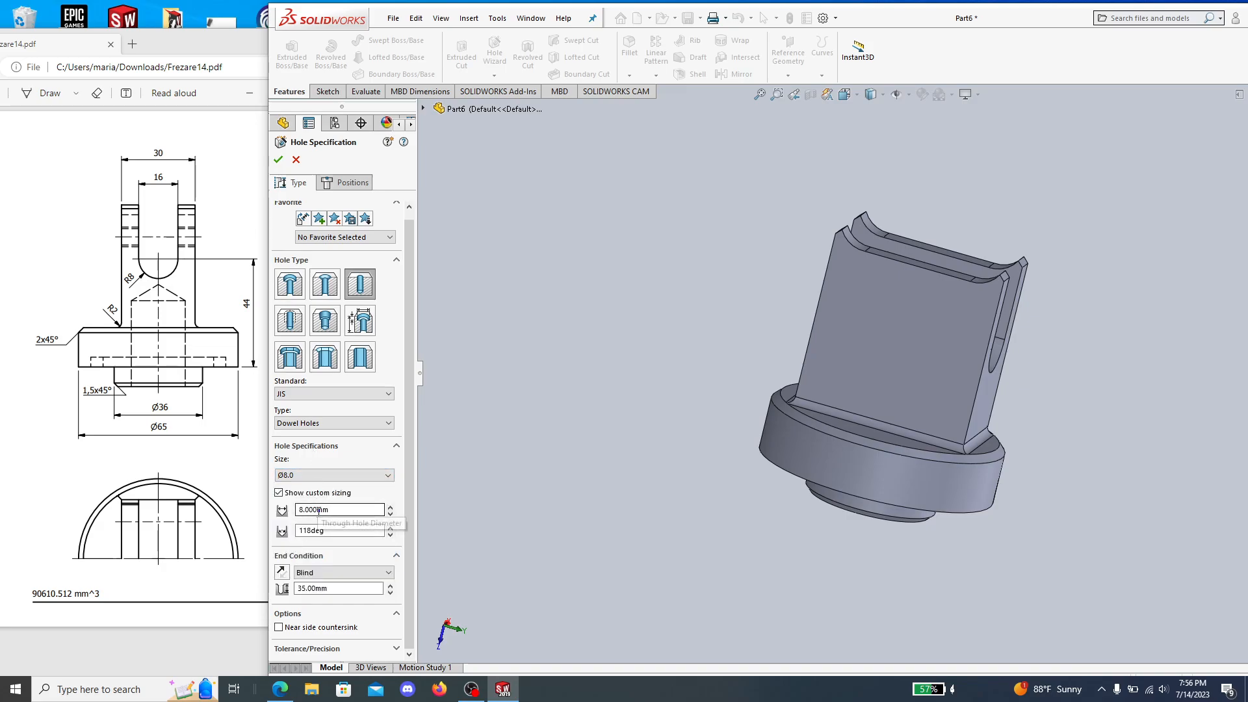
left_click(280, 493)
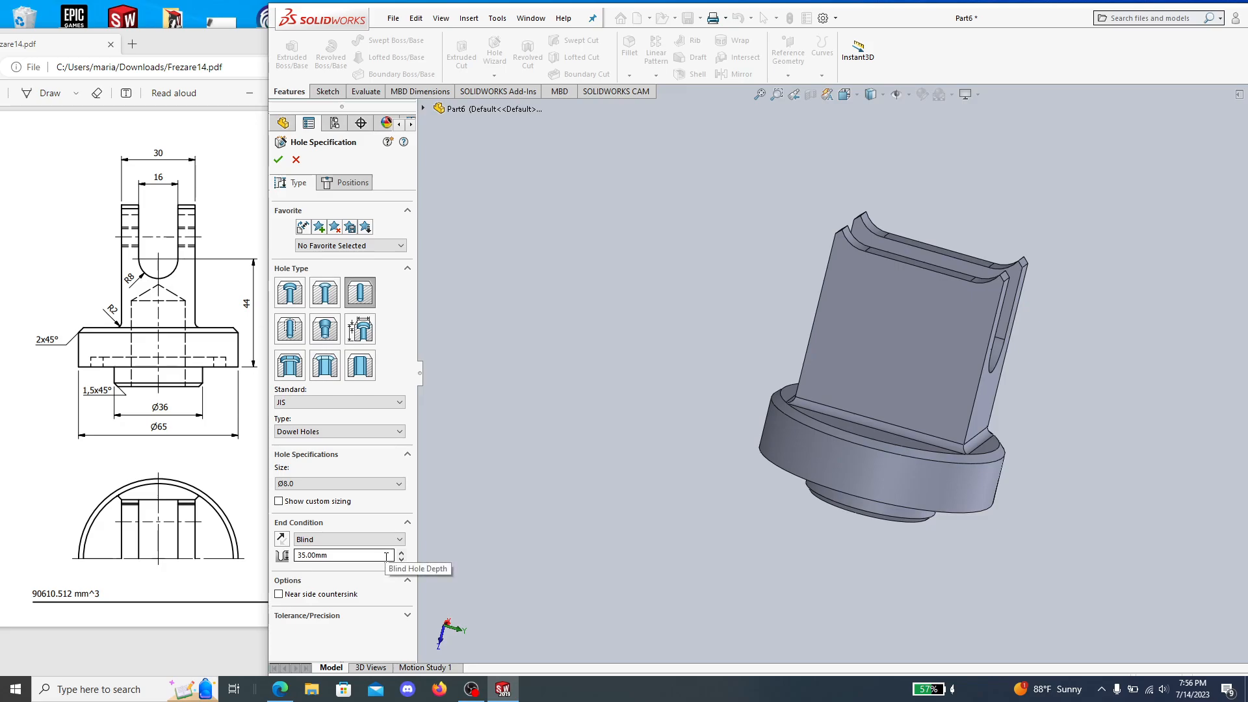
Set the hole's end condition to Through All and its standard to ISO.
left_click(345, 539)
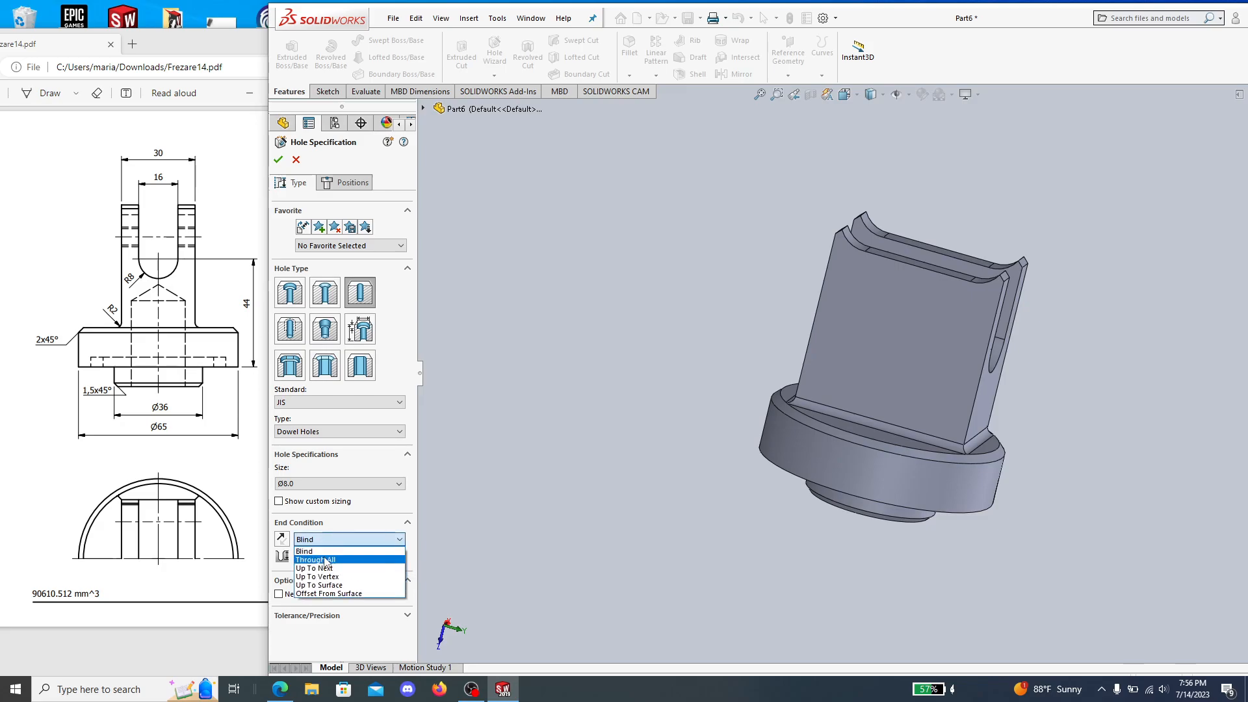
left_click(326, 560)
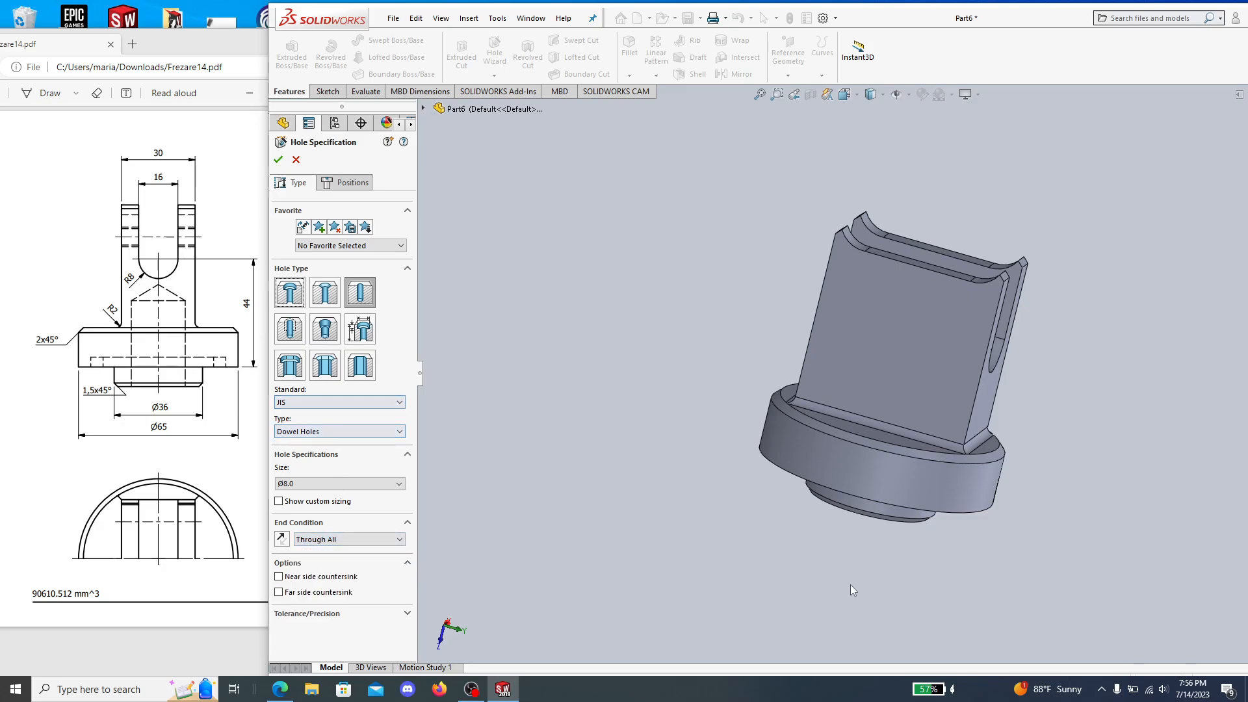
left_click(369, 403)
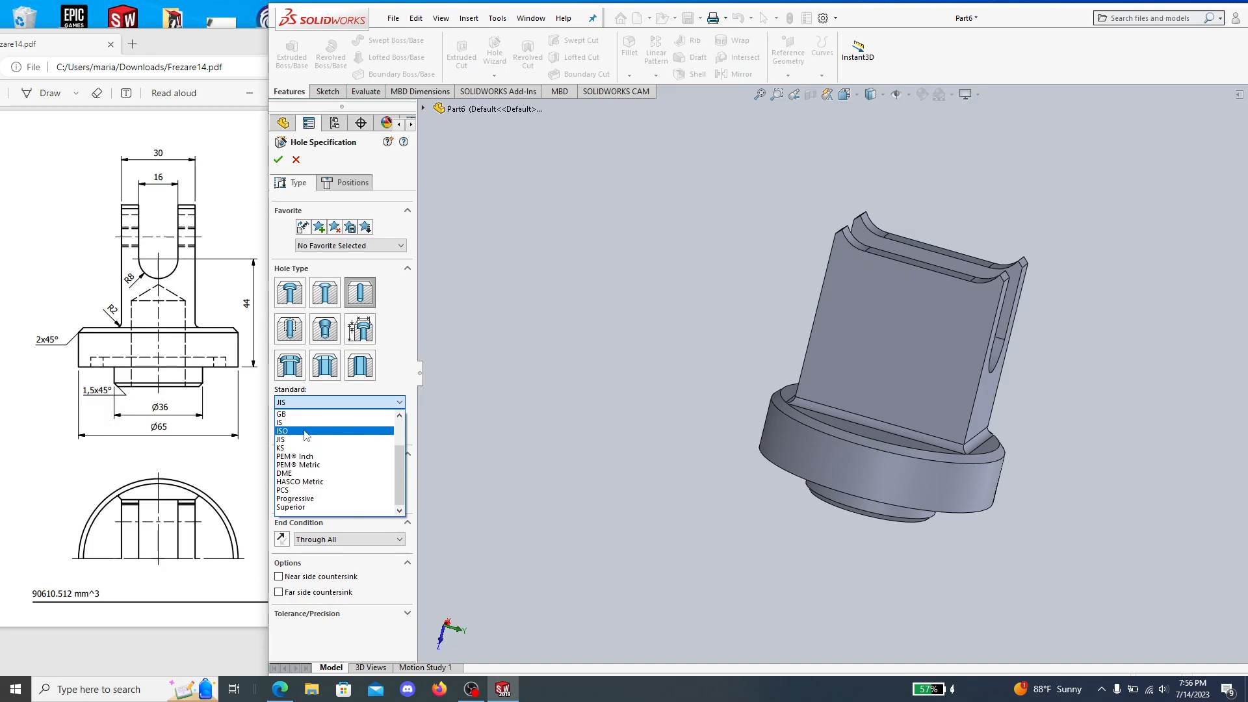
left_click(306, 432)
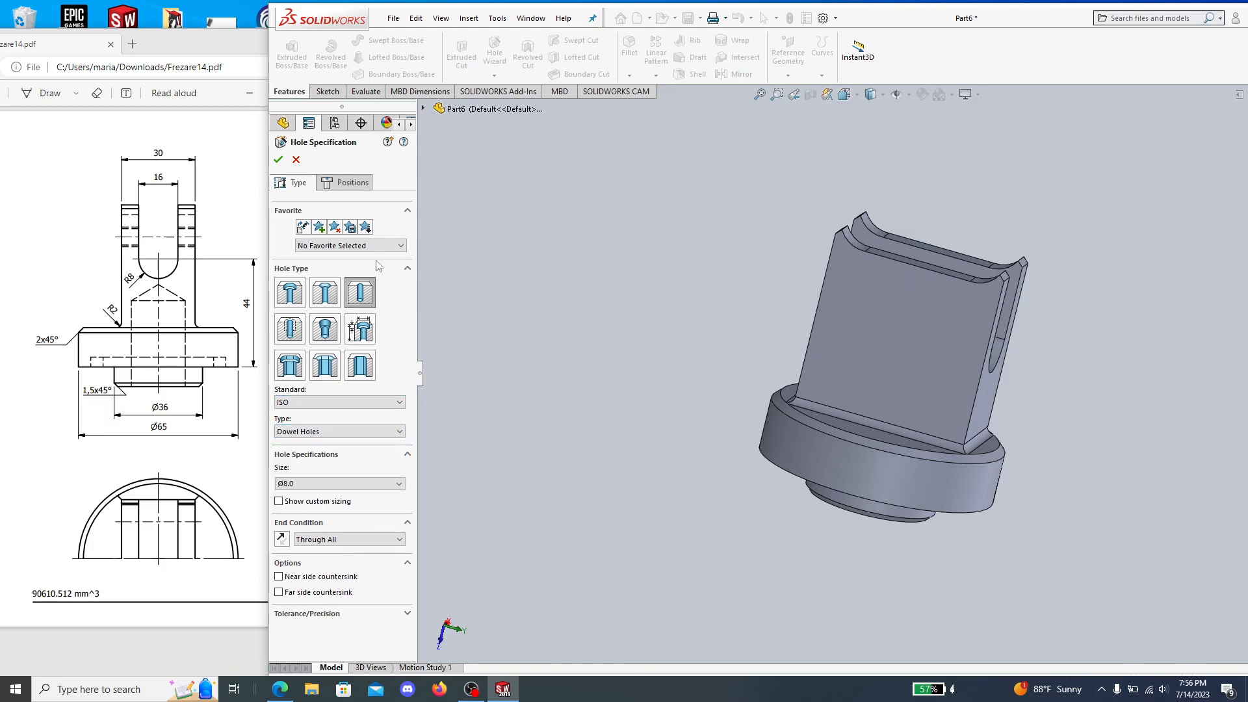
Go to the hole positions and place two hole points side by side on the fork's flat outer face.
left_click(914, 315)
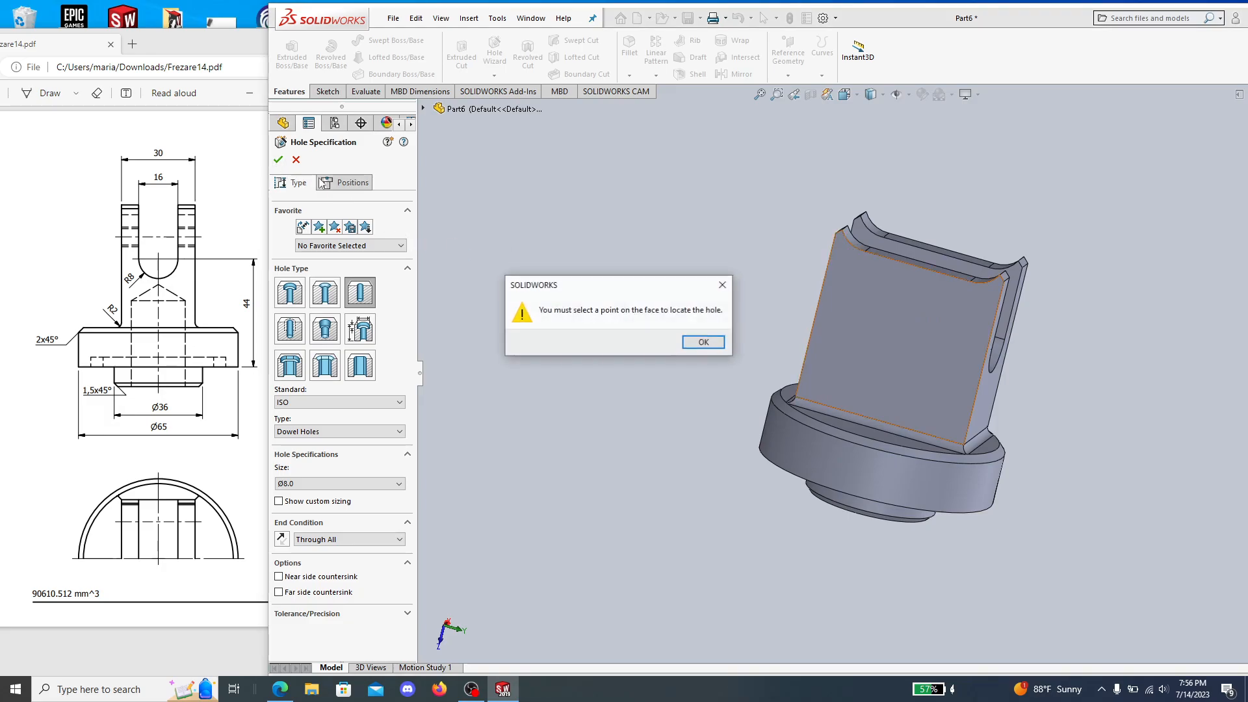
left_click(703, 343)
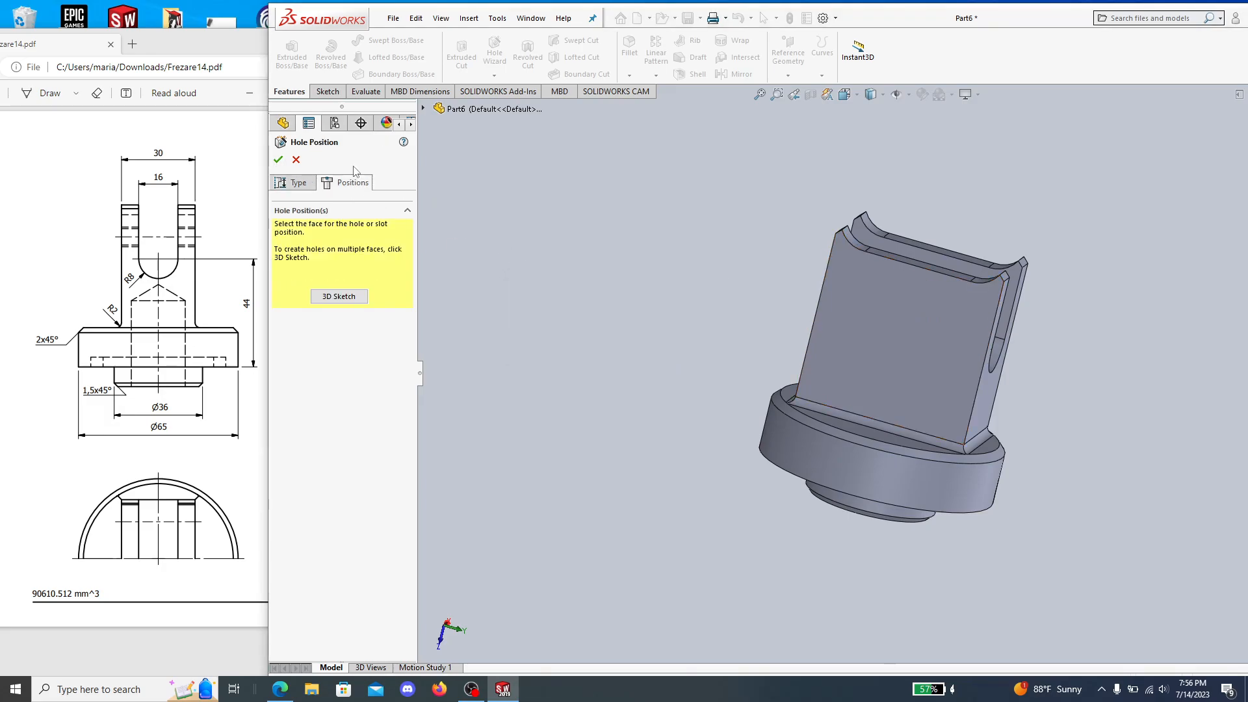
left_click(865, 304)
left_click(937, 325)
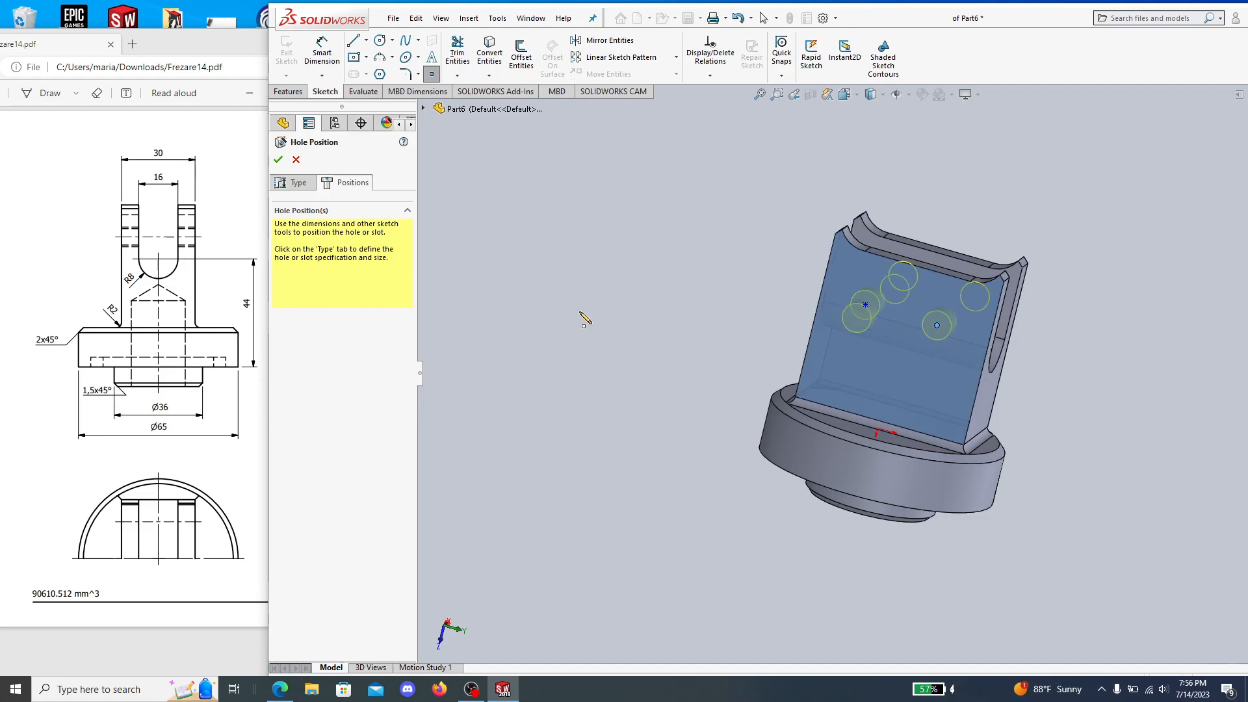
Finish the Ø8.0 dowel hole feature, reopen it for editing and go to its hole positions.
left_click(278, 160)
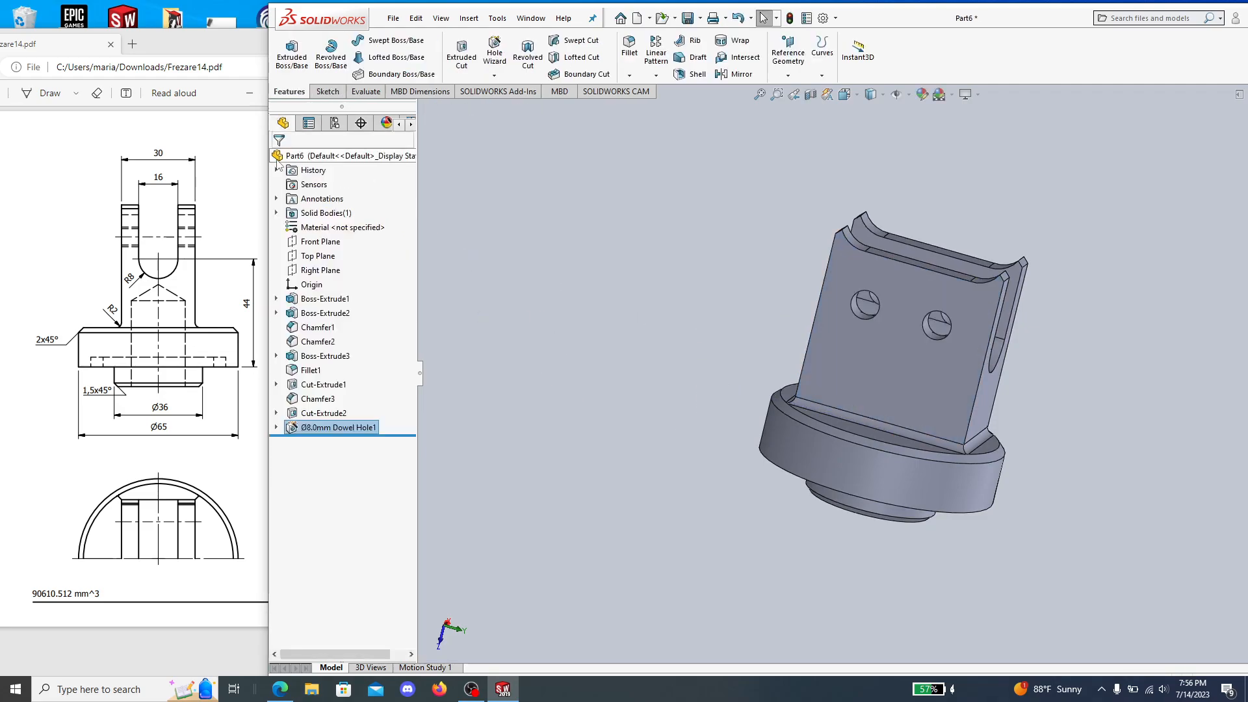
middle_click_drag(900, 419, 1045, 382)
right_click(340, 423)
left_click(355, 387)
middle_click_drag(1086, 364, 1026, 404)
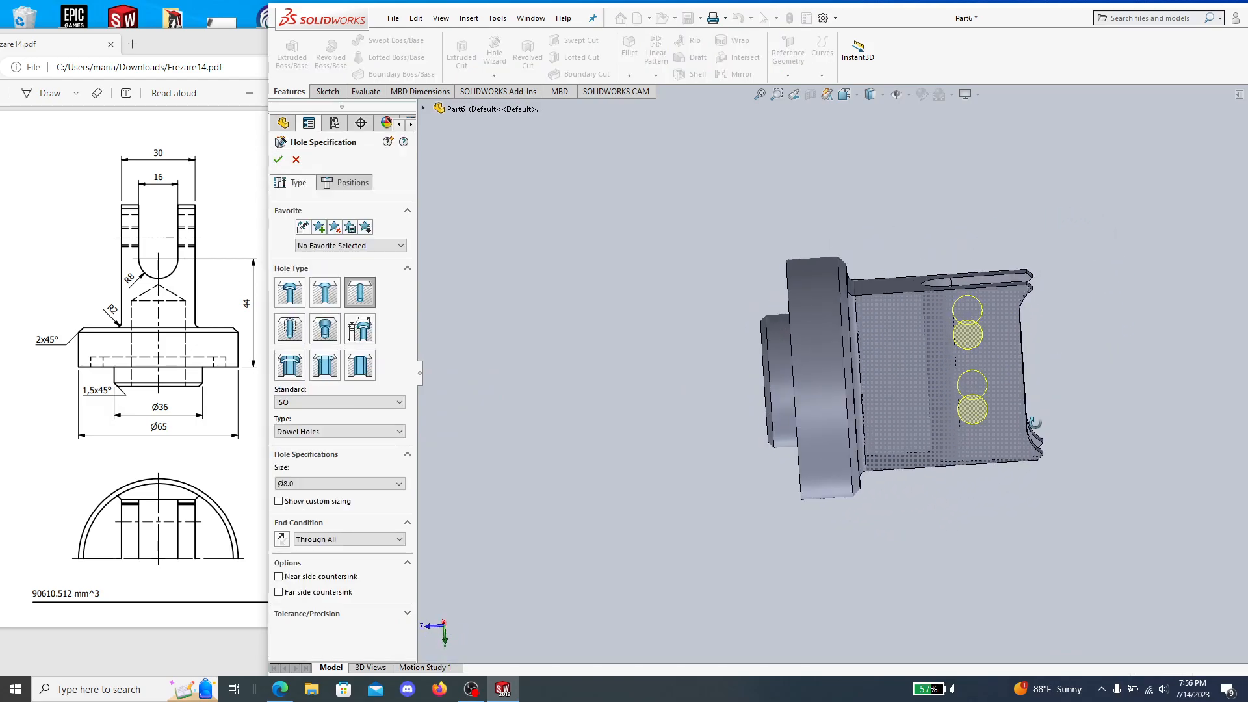
scroll(981, 349, "down", 9)
scroll(1121, 372, "up", 5)
mouse_move(1103, 374)
middle_mouse_down()
mouse_move(1105, 287)
mouse_move(908, 314)
mouse_move(1049, 347)
mouse_move(982, 374)
middle_mouse_up()
left_click(351, 184)
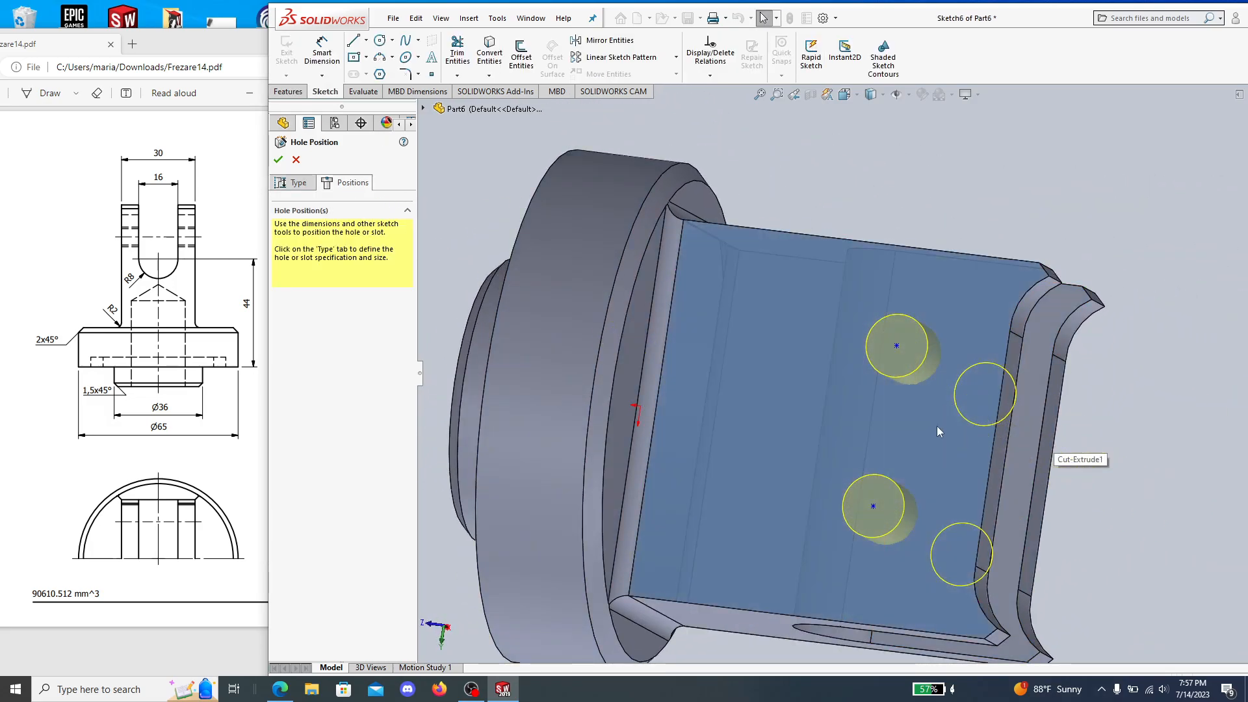
scroll(840, 390, "up", 3)
mouse_move(1011, 417)
middle_mouse_down()
mouse_move(1041, 431)
mouse_move(1045, 421)
mouse_move(1035, 439)
mouse_move(1031, 427)
middle_mouse_up()
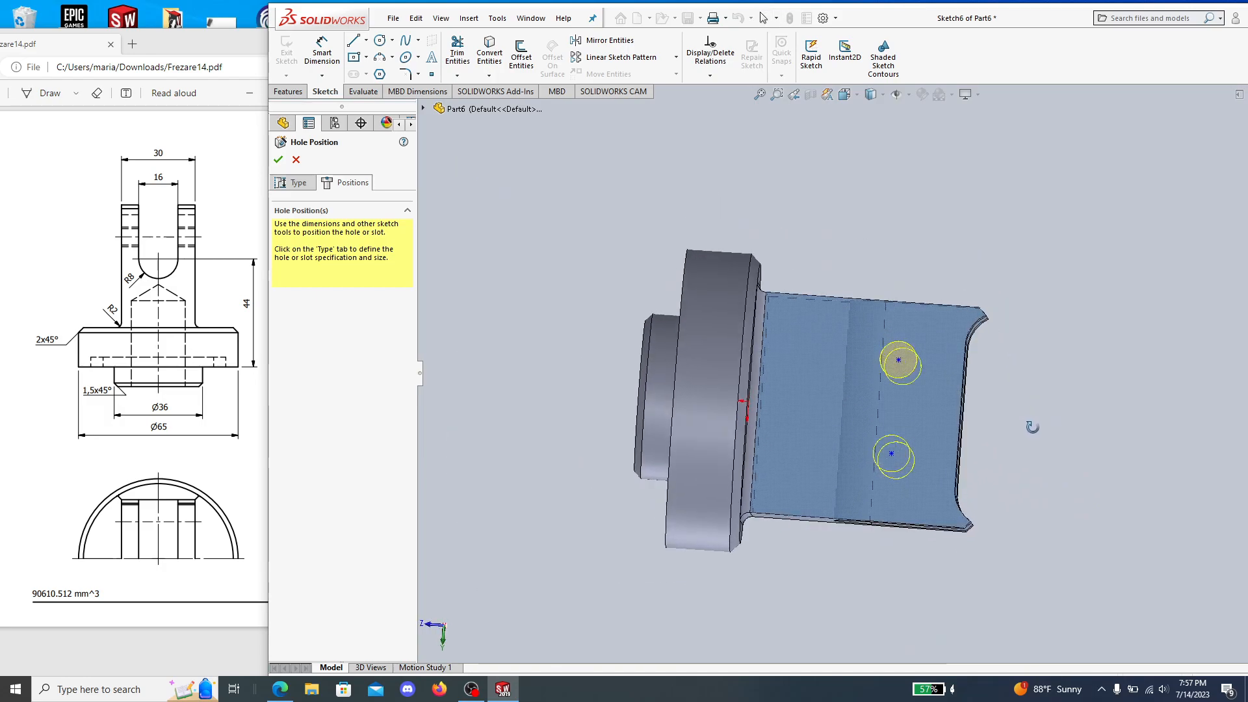
Check the drawing for the holes' height and dimension one hole point 53 mm from the base flange's underside edge.
left_click(5, 271)
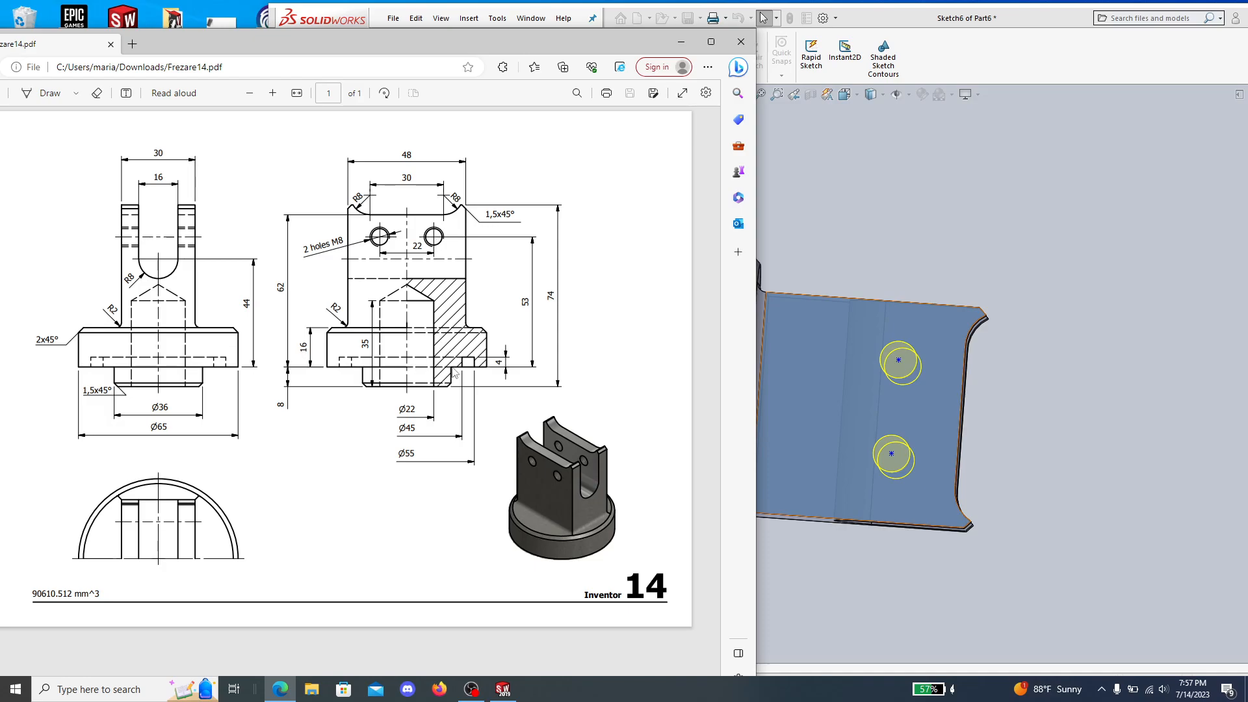
left_click(901, 427)
left_click(322, 52)
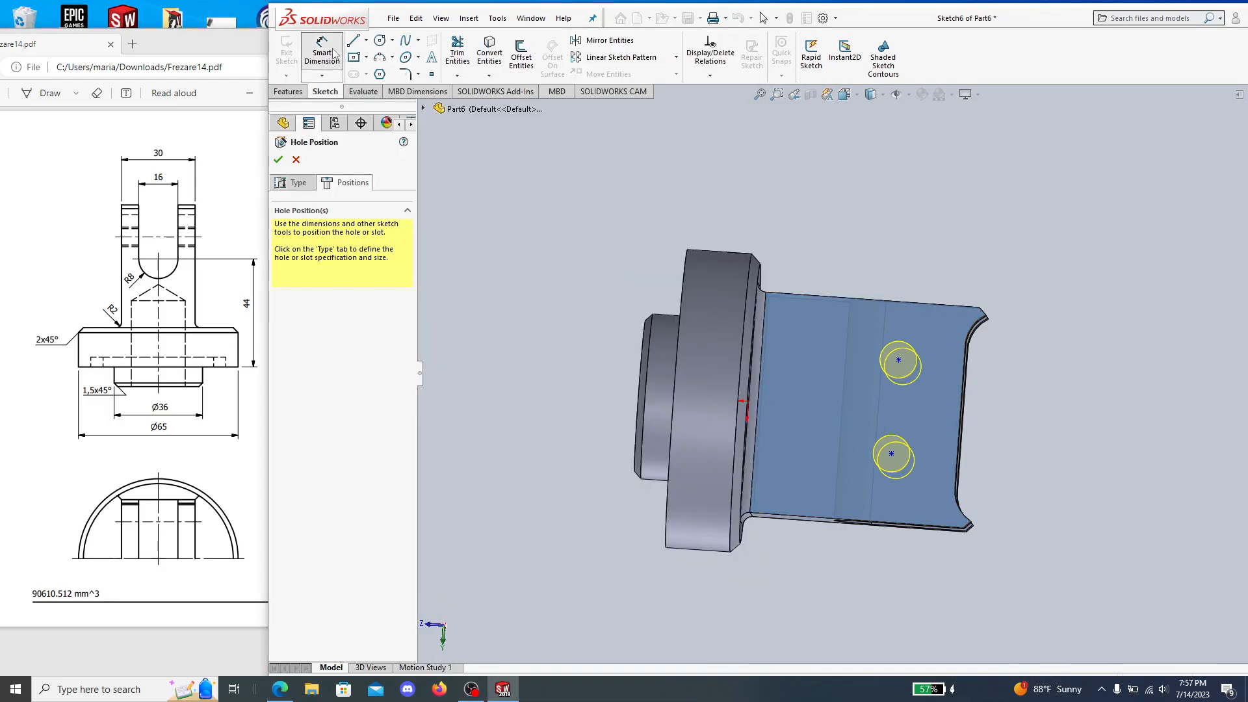
left_click(892, 454)
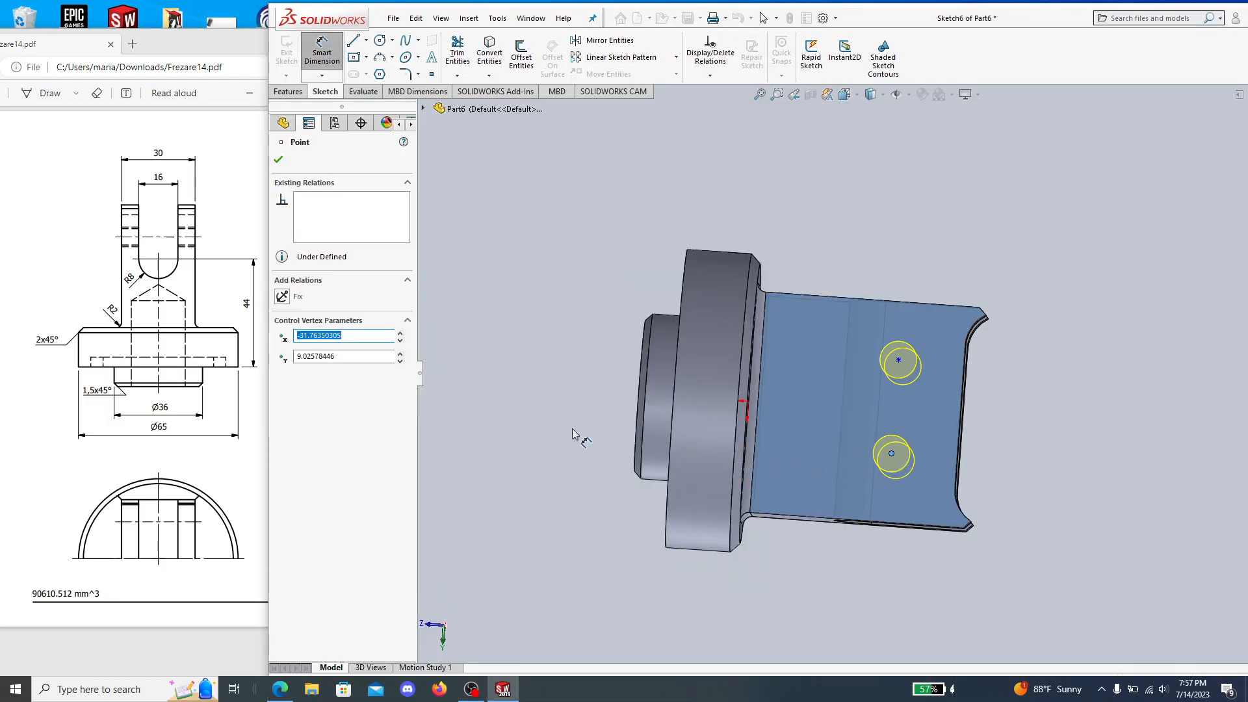
left_click(185, 399)
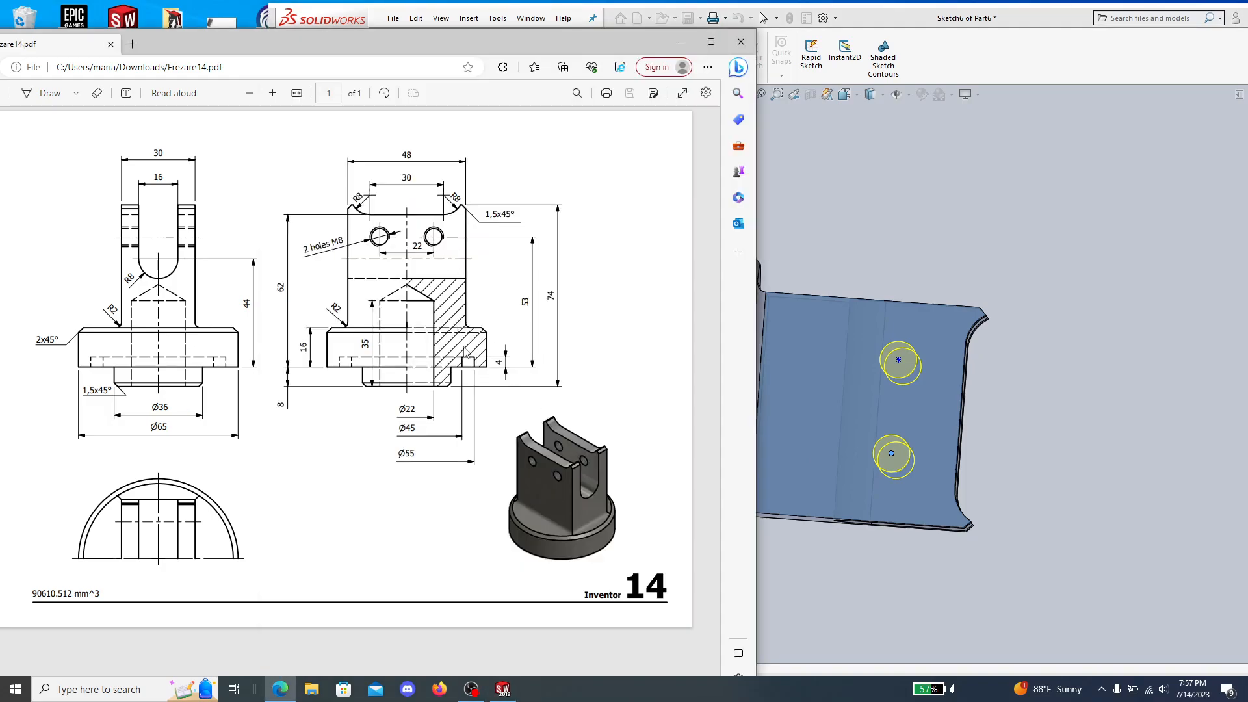
left_click(1020, 473)
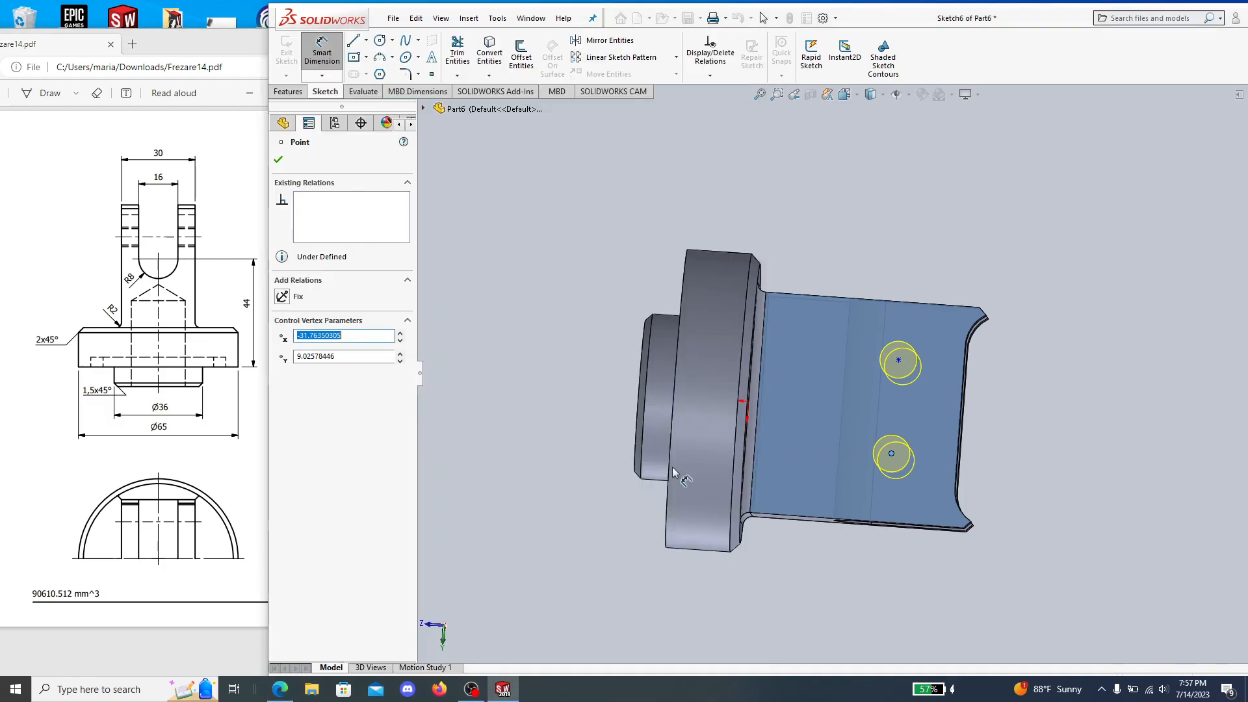
middle_click_drag(762, 563, 770, 545)
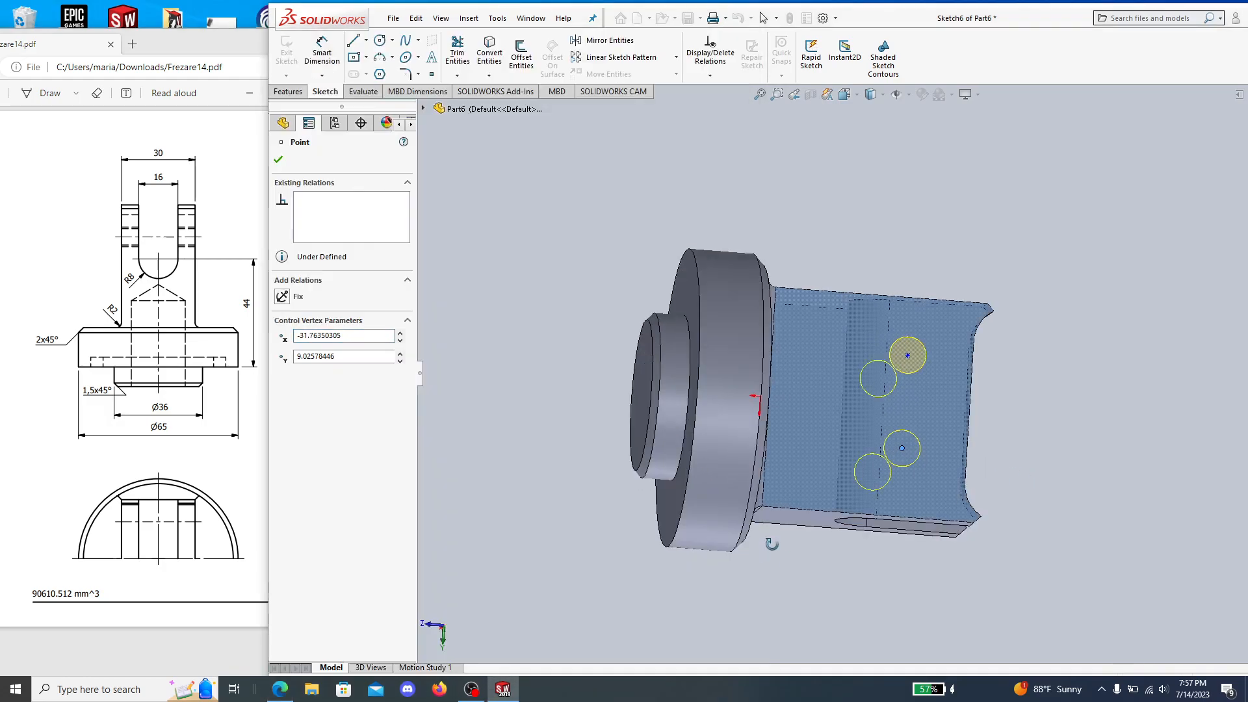
left_click(686, 492)
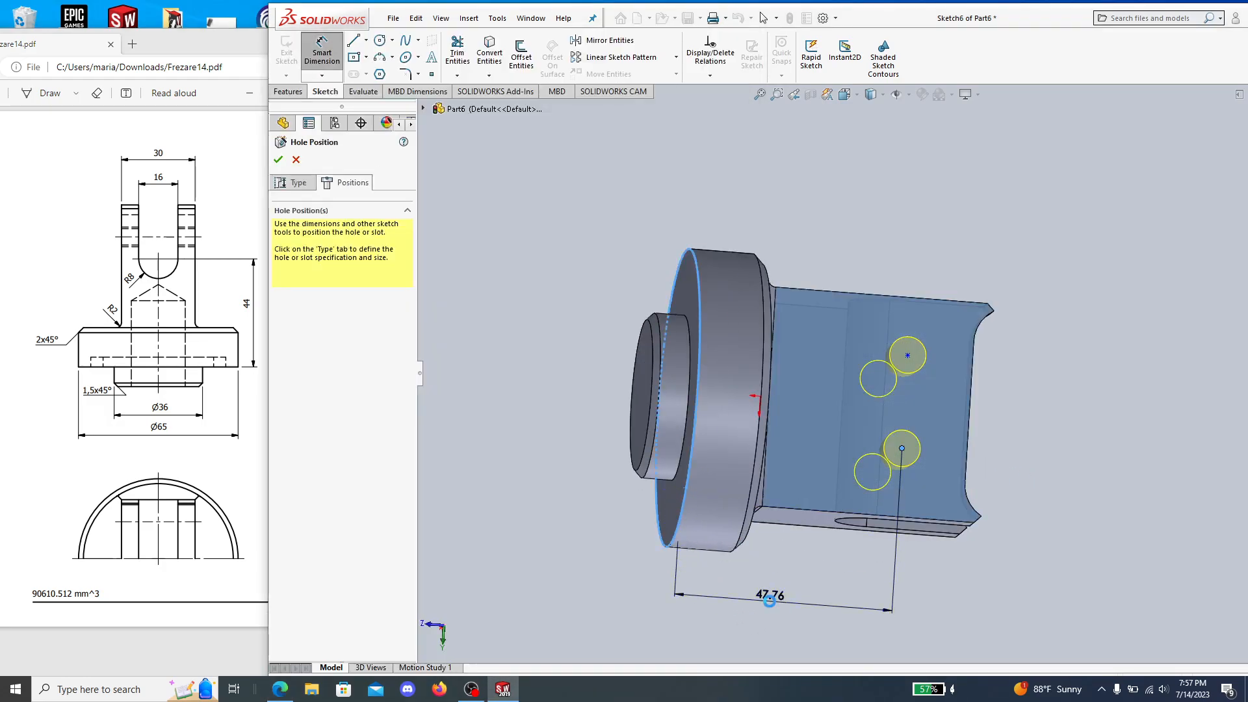
left_click(768, 604)
type("52")
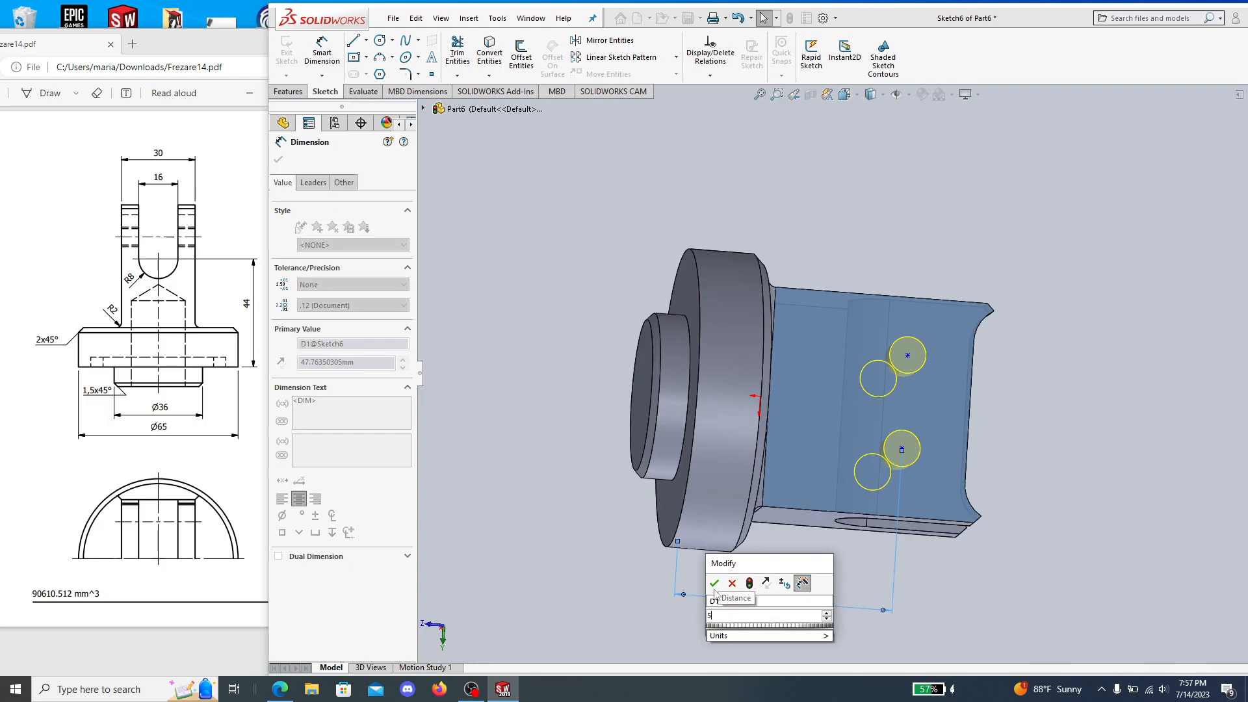
key("Return")
key("Escape")
middle_click_drag(1027, 429, 1084, 468)
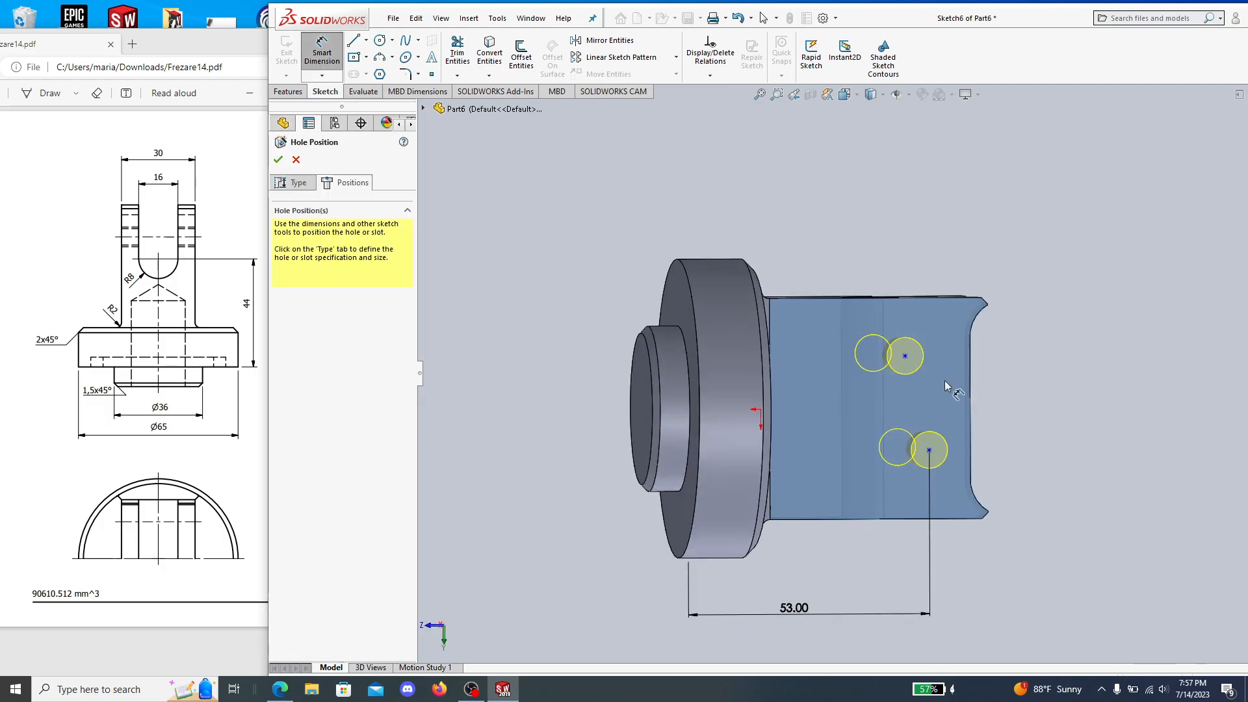
left_click(905, 356)
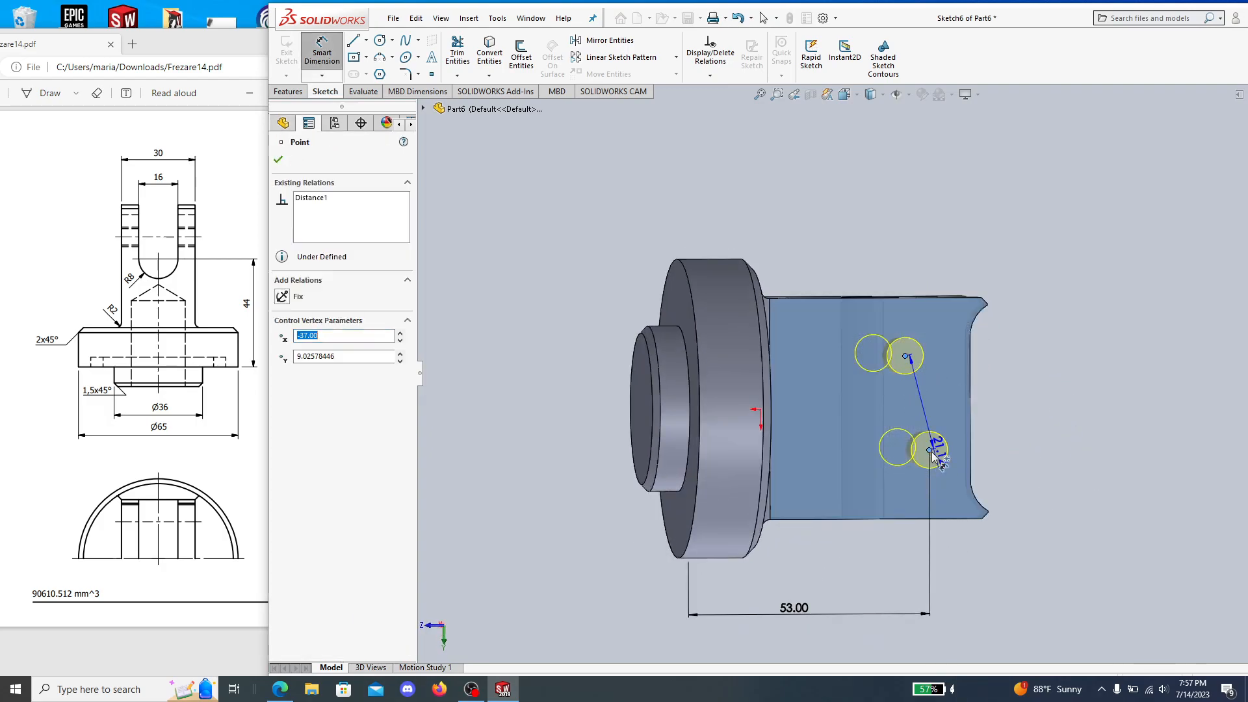
left_click(1038, 413)
key("Escape")
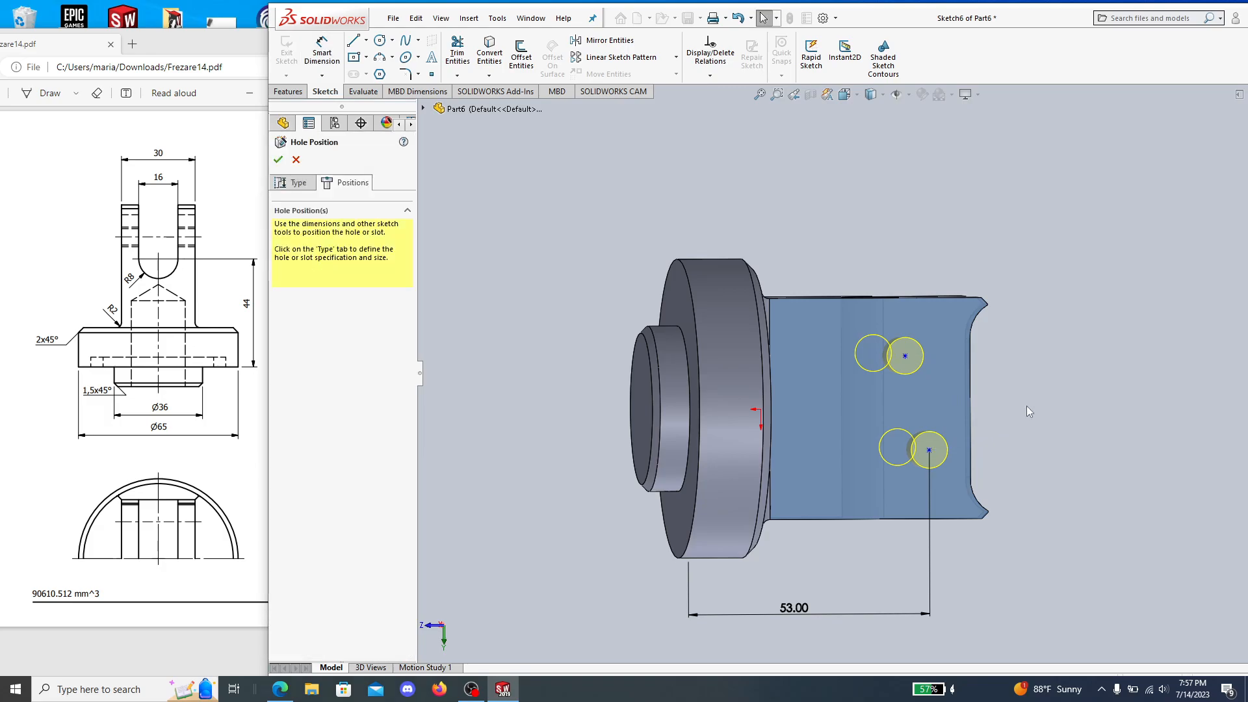
Add a Vertical relation between the two hole points so they line up at the same height.
left_click(905, 356)
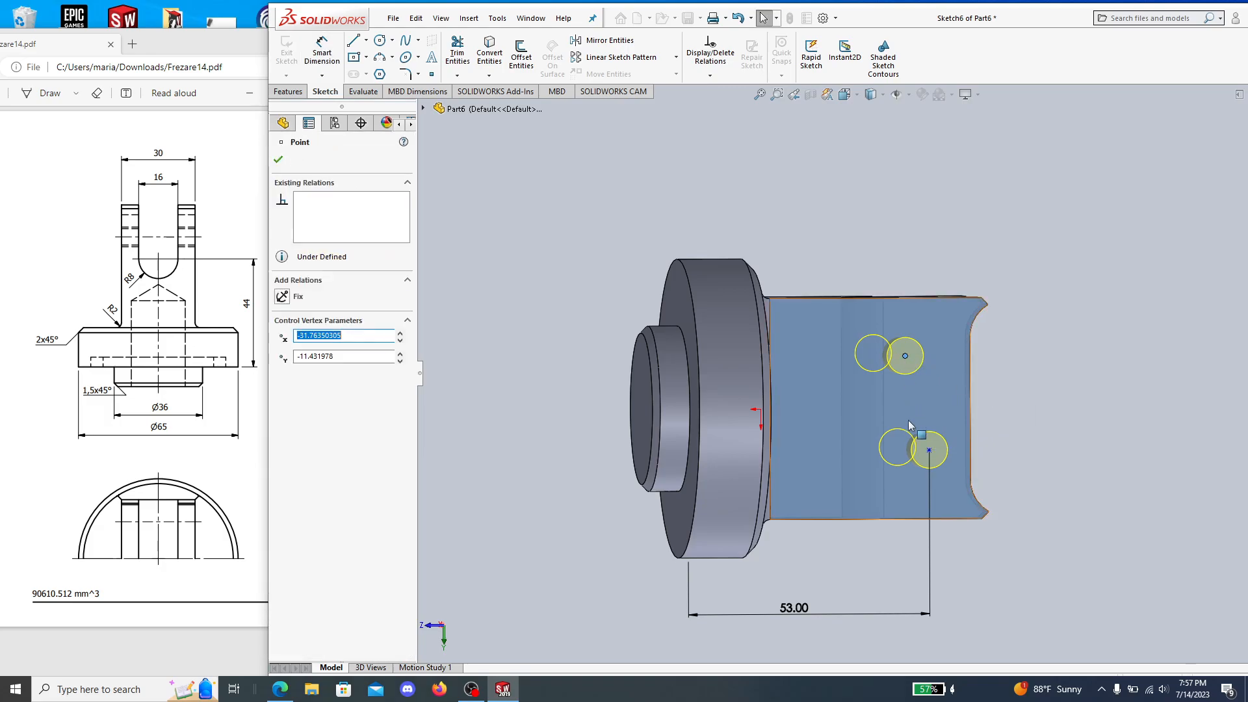
left_click(929, 450, "ctrl")
left_click(285, 386)
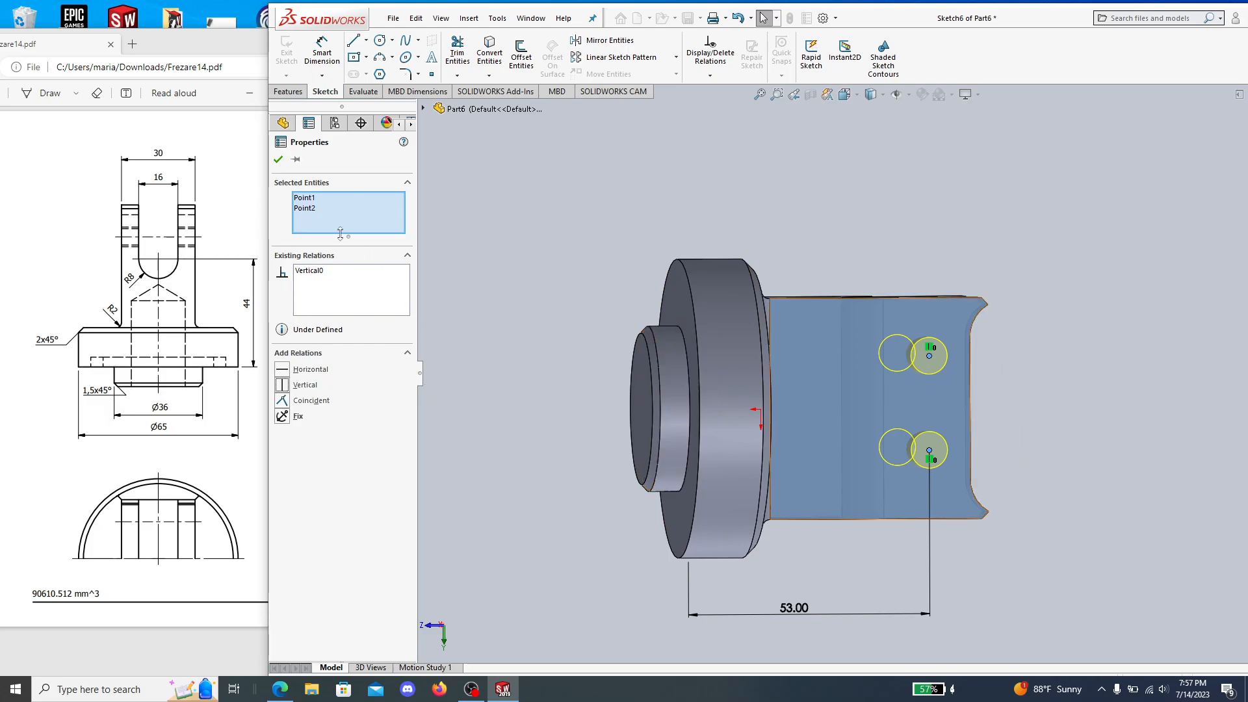
left_click(278, 160)
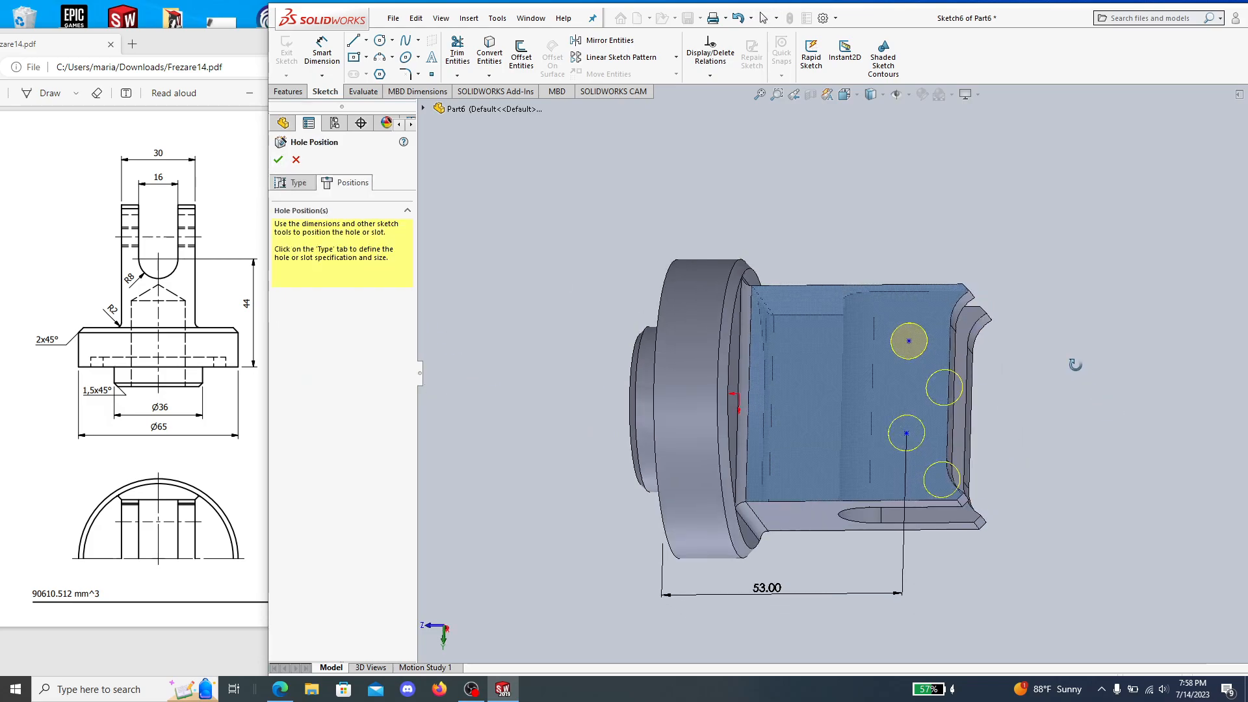
Check the hole spacing on the drawing and dimension the distance between the two hole points at 22 mm.
middle_click_drag(1097, 394, 1098, 324)
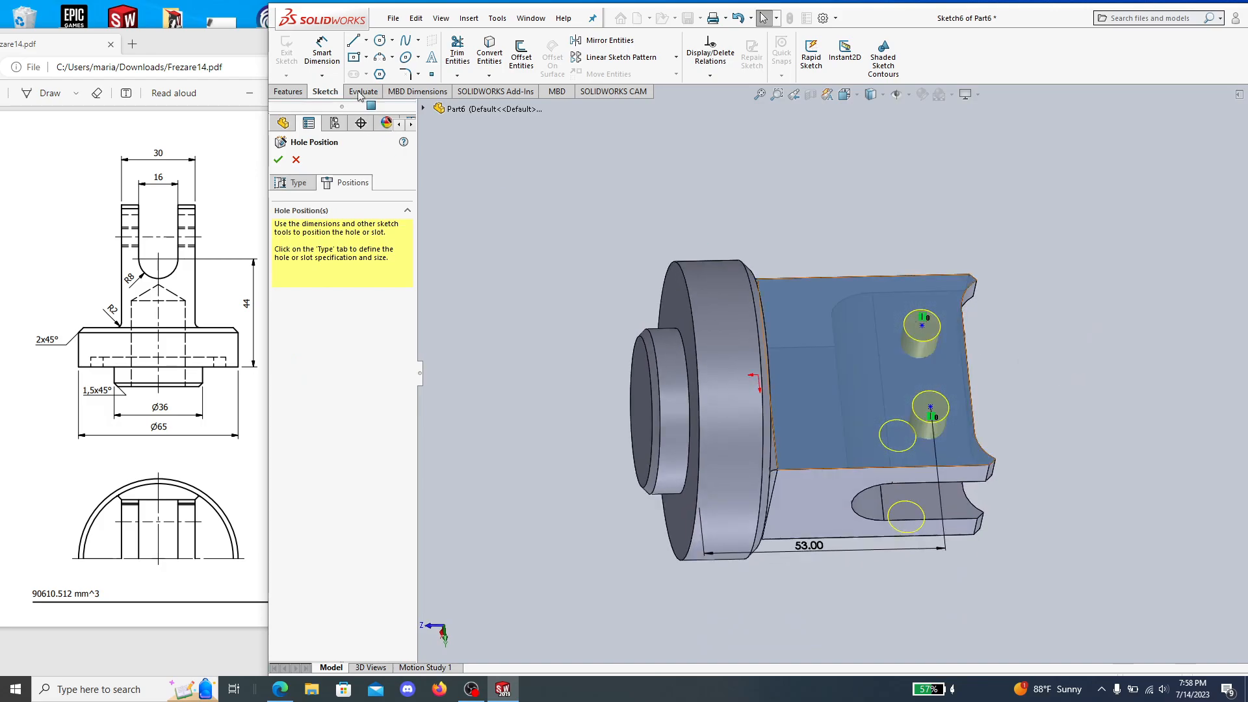
left_click(211, 506)
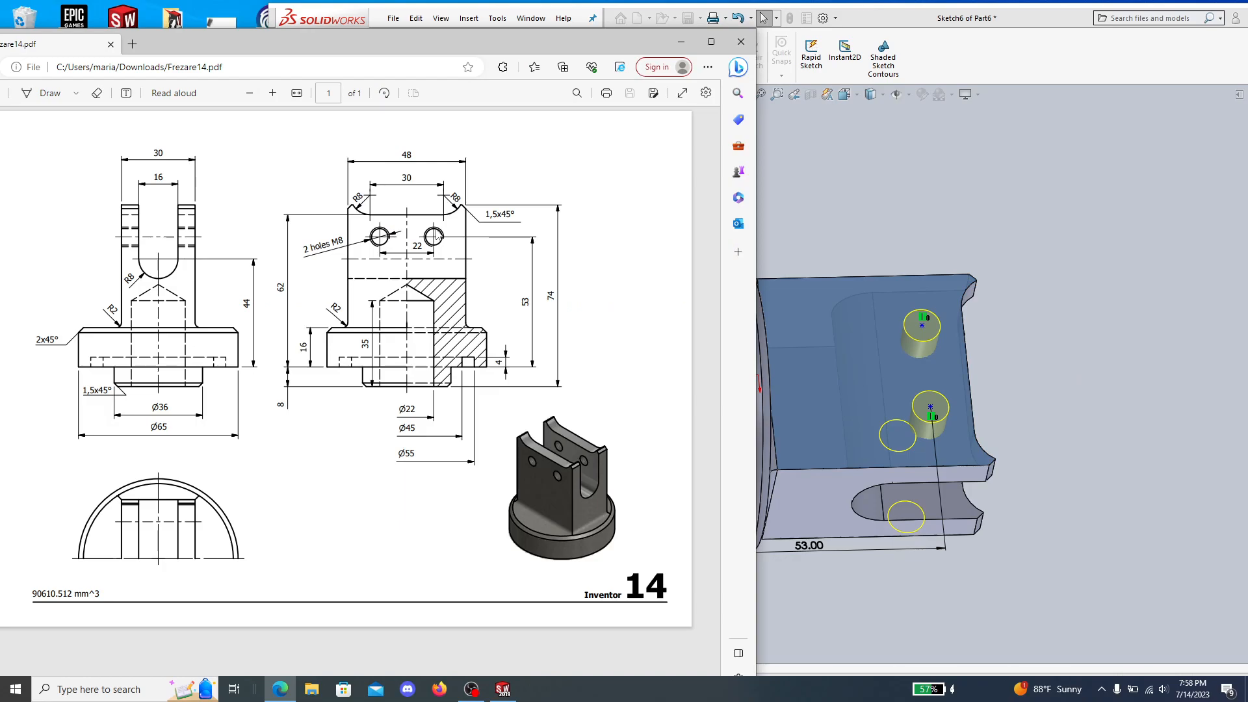
left_click(1101, 396)
middle_click_drag(1099, 404, 1096, 406)
left_click(322, 52)
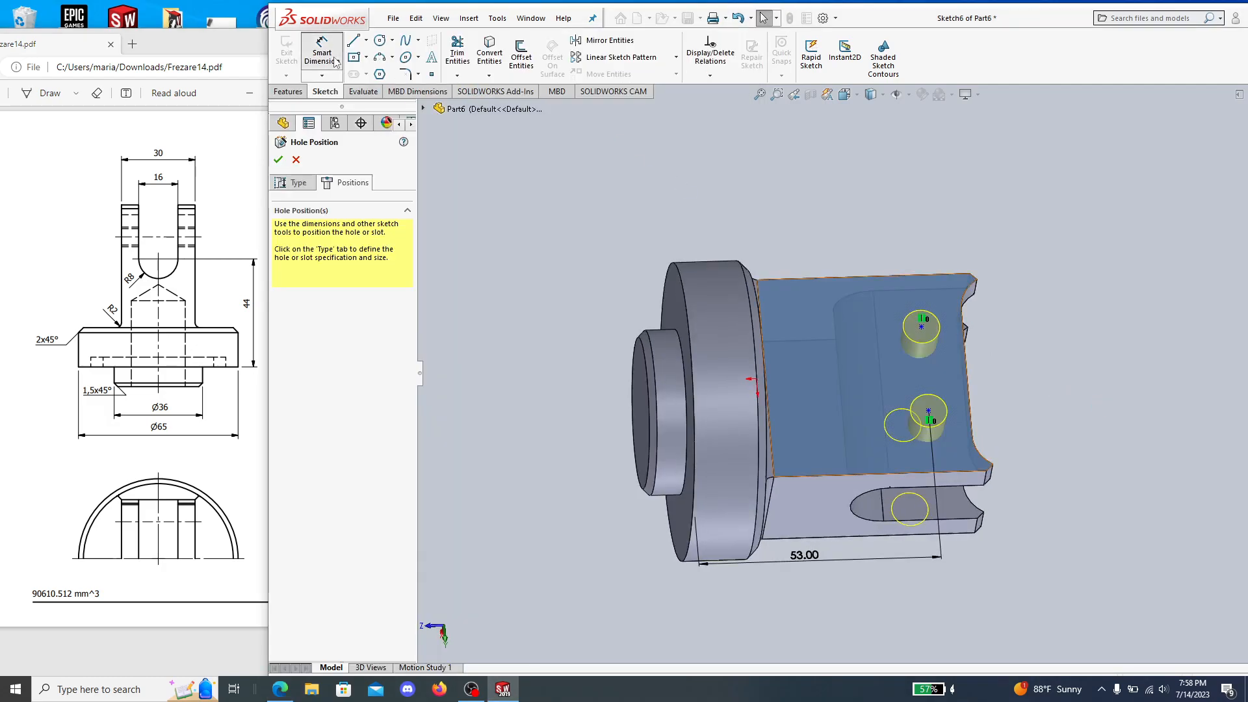
left_click(922, 327)
left_click(929, 413)
left_click(1020, 362)
type("22")
key("Return")
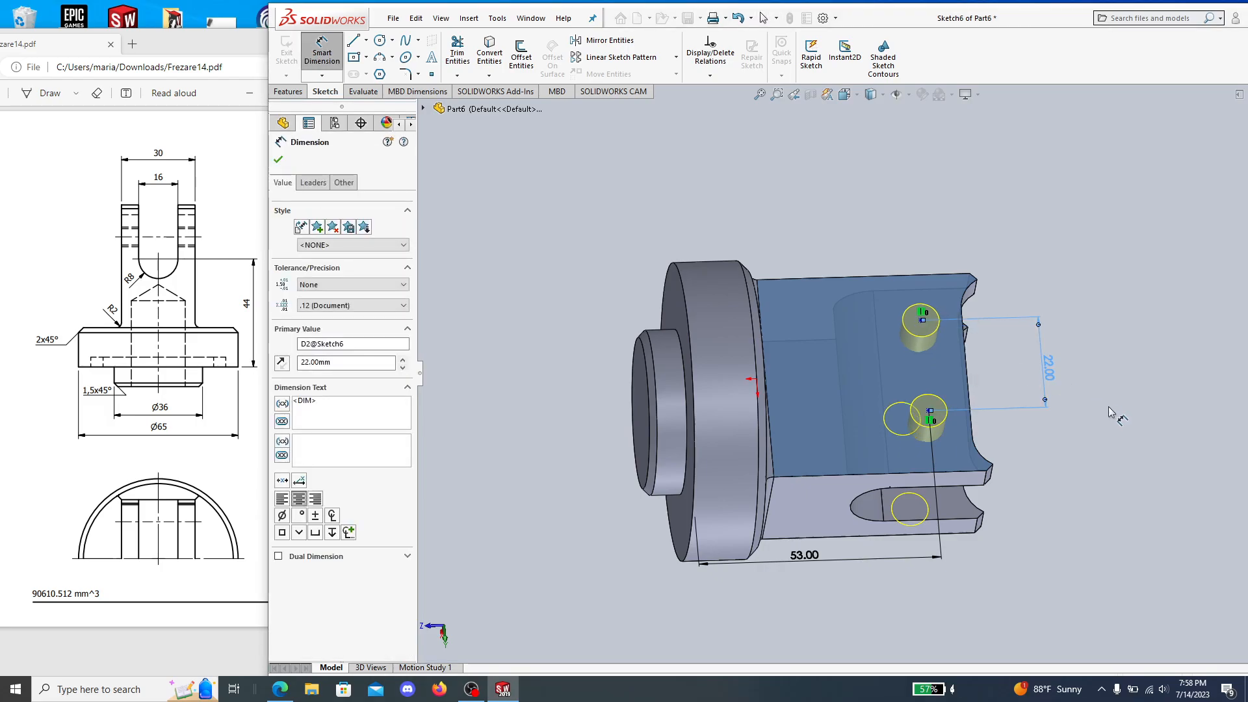
key("Escape")
Delete the 22 mm spacing dimension between the two hole points.
middle_click_drag(1133, 446, 1207, 568)
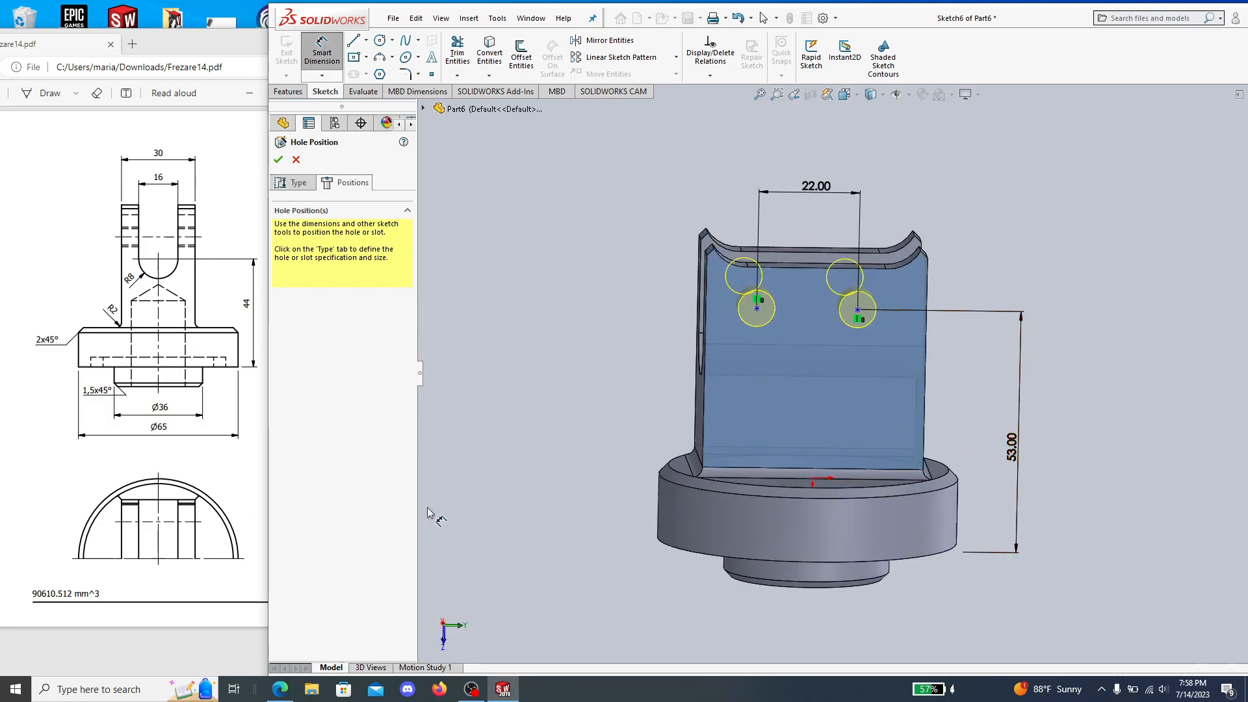
middle_click_drag(1089, 420, 1082, 383)
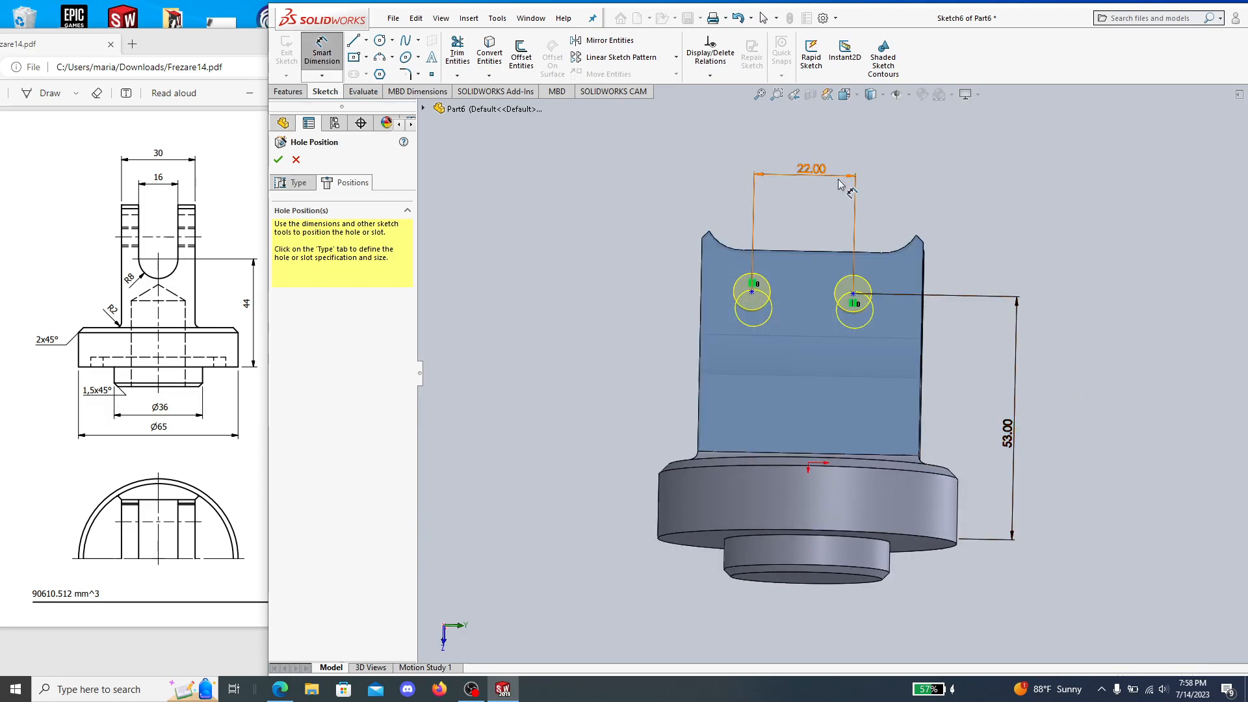
left_click(812, 169)
key("Delete")
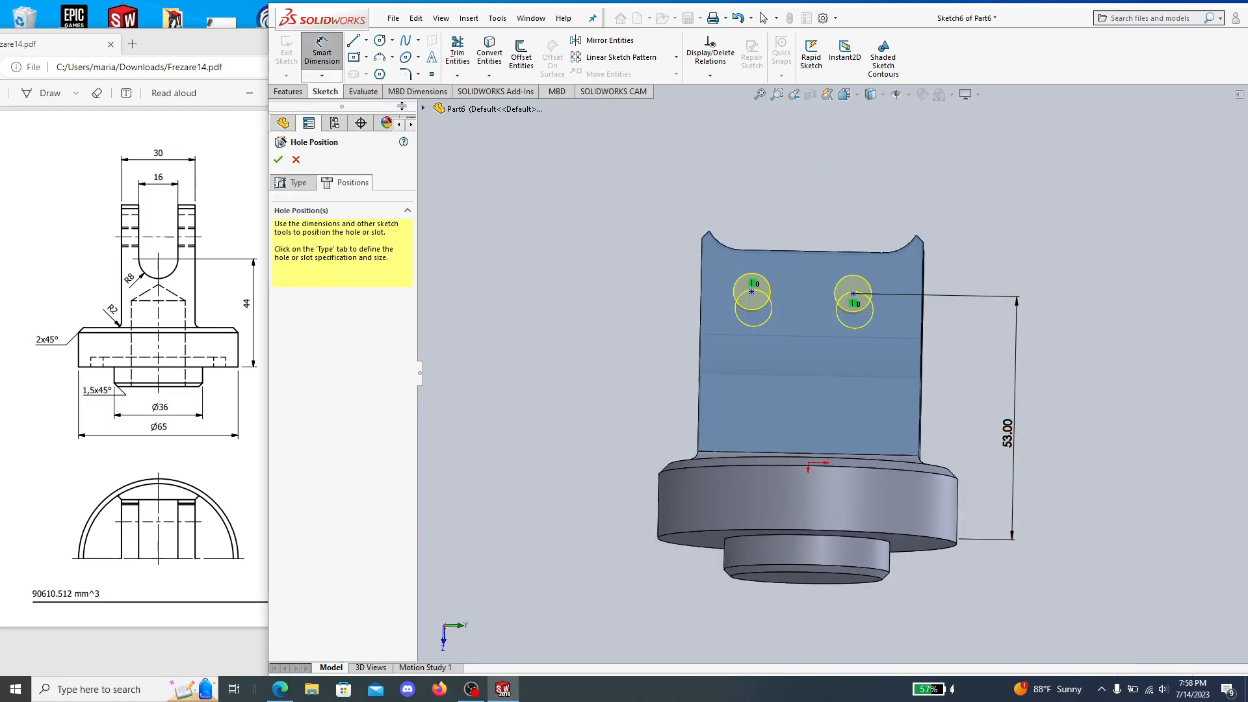
Sketch a construction centerline about 72 mm long from the origin straight up between the hole points, past the fork's upper edge.
left_click(366, 40)
left_click(384, 69)
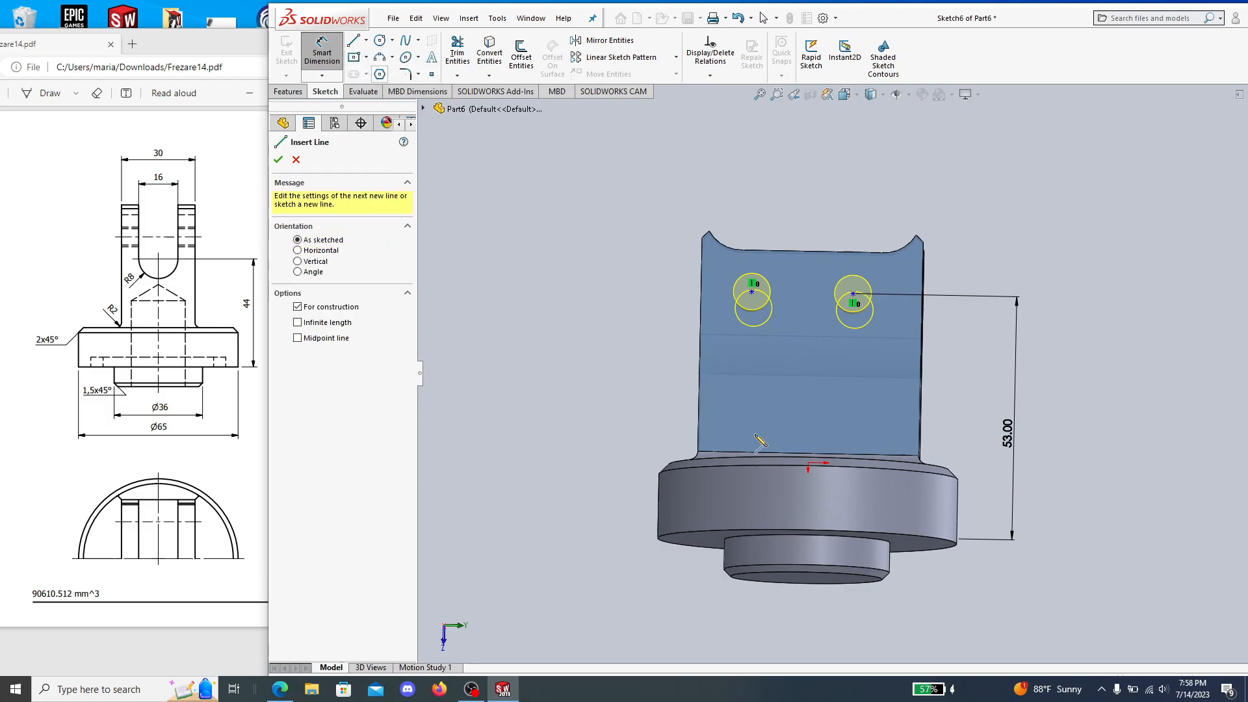
middle_click_drag(887, 537, 890, 576)
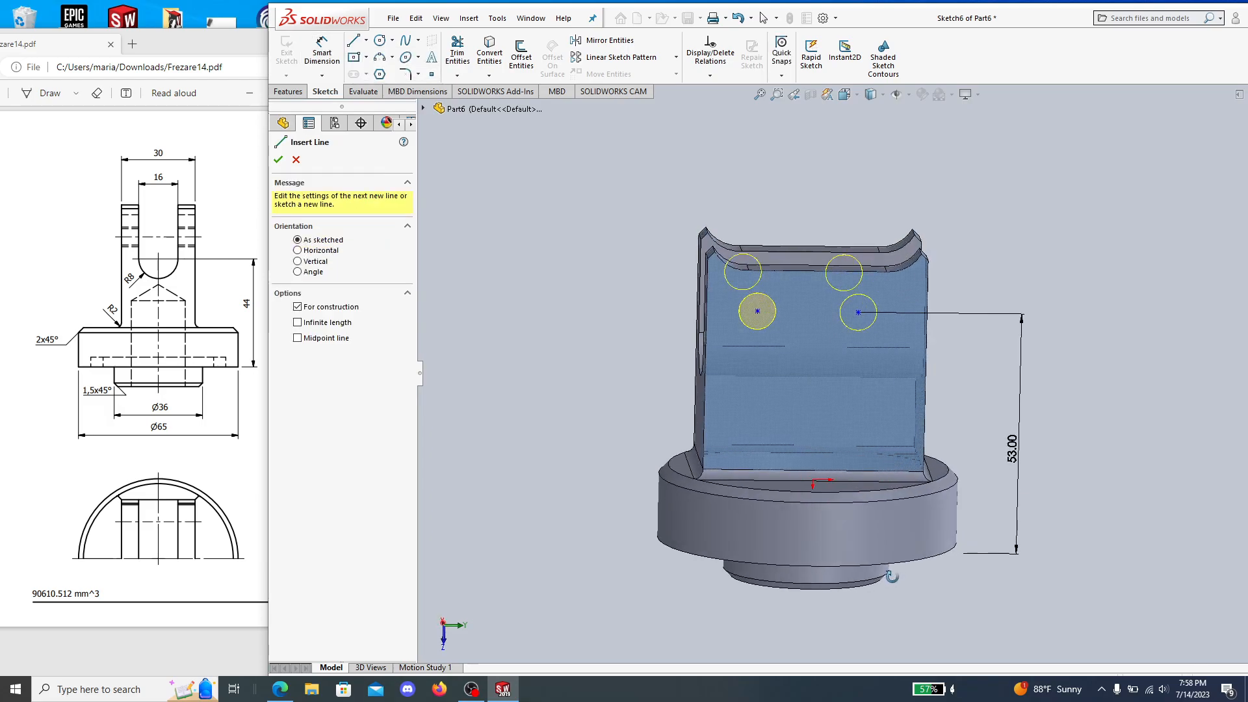
left_click(813, 479)
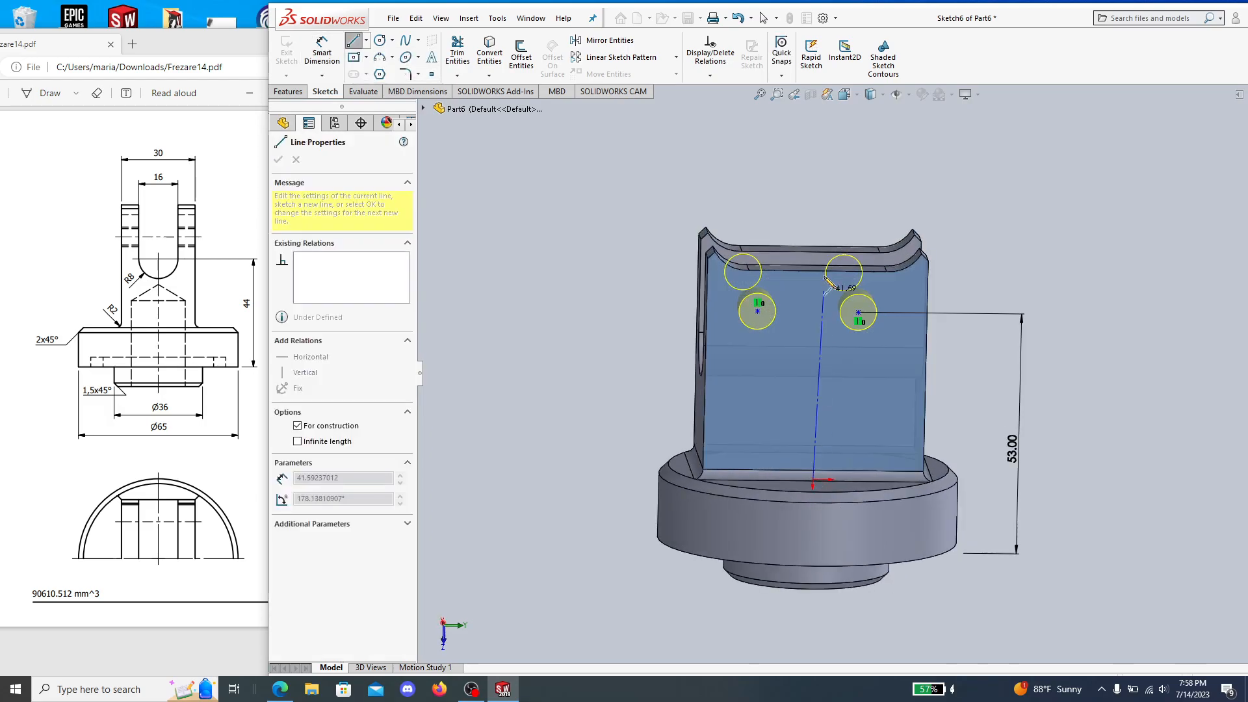
left_click(820, 156)
key("Escape")
Dimension the hole point without the height dimension 11 mm from the construction centerline.
middle_click_drag(1100, 494, 1102, 446)
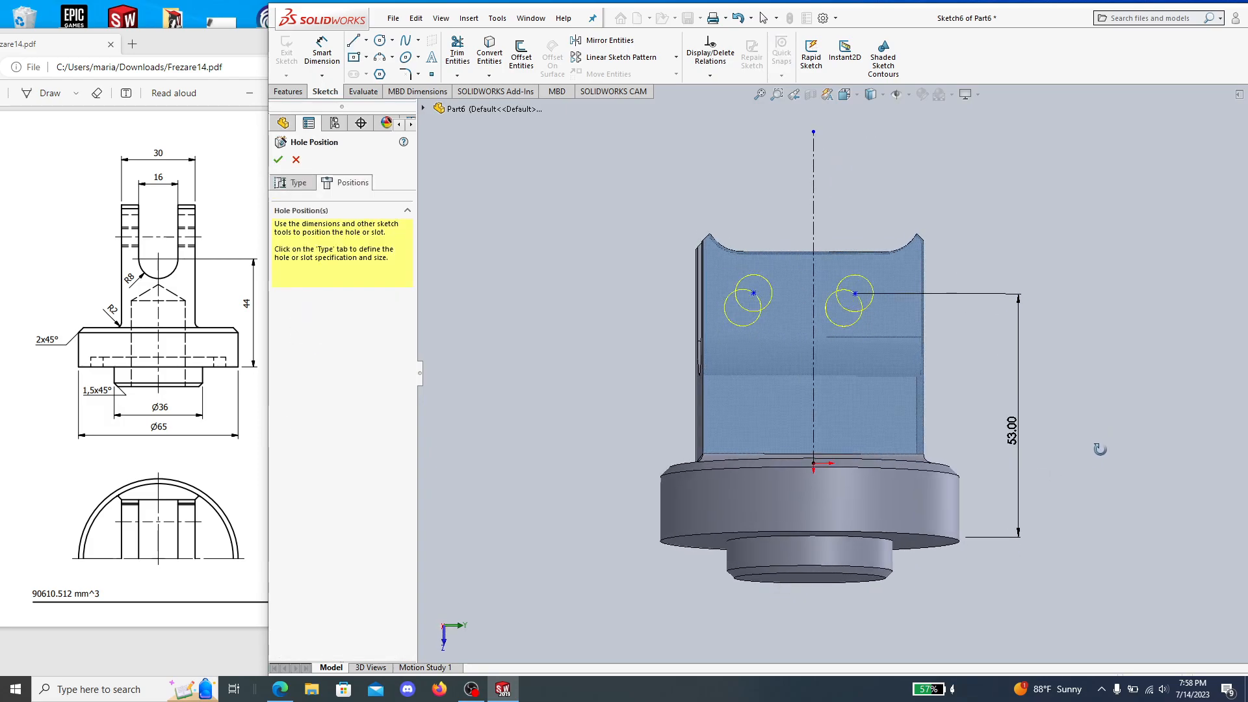
left_click(754, 294)
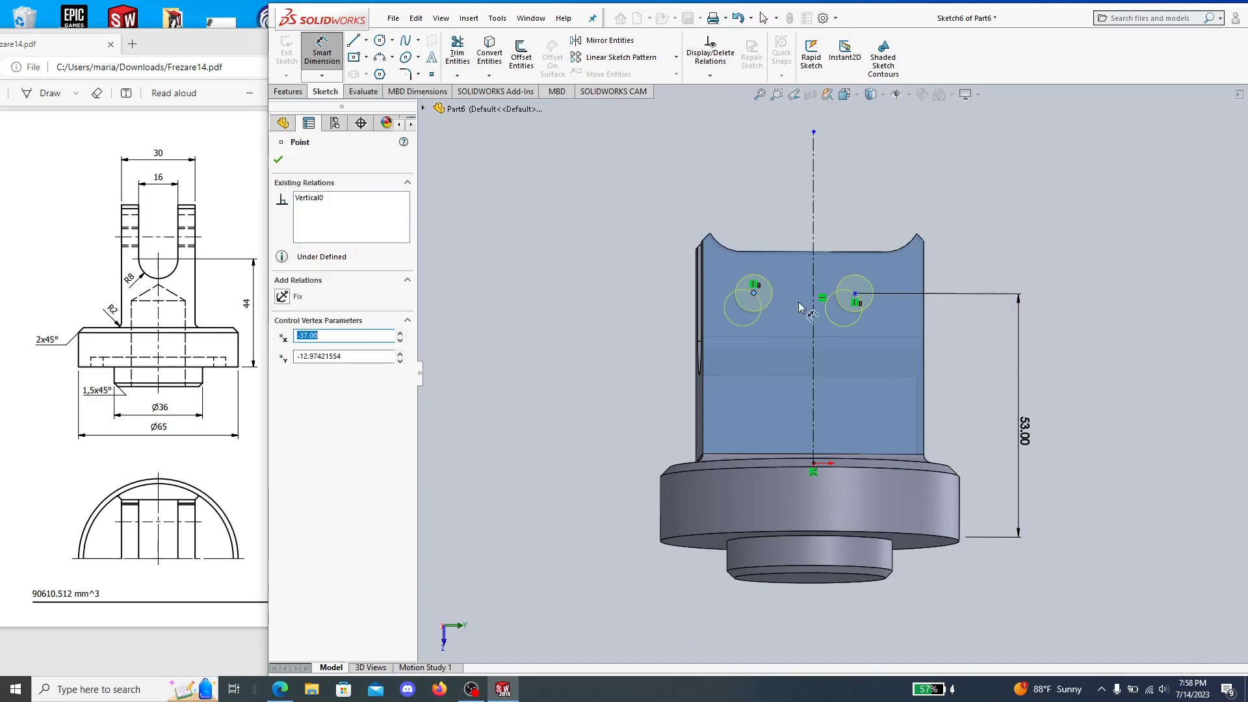
left_click(813, 298)
left_click(790, 191)
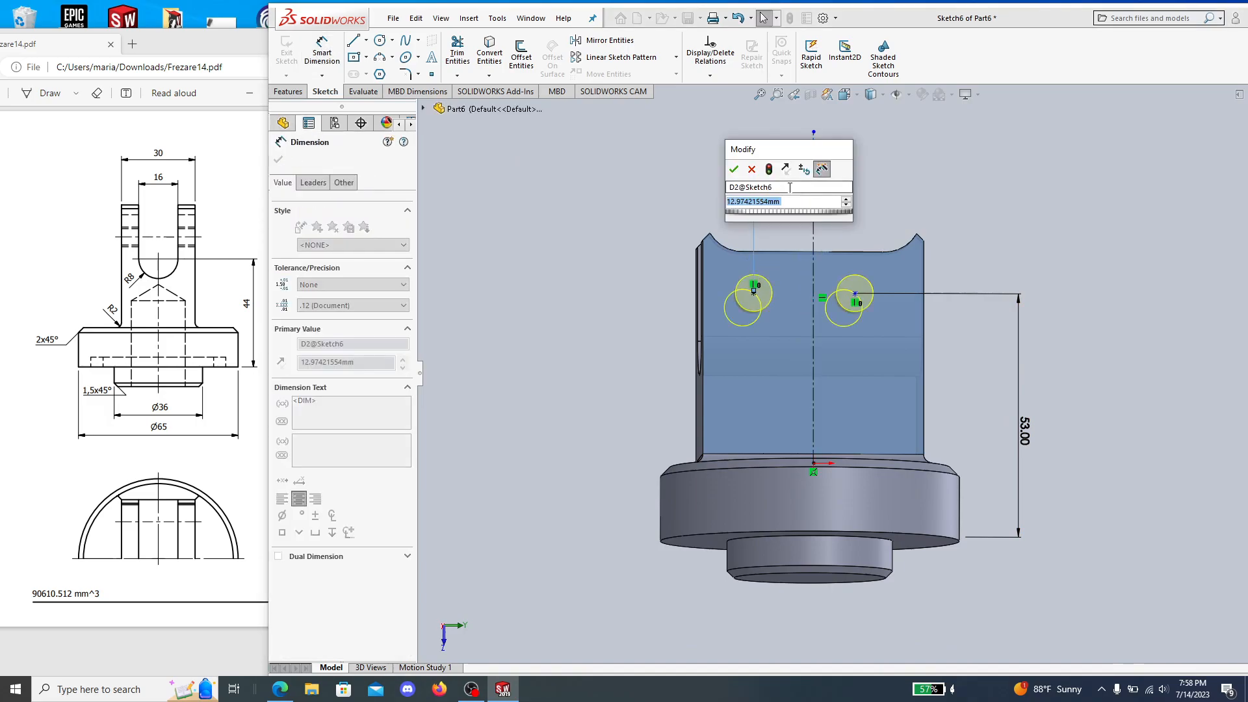
type("1")
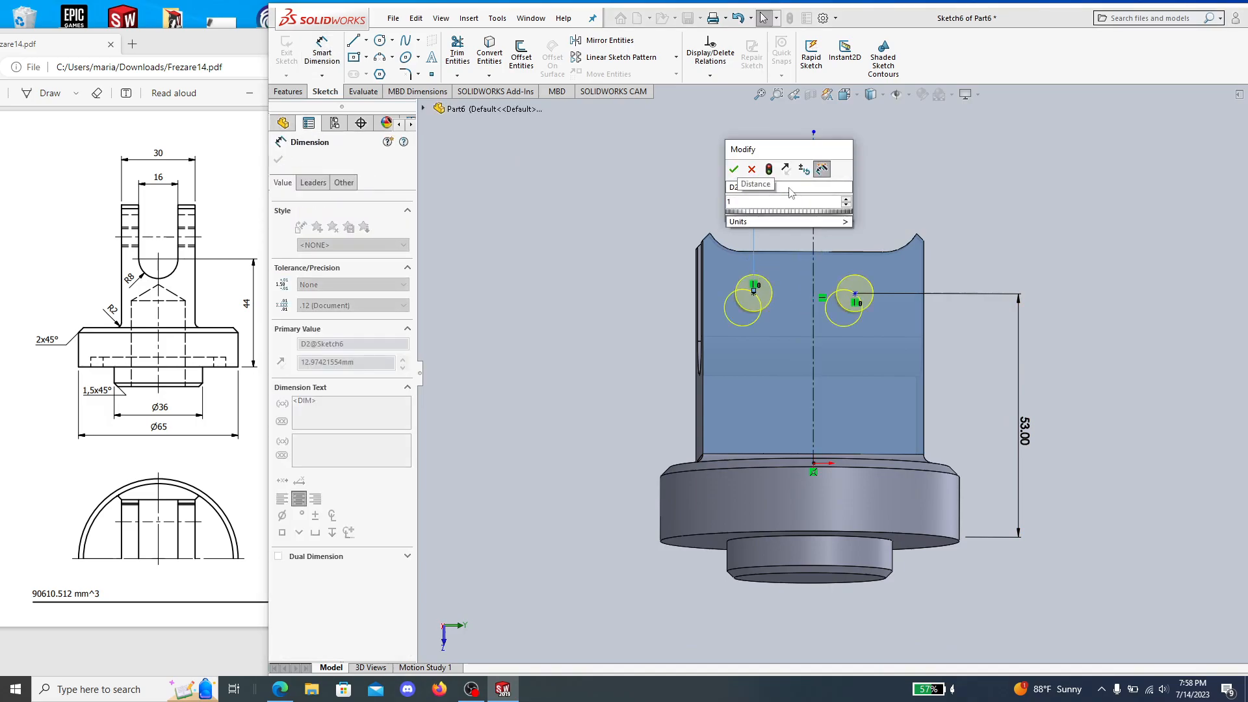
type("1")
key("Return")
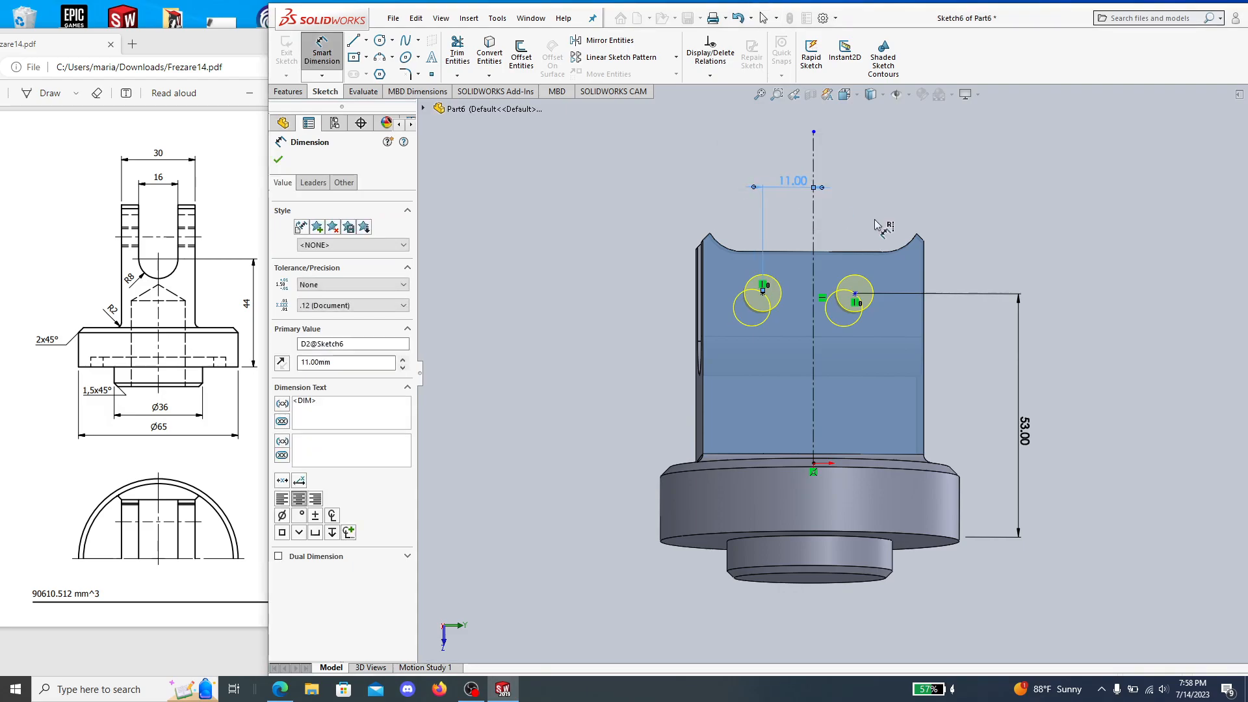
Dimension the hole point that carries the 53 mm height dimension 11 mm from the construction centerline.
left_click(855, 294)
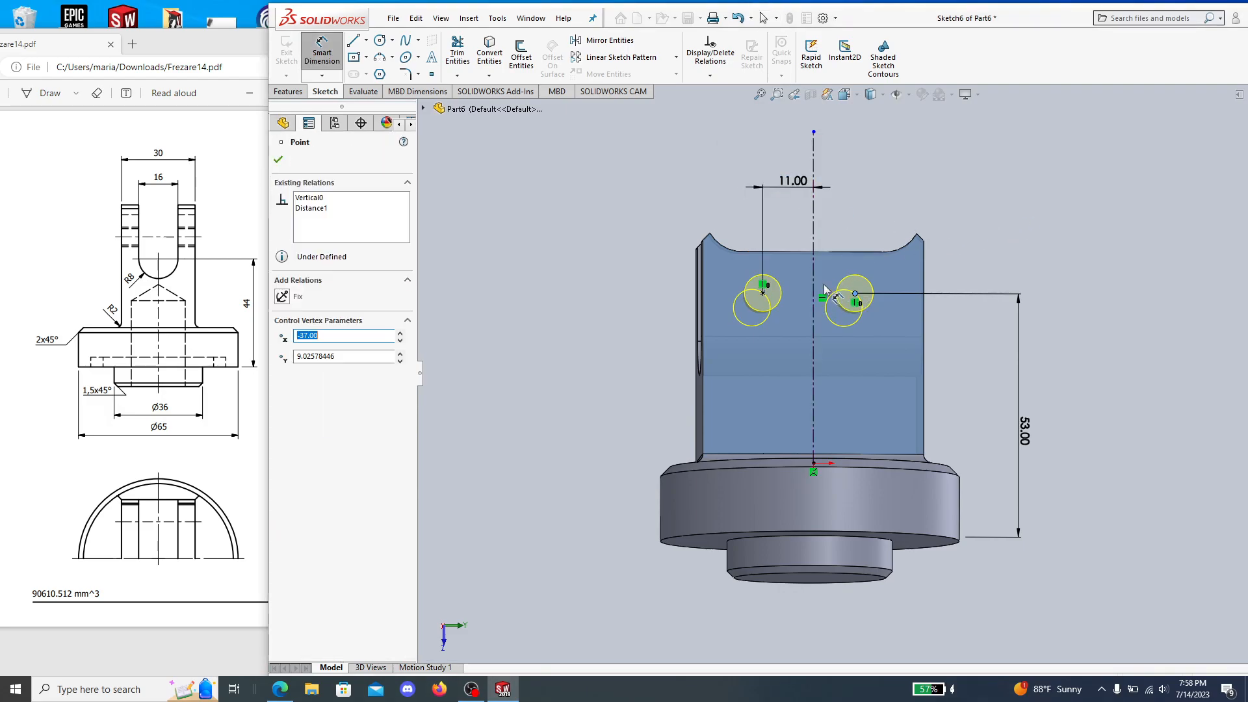
left_click(814, 270)
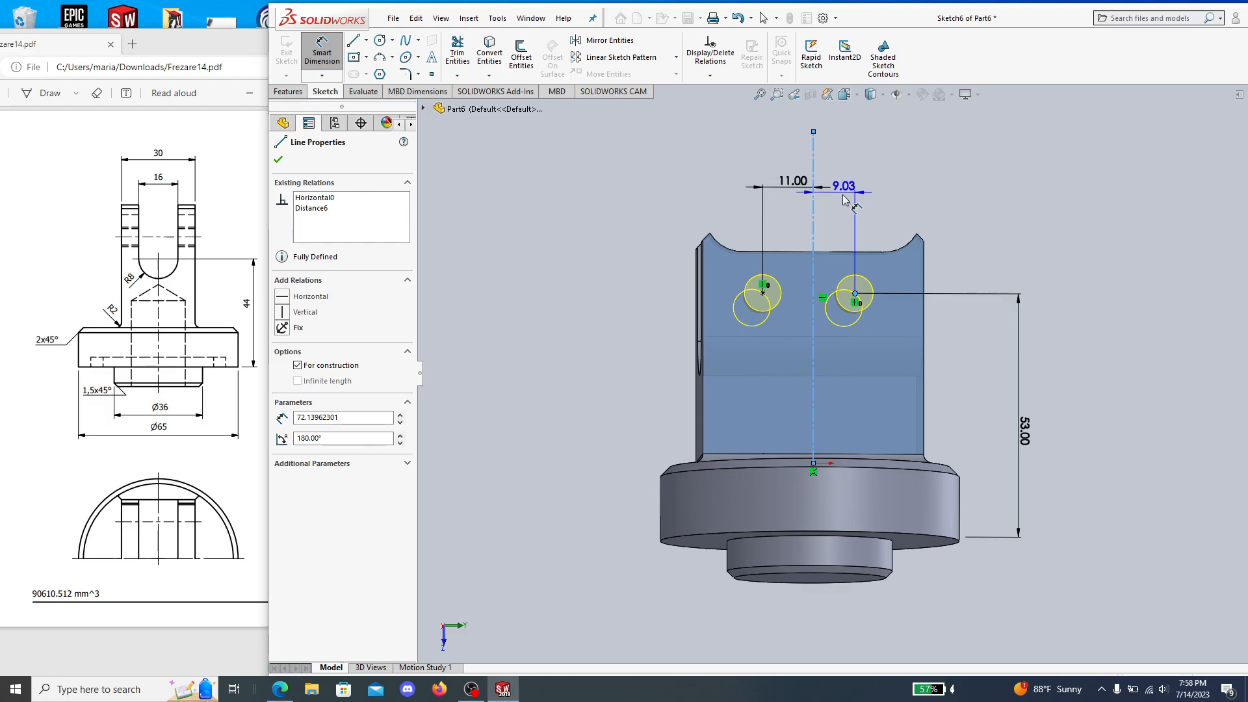
left_click(800, 189)
type("11")
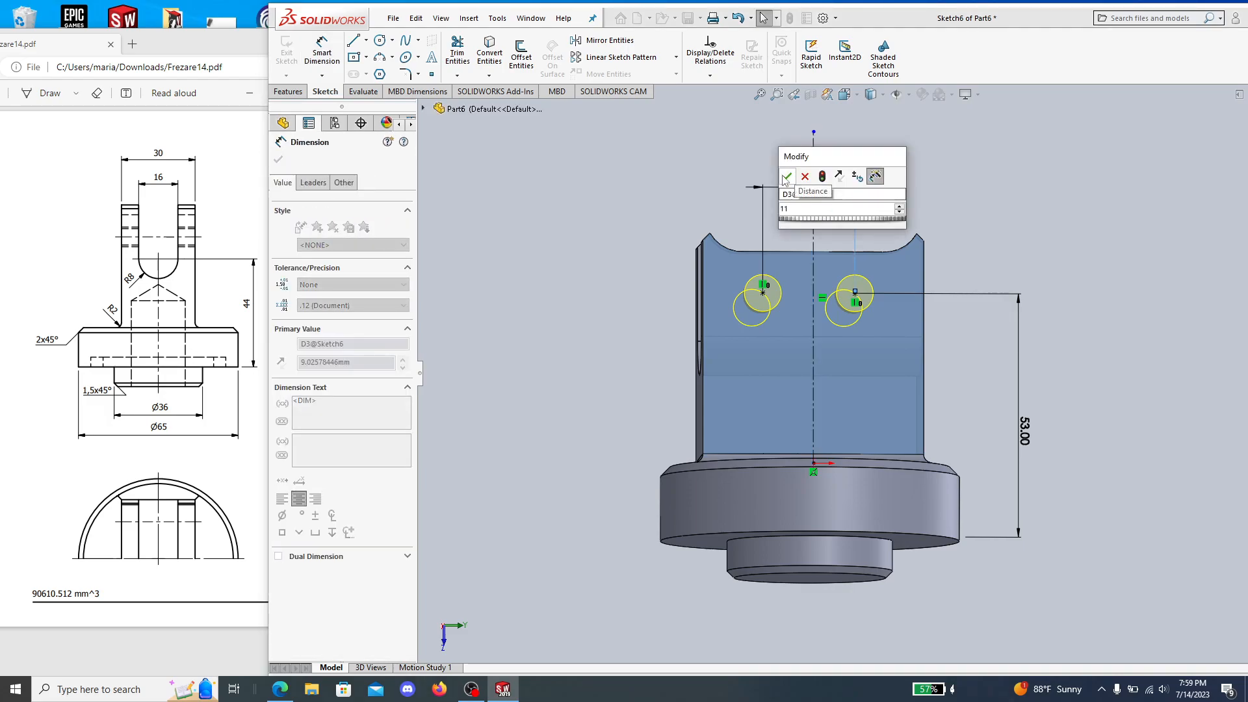
left_click(787, 176)
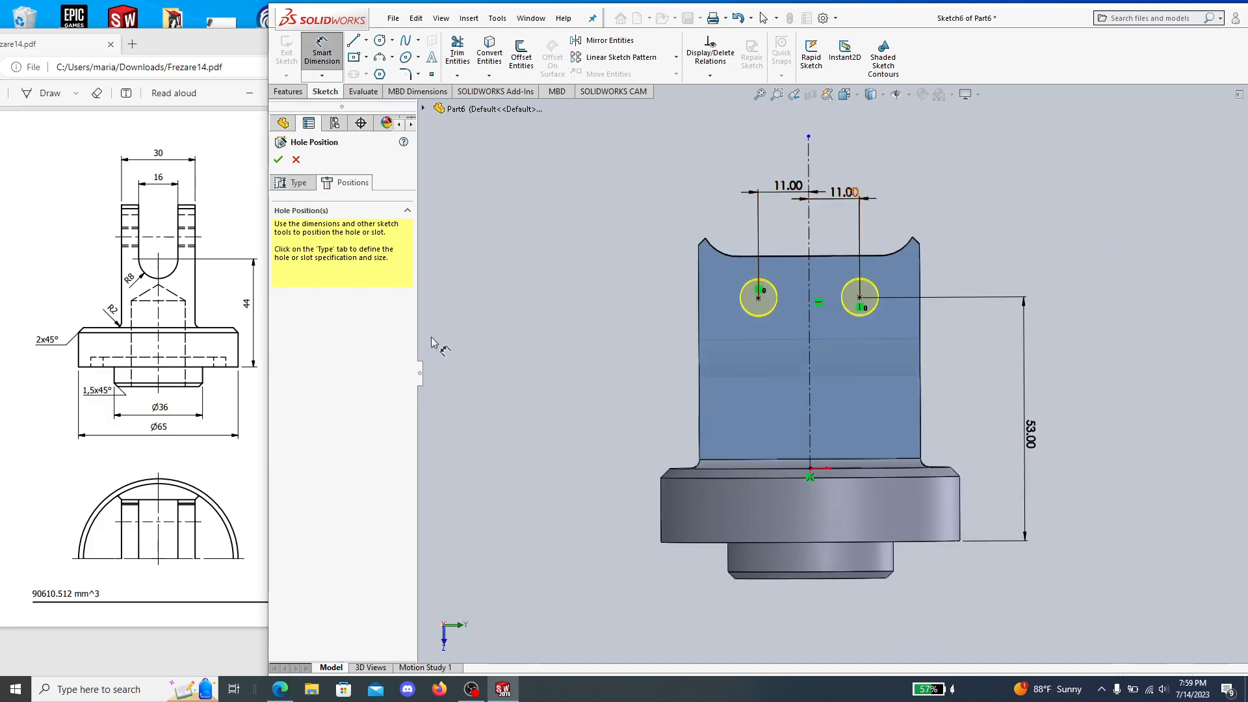
Check the hole callout and spacing on the drawing and complete the two 8 mm through holes in the fork arms.
left_click(267, 382)
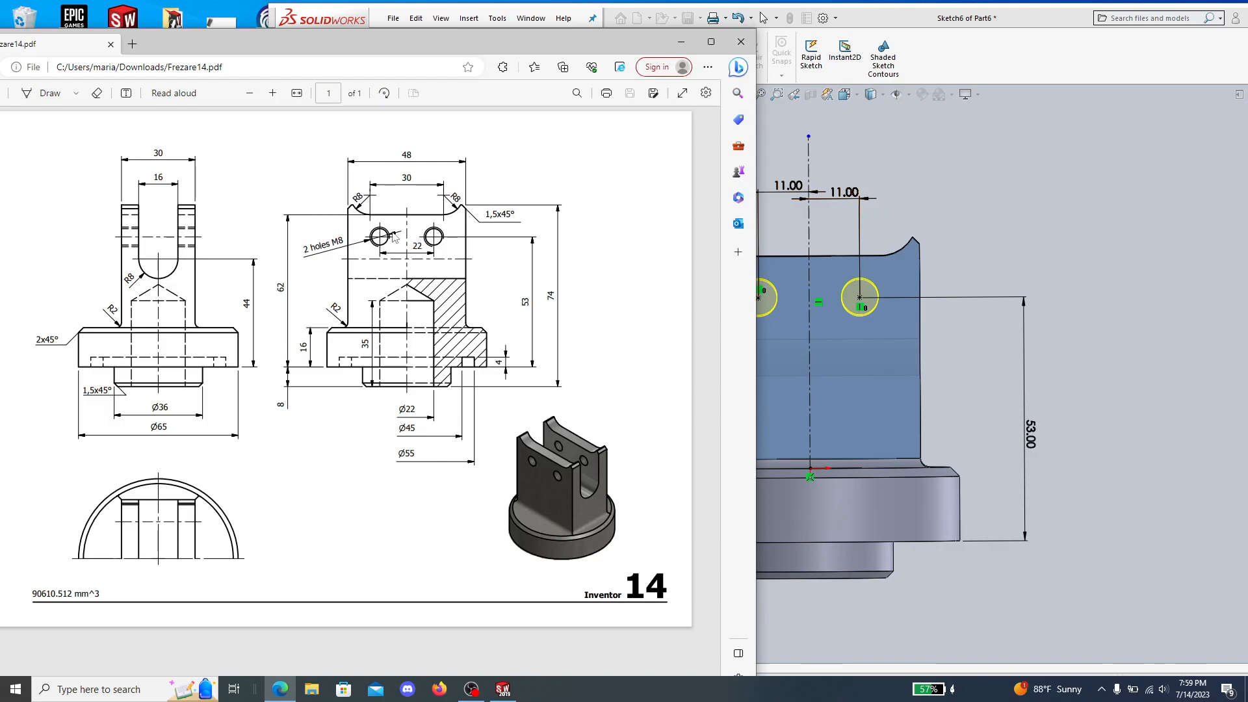
left_click(950, 190)
middle_click_drag(1152, 291, 789, 166)
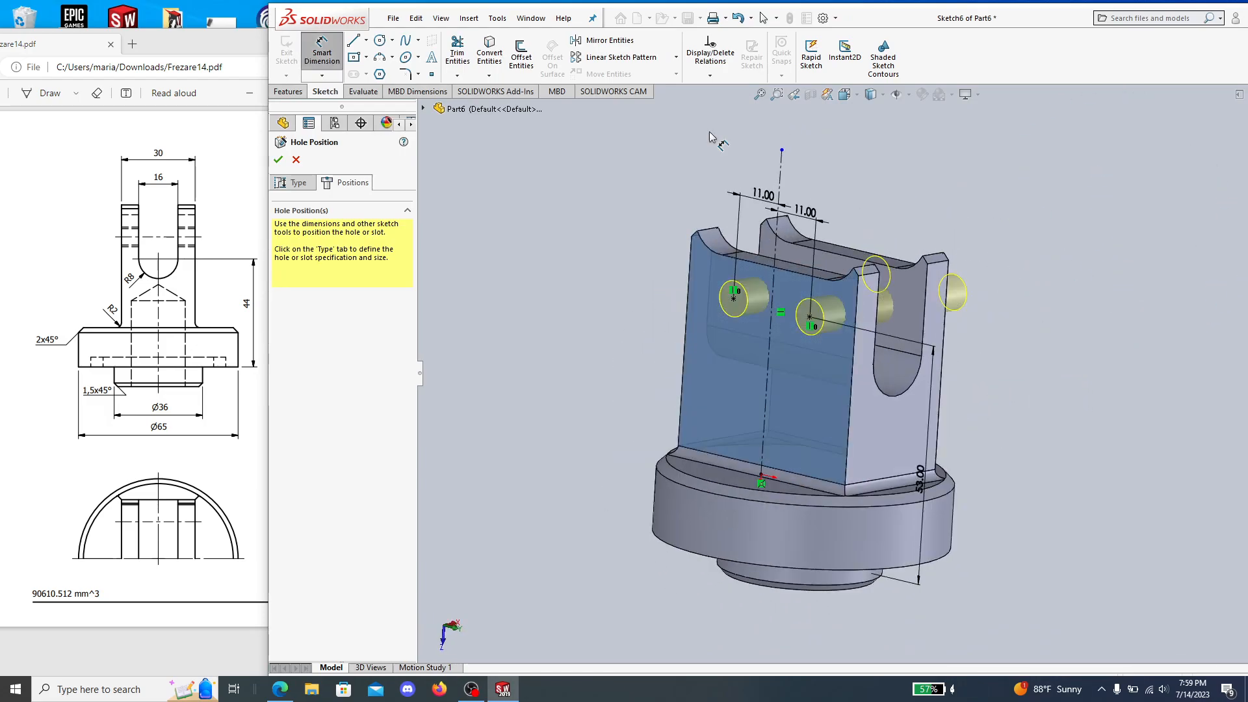
left_click(280, 161)
middle_click_drag(688, 313, 1093, 348)
Compare the model with the drawing and examine the central bore shown in the base.
left_click(154, 331)
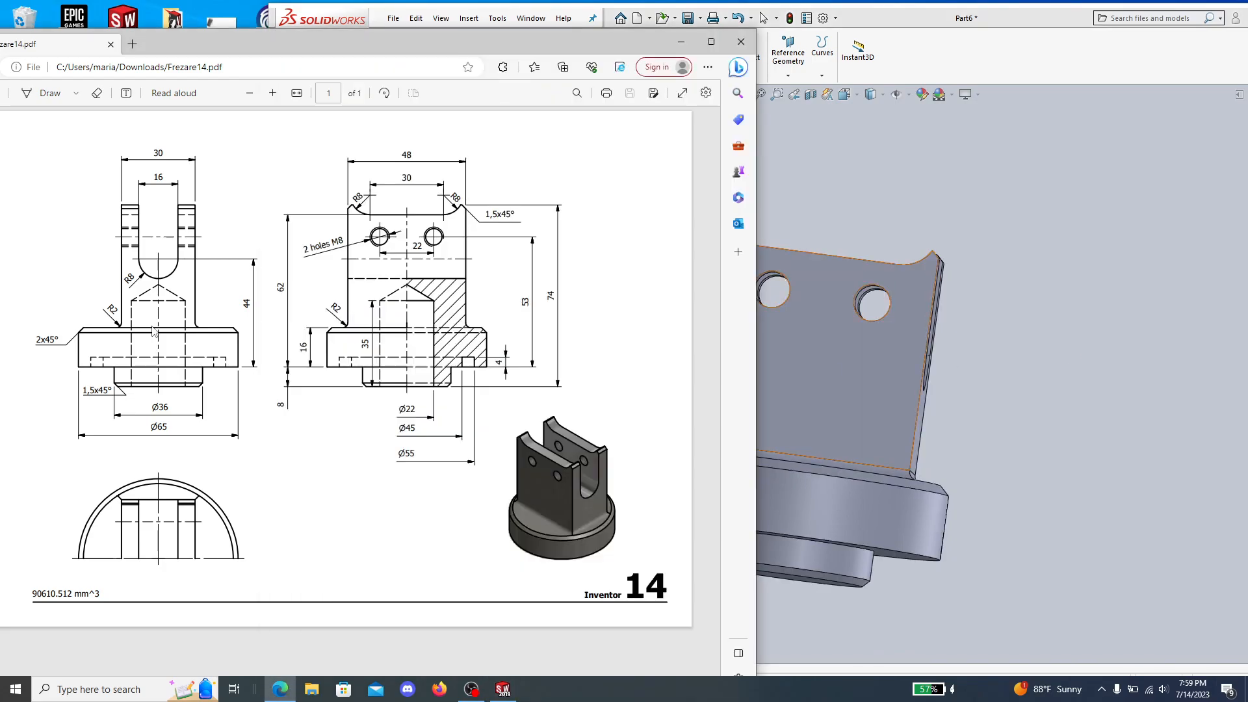
left_click(1092, 368)
middle_click_drag(1092, 368, 972, 419)
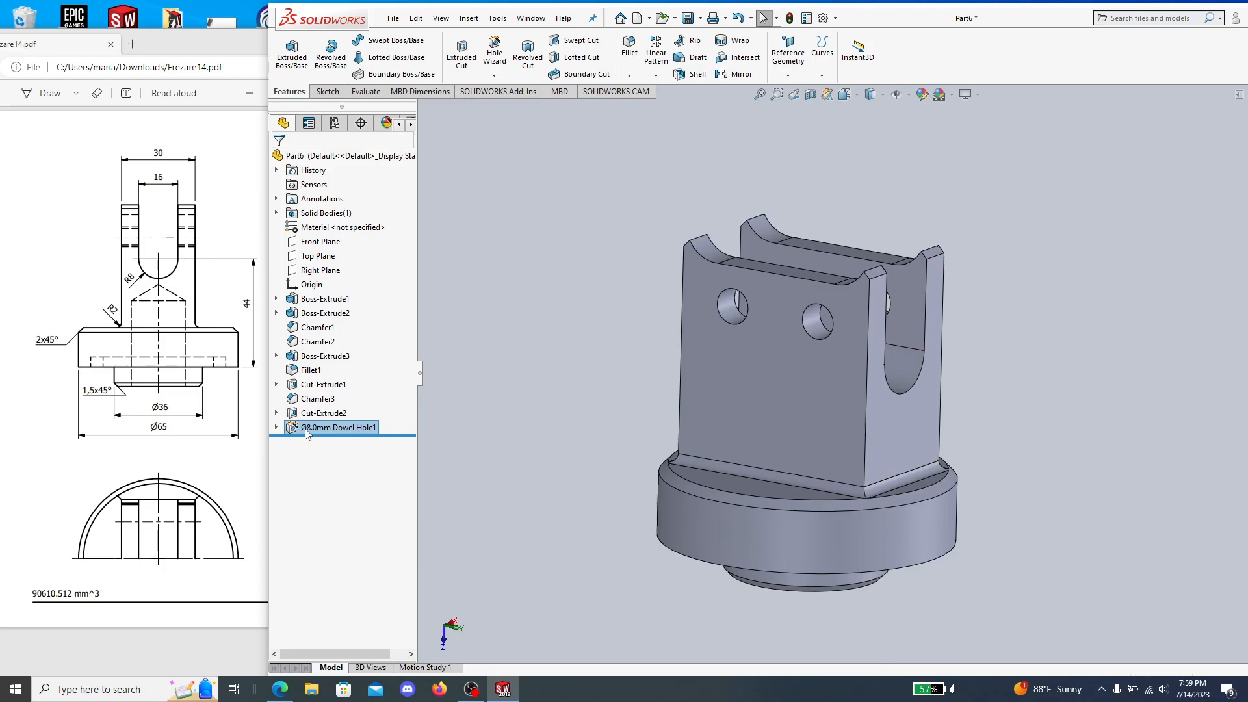
middle_click_drag(1107, 375, 1157, 337)
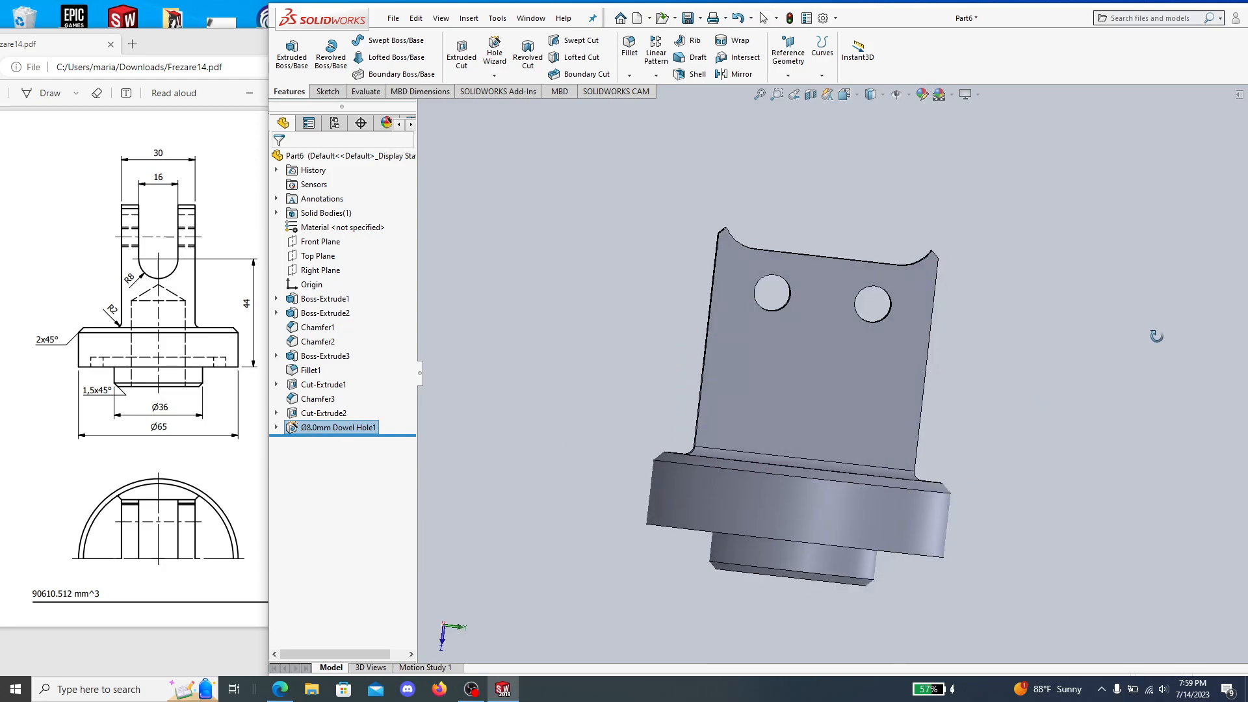
left_click(172, 382)
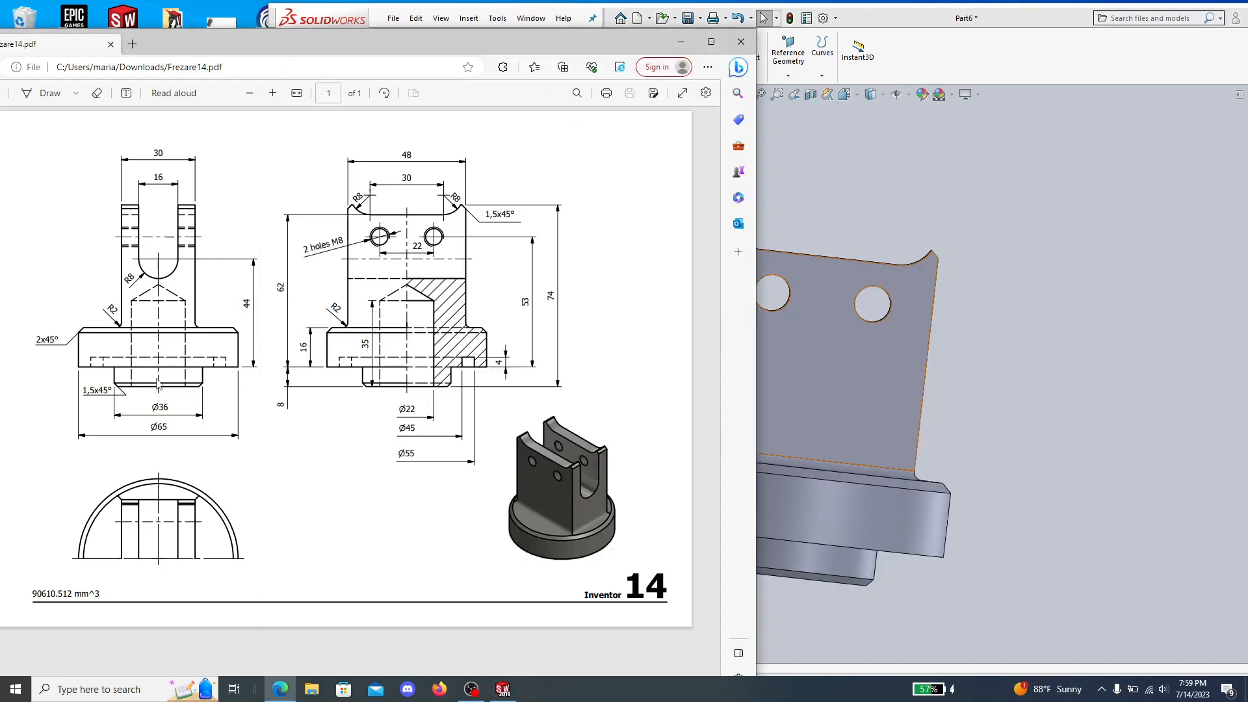
left_click(1117, 306)
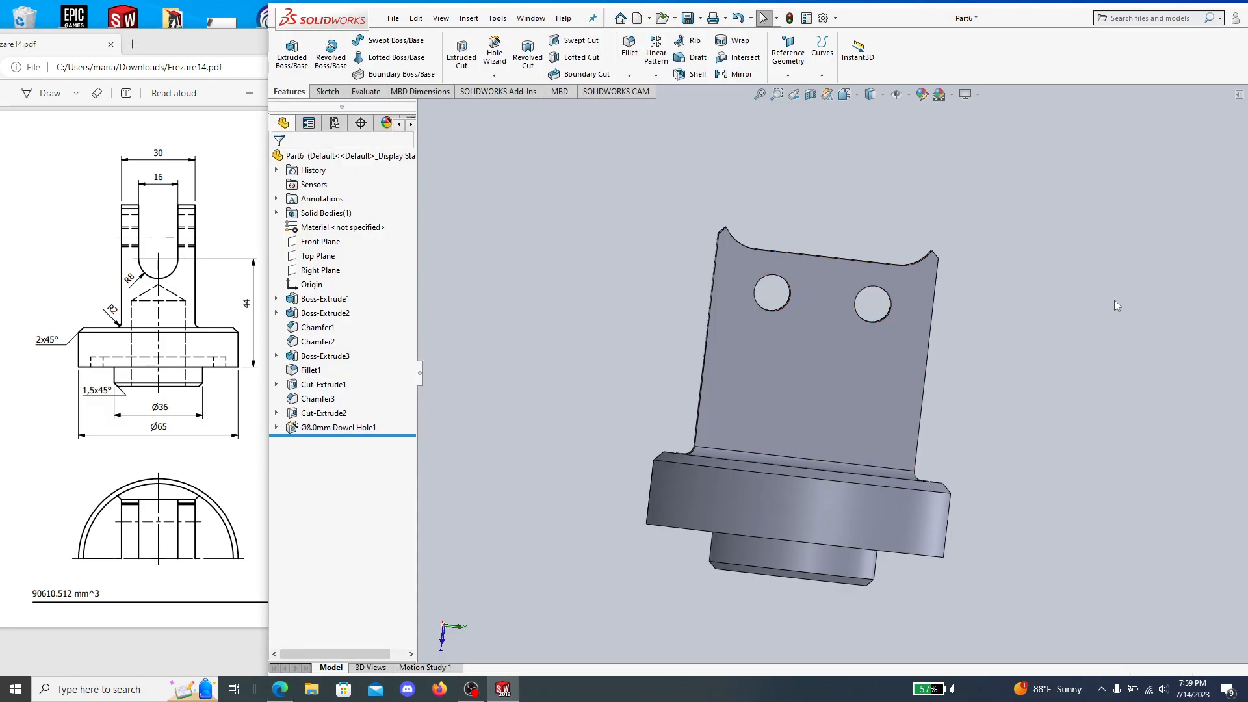
middle_click_drag(975, 354, 923, 367)
left_click(218, 393)
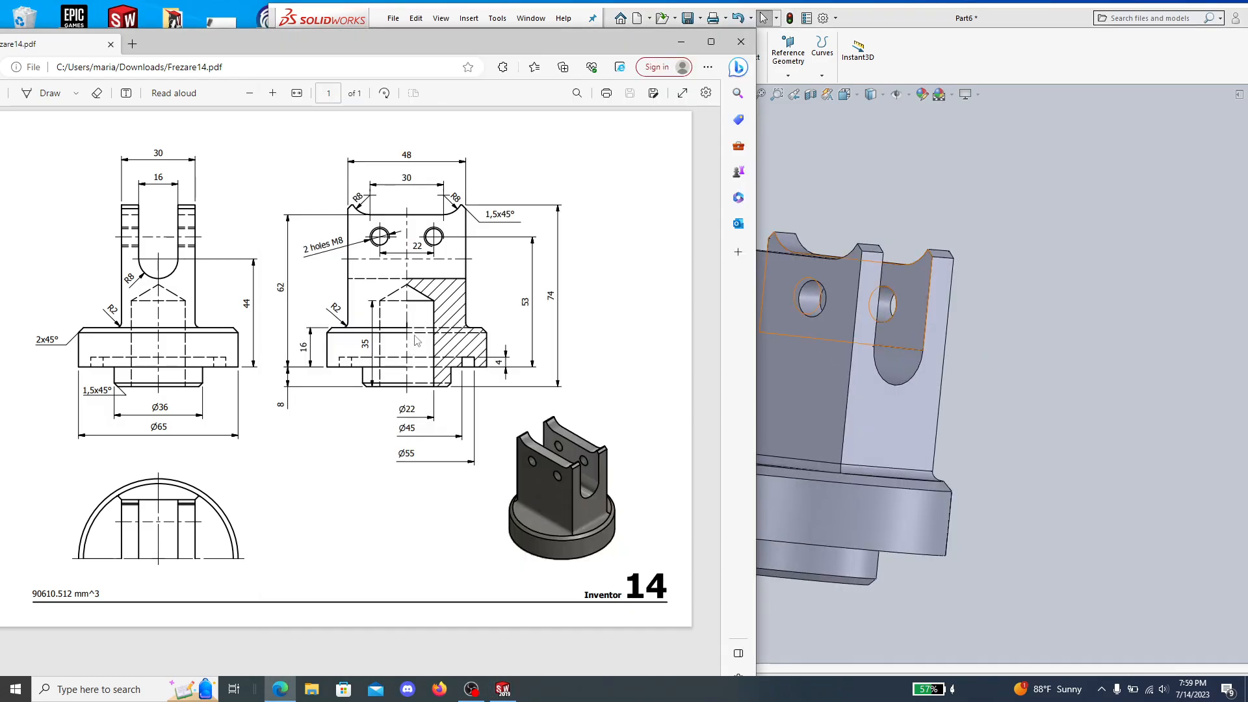
Start a Hole Wizard hole for the base's underside and set its custom diameter to 22 mm as on the drawing.
left_click(1023, 407)
middle_click_drag(1007, 444, 982, 232)
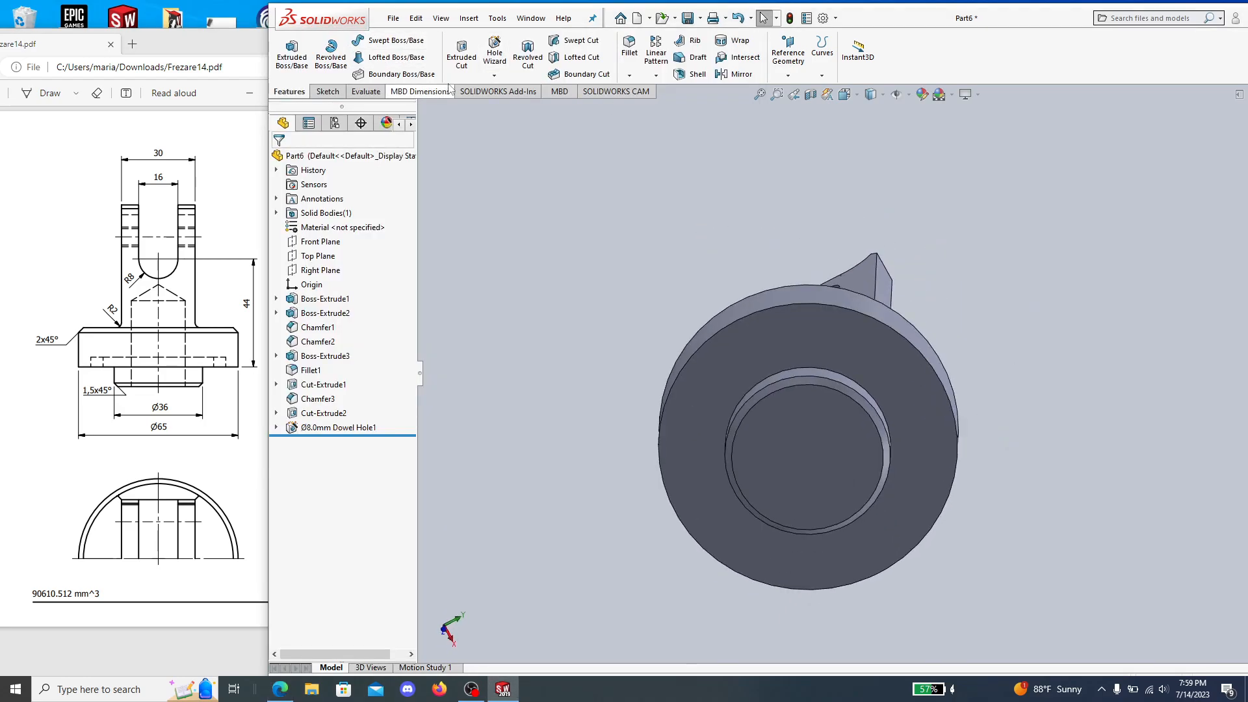
left_click(498, 56)
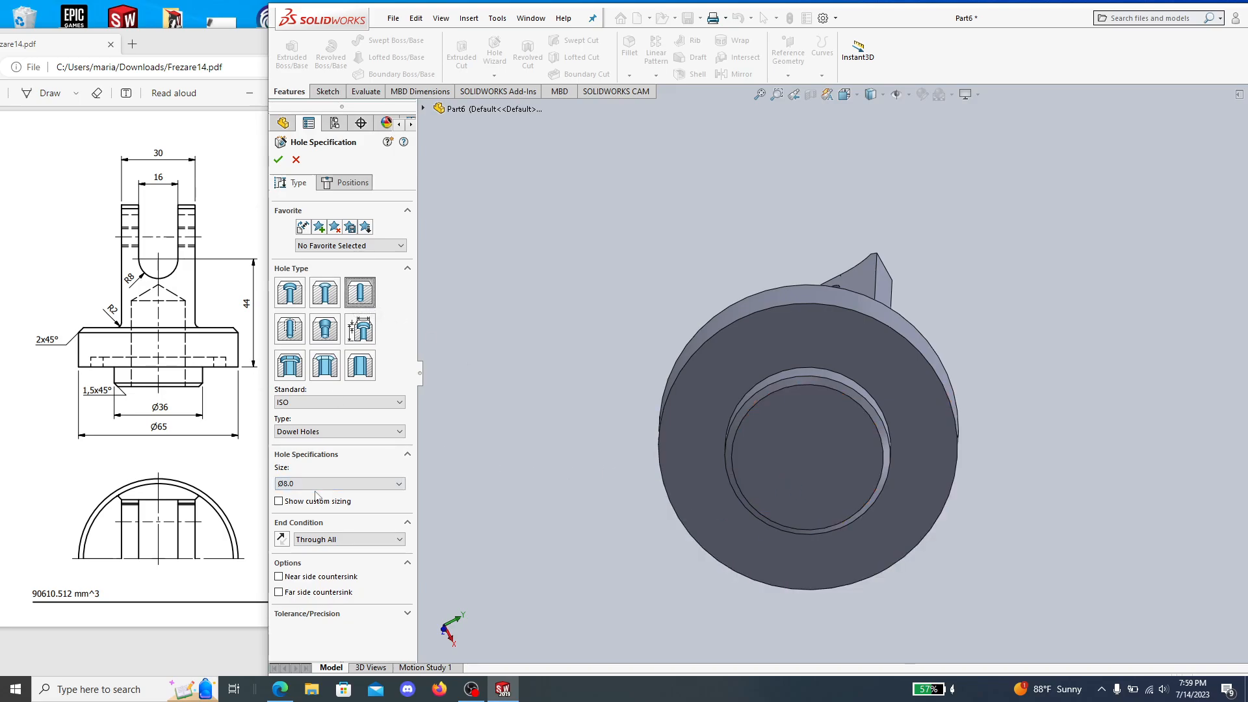
left_click(207, 457)
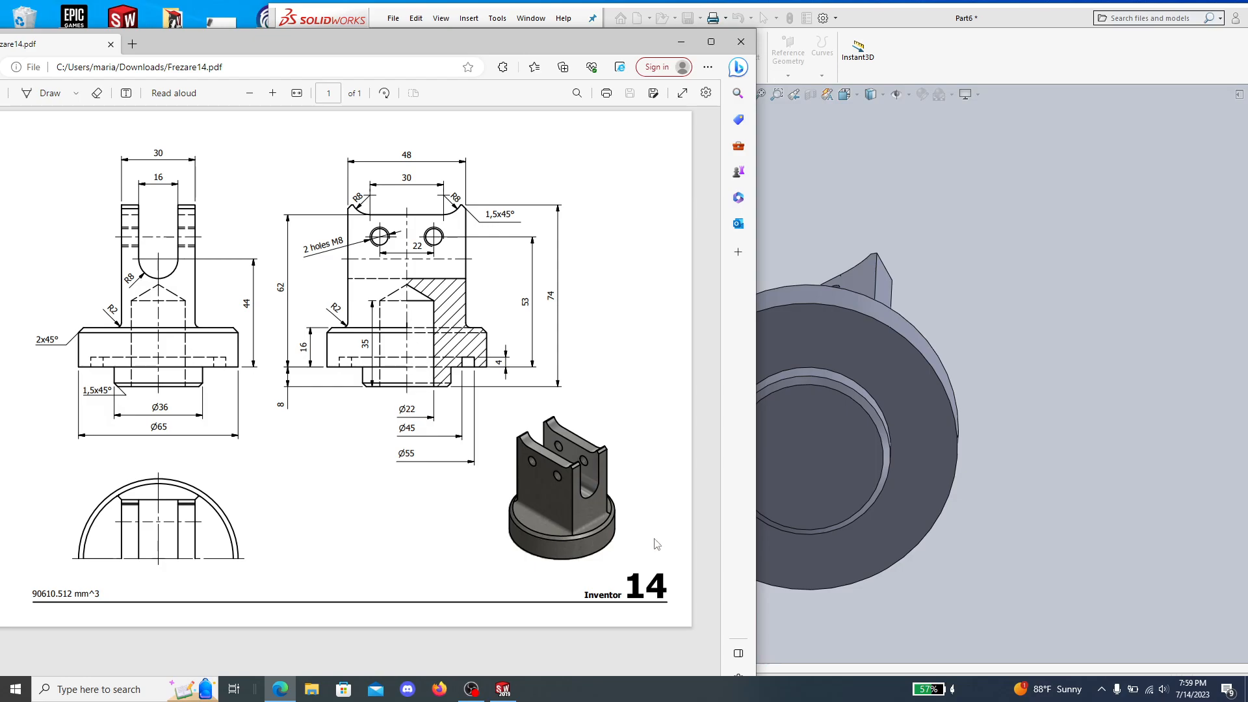
left_click(875, 110)
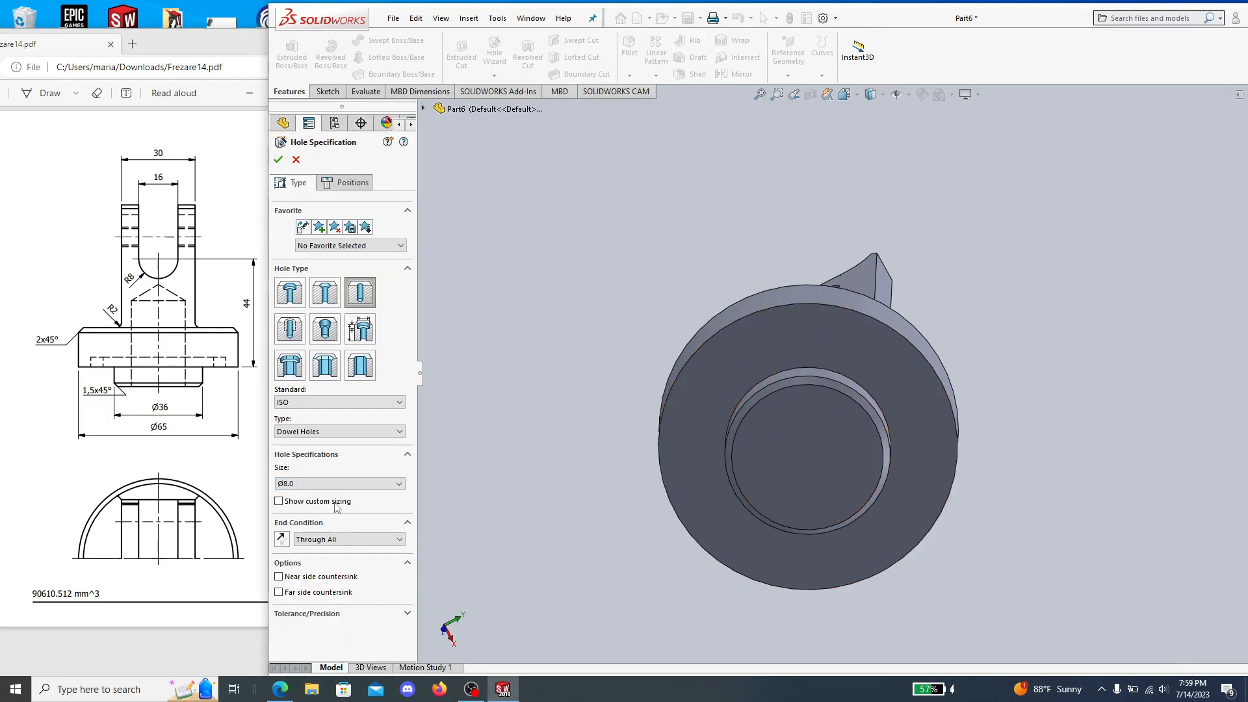
left_click(312, 503)
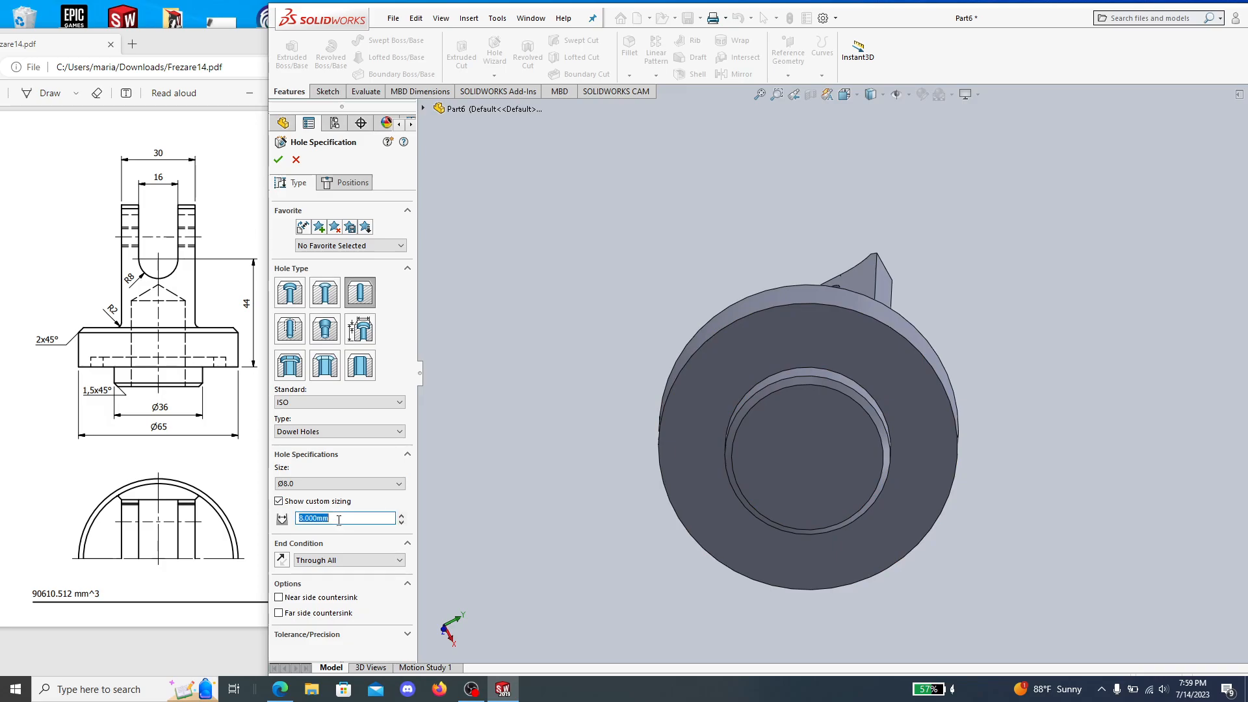
key("Return")
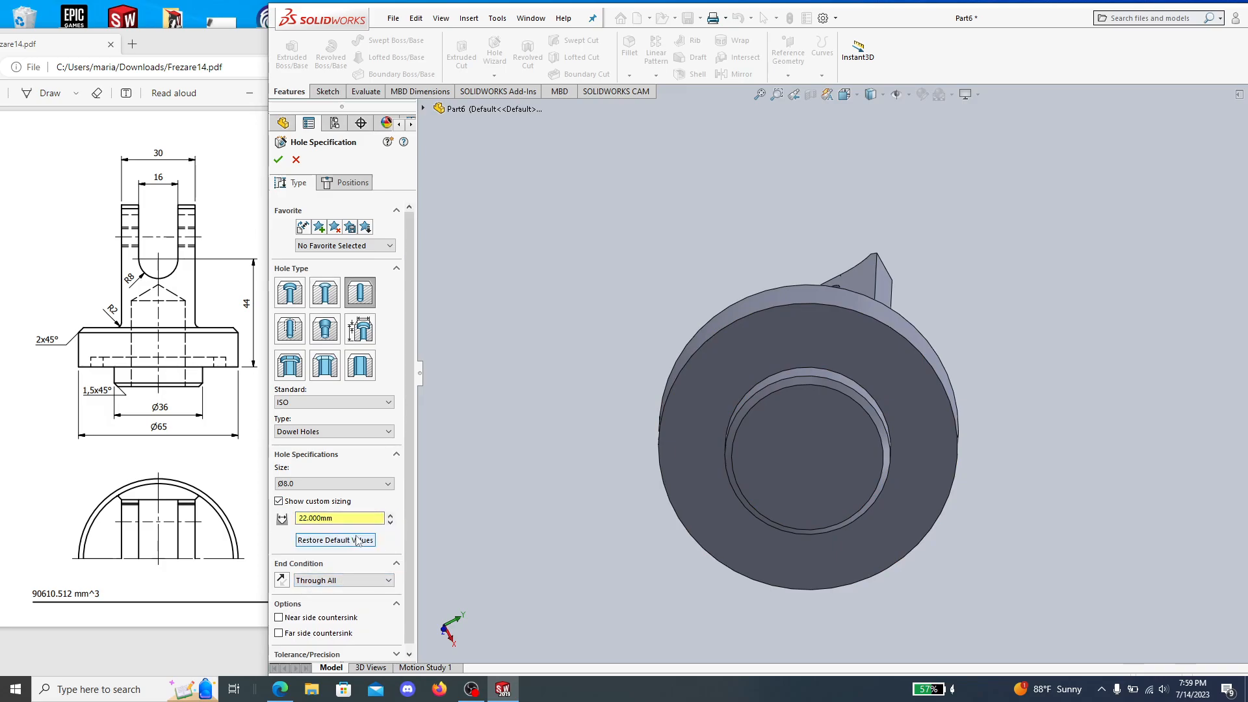
Set the hole's end condition to Blind with a depth of 35 mm, taken from the drawing.
left_click(316, 580)
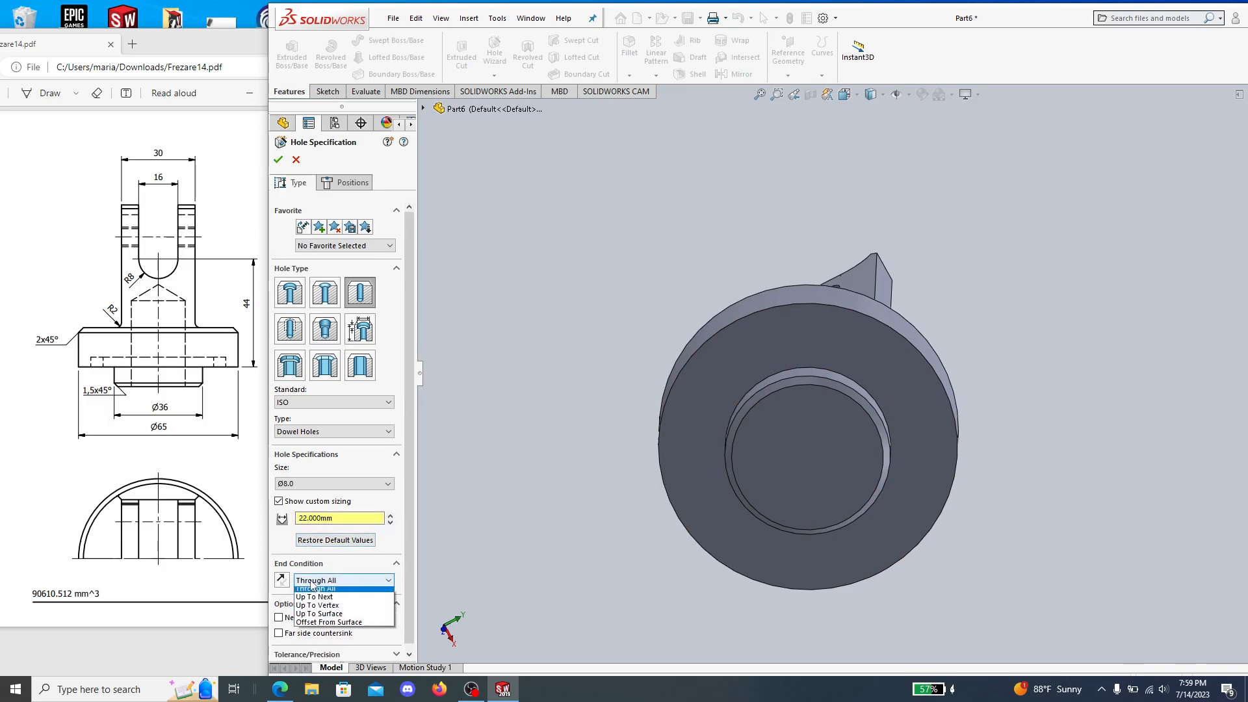
left_click(310, 594)
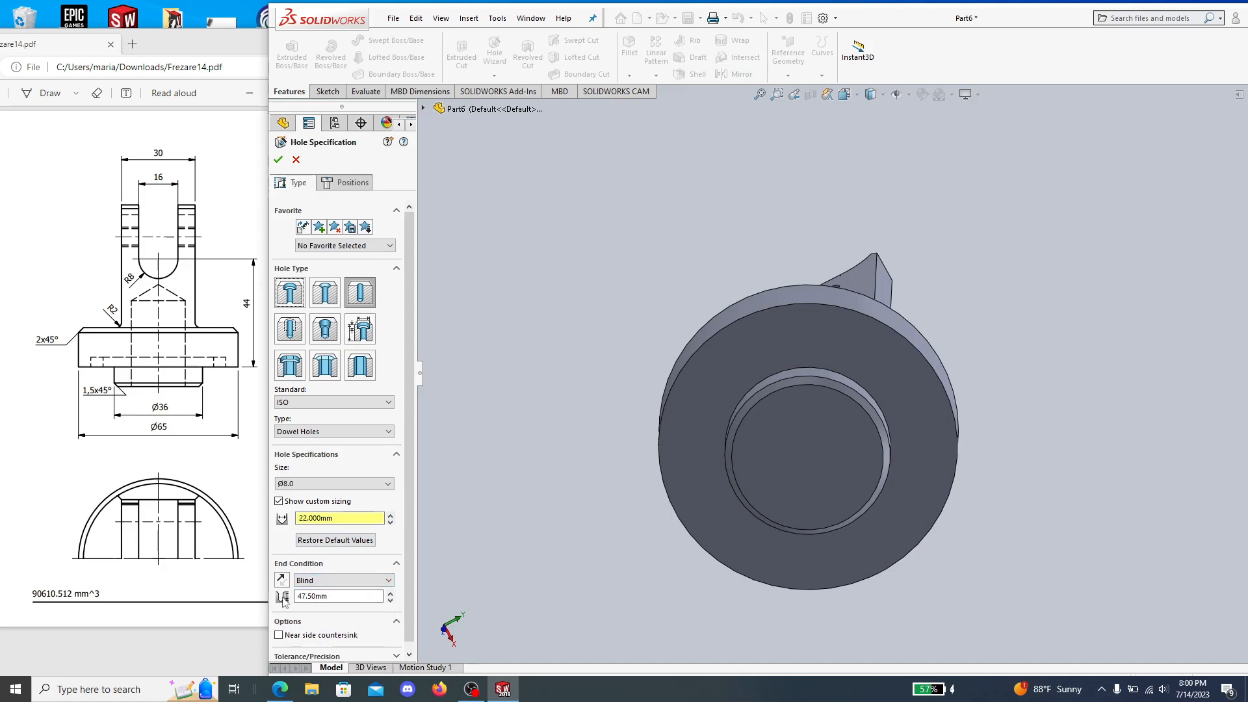
left_click(125, 456)
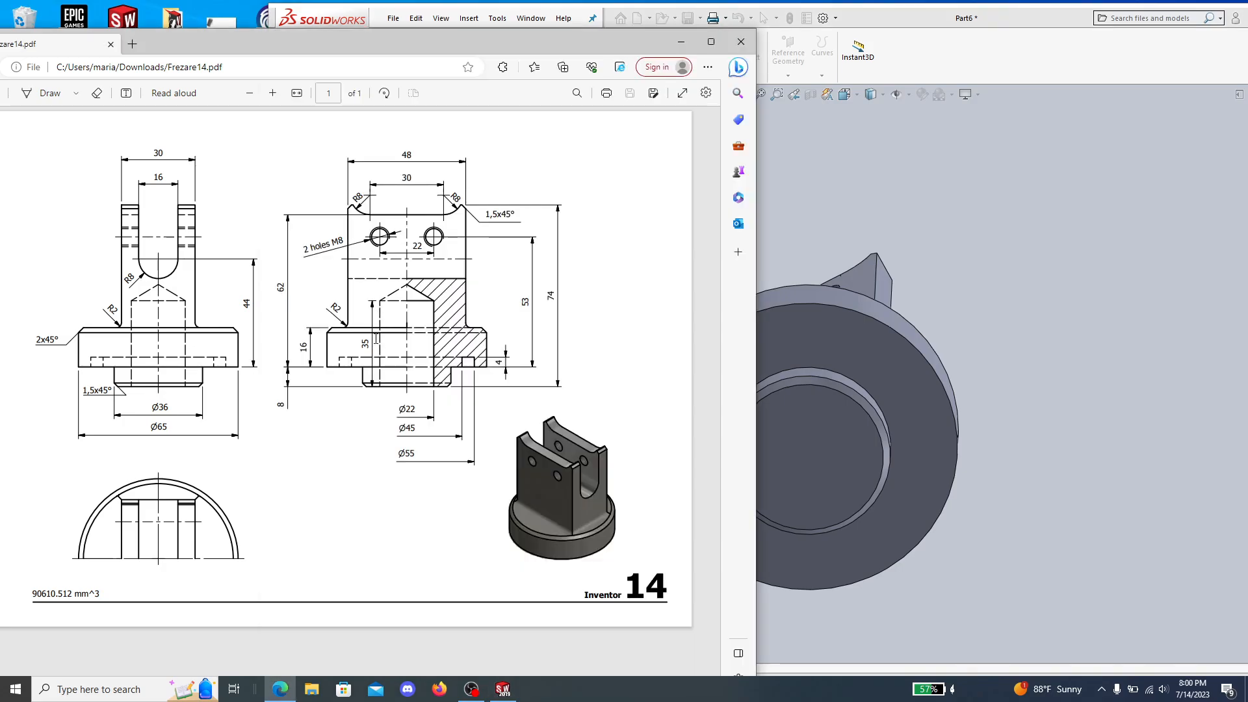
left_click(856, 604)
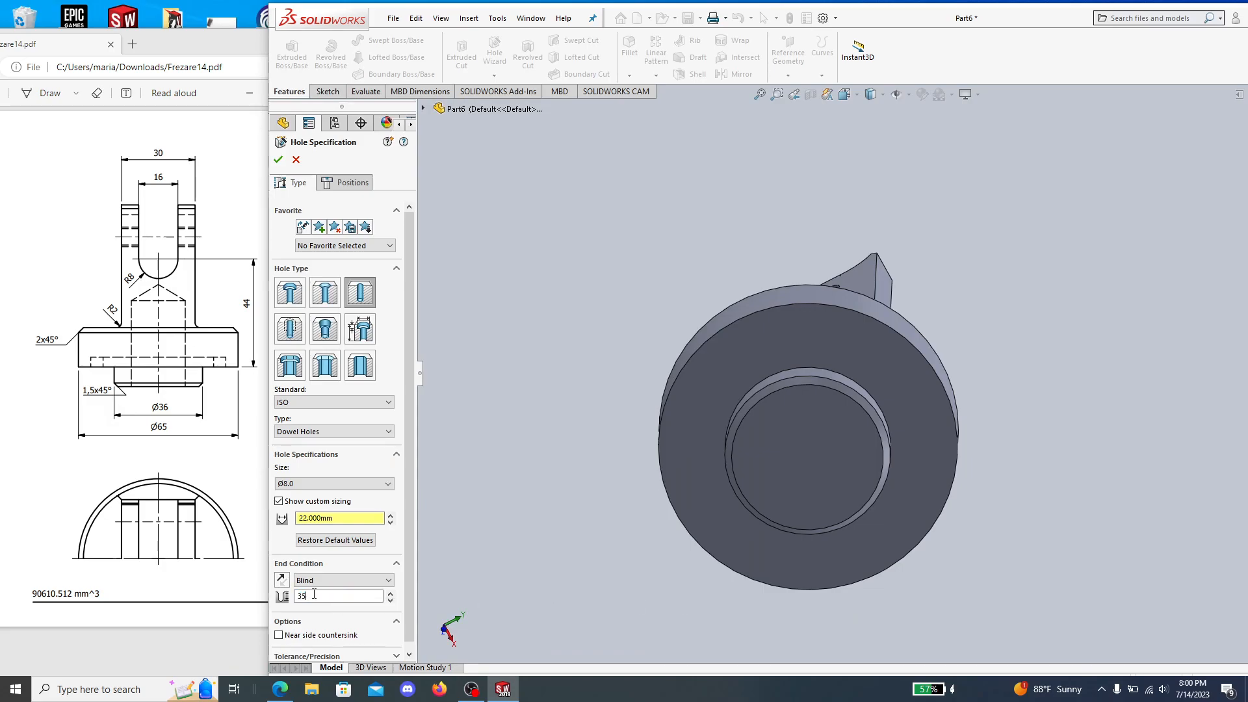
scroll(314, 611, "down", 1)
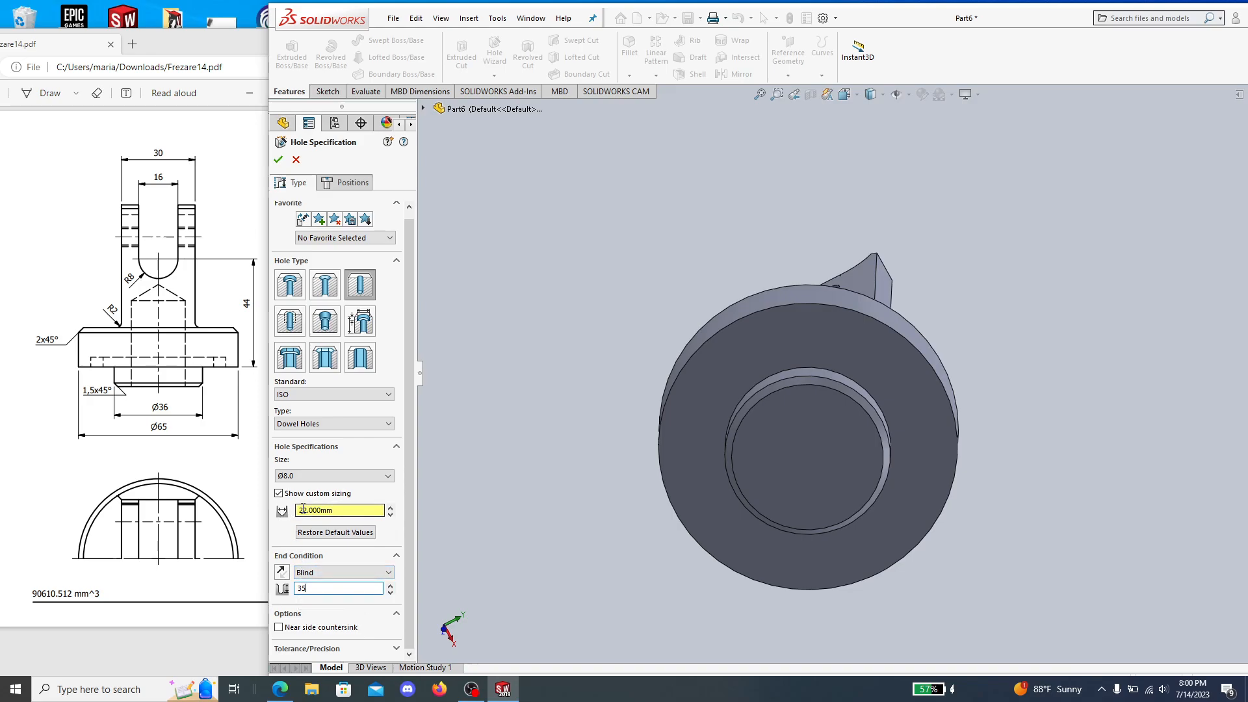
left_click(302, 481)
left_click(303, 481)
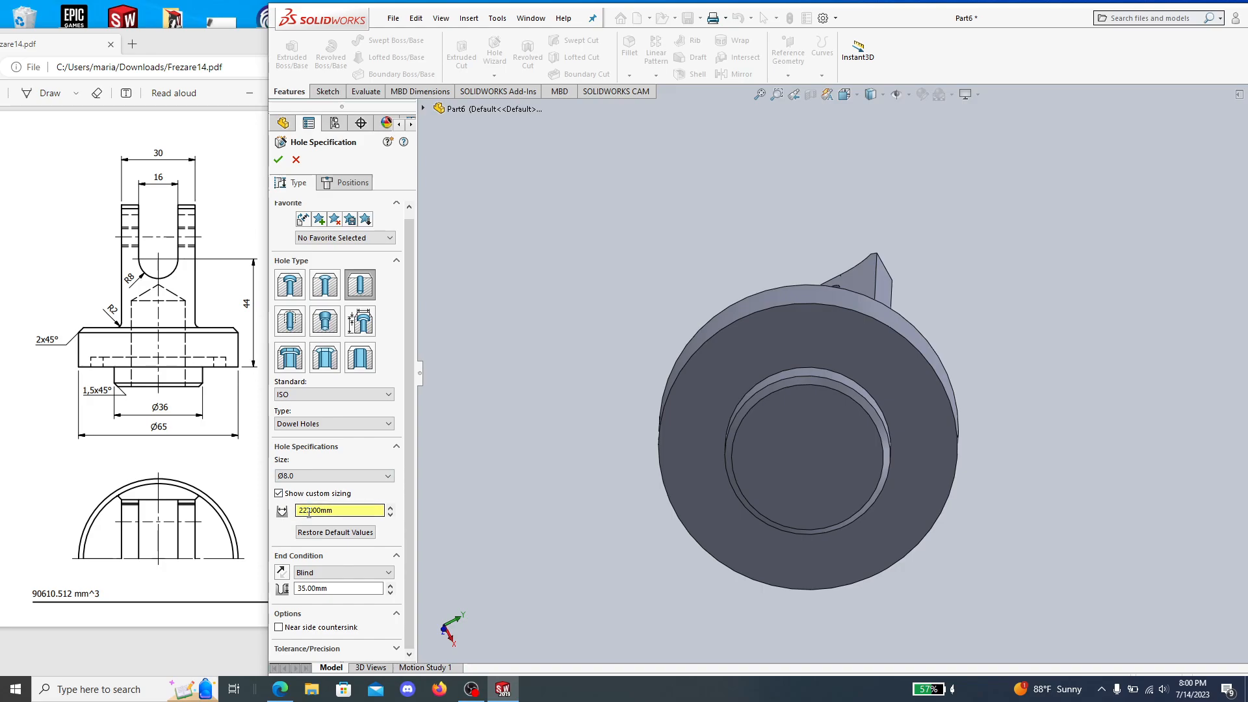
Place the 22 mm blind hole at the centre of the lower boss's end face and create it.
left_click(278, 160)
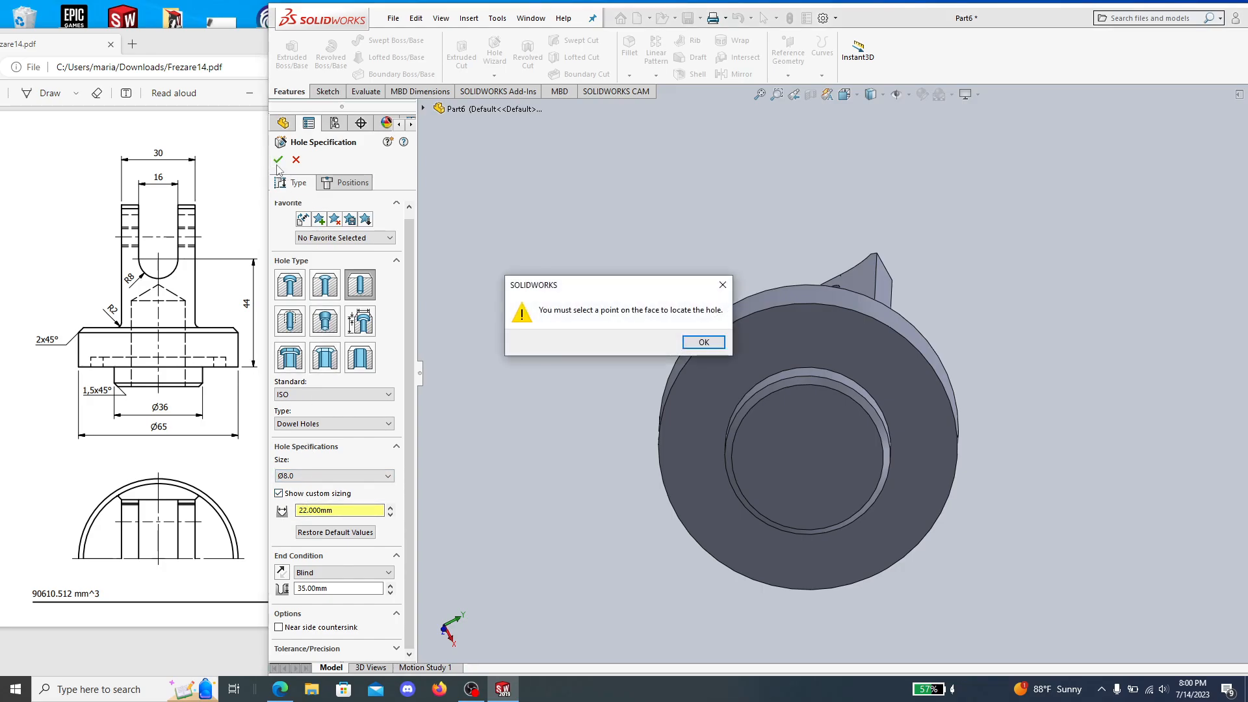
left_click(703, 340)
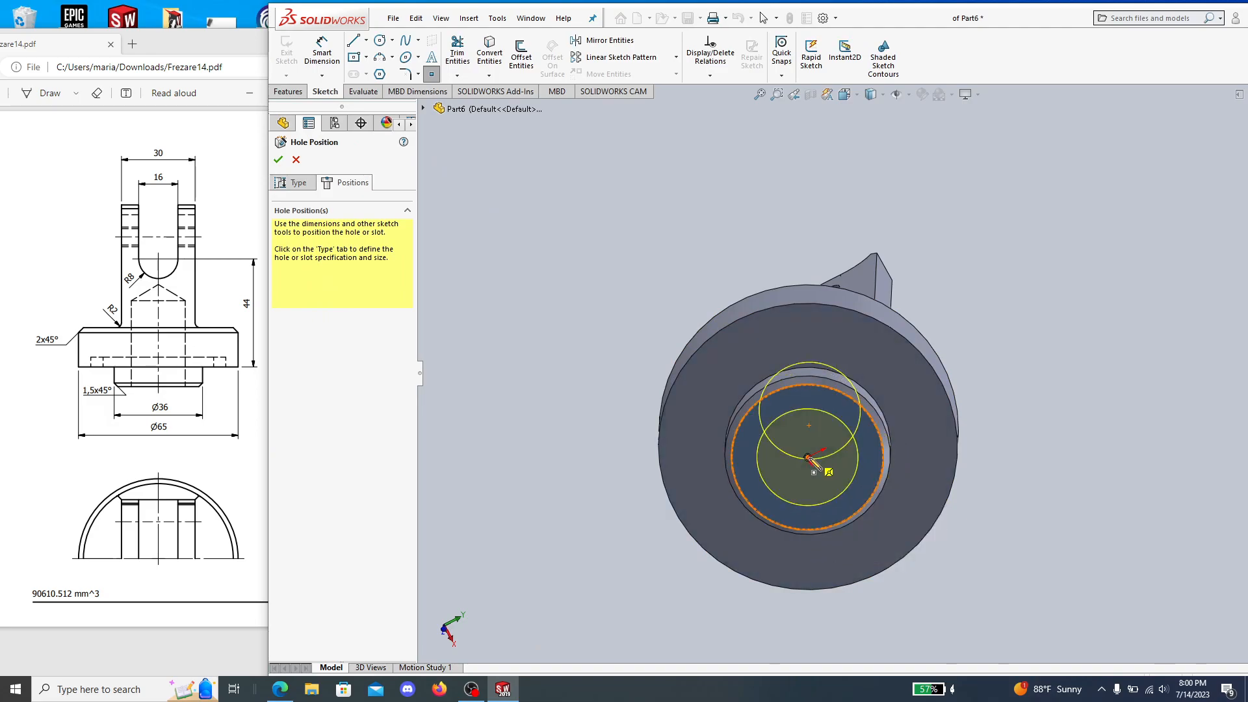
scroll(810, 449, "down", 3)
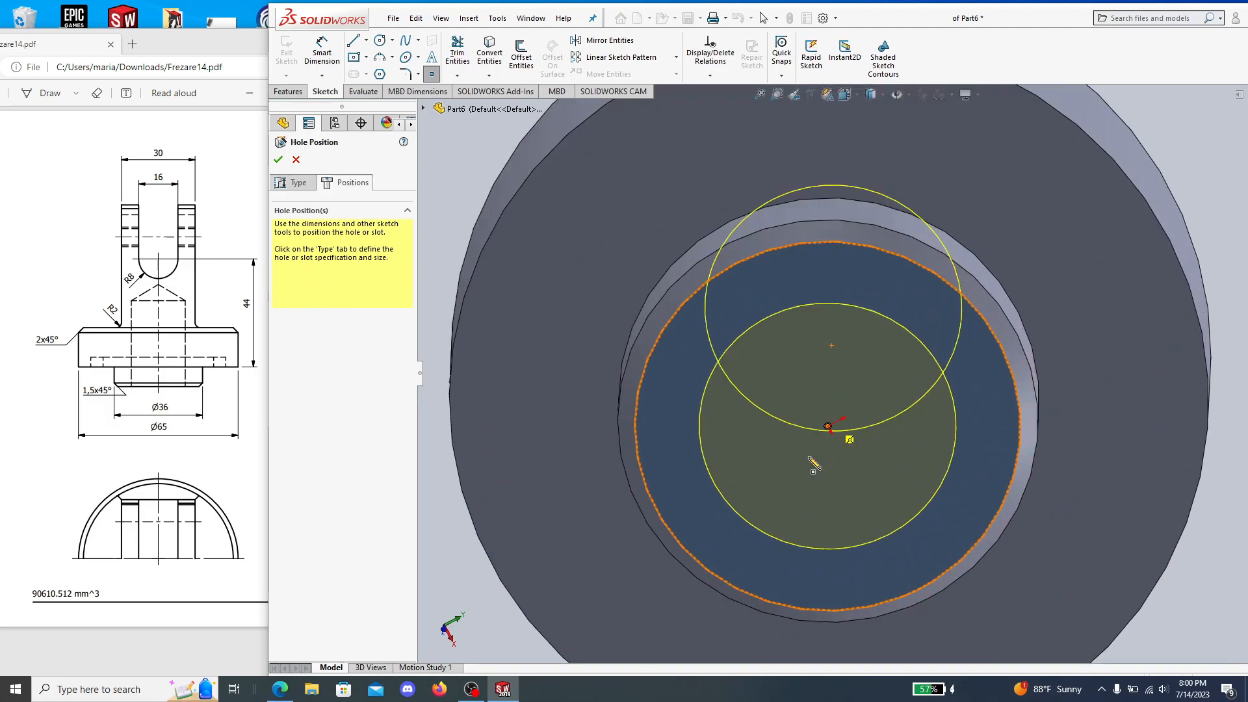
left_click(829, 427)
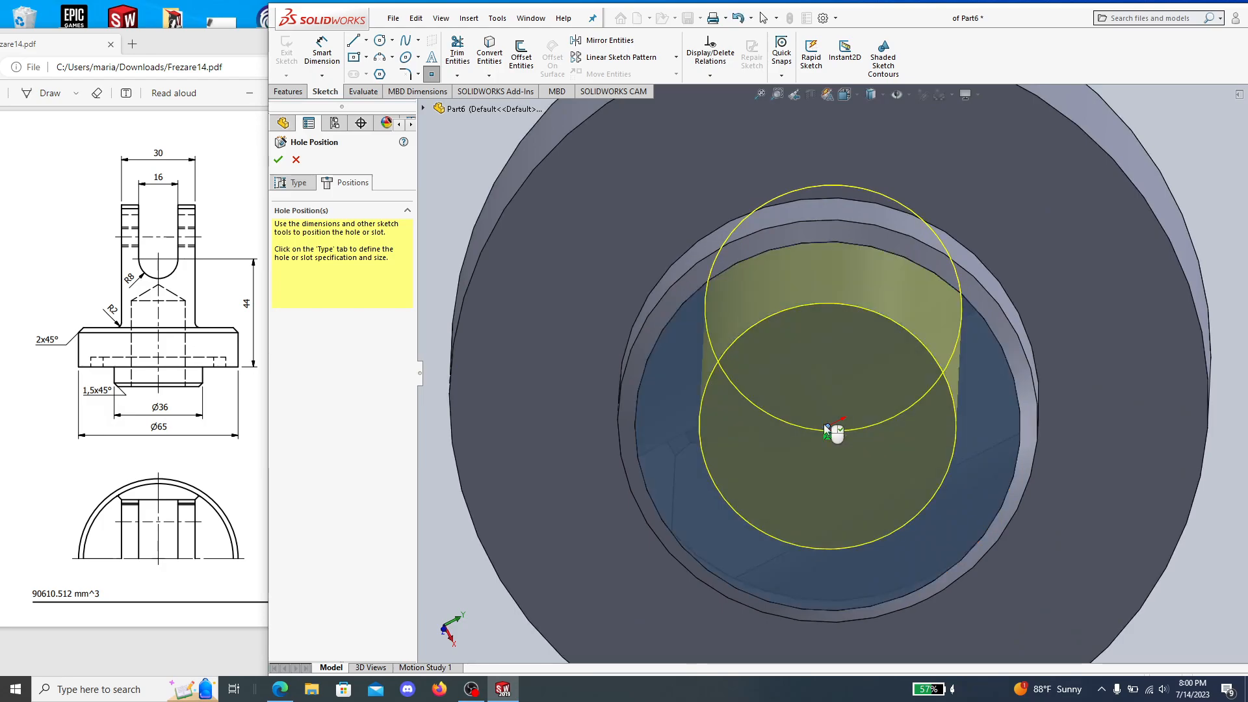
left_click(279, 159)
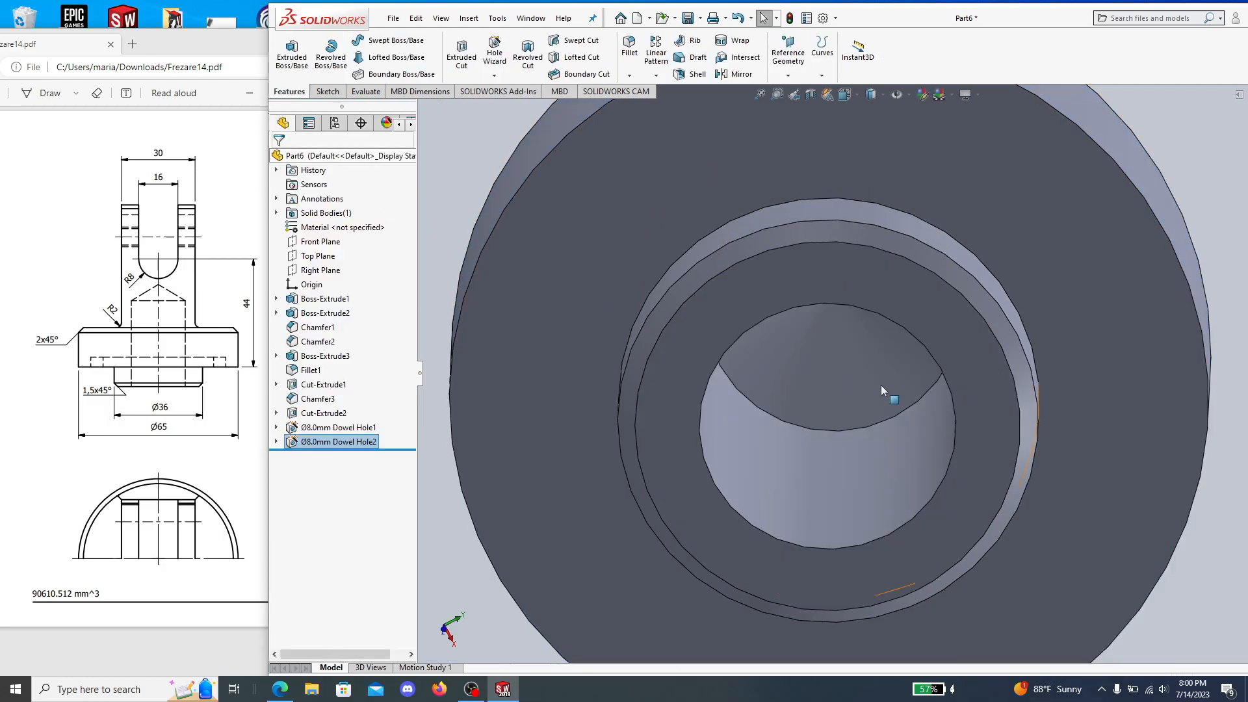
Section the model parallel to the fork arm's outer face, offset -19 mm so the plane cuts through the central bore.
middle_click_drag(949, 408, 1028, 463)
scroll(875, 170, "up", 3)
scroll(975, 242, "up", 2)
left_click(205, 449)
left_click(1049, 379)
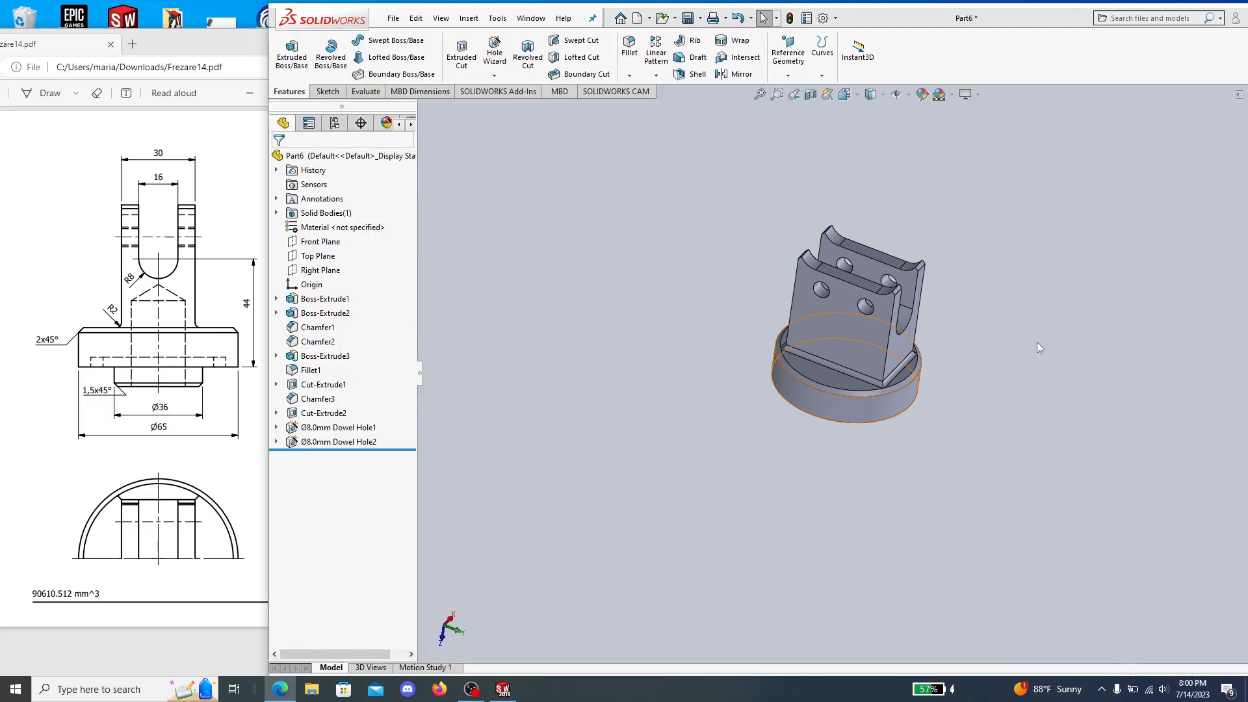
left_click(811, 95)
middle_click_drag(1051, 385, 967, 324)
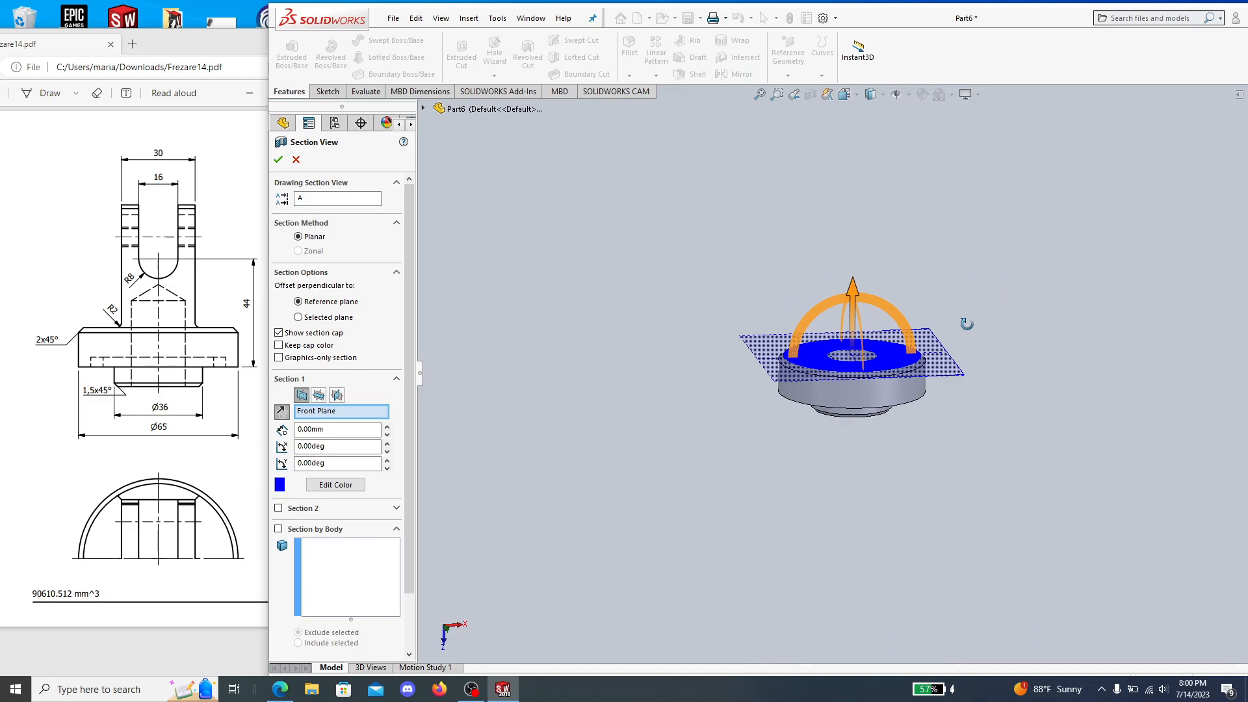
left_click_drag(864, 325, 864, 206)
middle_click_drag(910, 484, 893, 338)
left_click(859, 314)
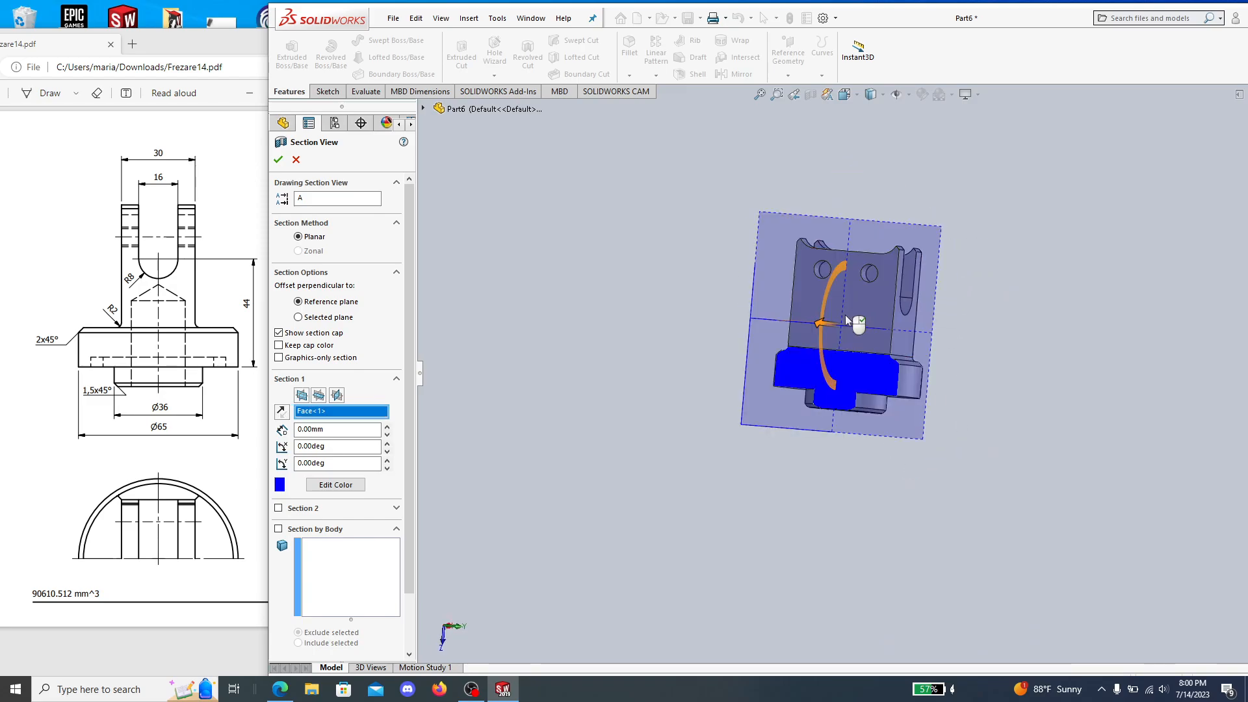
mouse_move(827, 323)
left_mouse_down()
mouse_move(860, 321)
mouse_move(844, 317)
left_mouse_up()
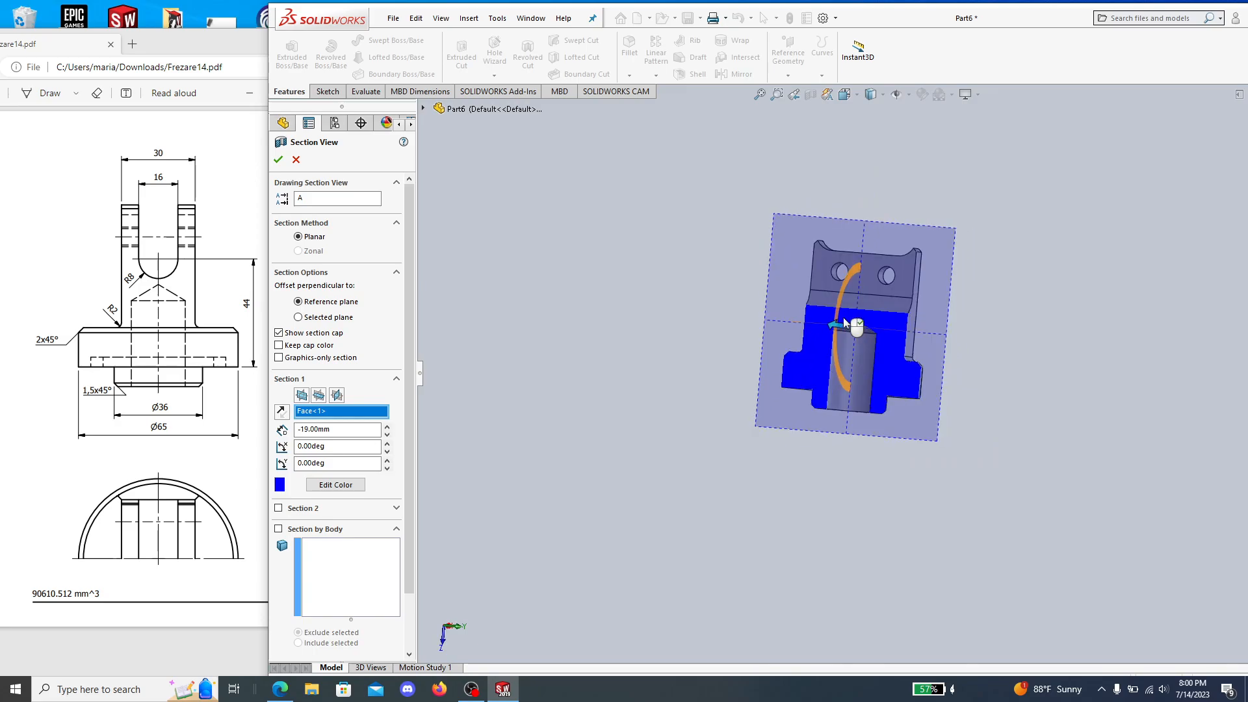
Examine the sectioned bore and base profile and compare them with the drawing's section view.
scroll(847, 299, "down", 5)
middle_click_drag(541, 309, 574, 303)
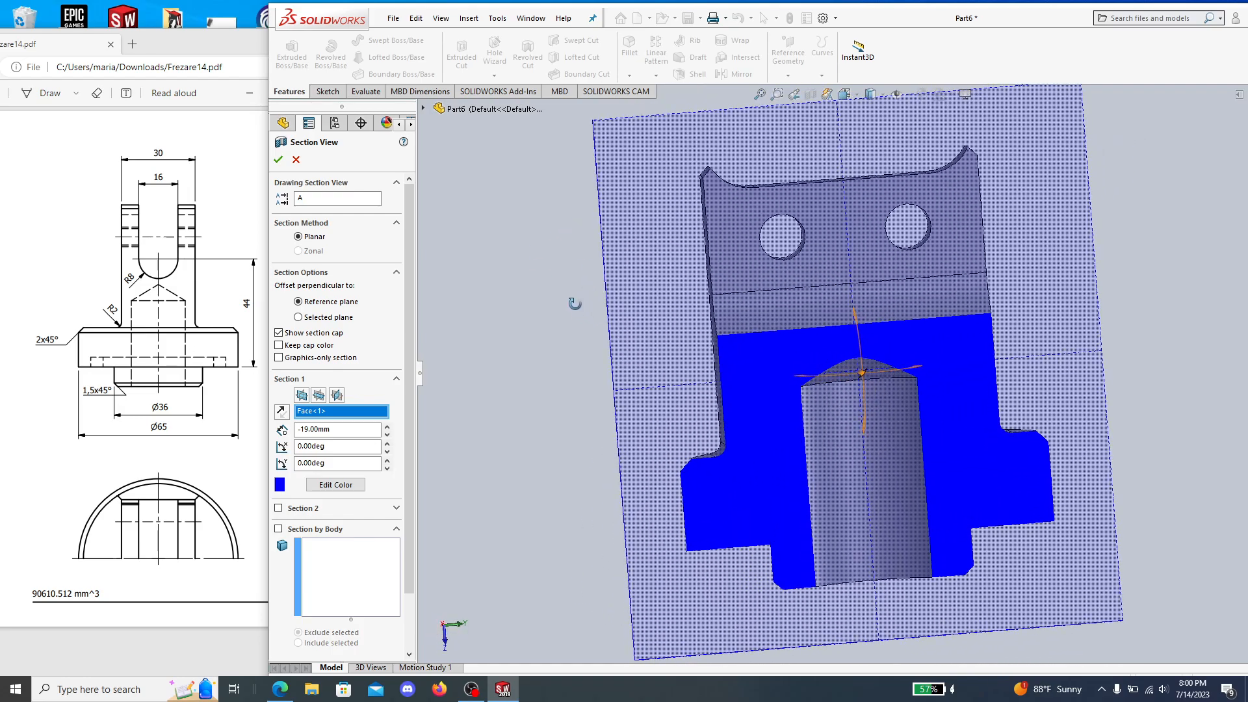
left_click(210, 399)
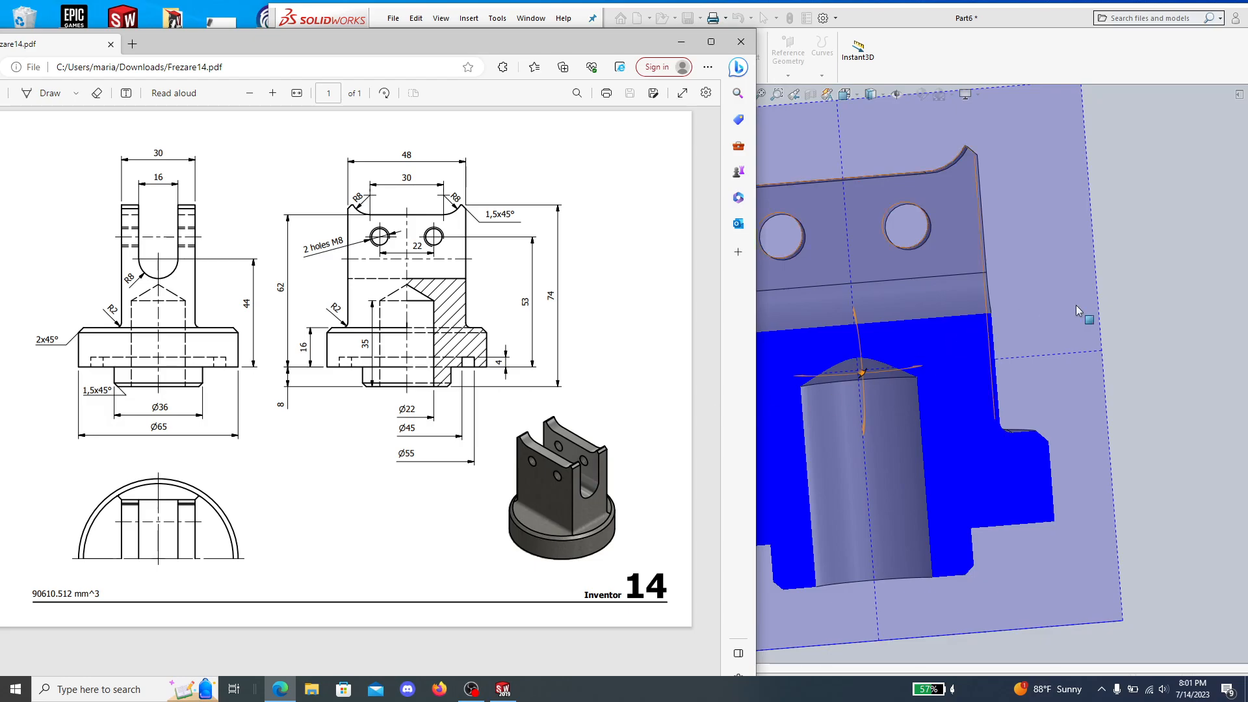
left_click(1134, 306)
Accept the section view and return to the full, unsectioned model.
left_click_drag(1006, 19, 916, 15)
left_click(1172, 116)
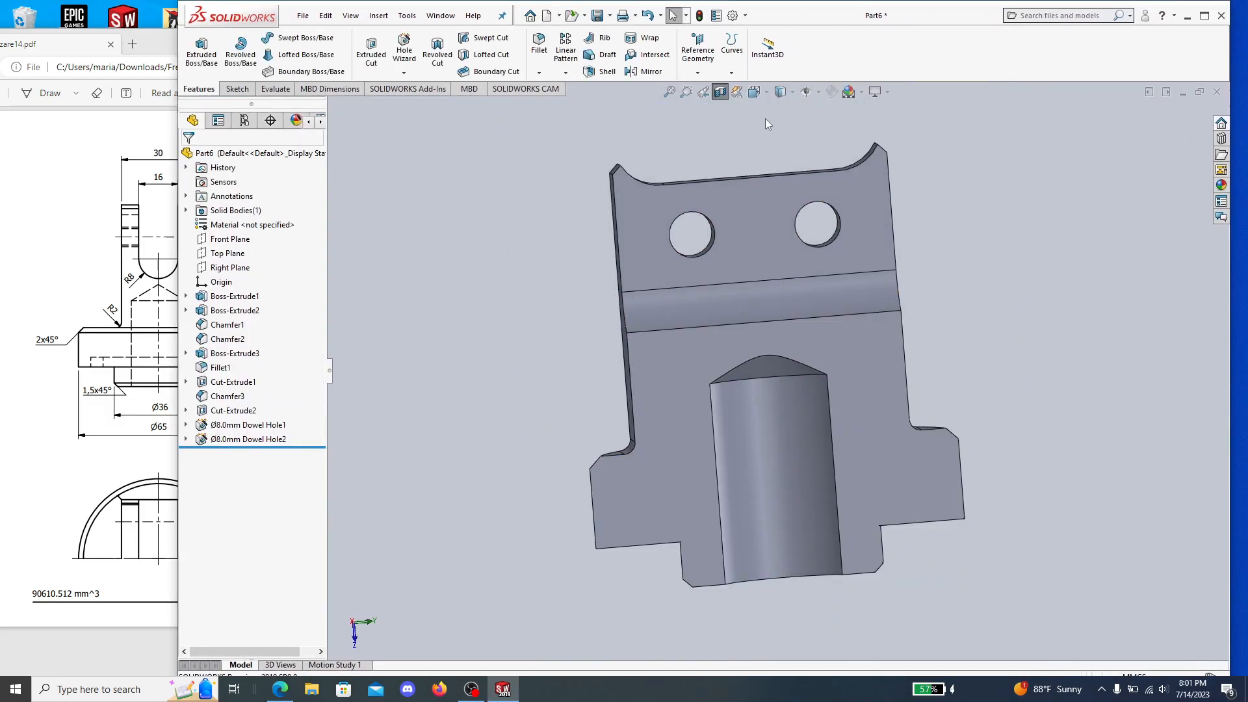
middle_click_drag(914, 240, 955, 452)
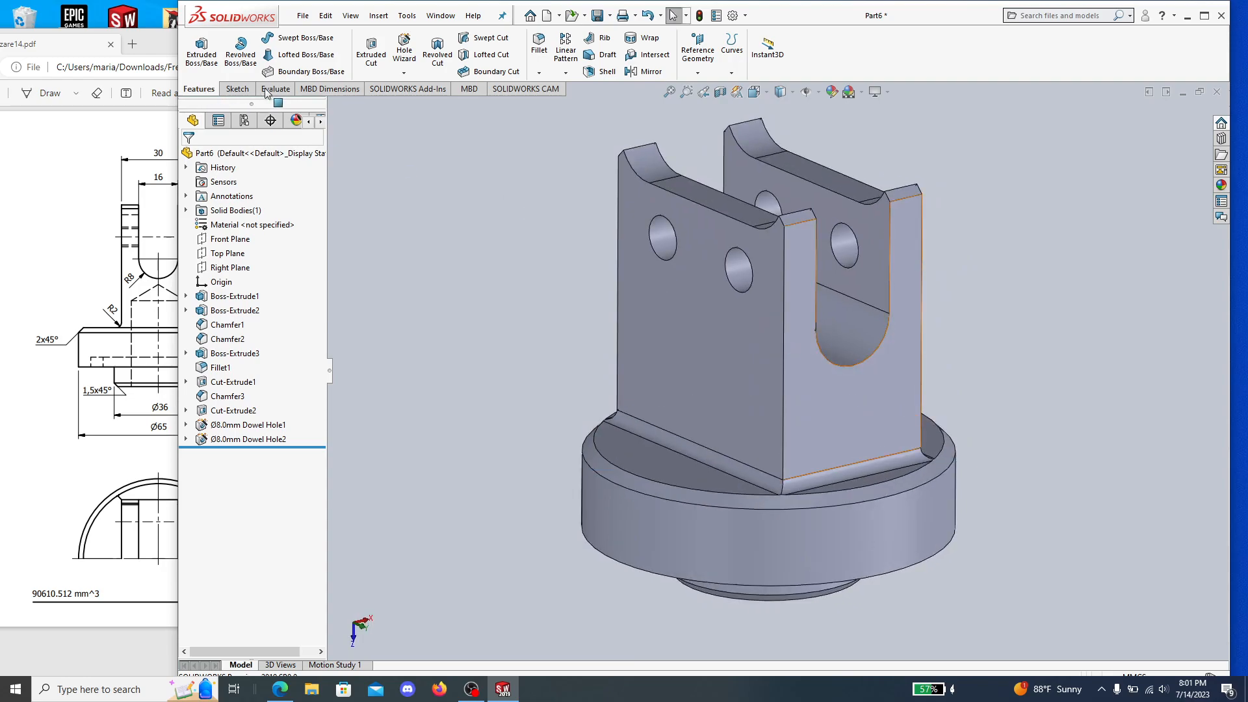